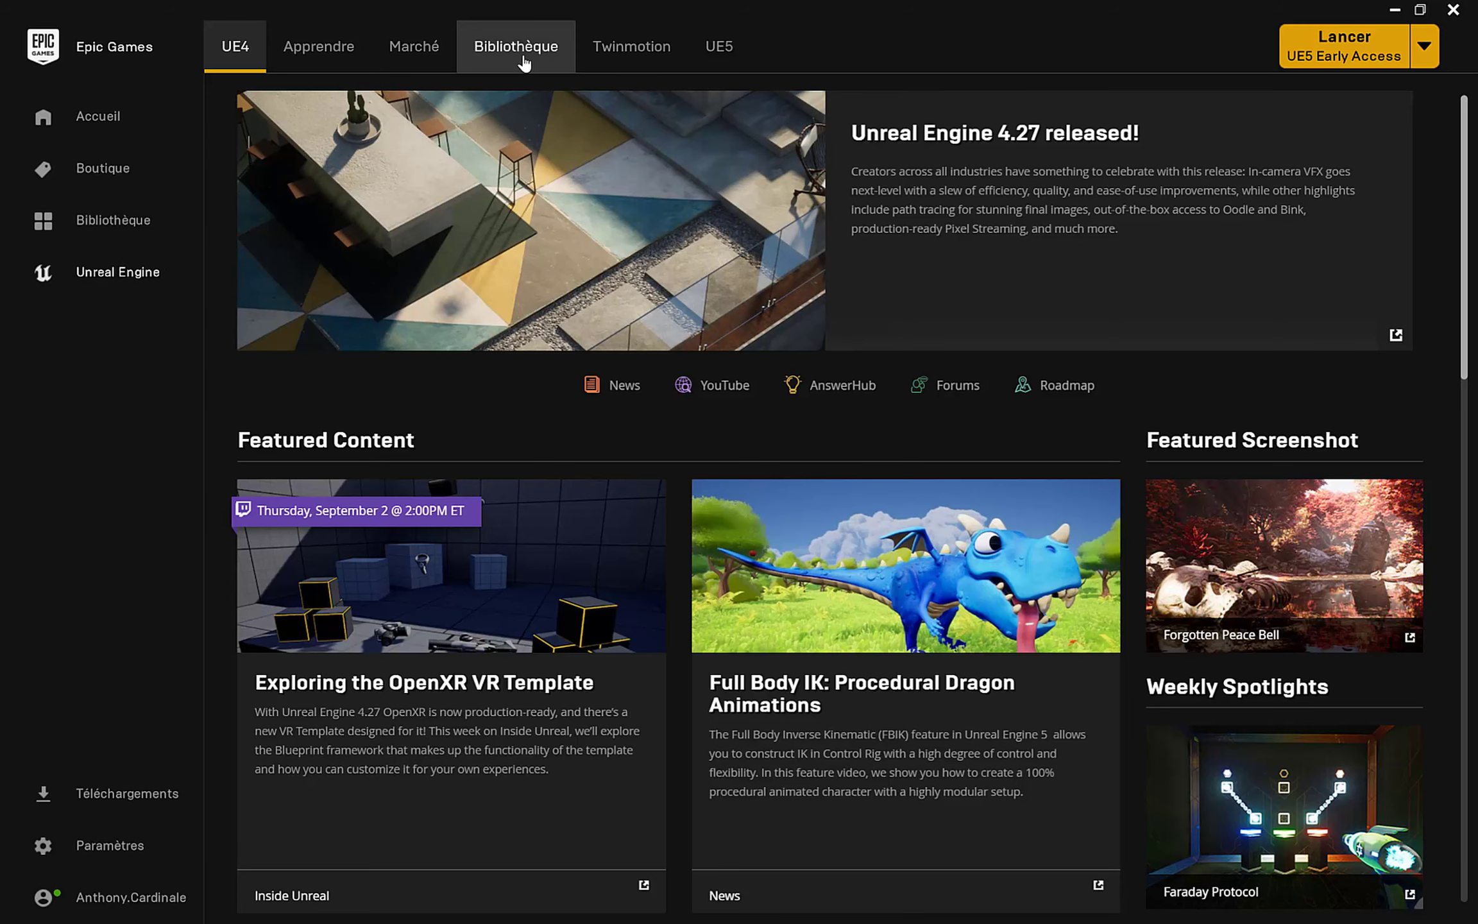
# Open the Unreal Engine library and look over its engine versions, projects and vault content.
pyautogui.click(525, 51)
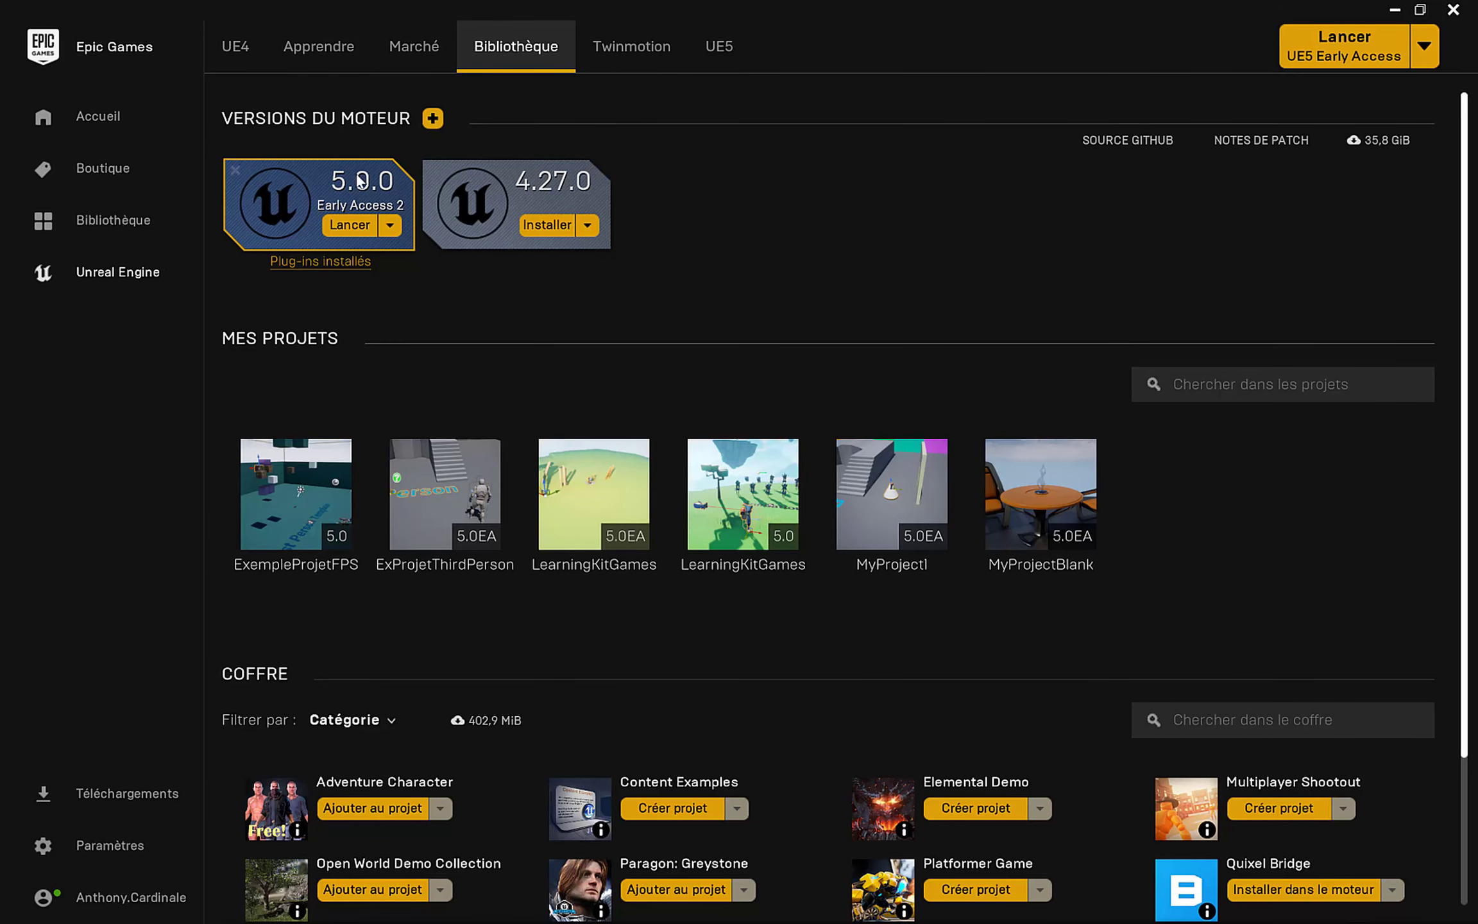
pyautogui.scroll(-1, 642, 481)
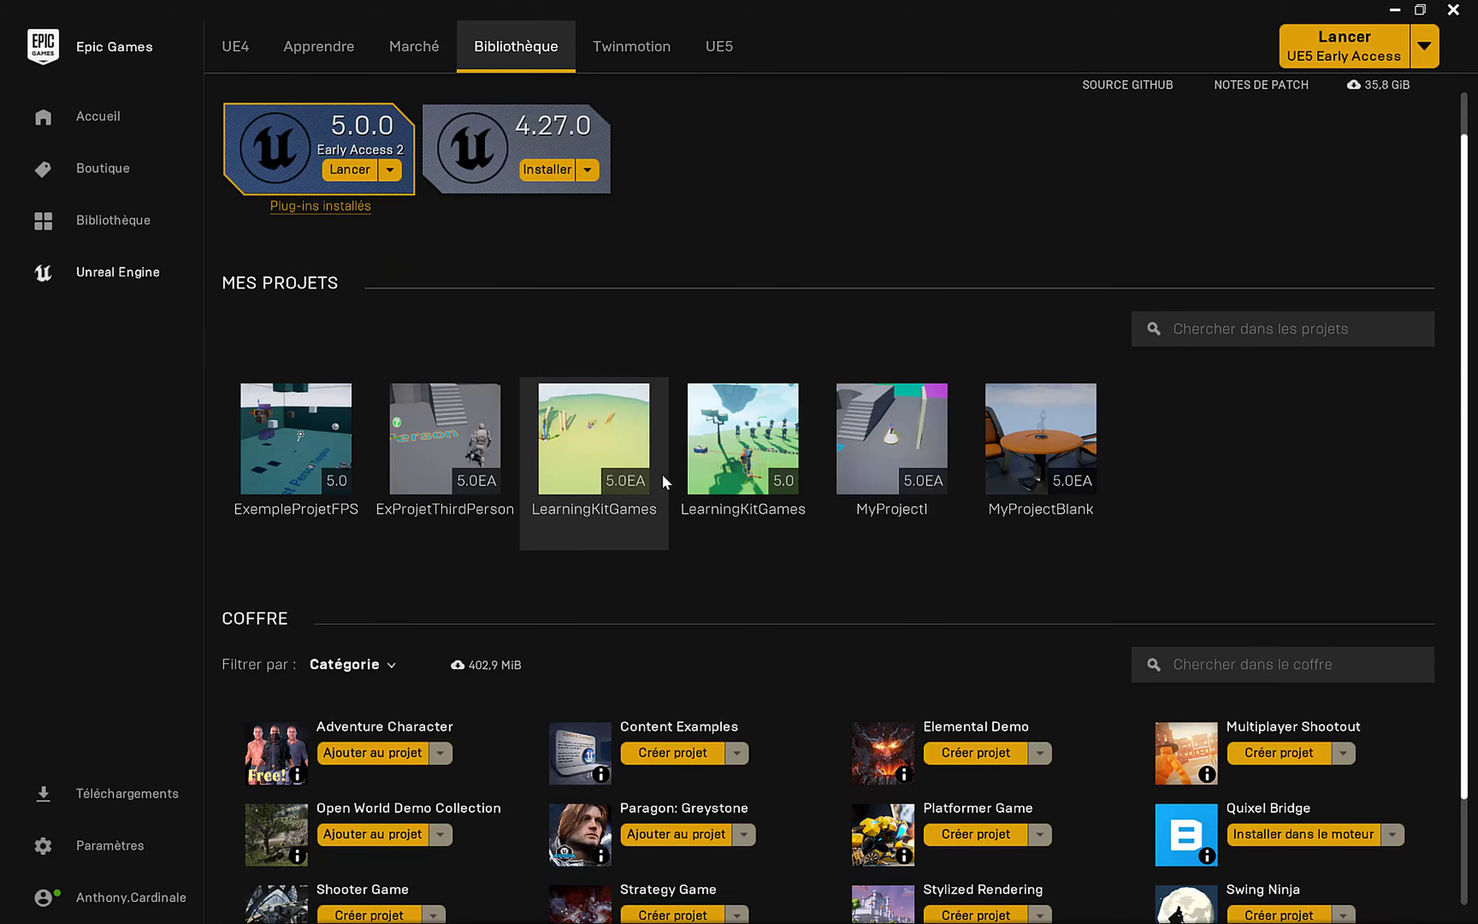
pyautogui.scroll(-1, 718, 763)
pyautogui.scroll(-1, 706, 603)
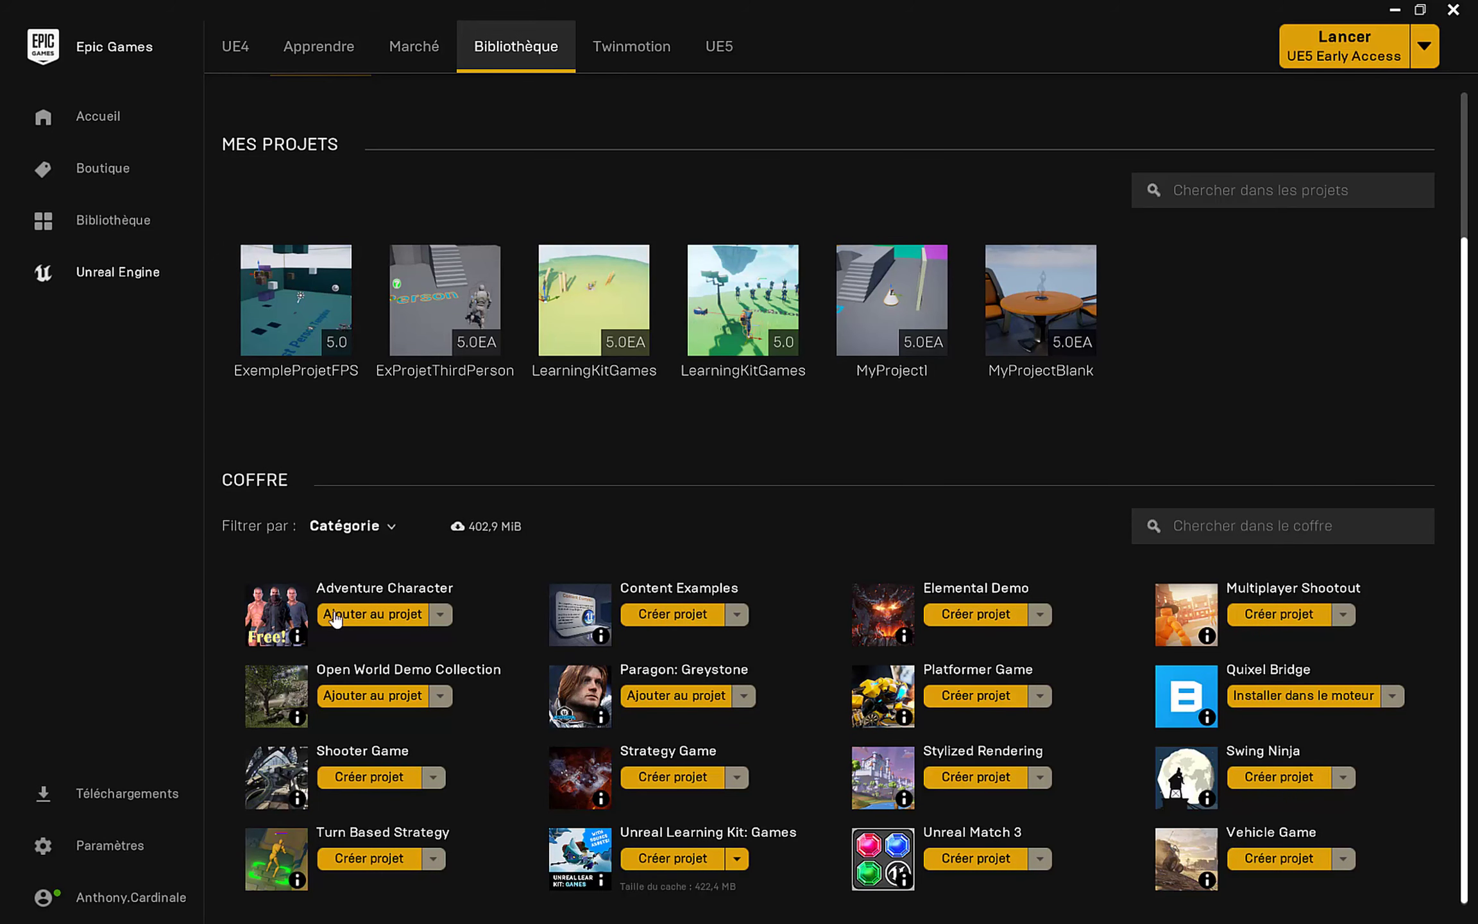
pyautogui.scroll(3, 880, 571)
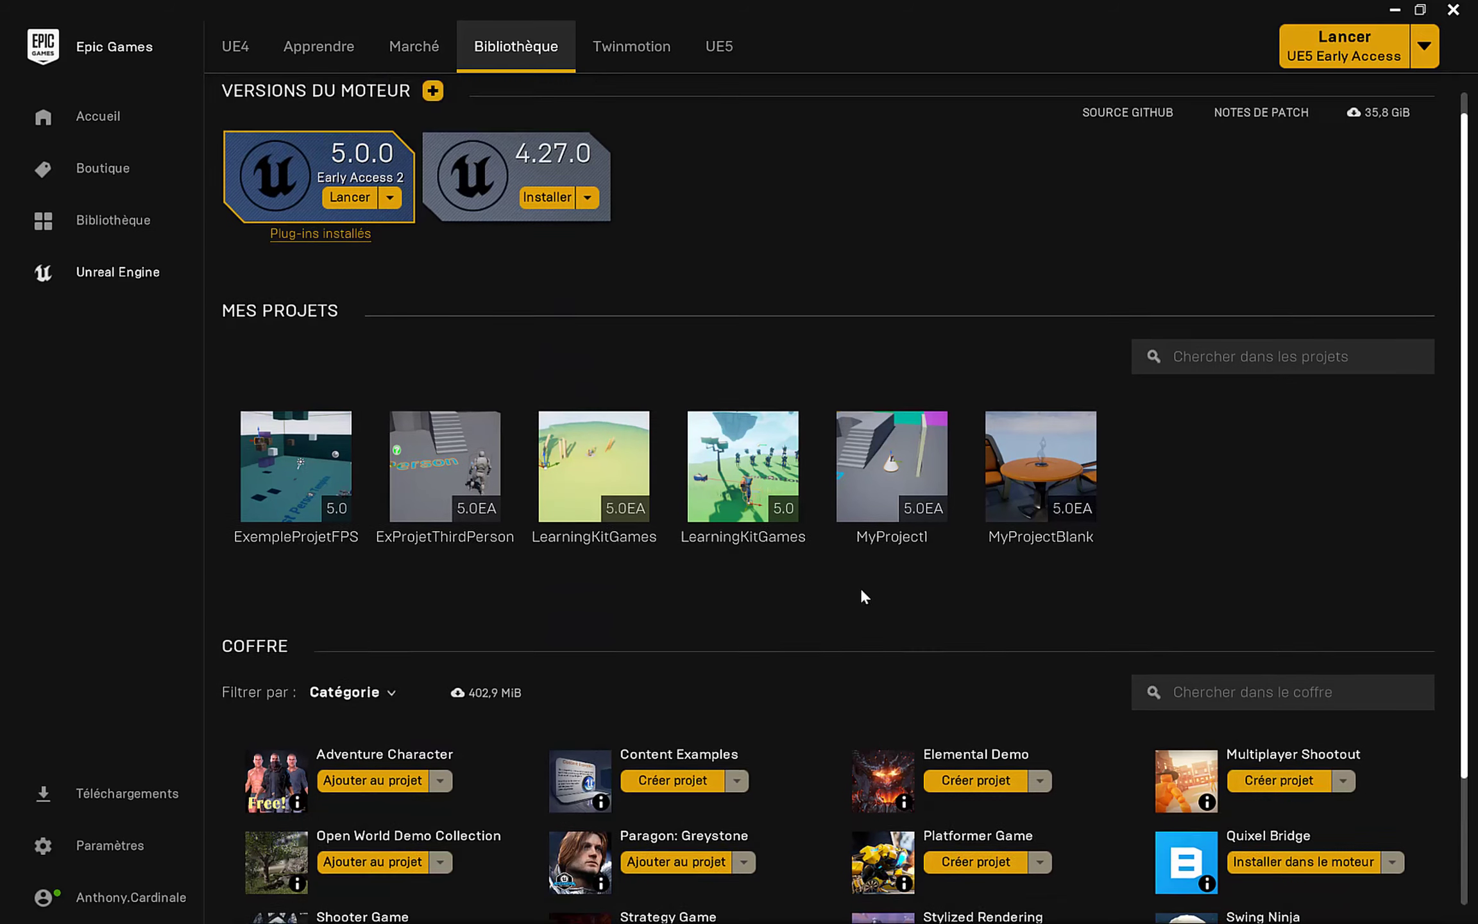
pyautogui.scroll(-1, 857, 594)
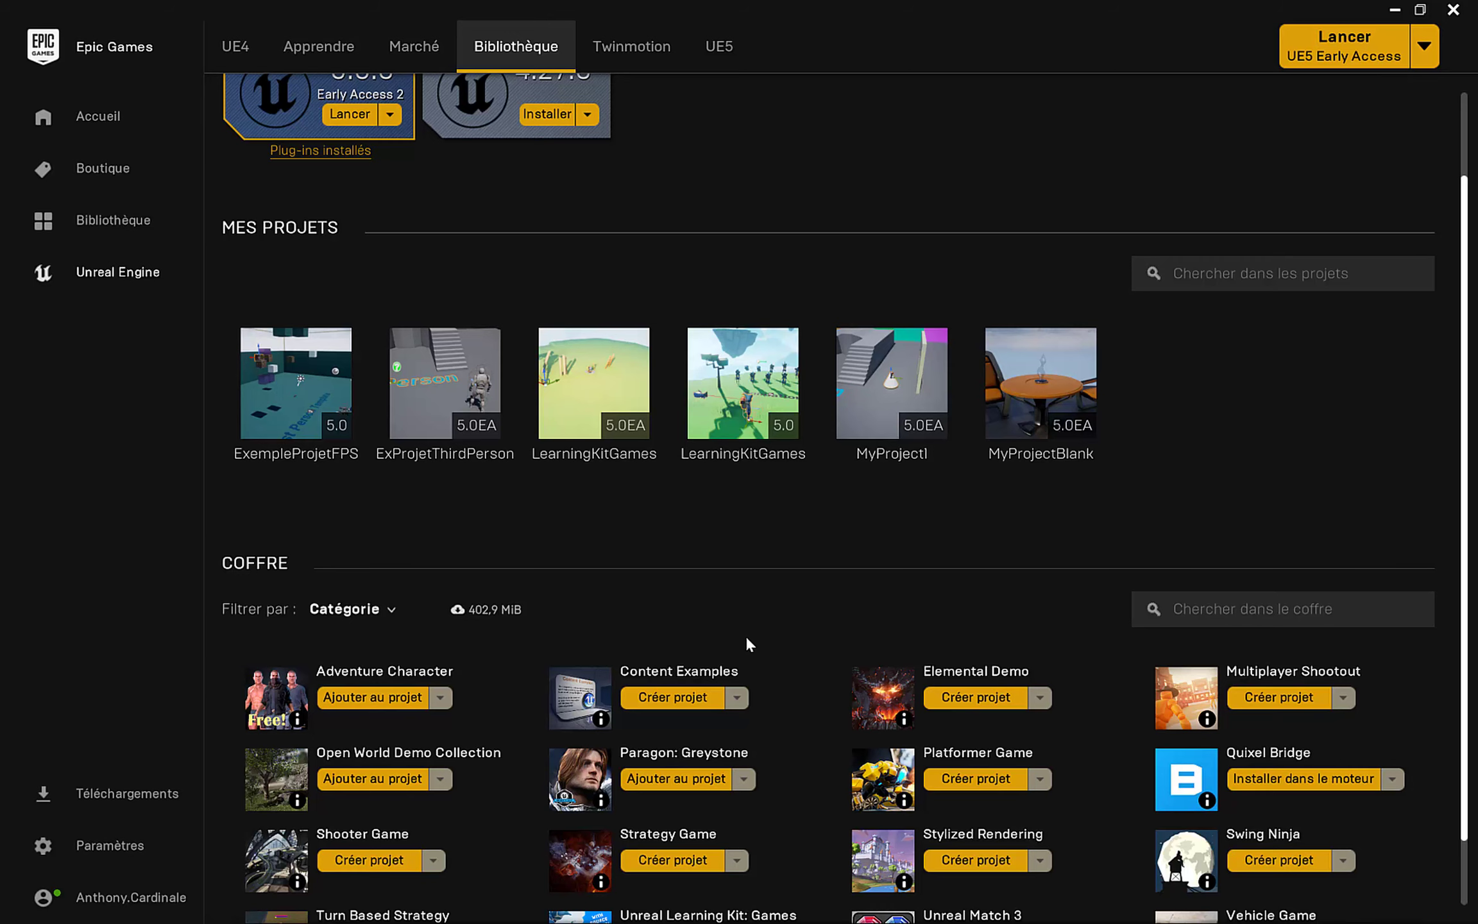
pyautogui.scroll(1, 777, 641)
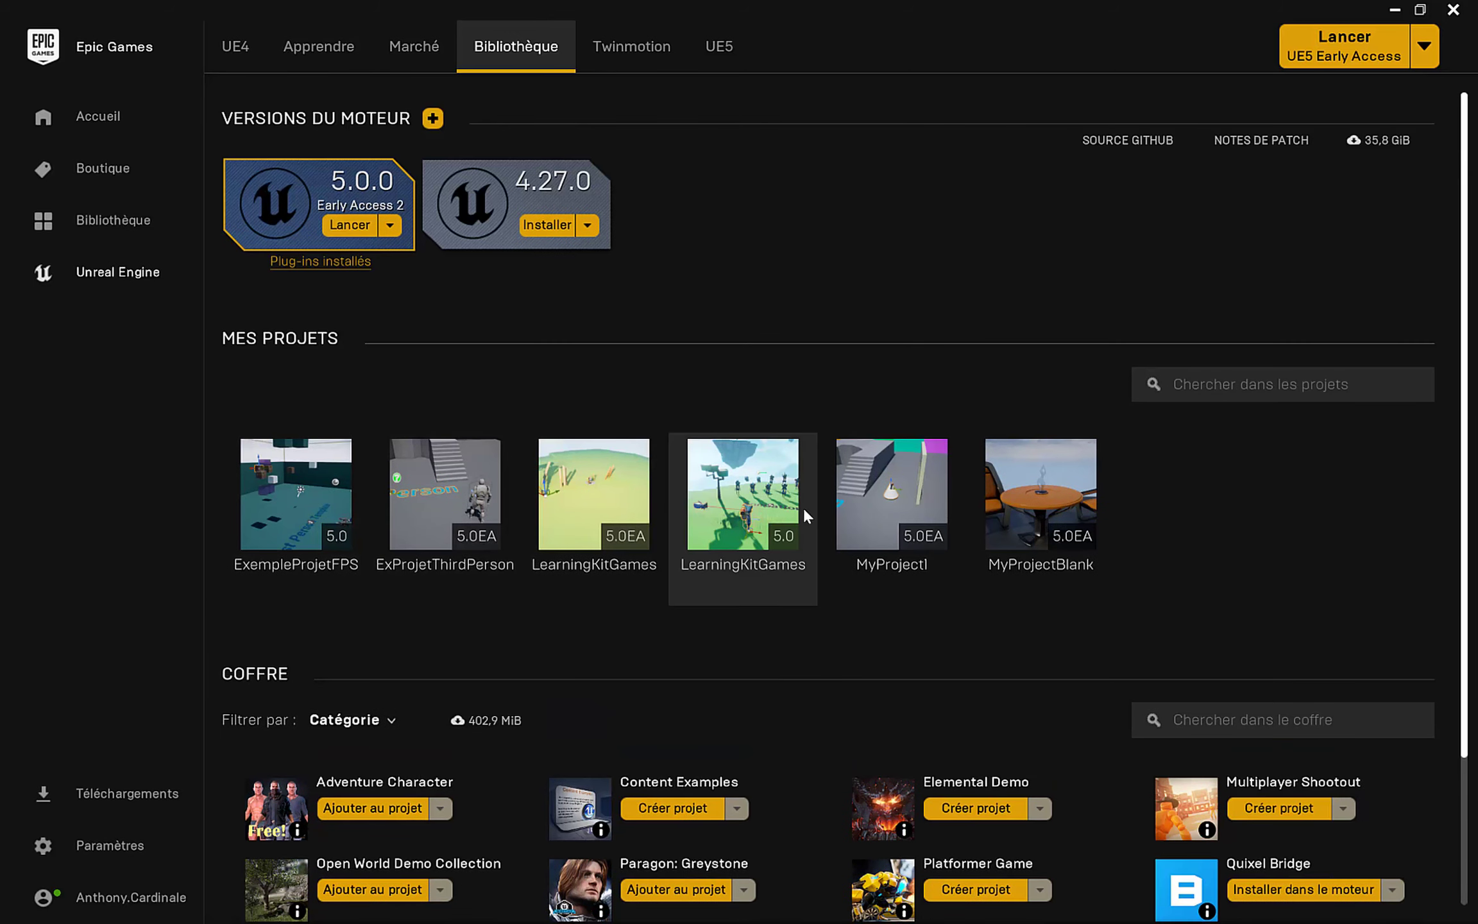
pyautogui.moveTo(853, 555)
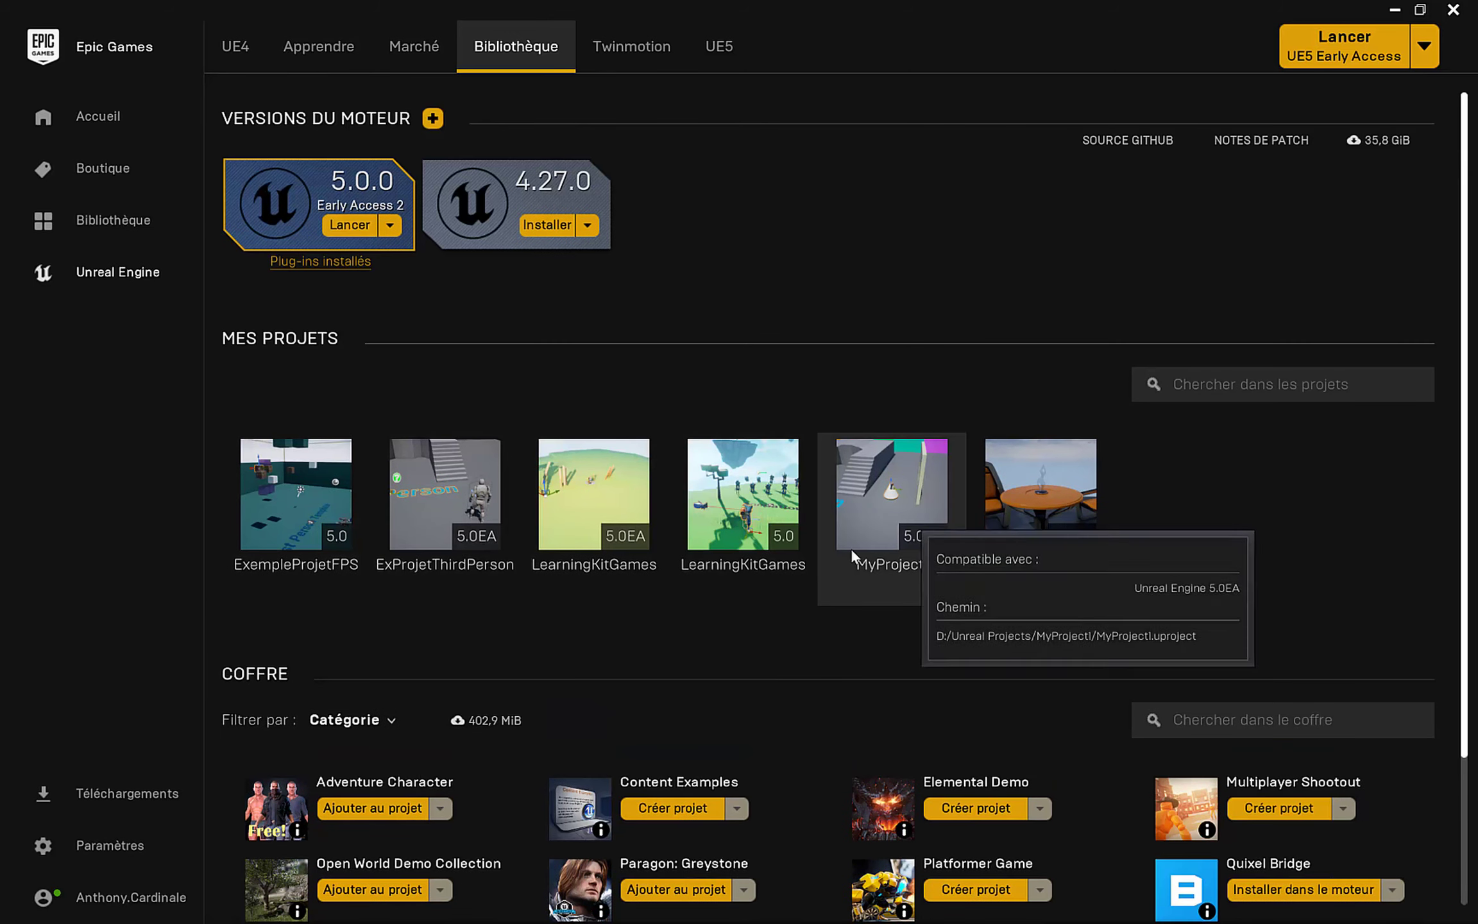
# Open the ExProjetThirdPerson project with Unreal Engine version 5.0.
pyautogui.click(435, 520)
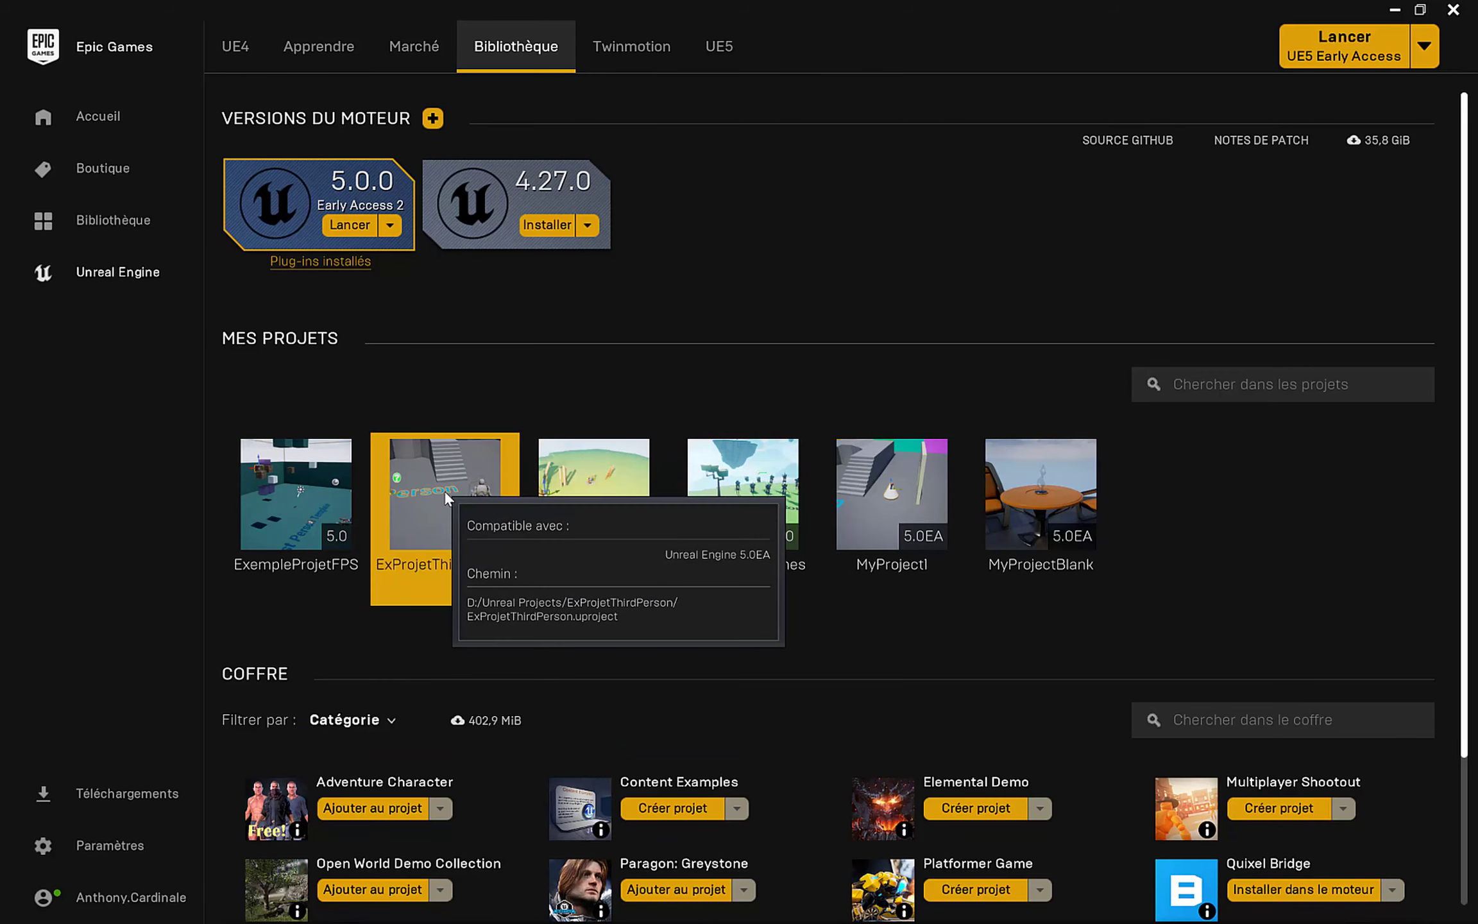
pyautogui.doubleClick(431, 498)
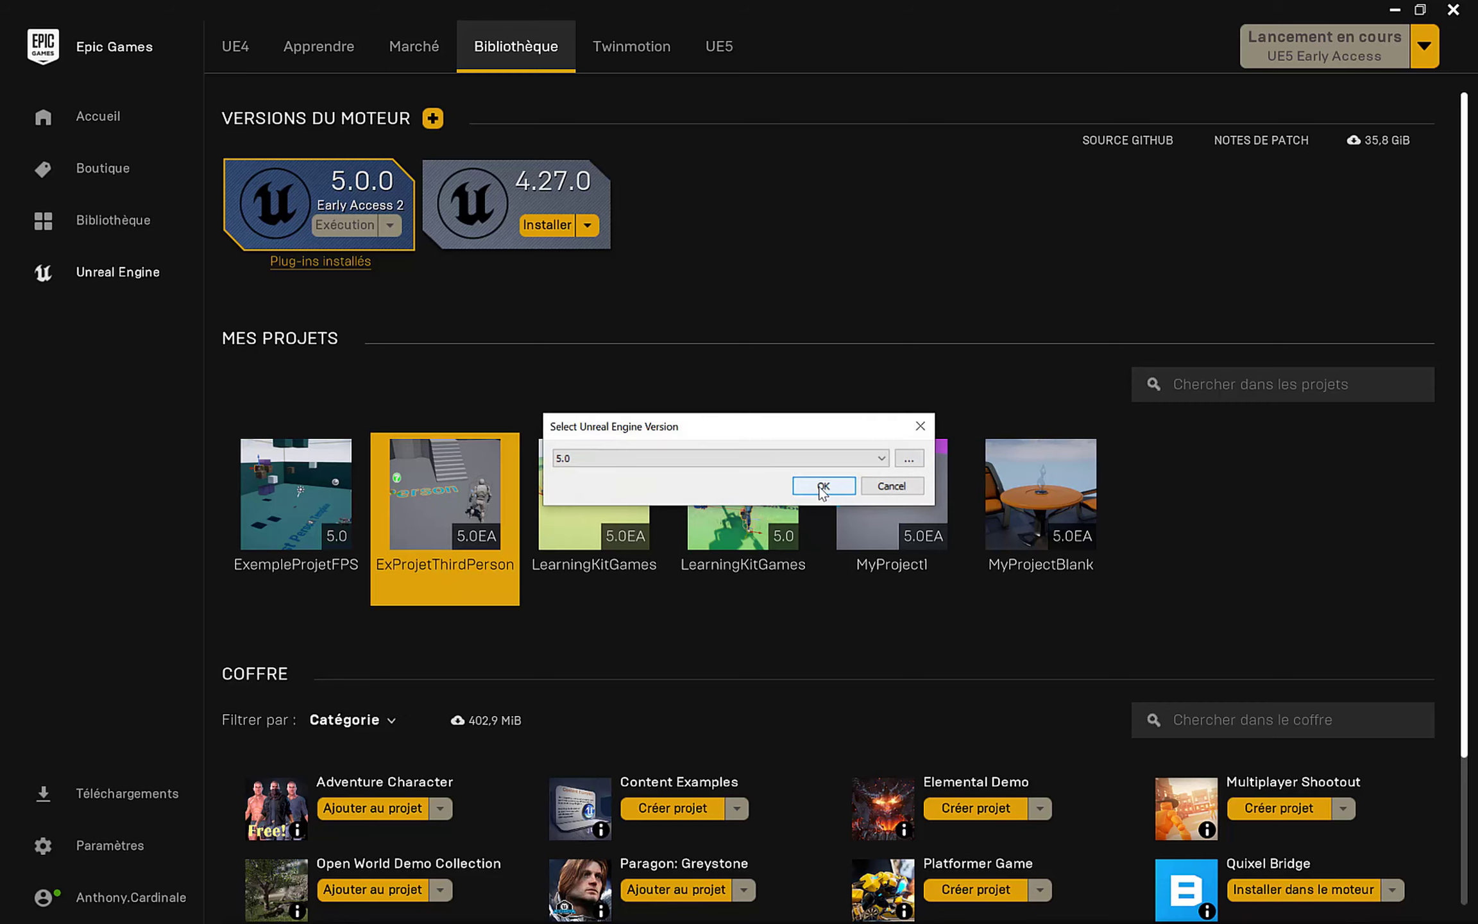
pyautogui.click(821, 486)
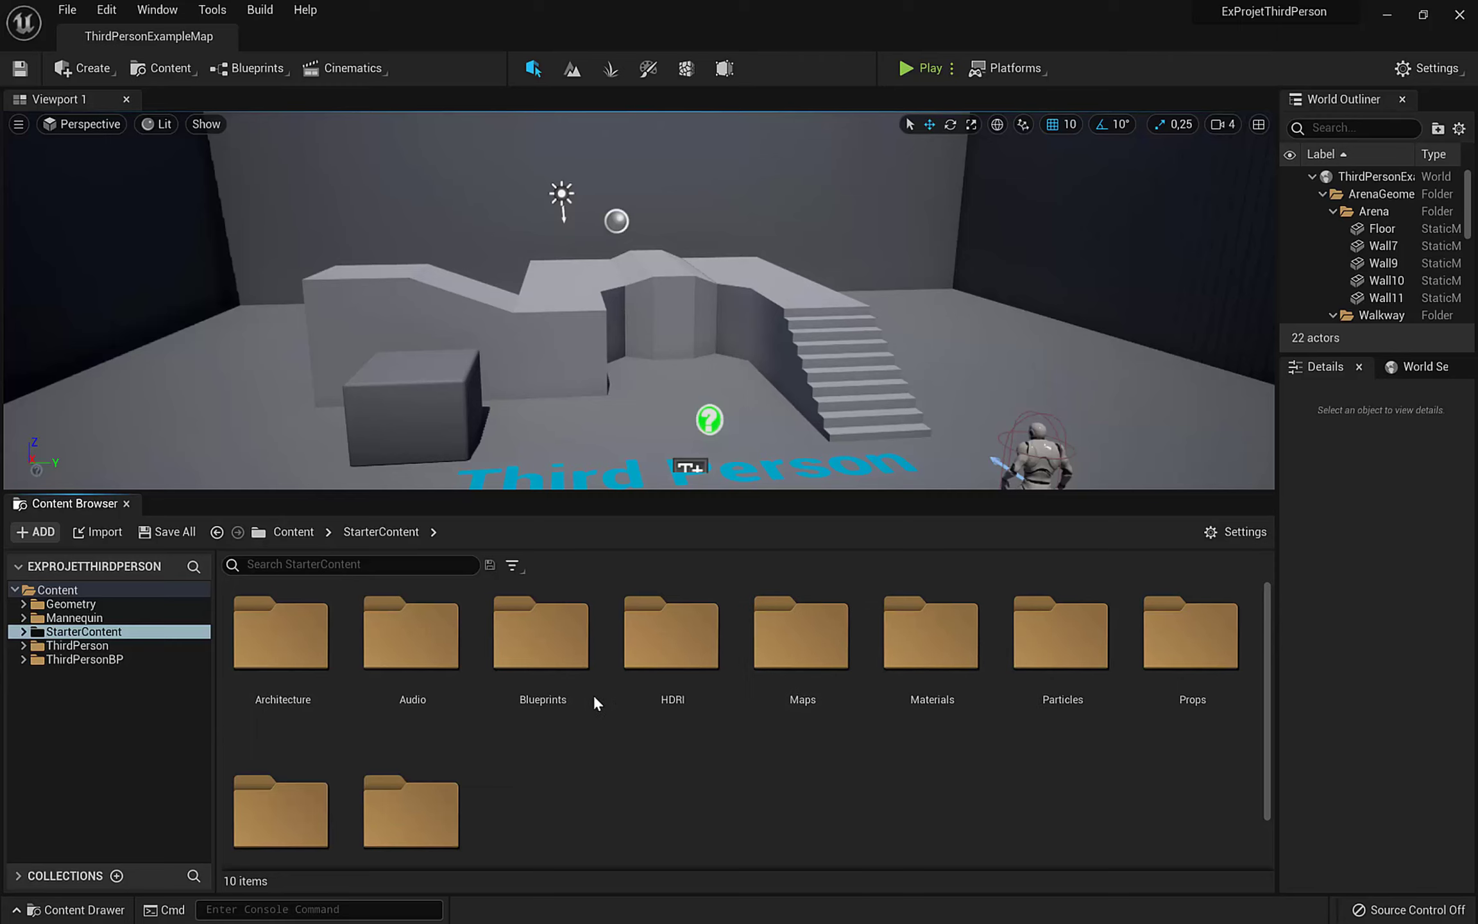
# Set the Content Browser's thumbnail size to Small.
pyautogui.click(1244, 539)
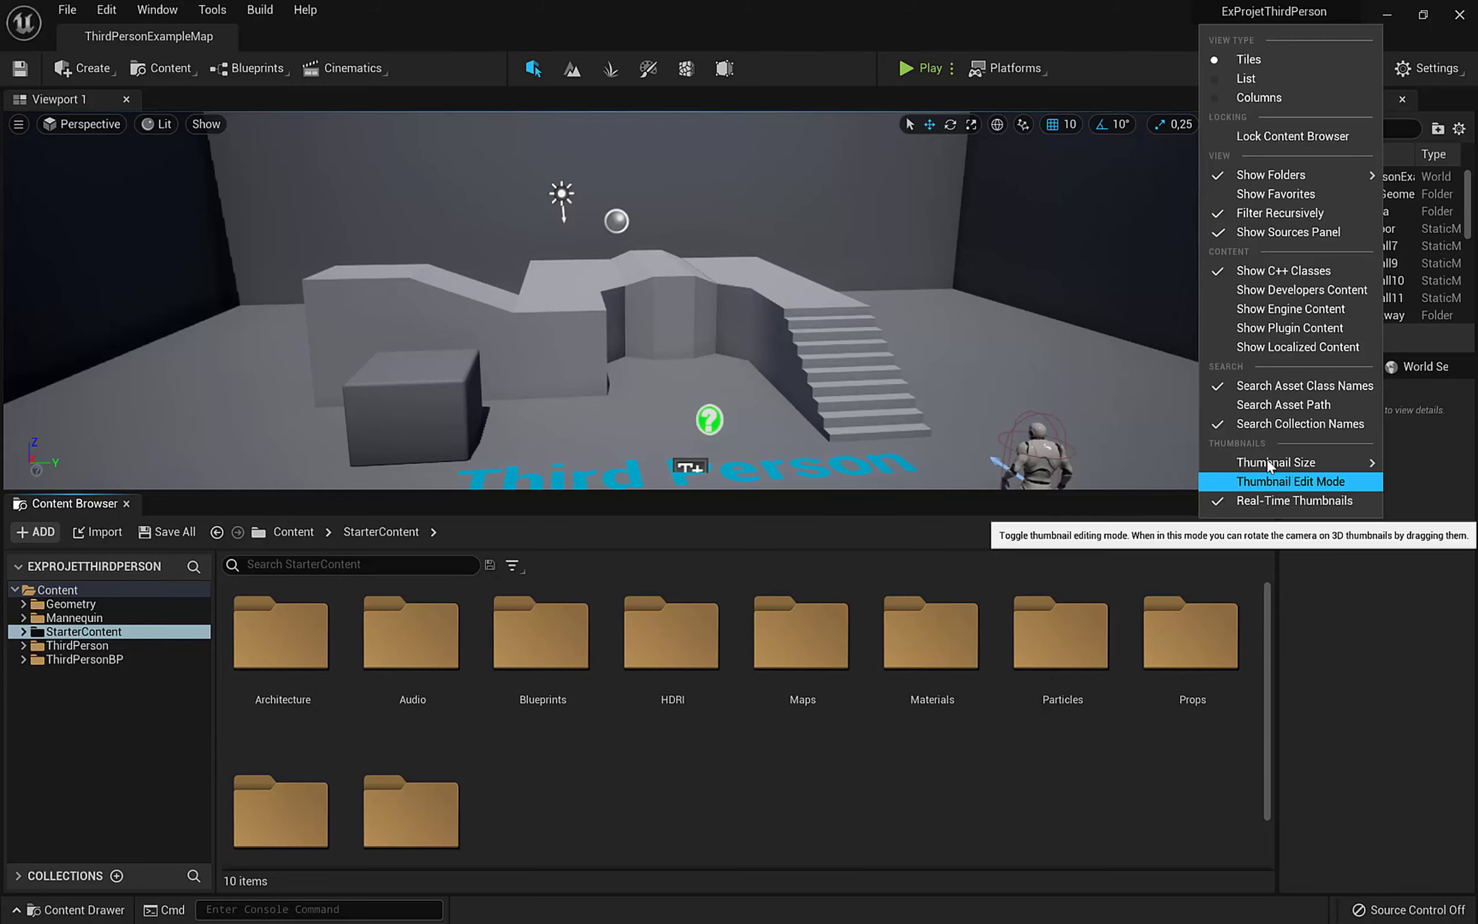
pyautogui.moveTo(1283, 463)
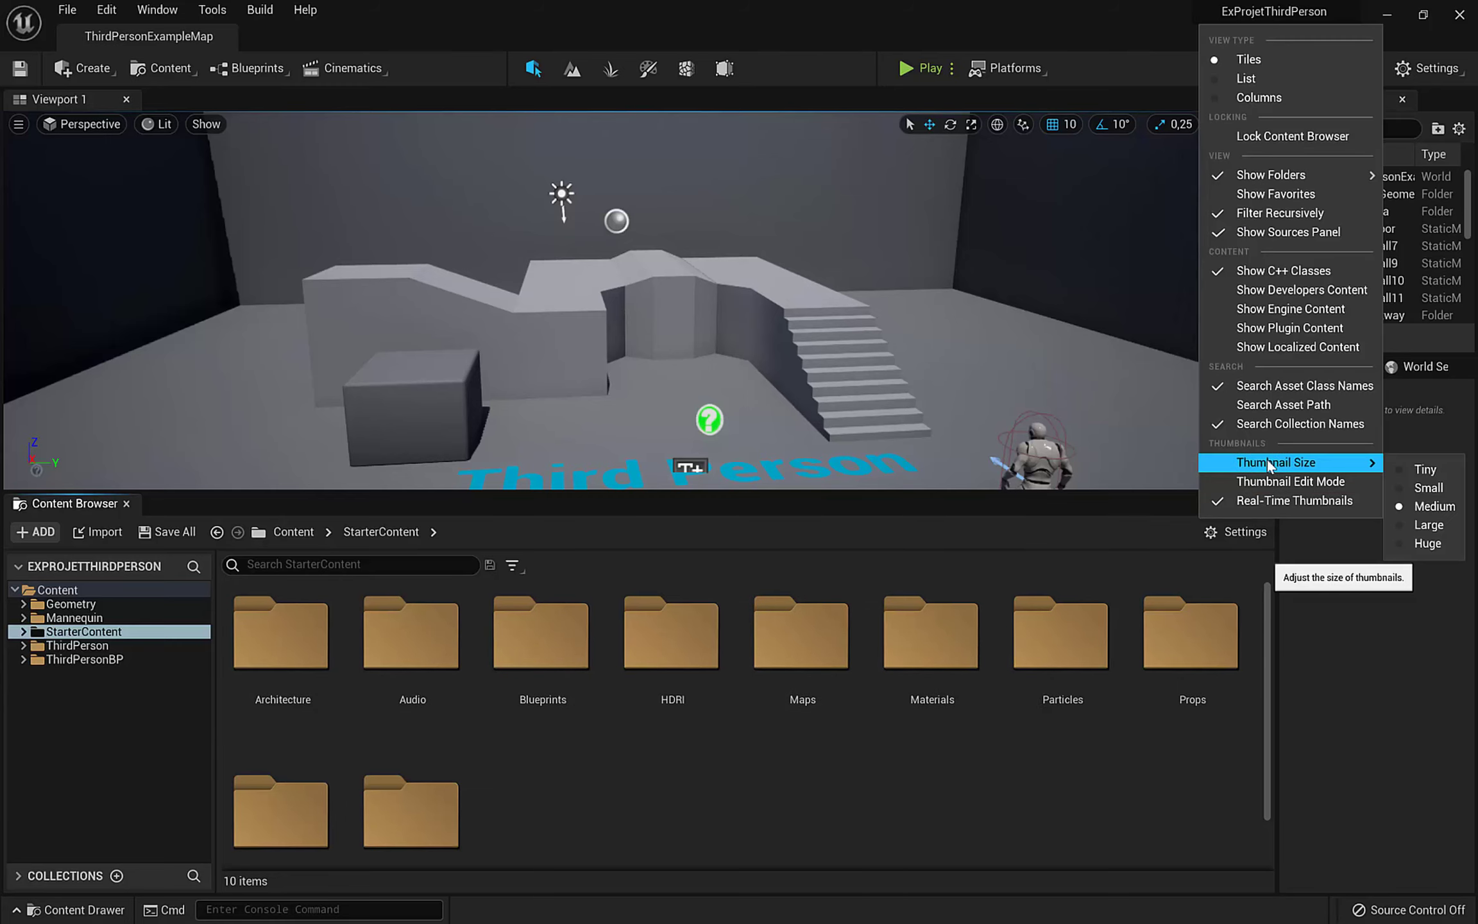
pyautogui.click(1433, 488)
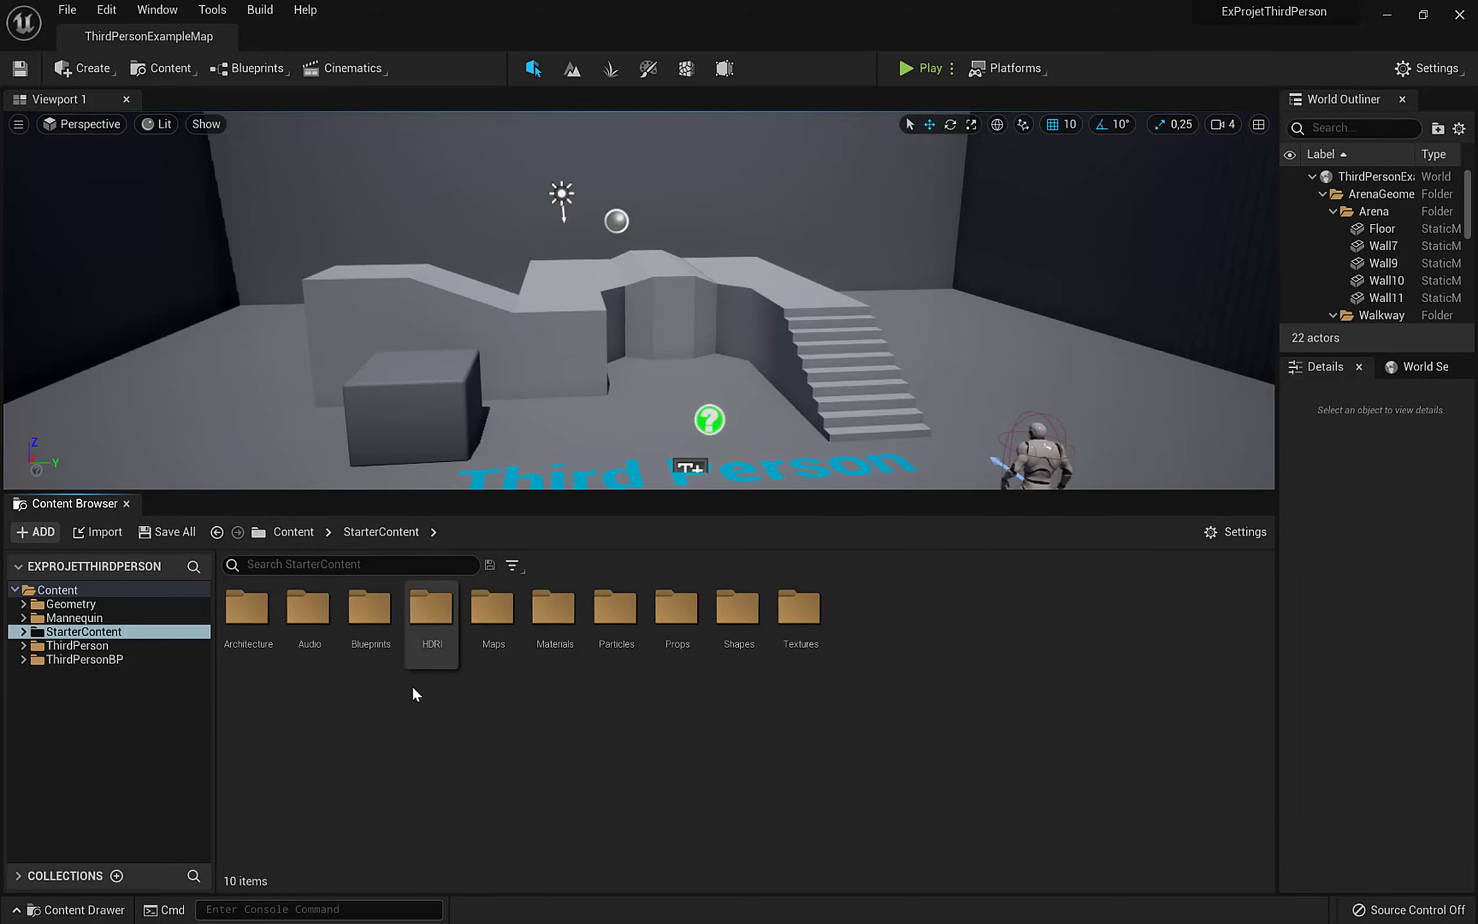
# Open the Architecture folder in StarterContent and make the viewport taller by shrinking the Content Browser.
pyautogui.doubleClick(248, 627)
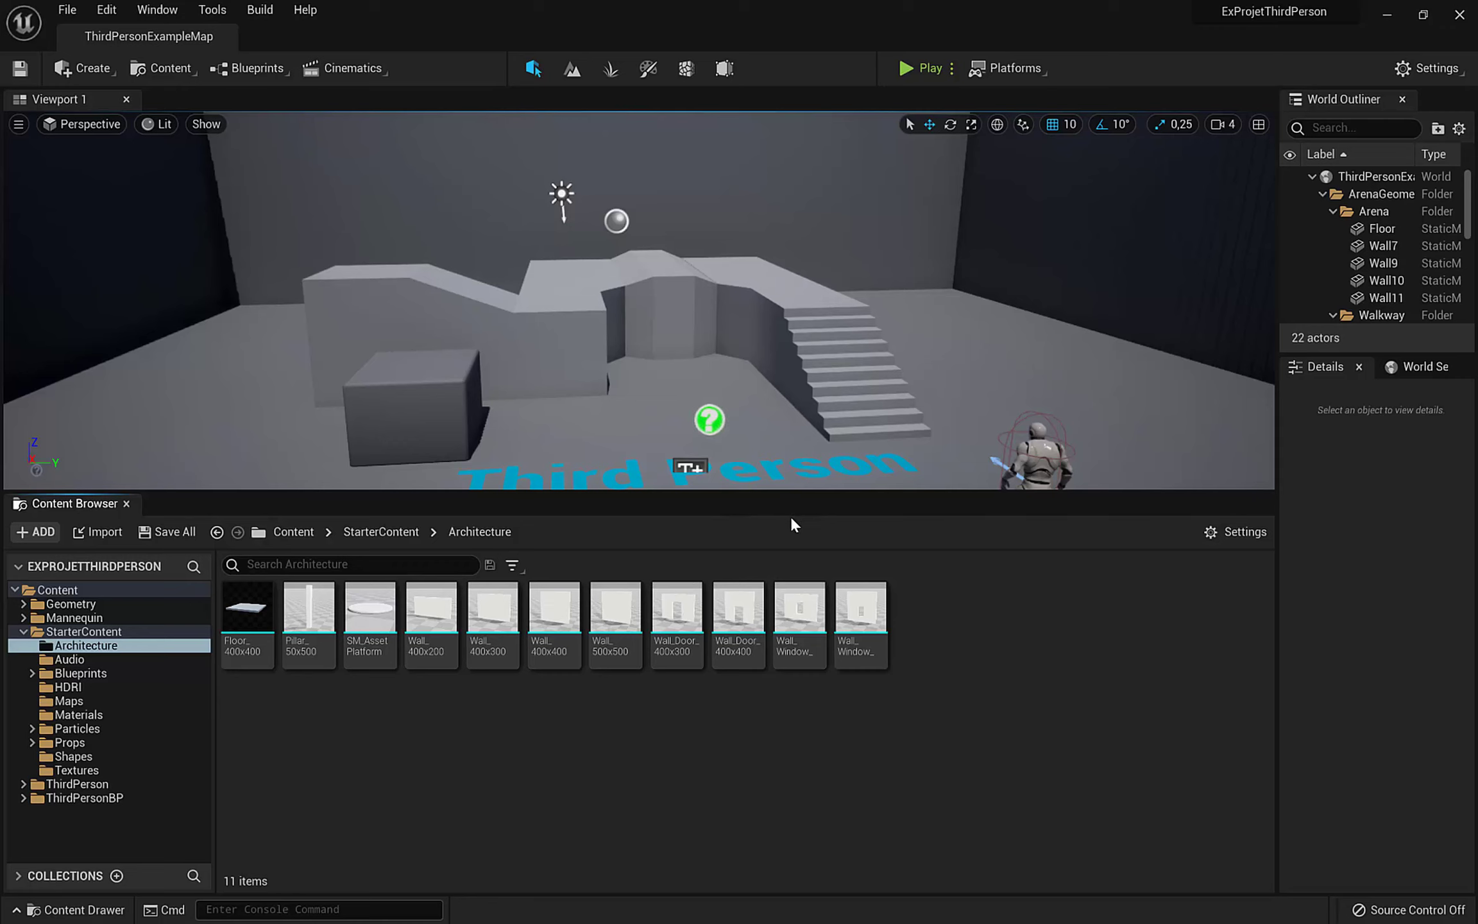
pyautogui.moveTo(799, 463); pyautogui.dragTo(797, 550)
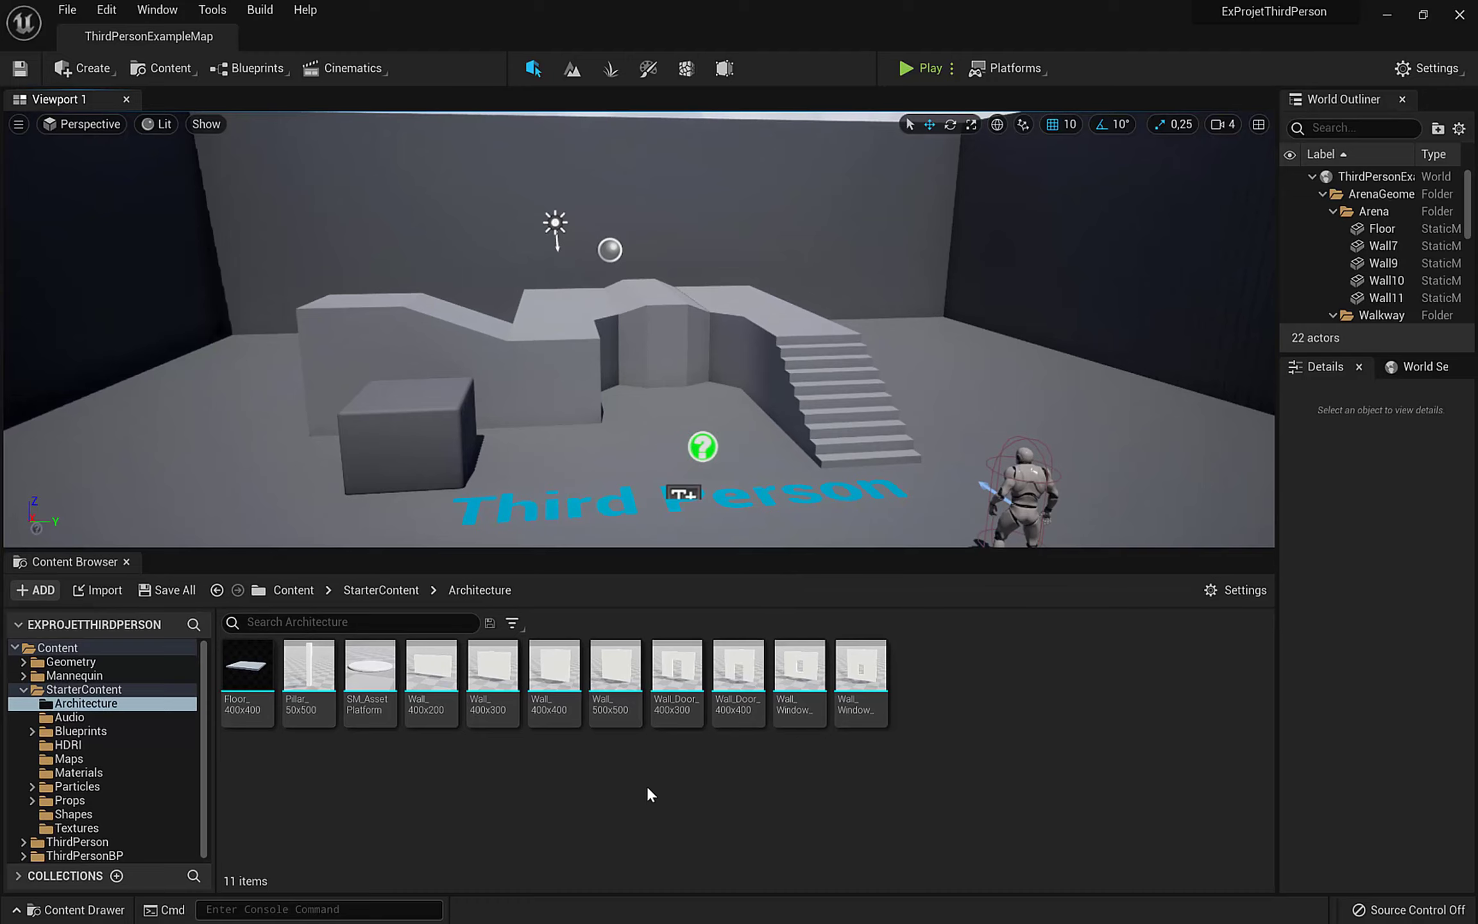
# Switch to the web browser and search DuckDuckGo for "open game art".
pyautogui.hotkey('alt', 'Tab')
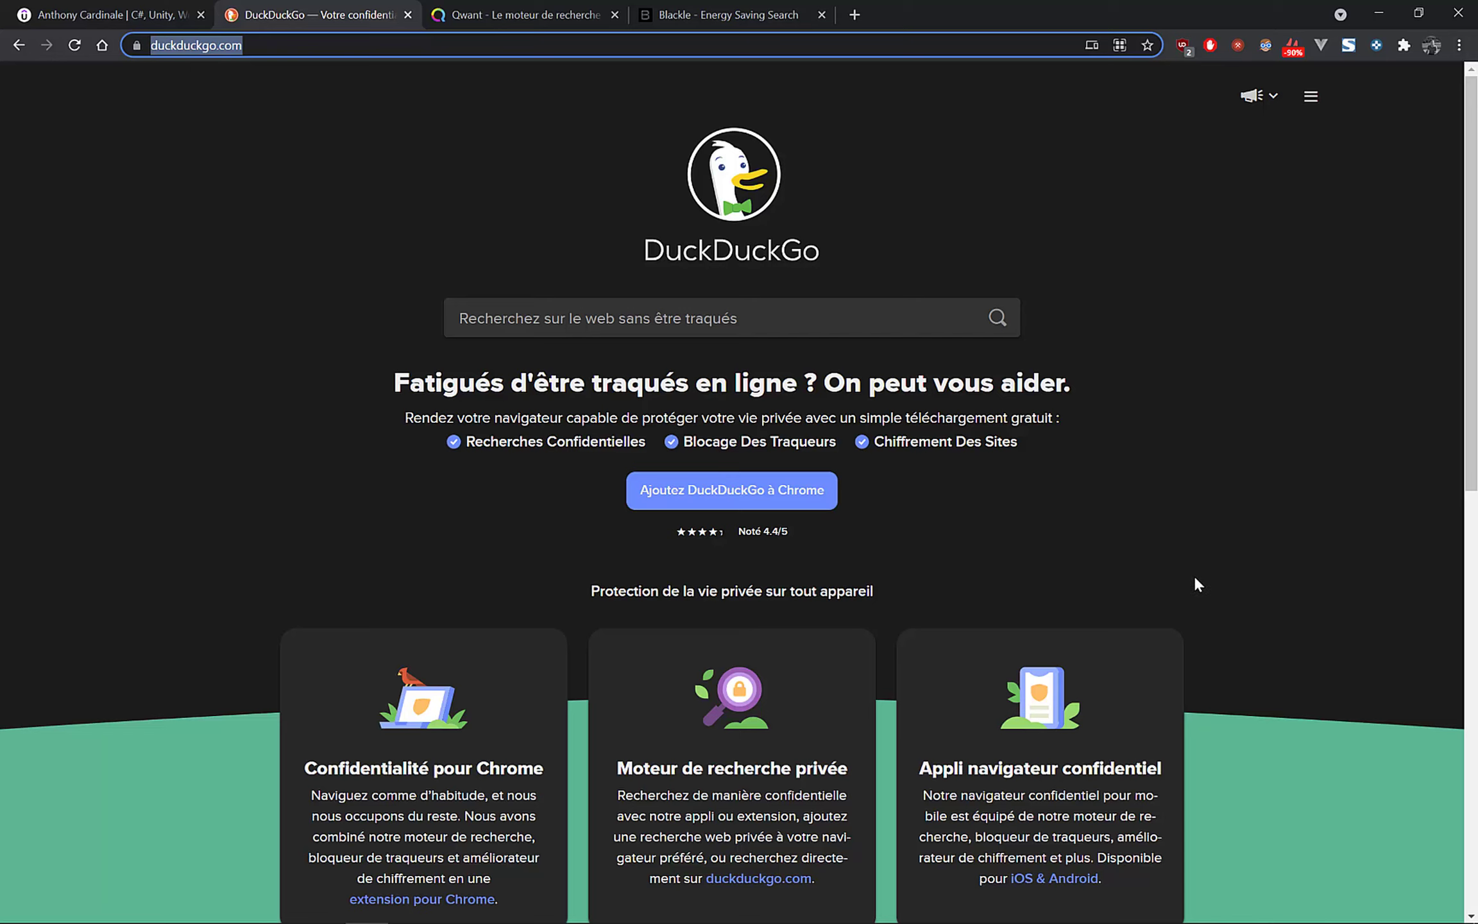
pyautogui.click(725, 318)
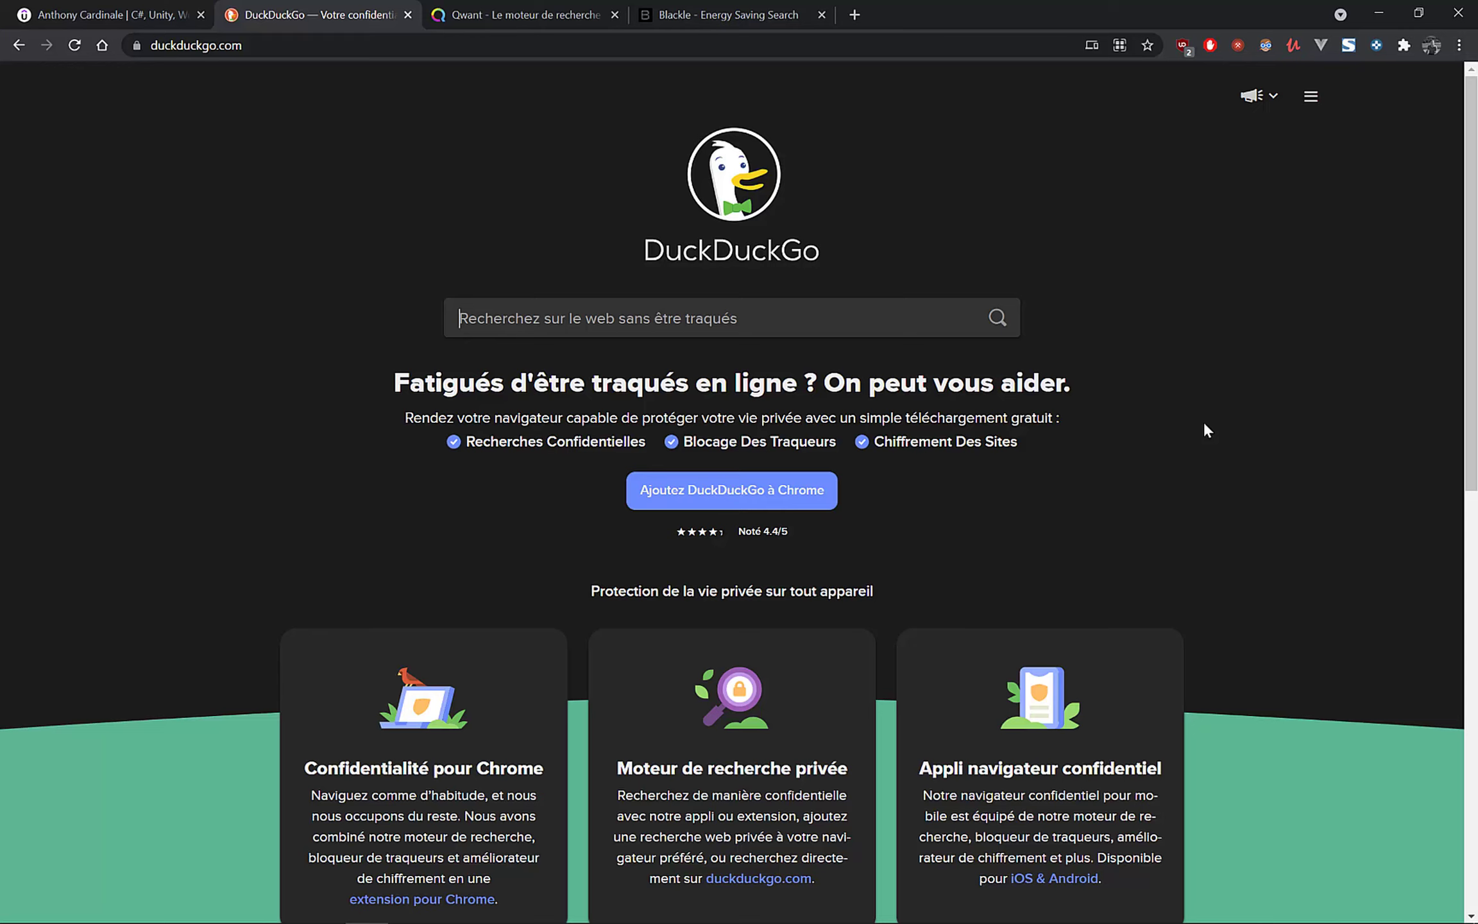
pyautogui.write('open game')
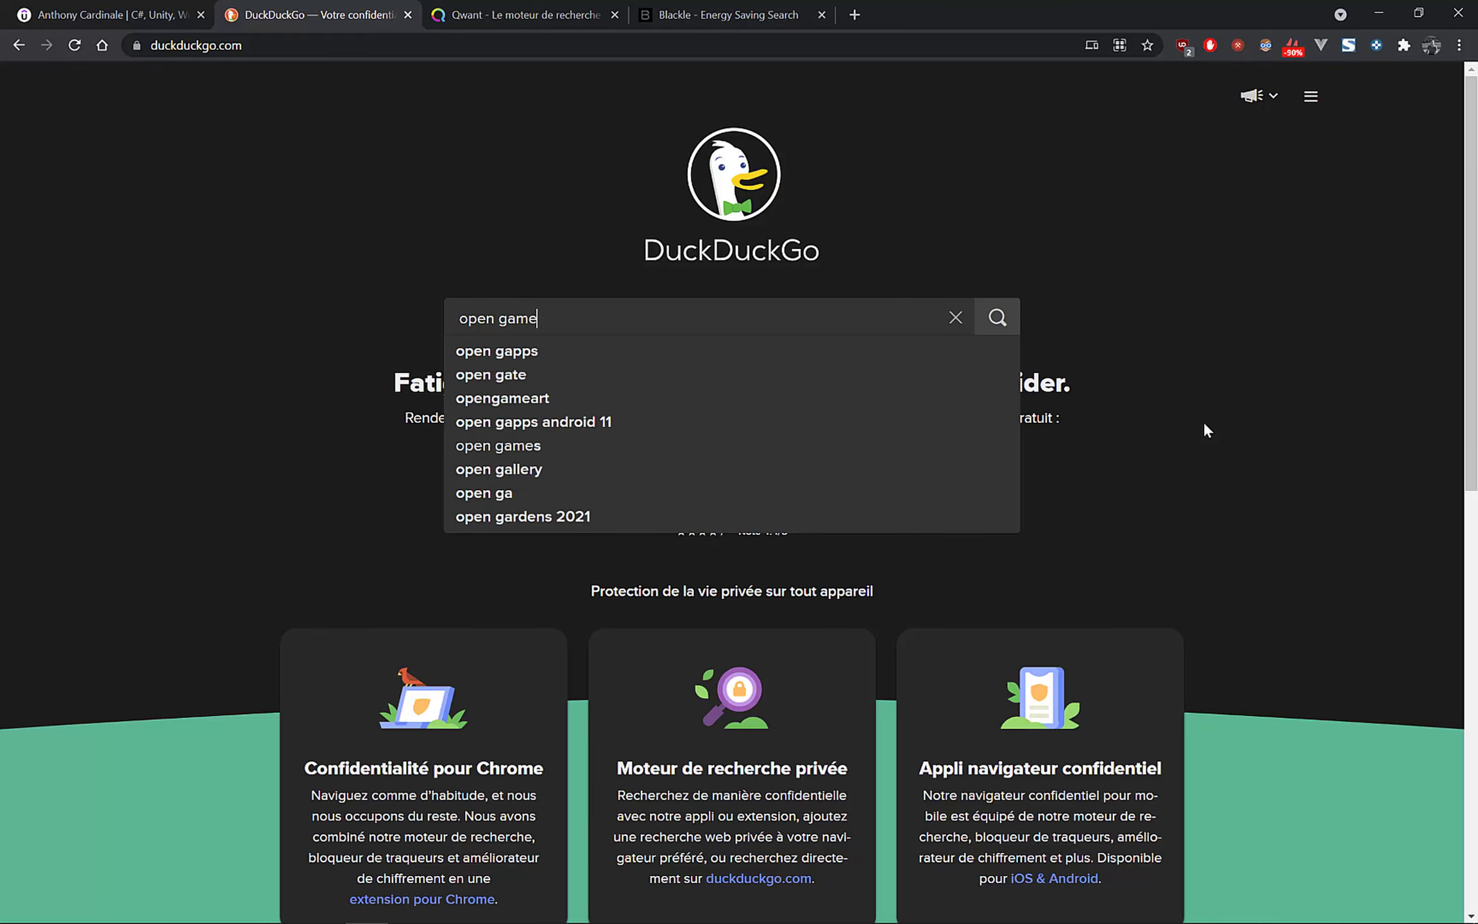
pyautogui.write(' art')
pyautogui.press('Return')
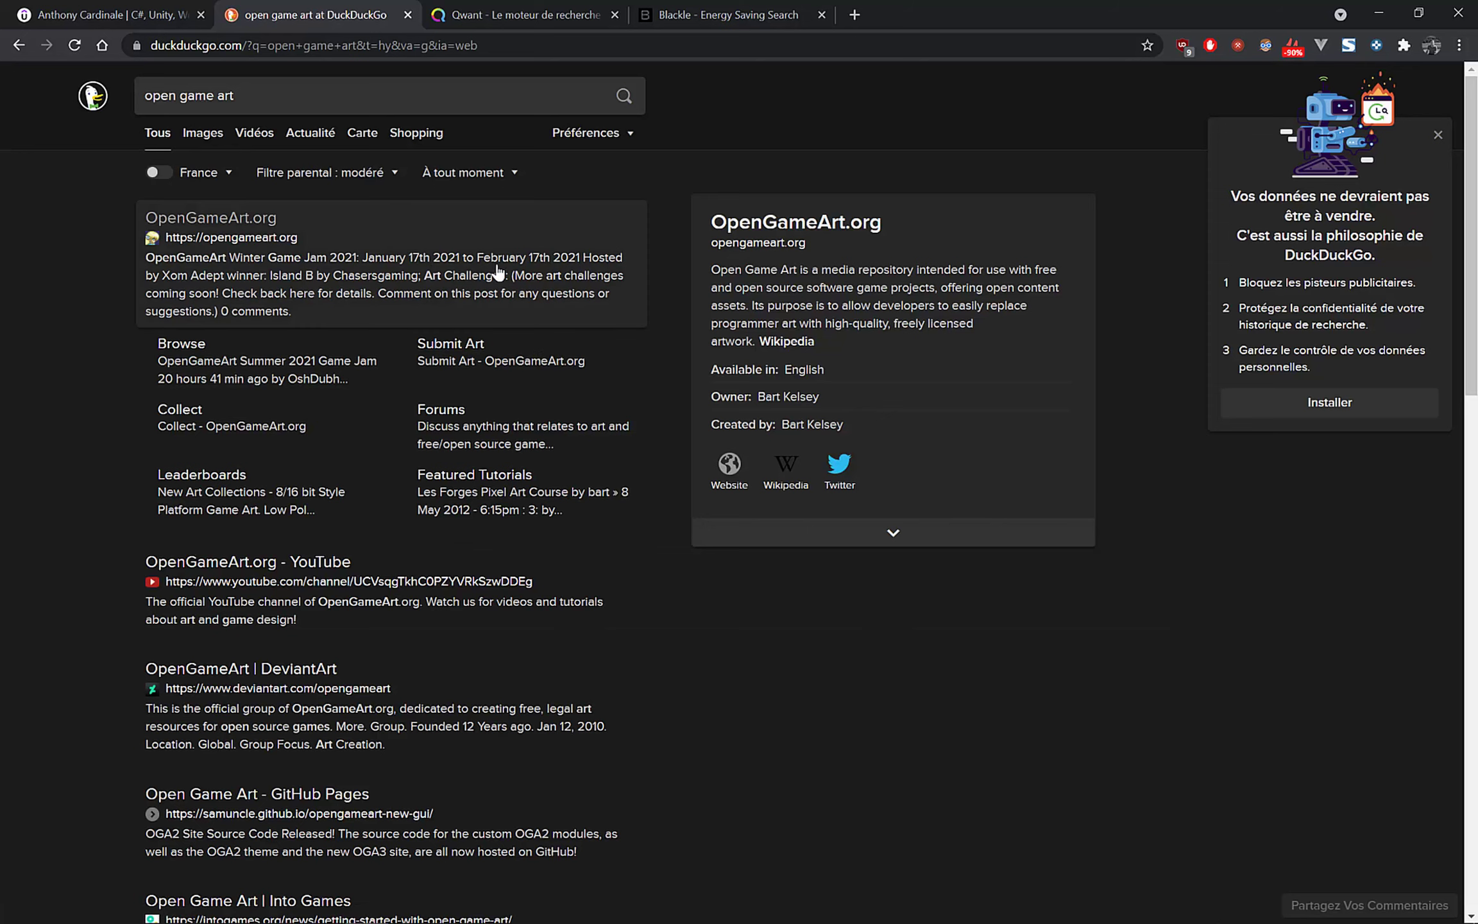
# Open the OpenGameArt.org site from the search results and browse its 3D Art category.
pyautogui.click(256, 224)
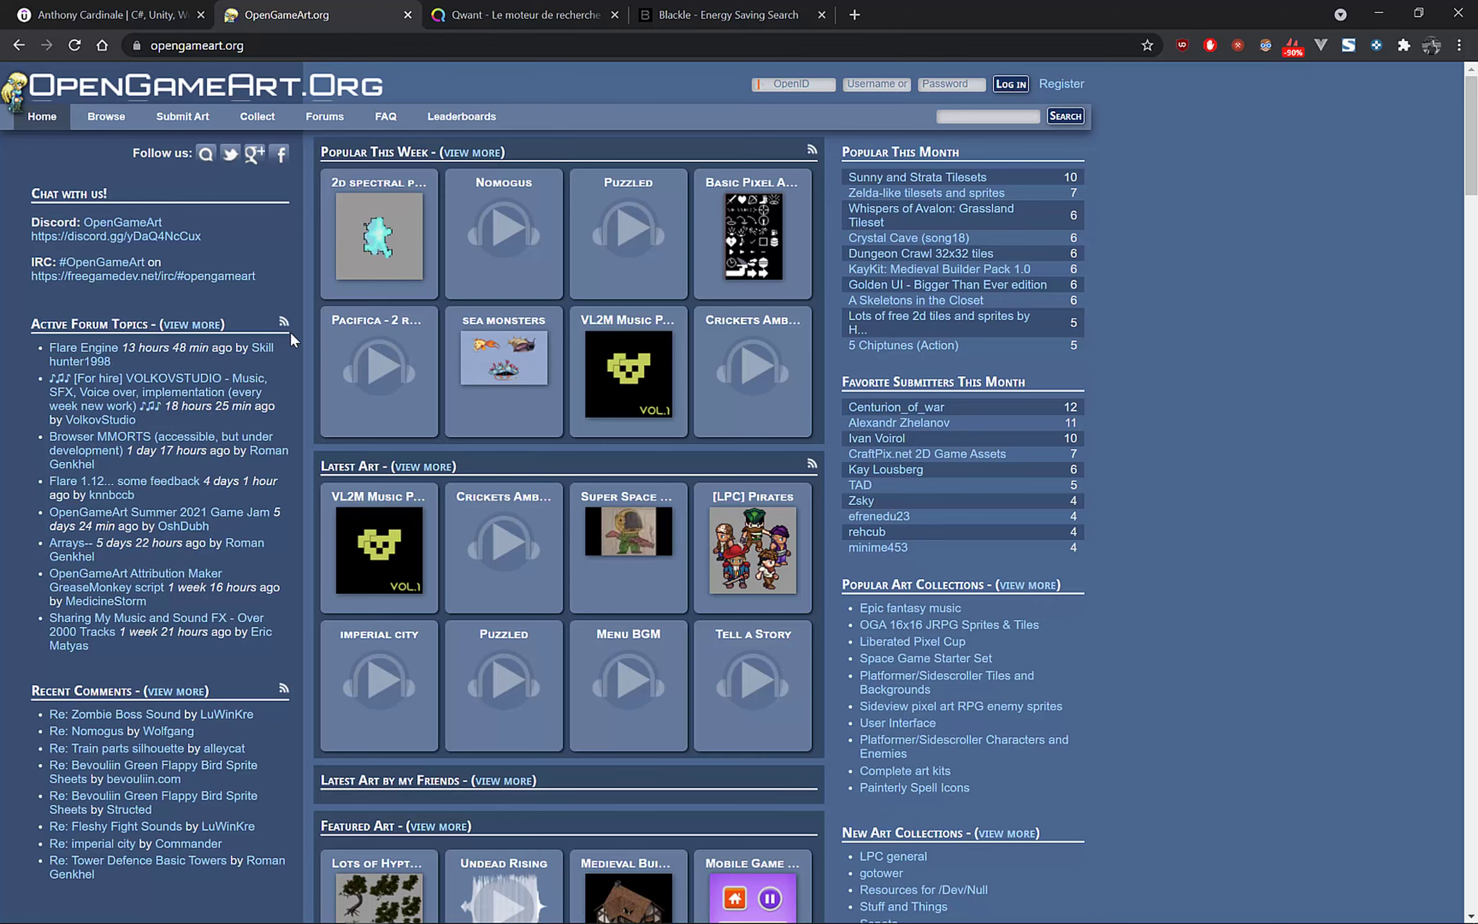
pyautogui.scroll(-5, 504, 683)
pyautogui.scroll(5, 501, 689)
pyautogui.moveTo(99, 122)
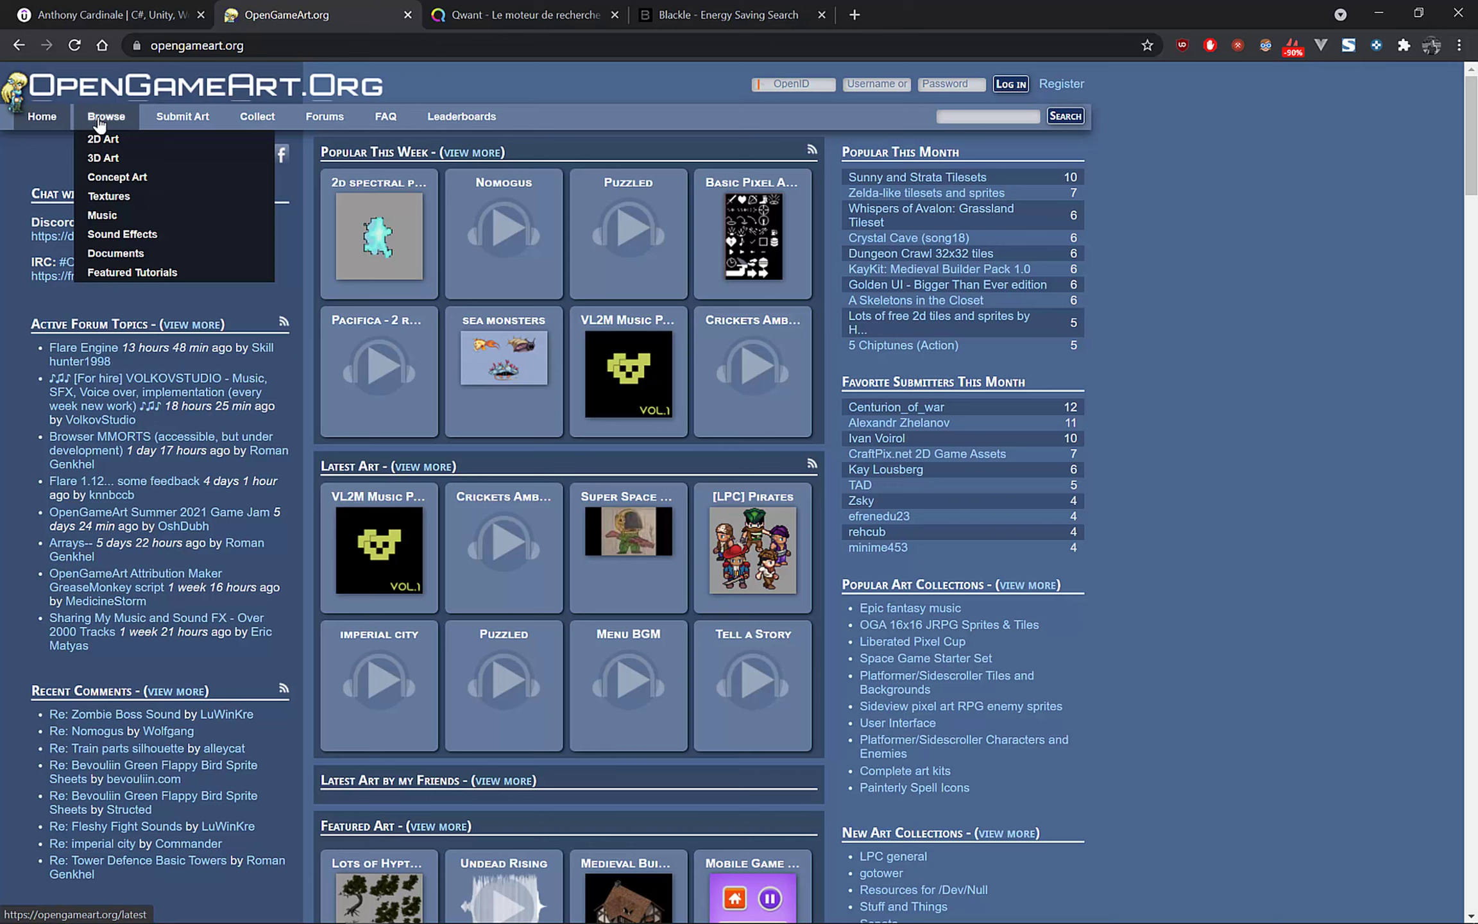
pyautogui.click(111, 164)
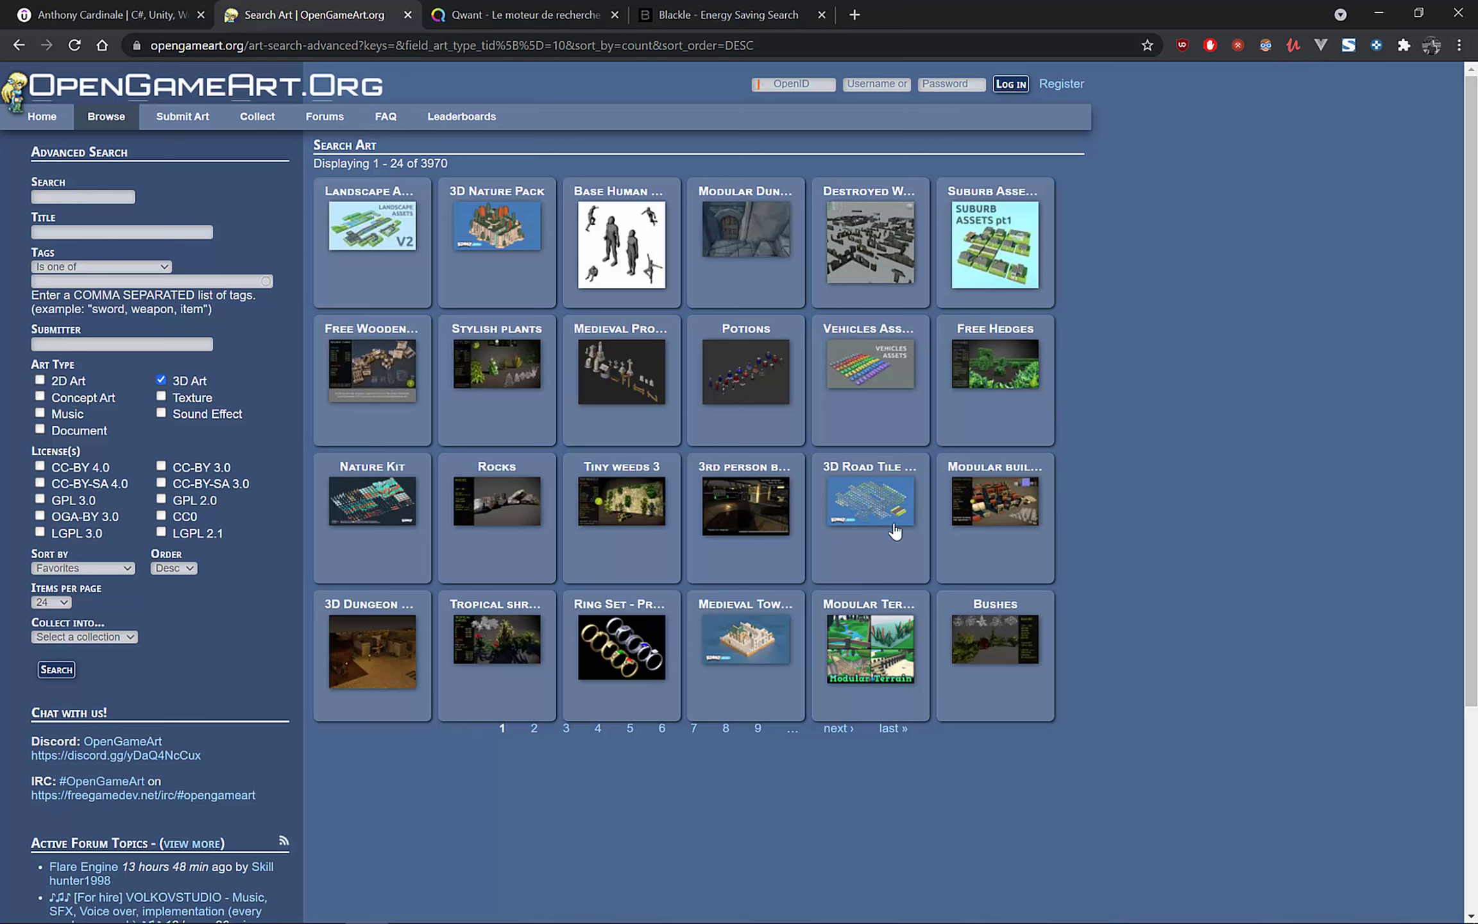
pyautogui.click(62, 196)
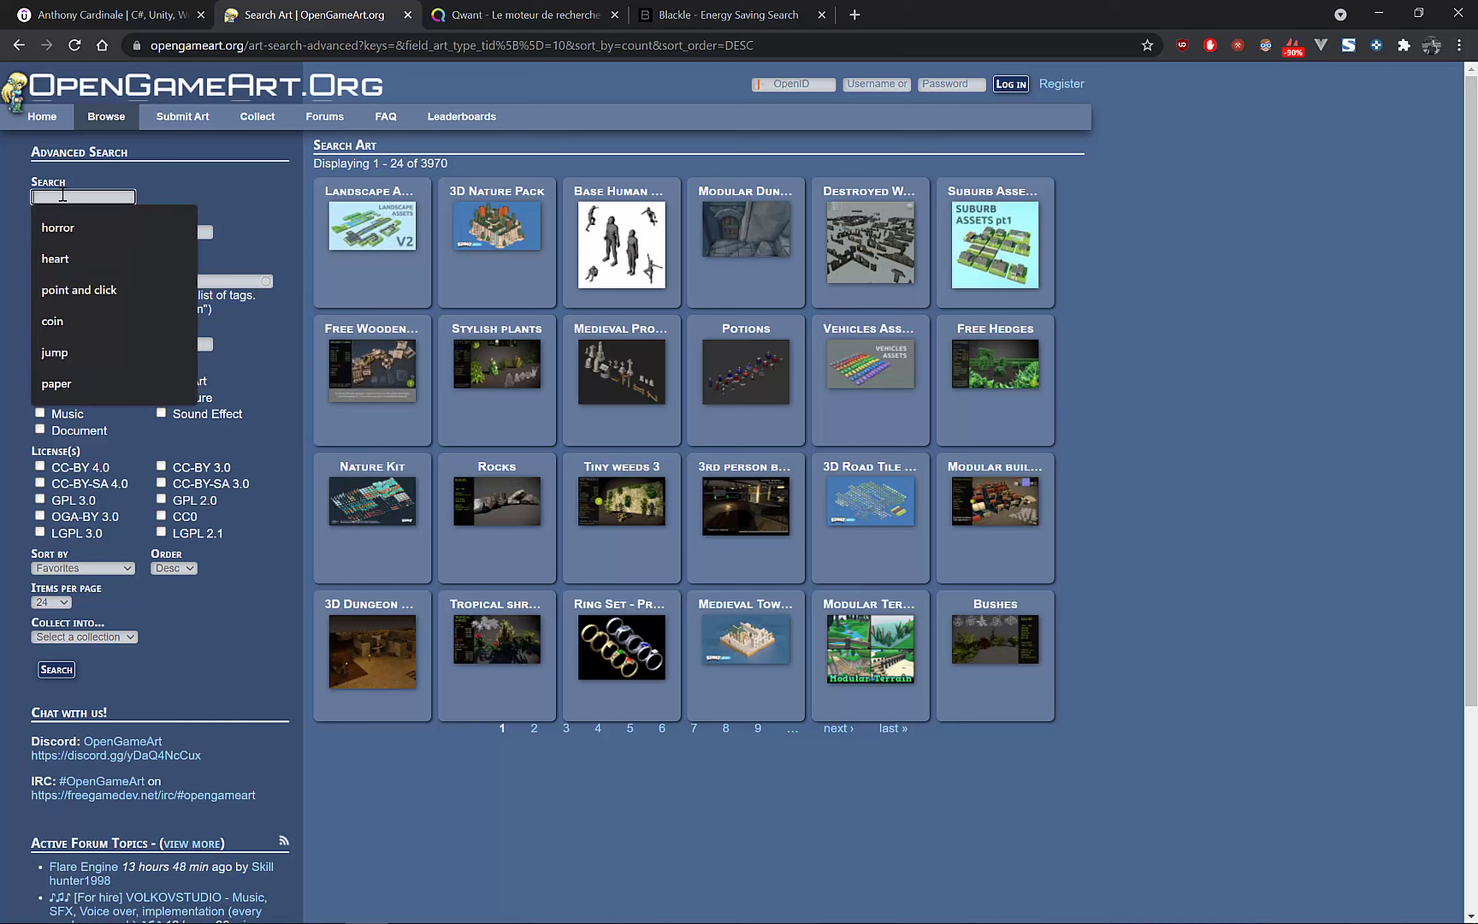
pyautogui.click(164, 195)
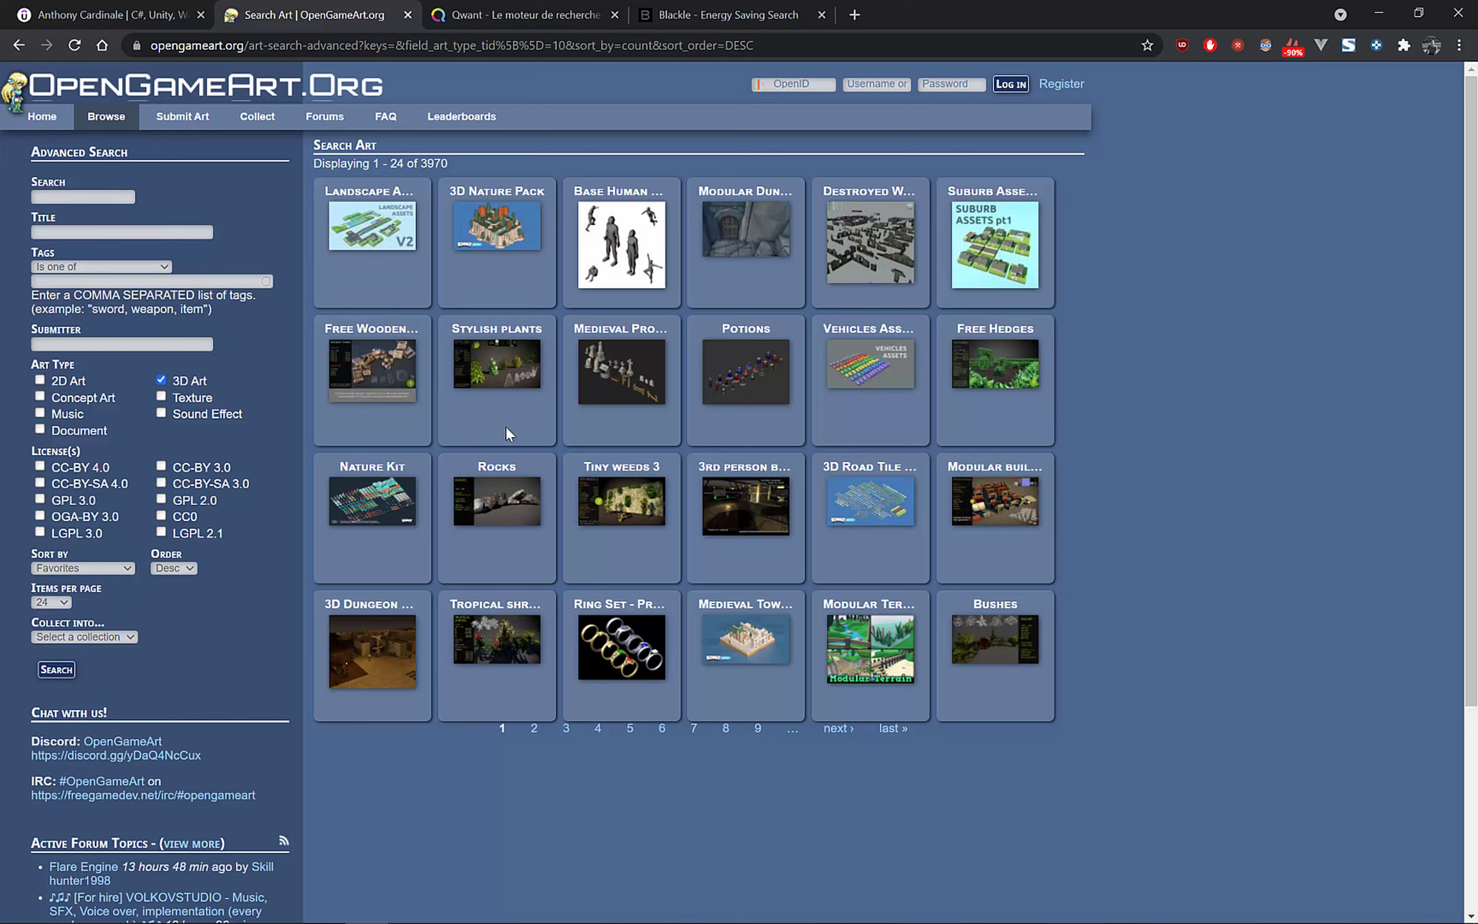
# Open the Landscape Asset v2 and Suburb Asset pt1 pages in separate tabs and examine their enlarged preview images.
pyautogui.middleClick(367, 238)
pyautogui.middleClick(962, 253)
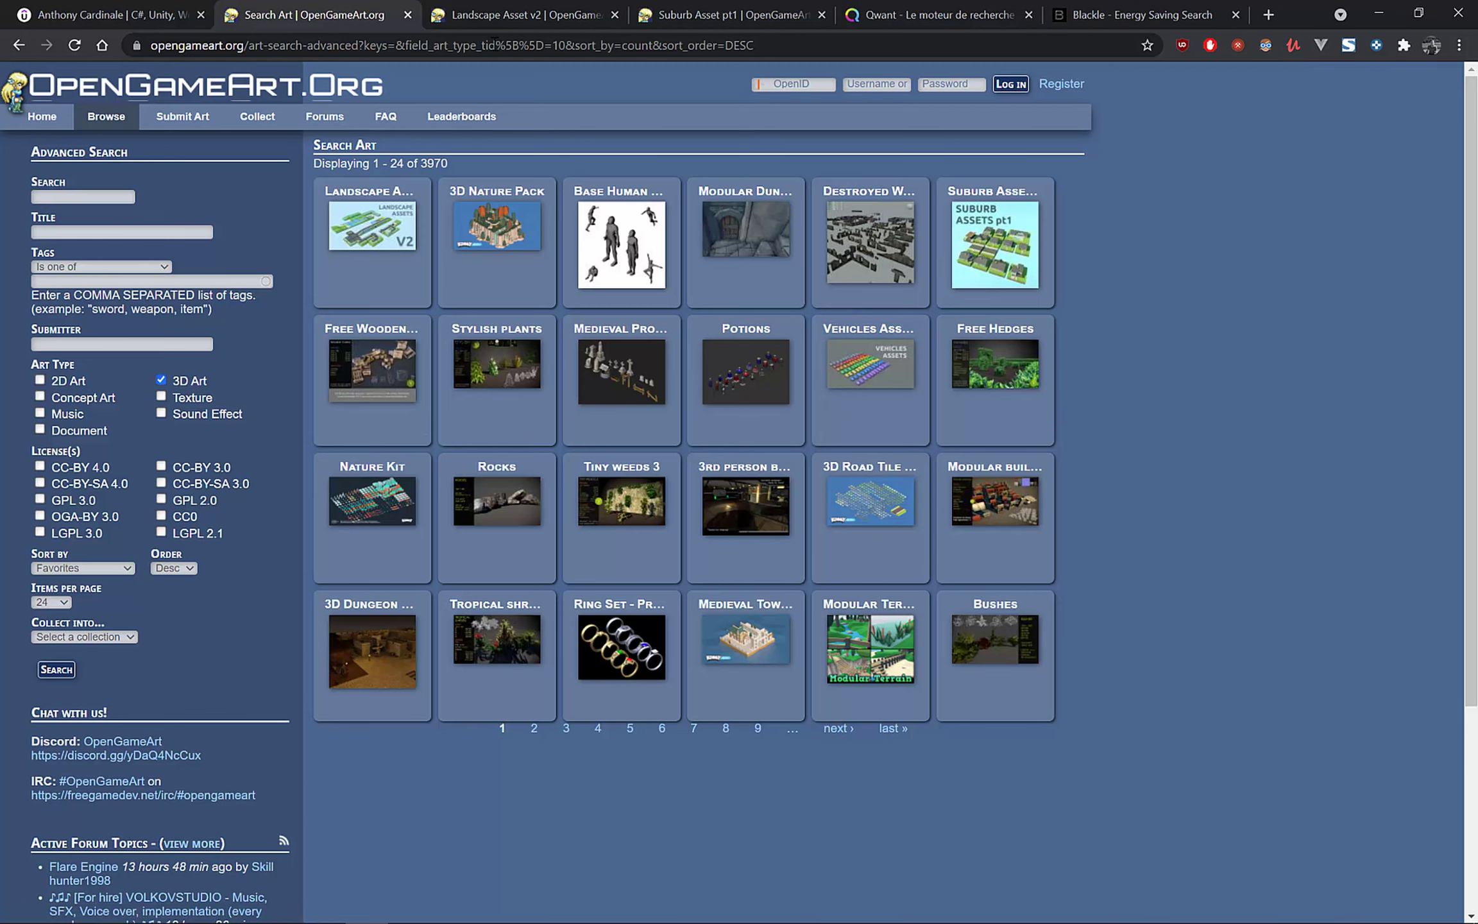
pyautogui.click(506, 18)
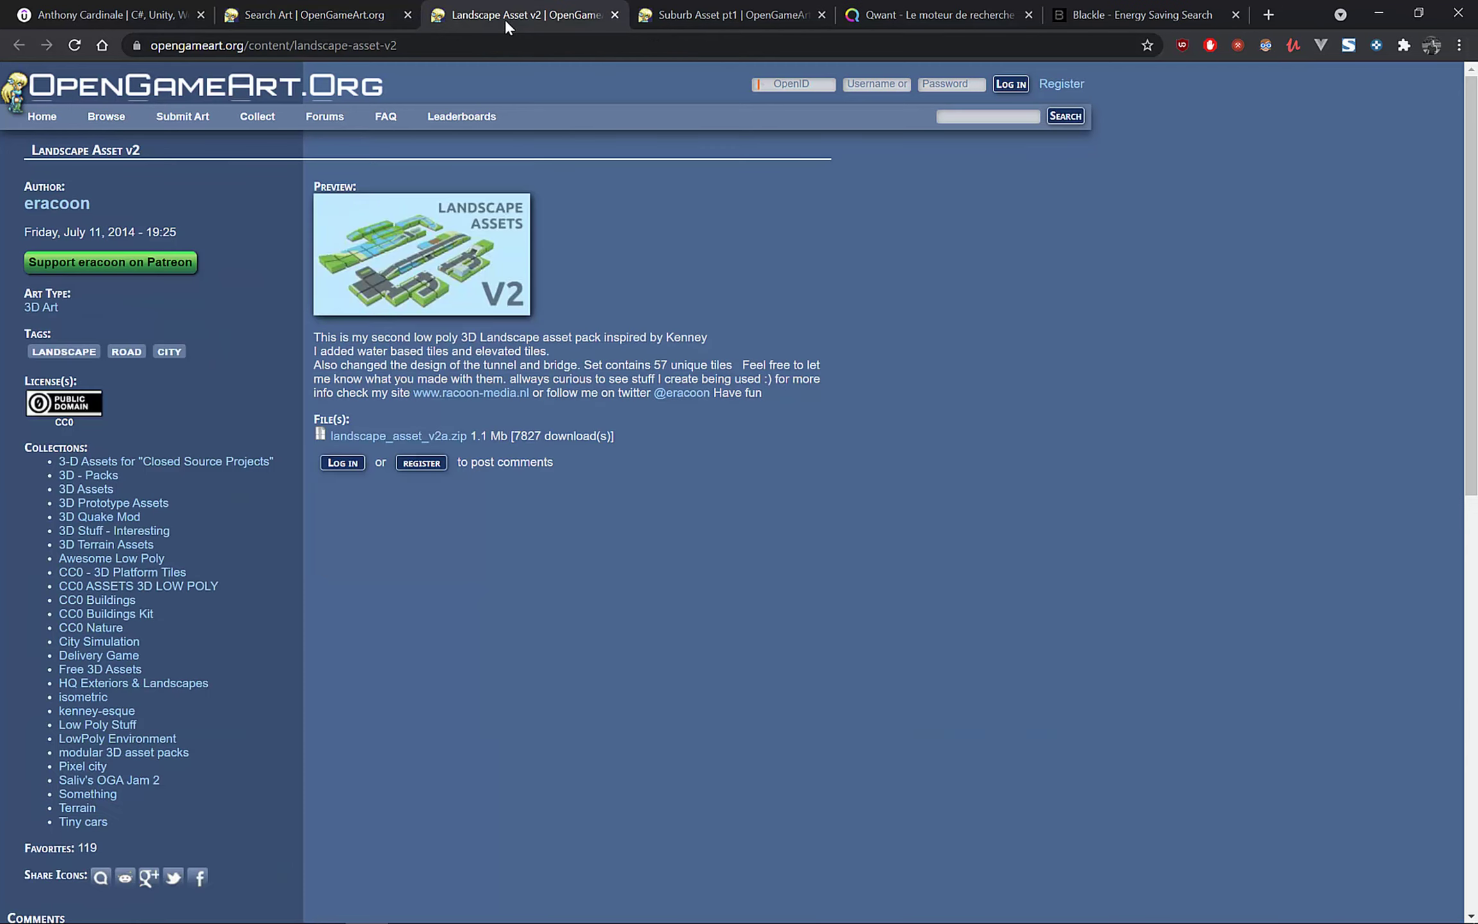
pyautogui.click(452, 263)
pyautogui.click(660, 16)
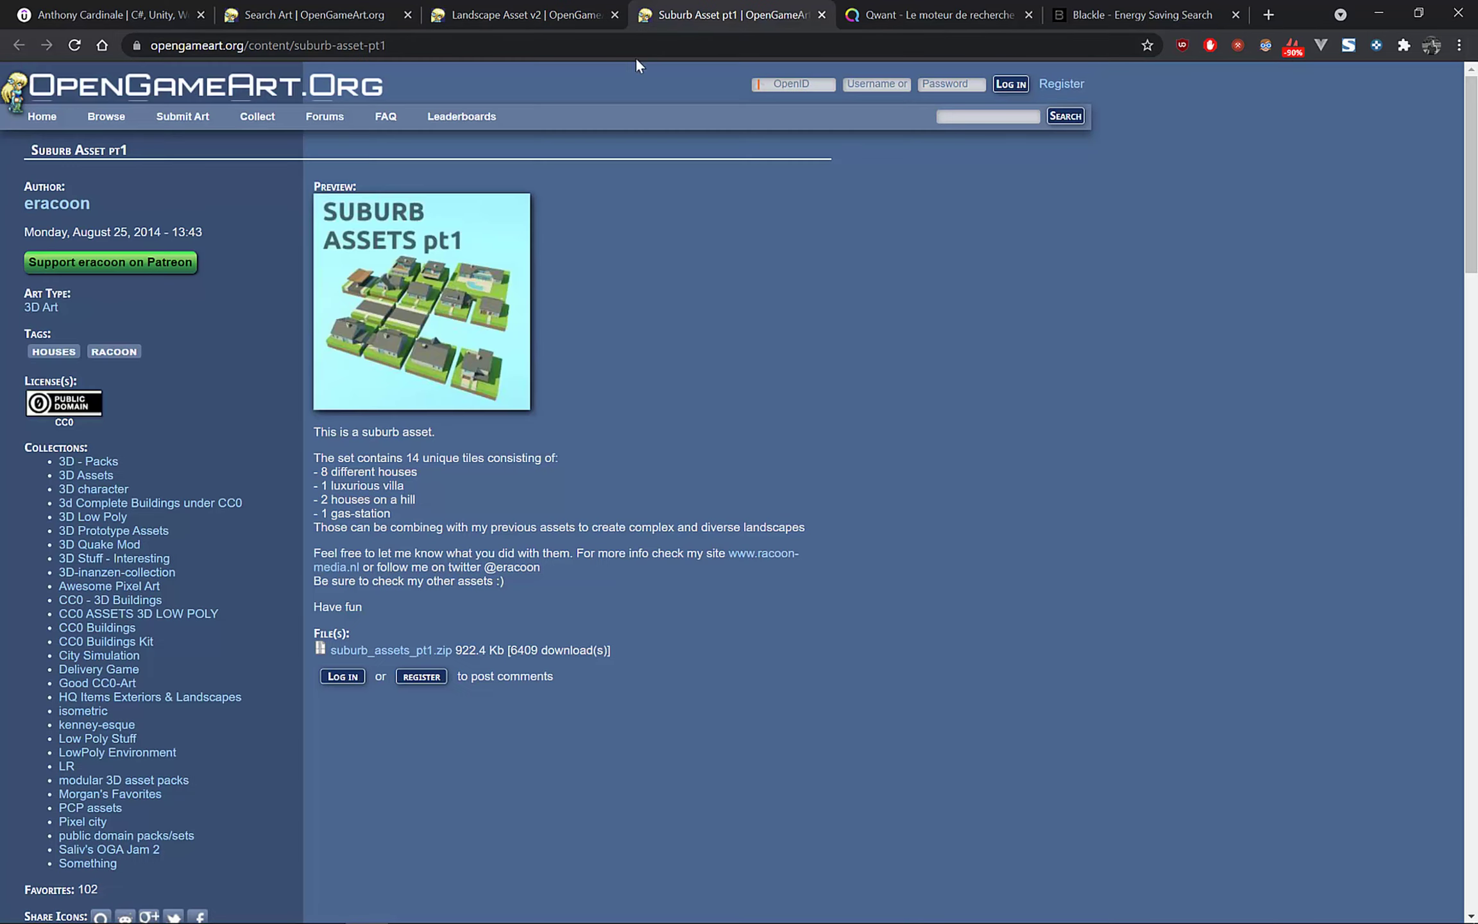
pyautogui.click(523, 16)
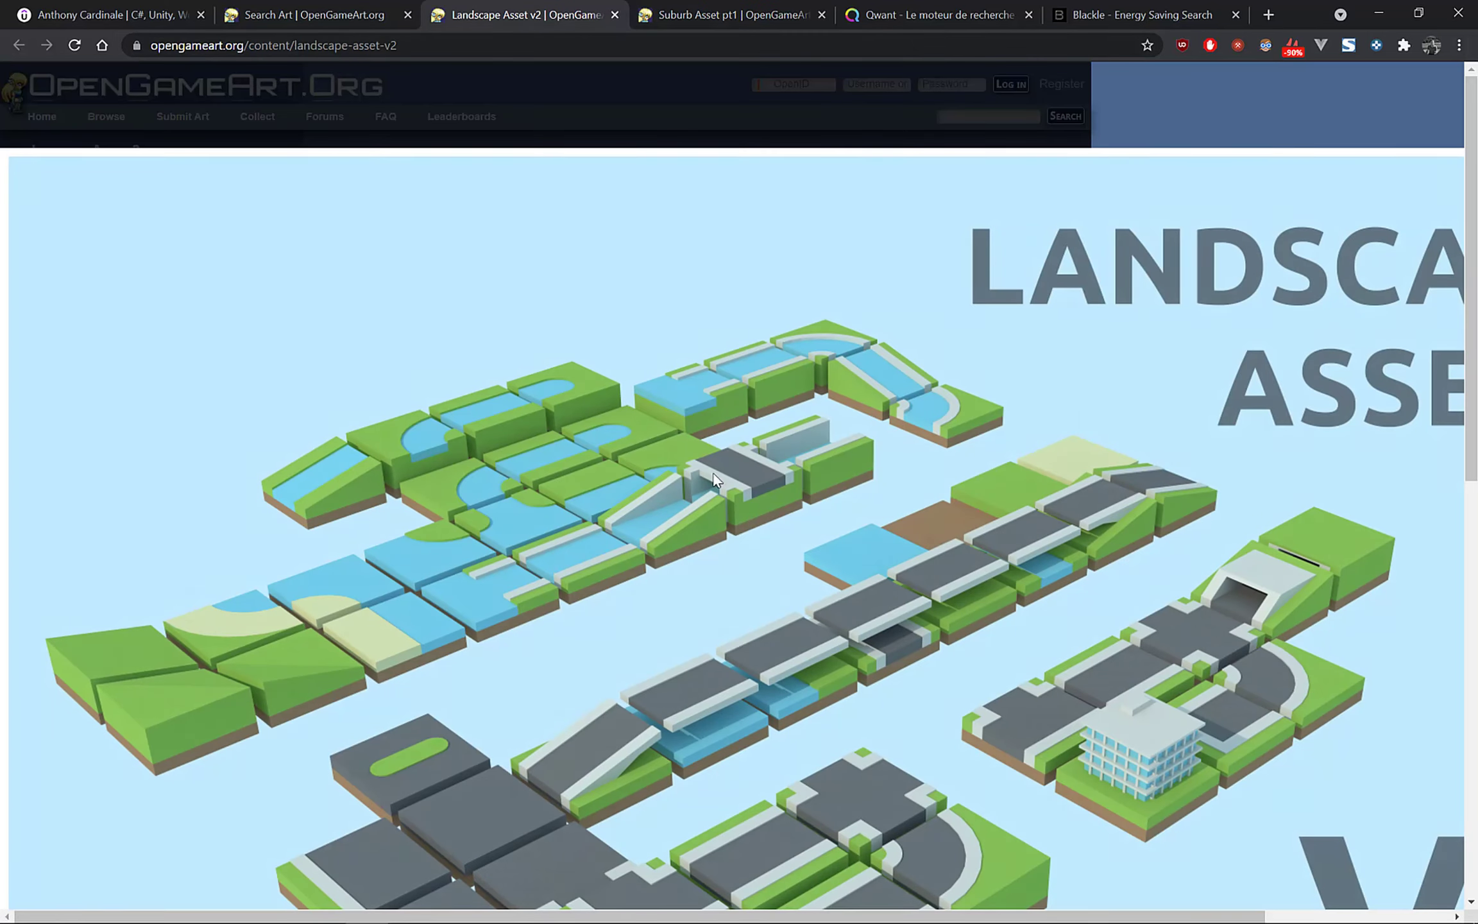
pyautogui.scroll(-2, 748, 501)
pyautogui.scroll(3, 748, 499)
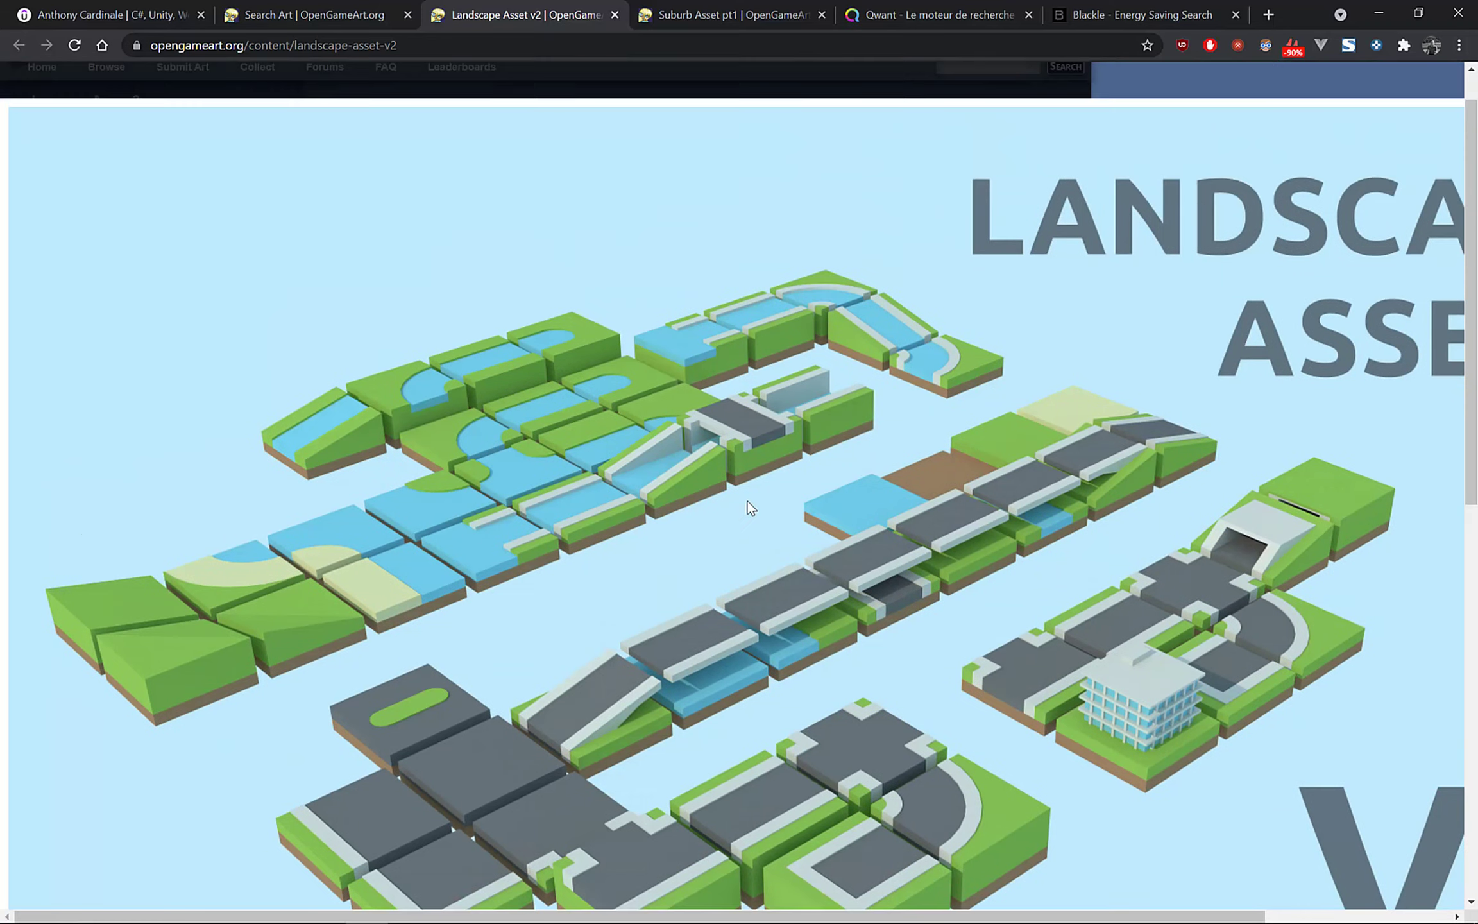
pyautogui.click(967, 97)
pyautogui.click(723, 15)
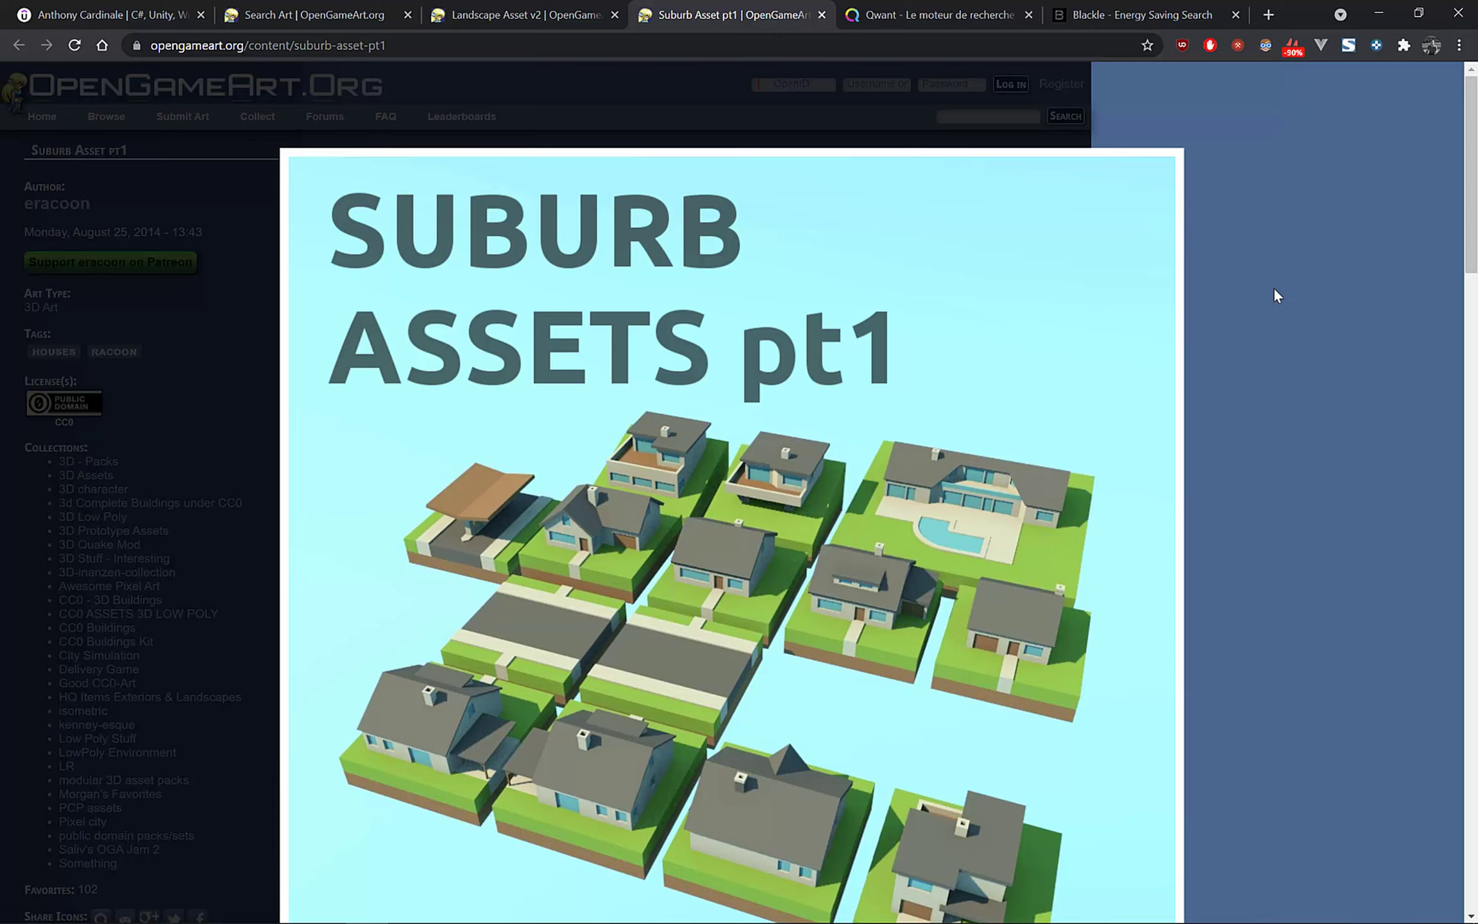
pyautogui.click(1301, 284)
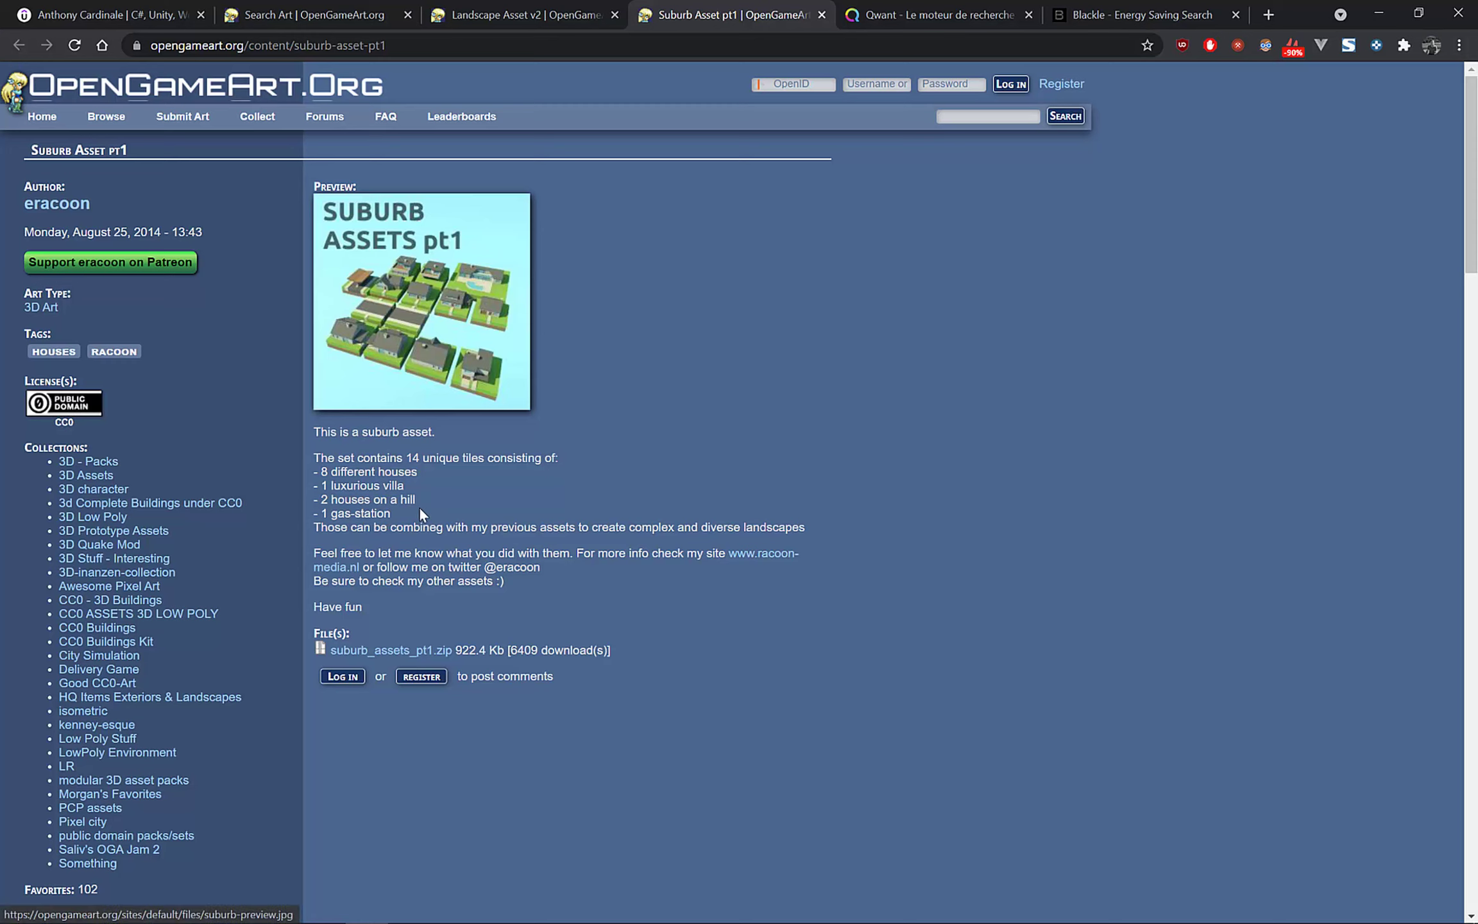
# Download suburb_assets_pt1.zip from the Suburb Asset pt1 page and close both asset tabs.
pyautogui.click(407, 654)
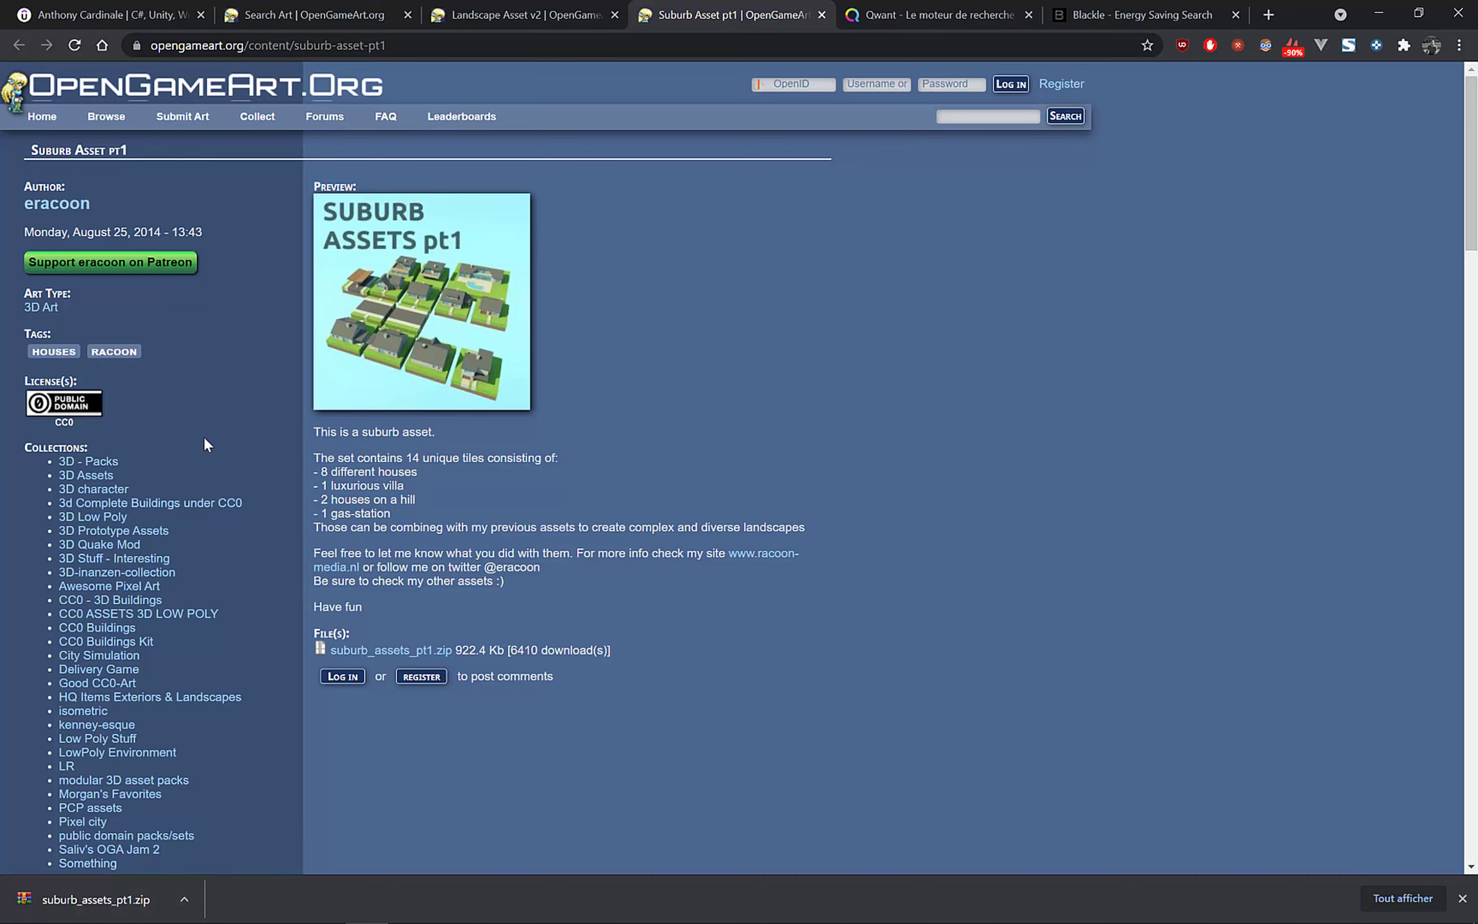
pyautogui.middleClick(488, 14)
pyautogui.middleClick(472, 16)
# Search Qwant for "kenney assets".
pyautogui.click(463, 18)
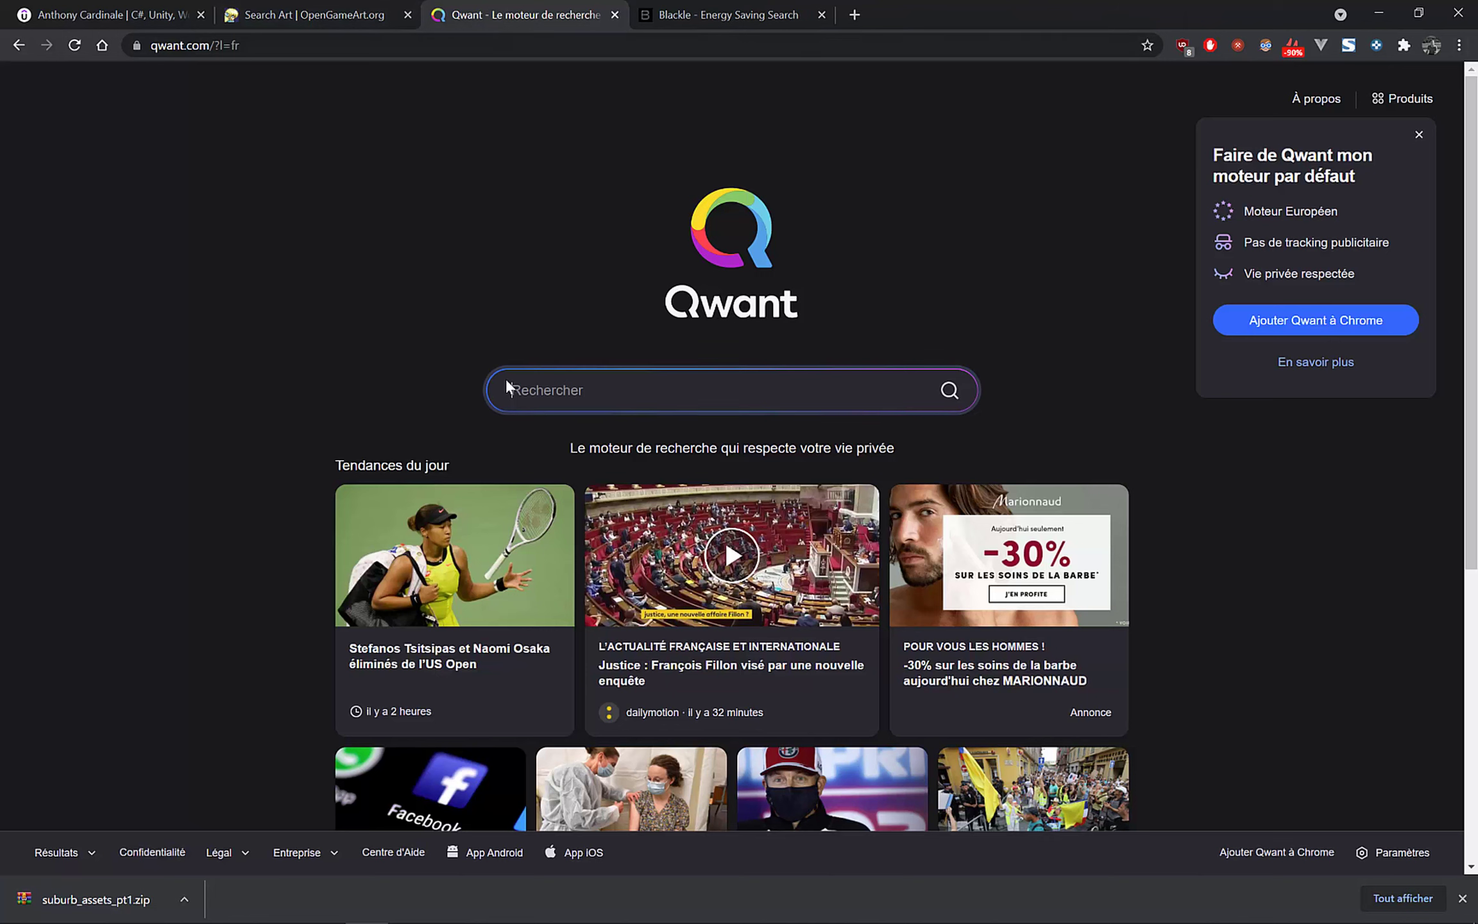
pyautogui.click(640, 393)
pyautogui.write('kenne')
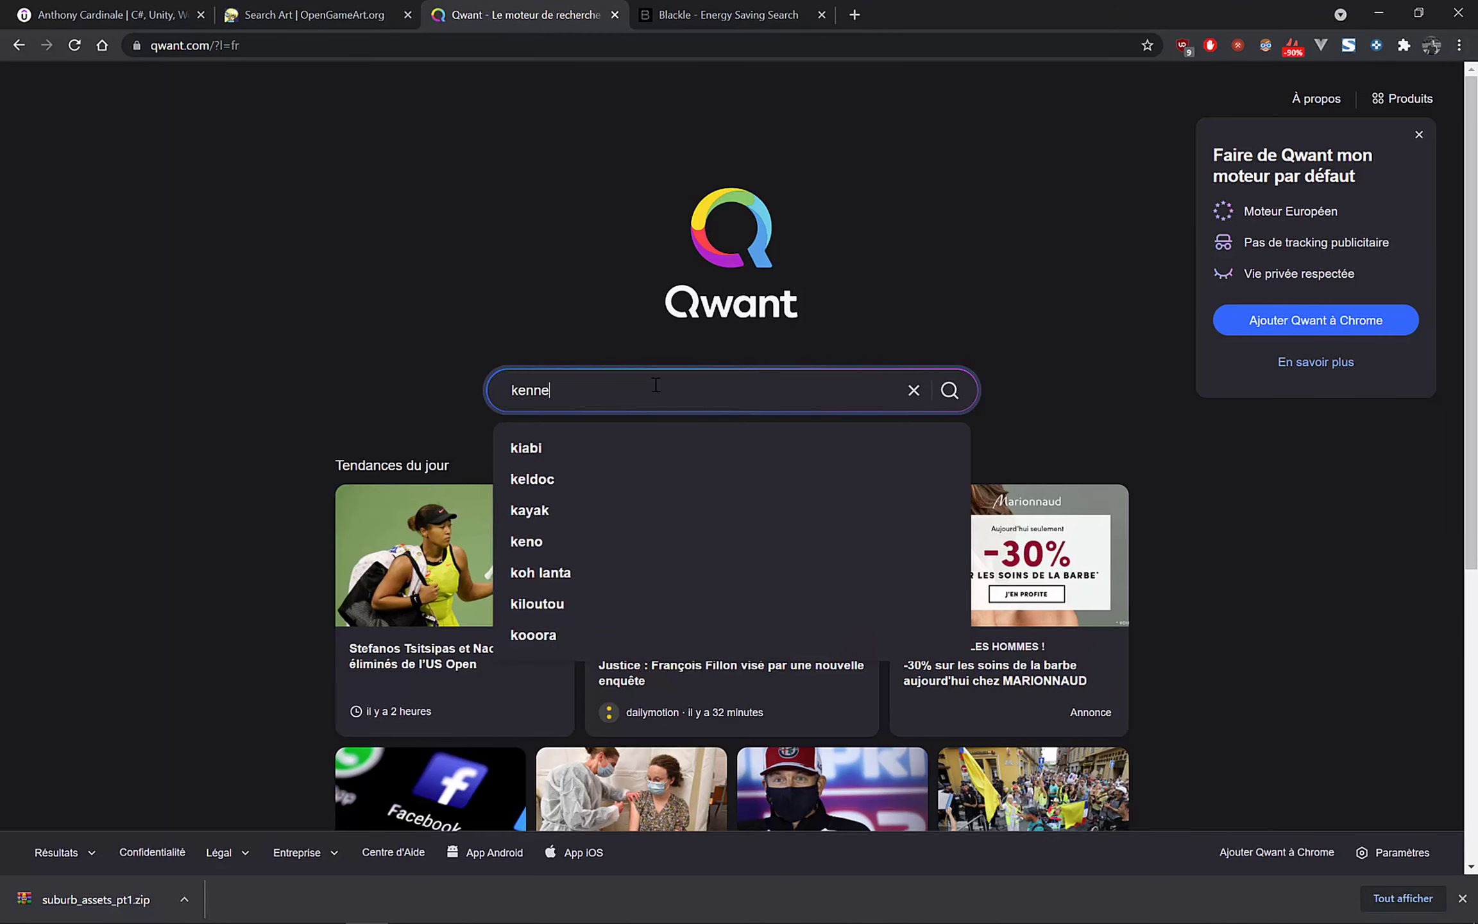
pyautogui.write('y assets')
pyautogui.press('Return')
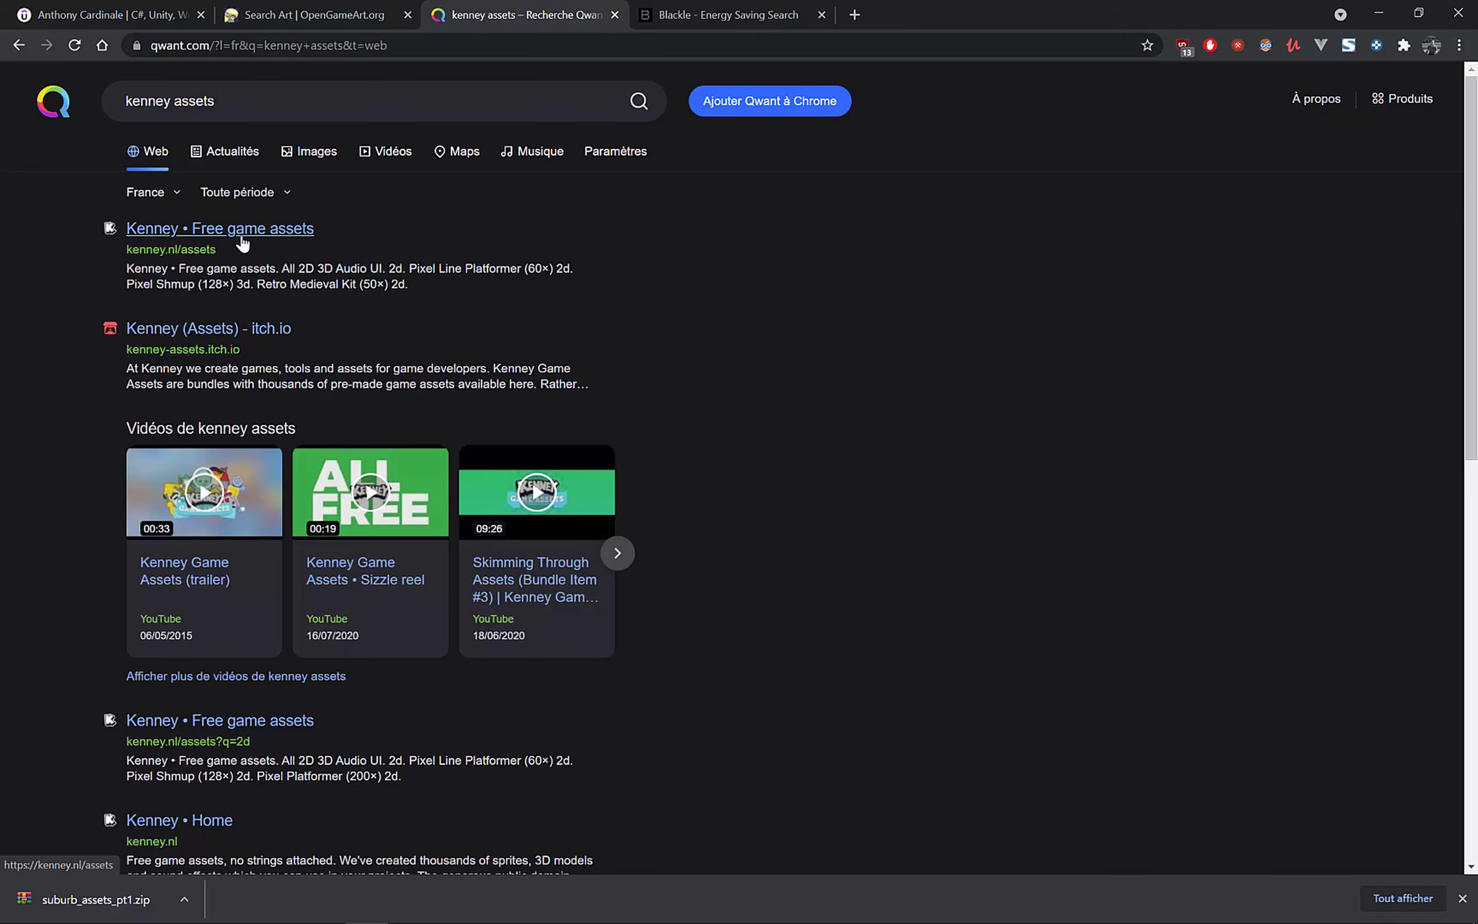
# Open the Kenney Free game assets page from the search results and look over its asset packs.
pyautogui.click(241, 243)
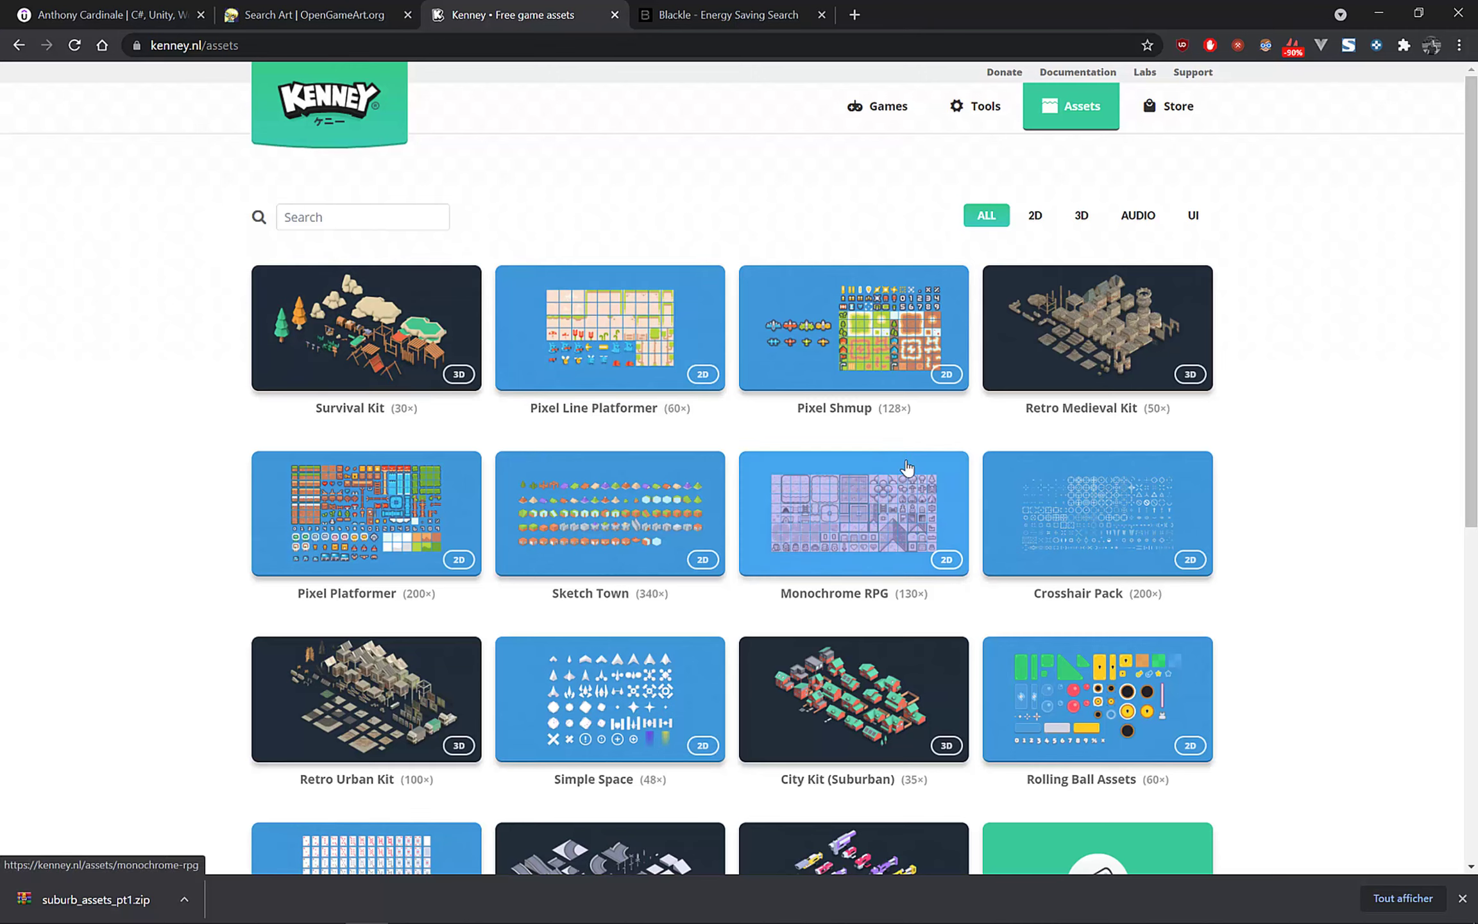
pyautogui.scroll(-6, 843, 569)
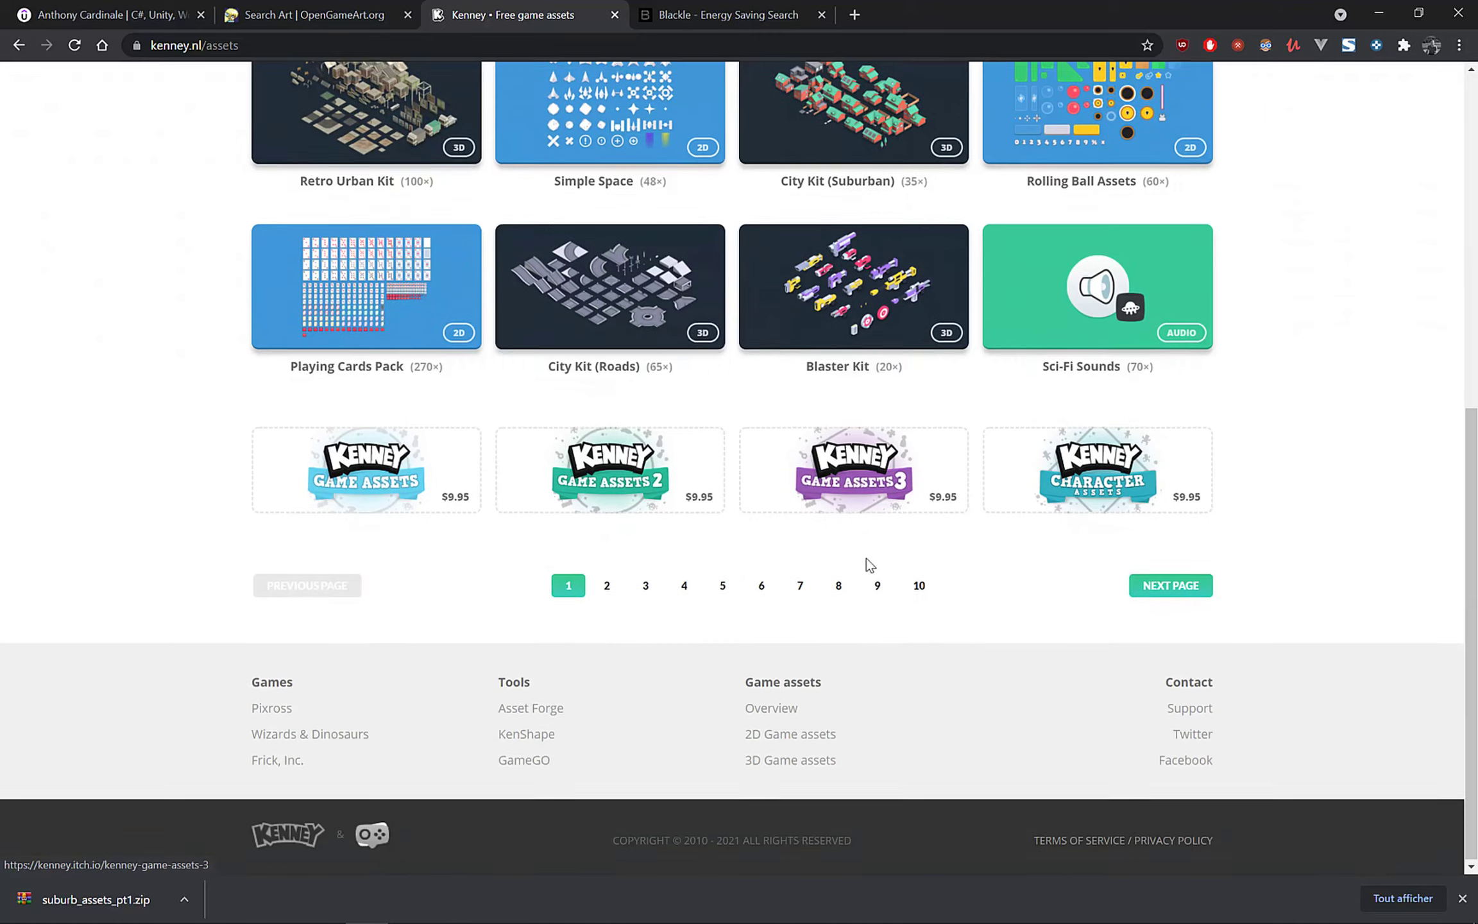
pyautogui.scroll(6, 868, 560)
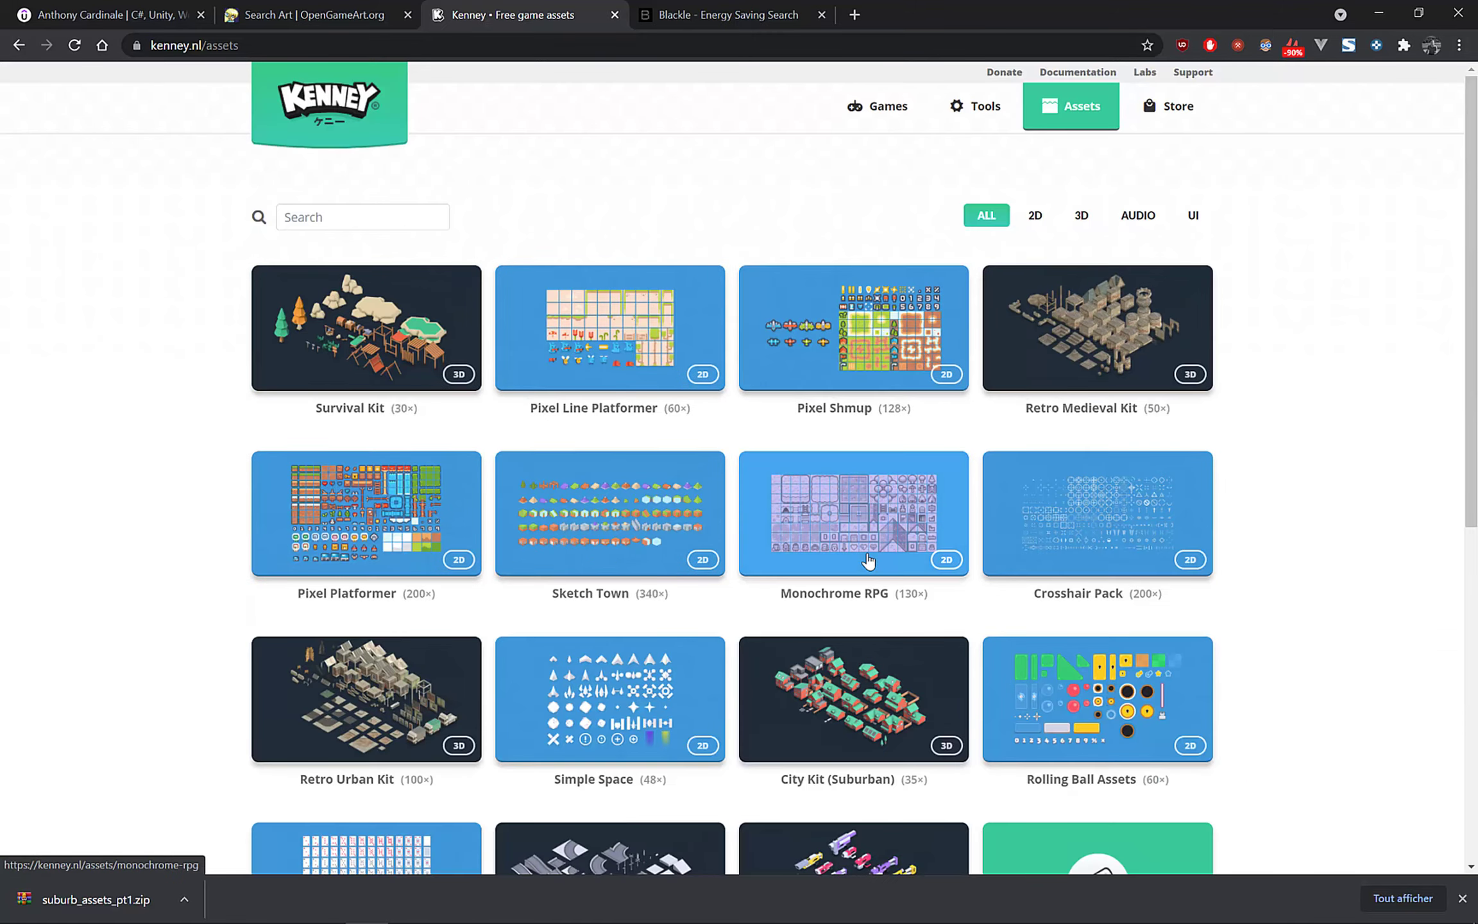
# Download the Survival Kit pack from its Kenney page and dismiss the thank-you message.
pyautogui.click(340, 321)
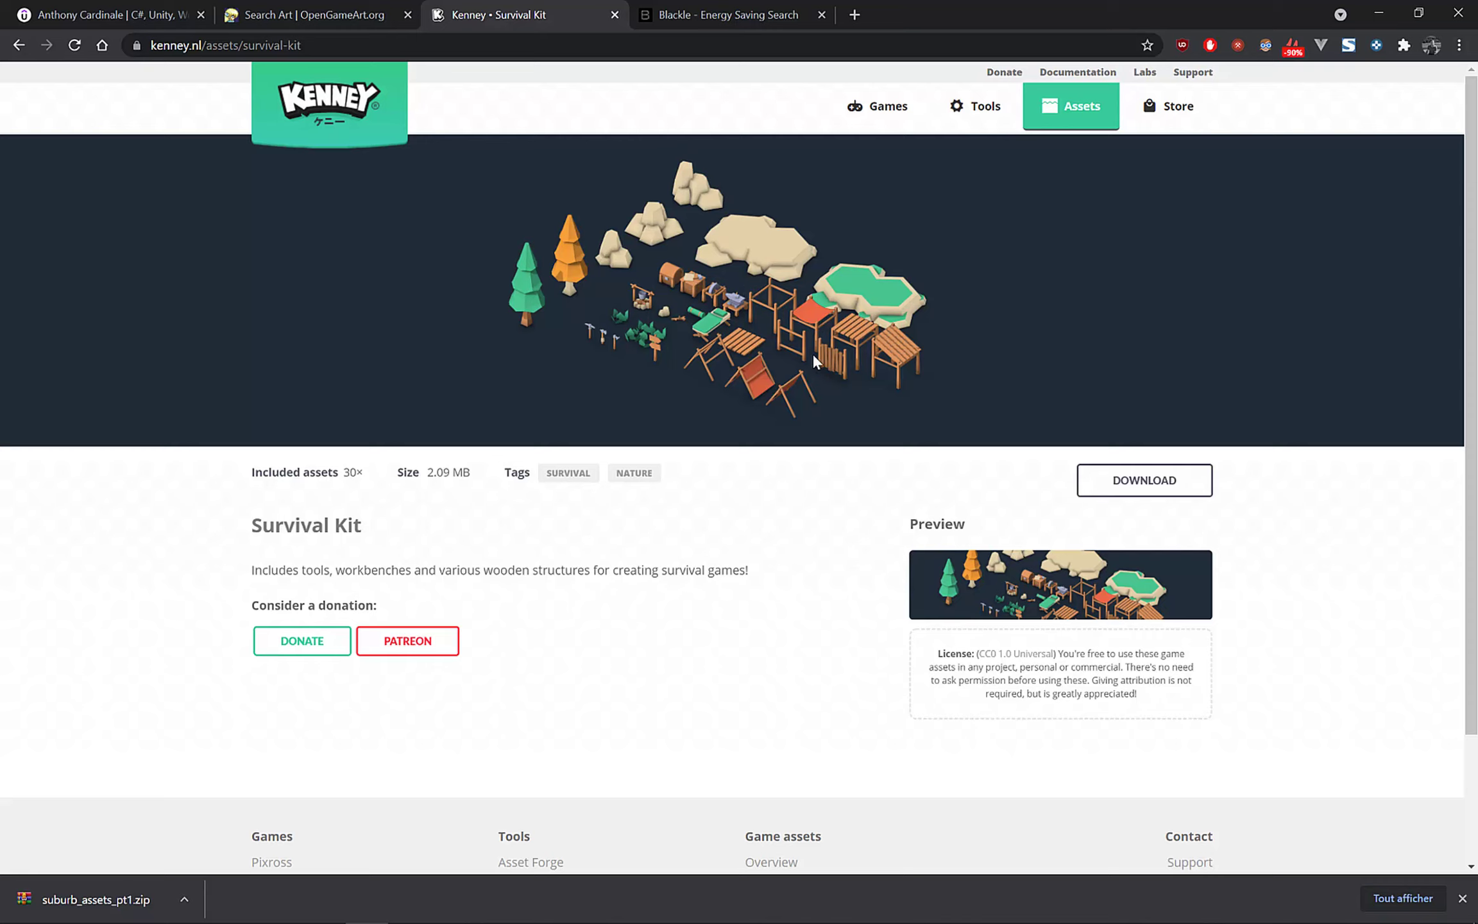
pyautogui.click(1124, 482)
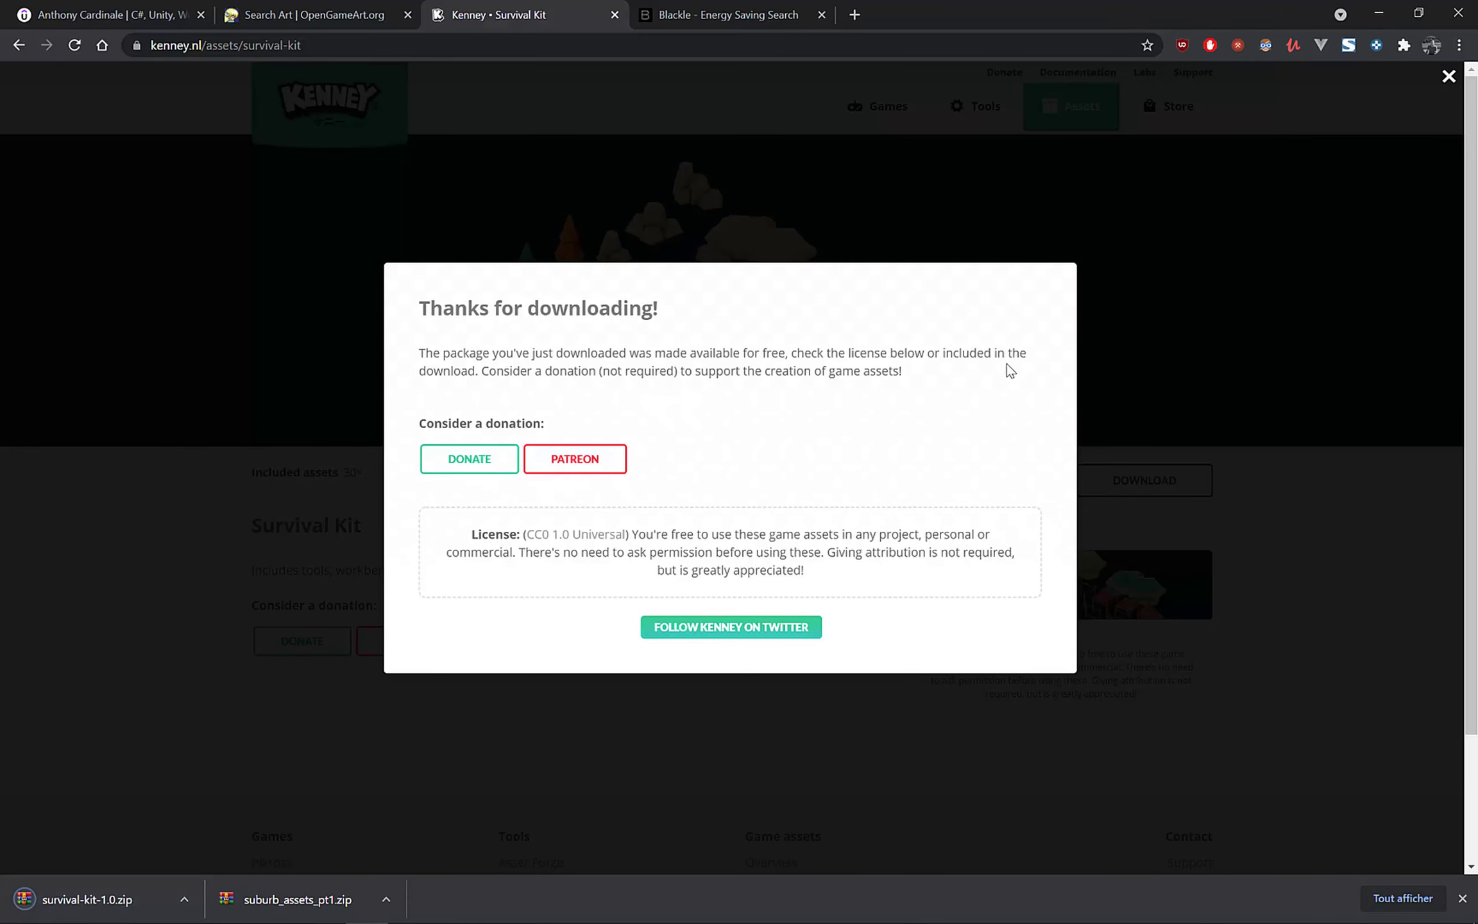
pyautogui.click(834, 748)
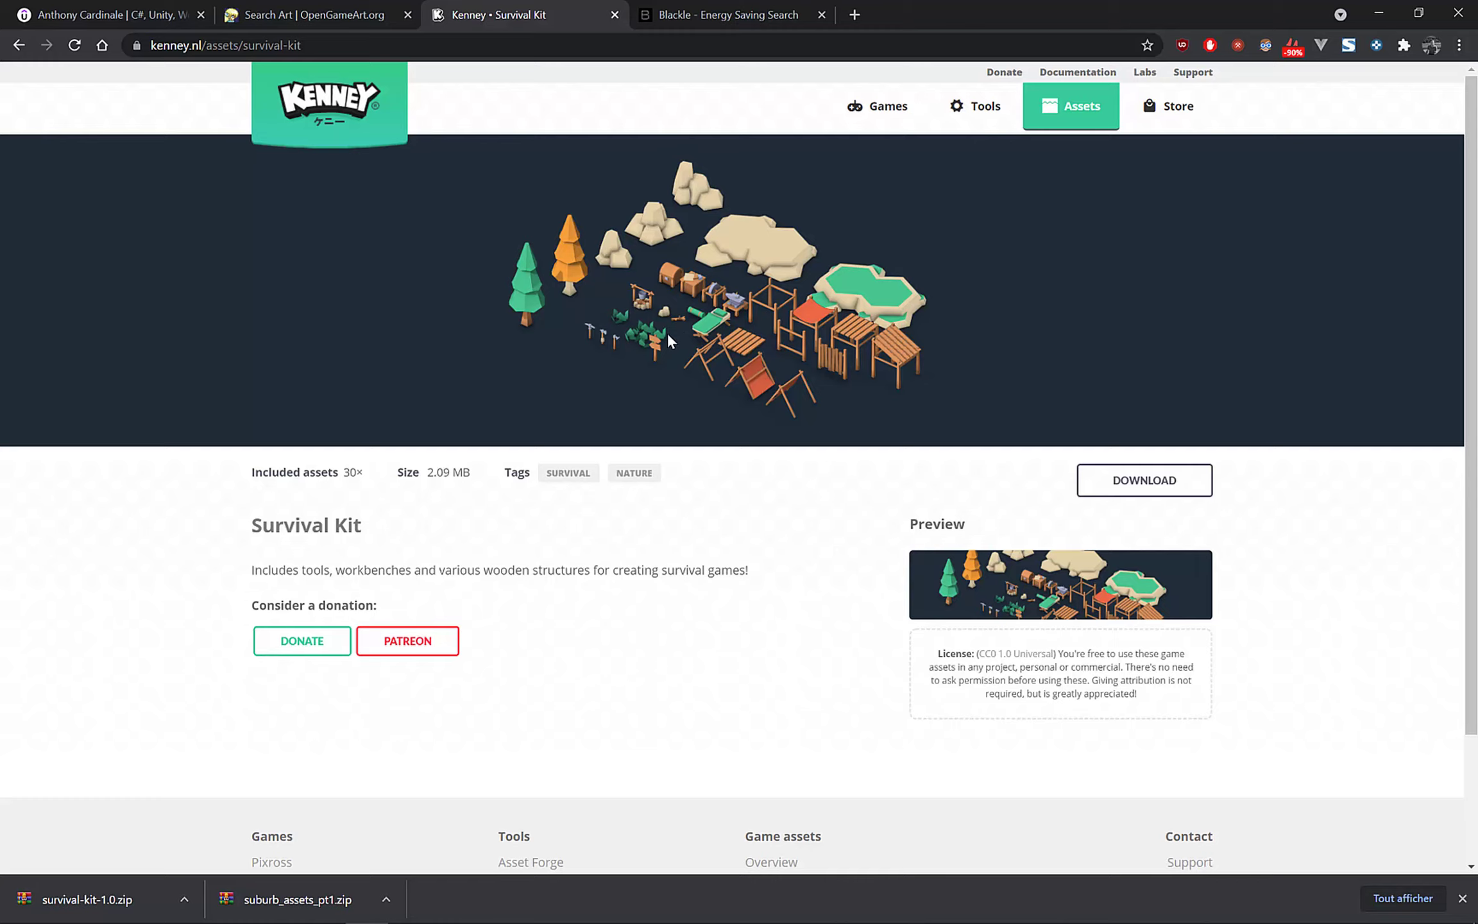
# Search Blackle for "formation-facile.fr" and open the Formation-facile site from the results.
pyautogui.click(696, 18)
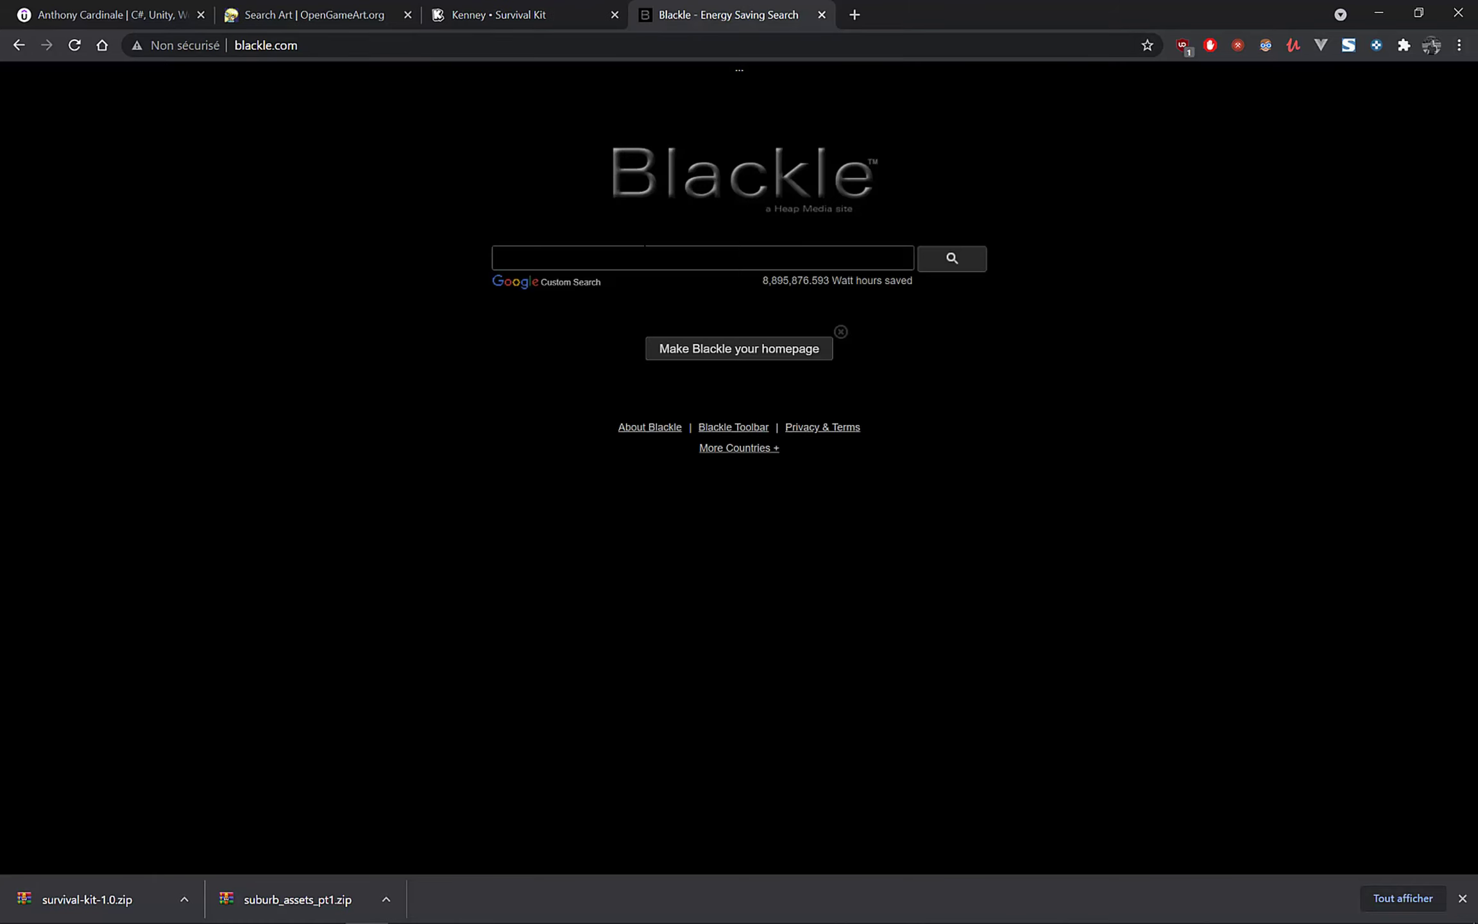
pyautogui.write('formaztion')
pyautogui.write('tion-faci')
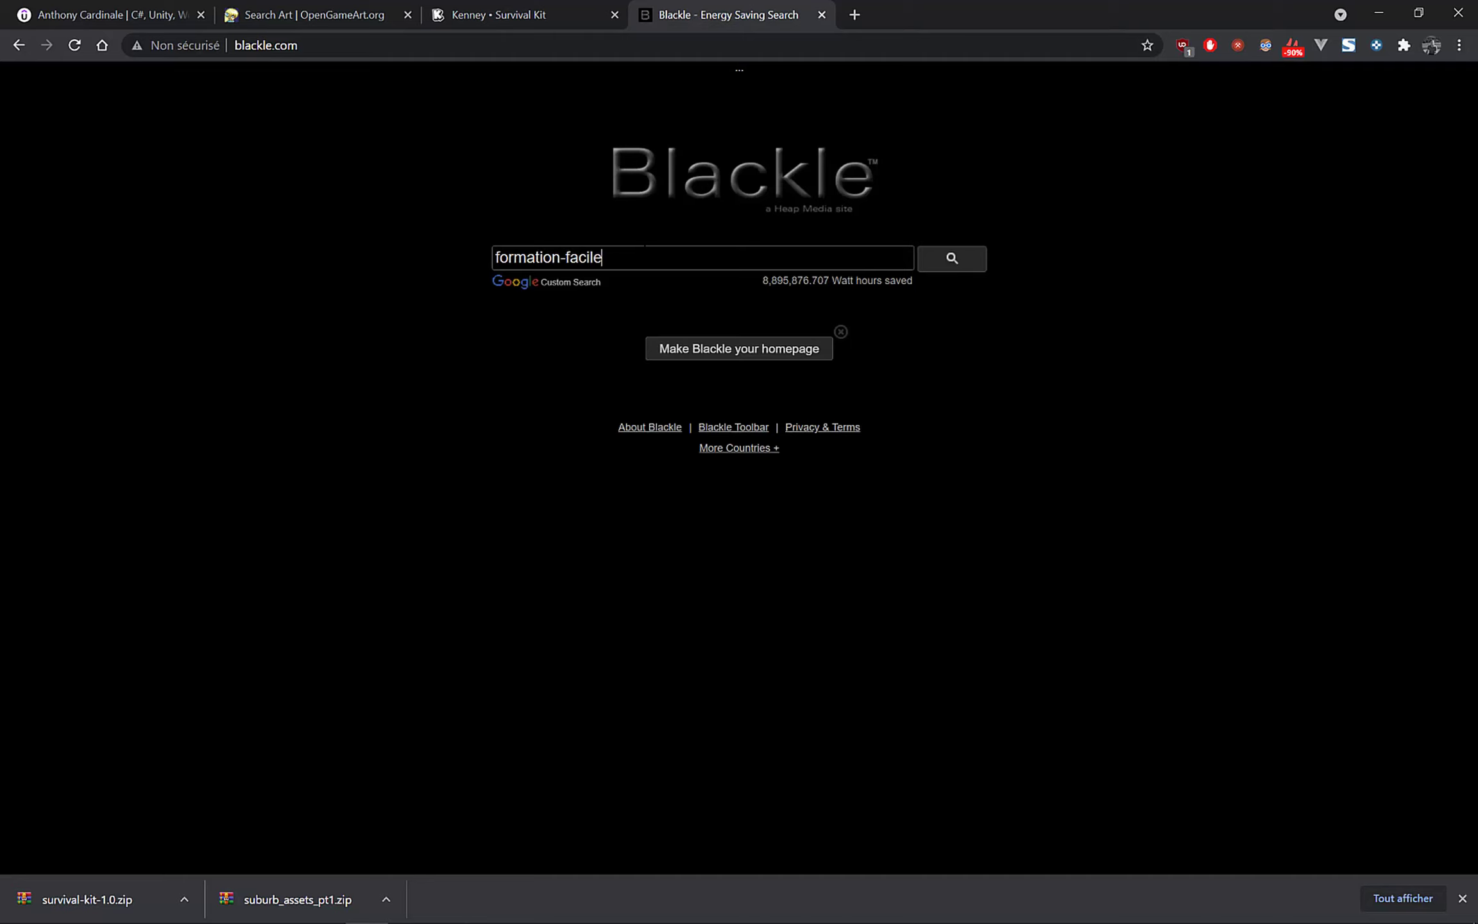
pyautogui.press('Return')
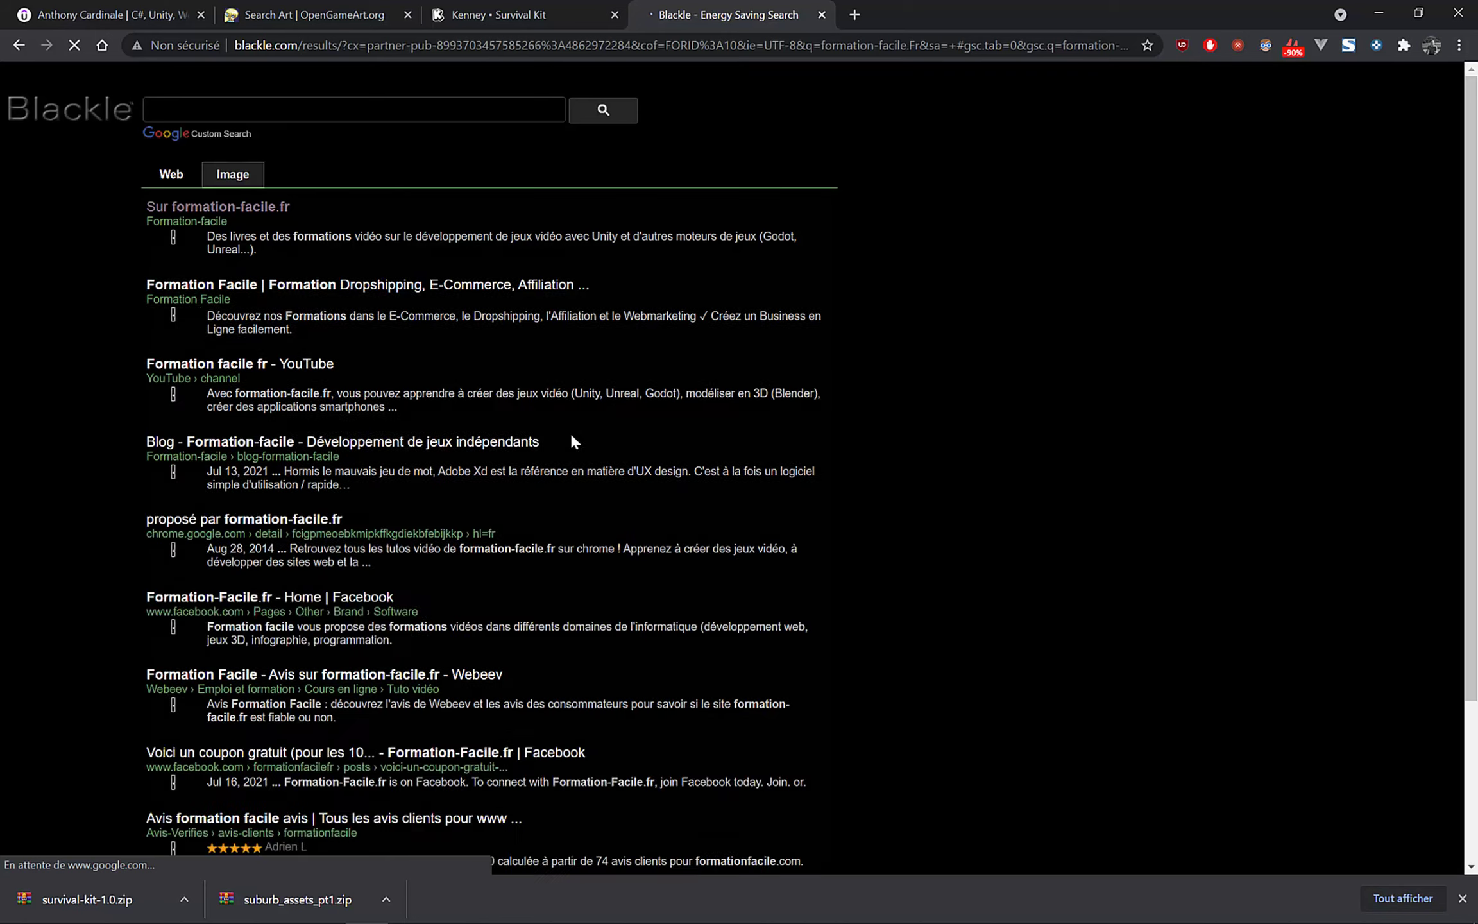
pyautogui.click(254, 209)
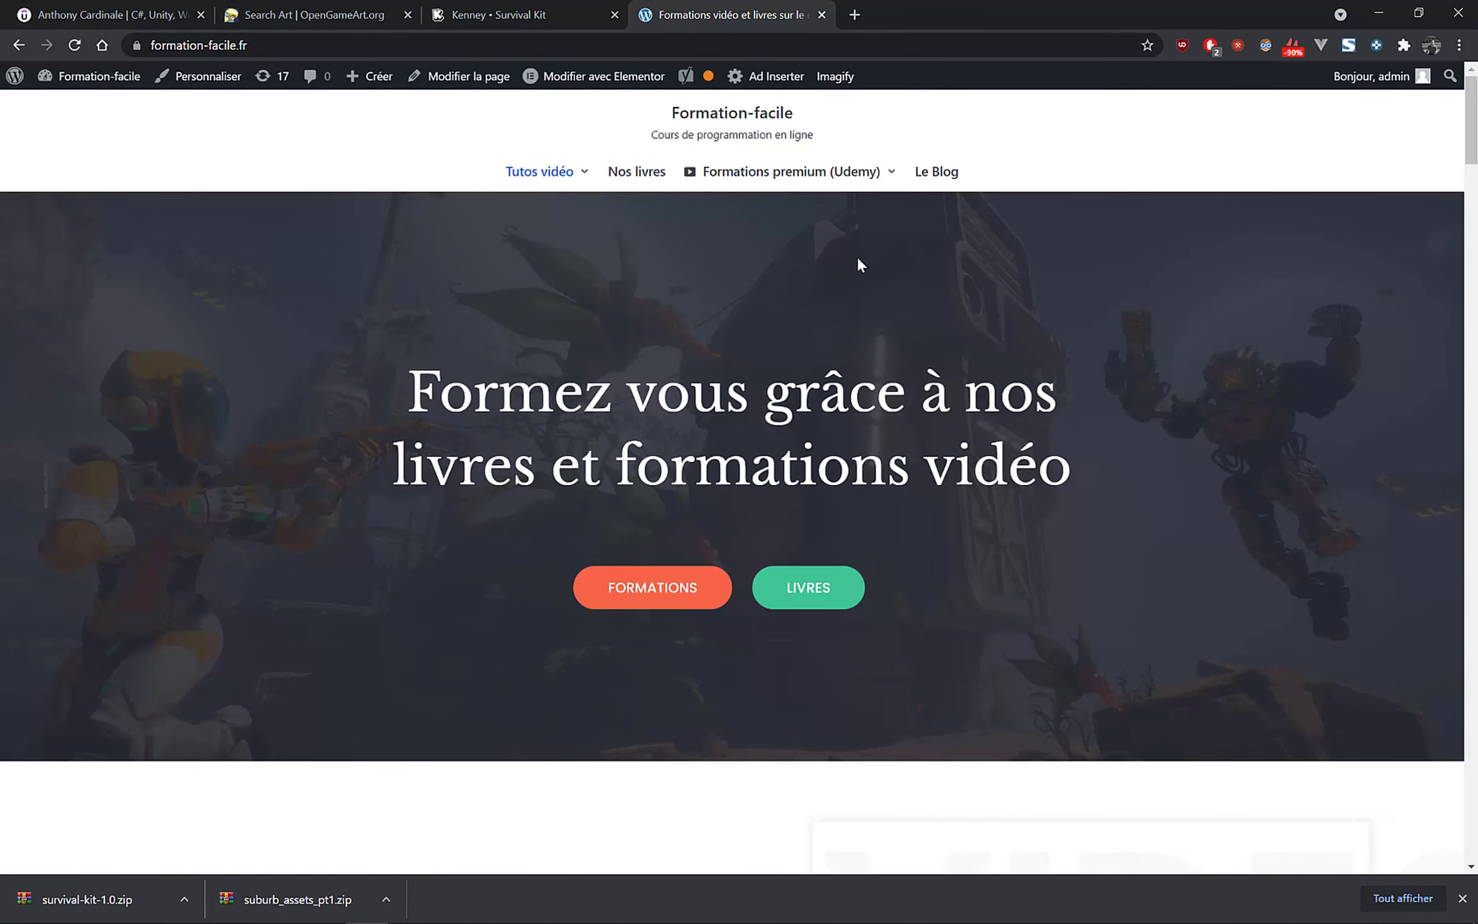
# Open the Formation-facile blog in a separate tab, look through its game development articles and close the tab.
pyautogui.middleClick(941, 189)
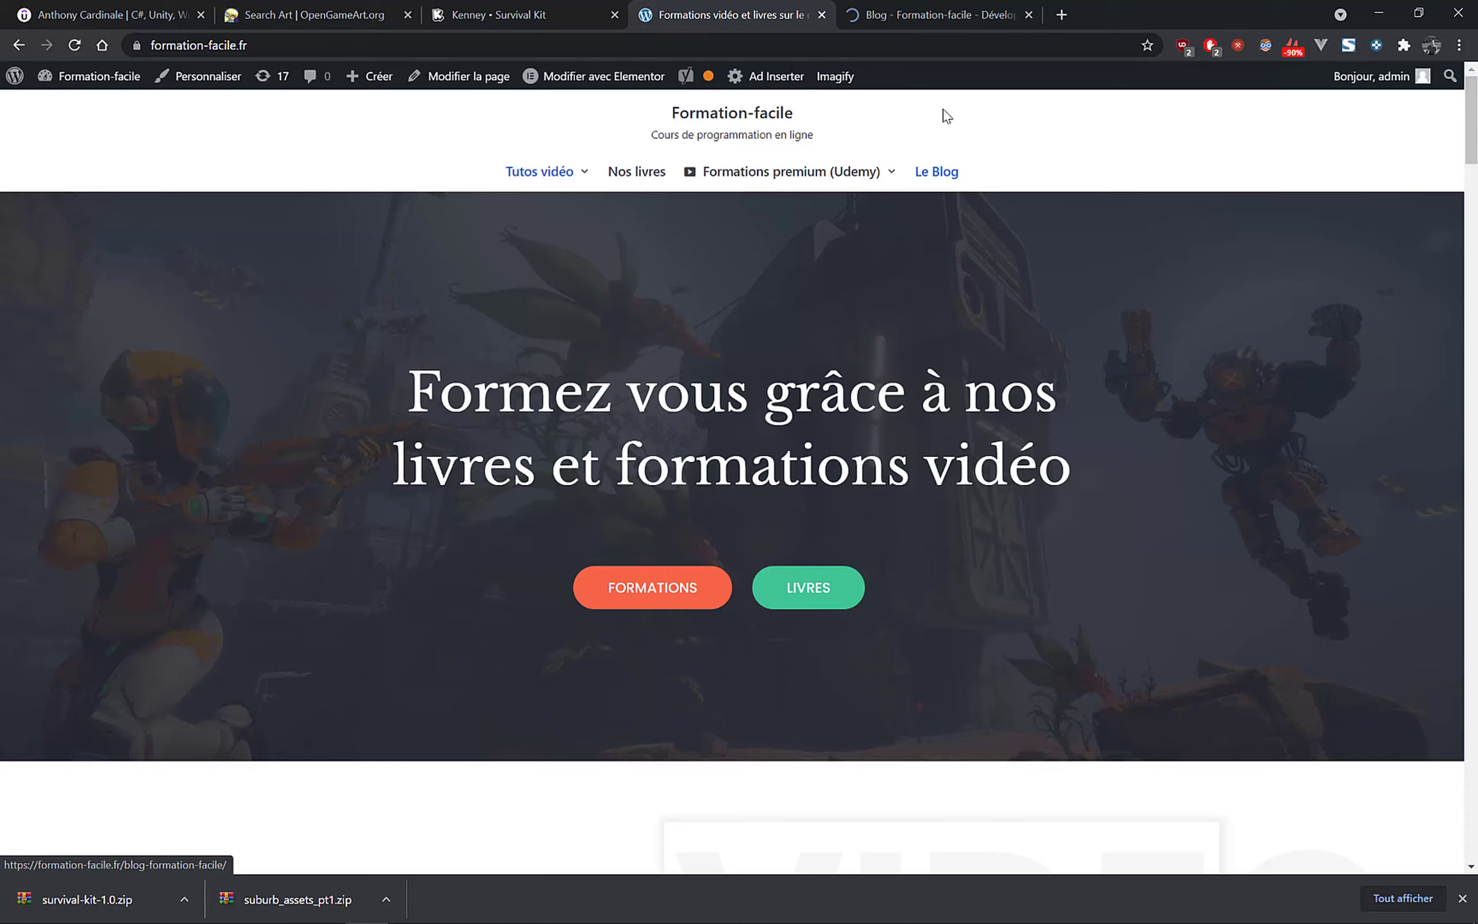
pyautogui.click(901, 16)
pyautogui.scroll(-15, 799, 300)
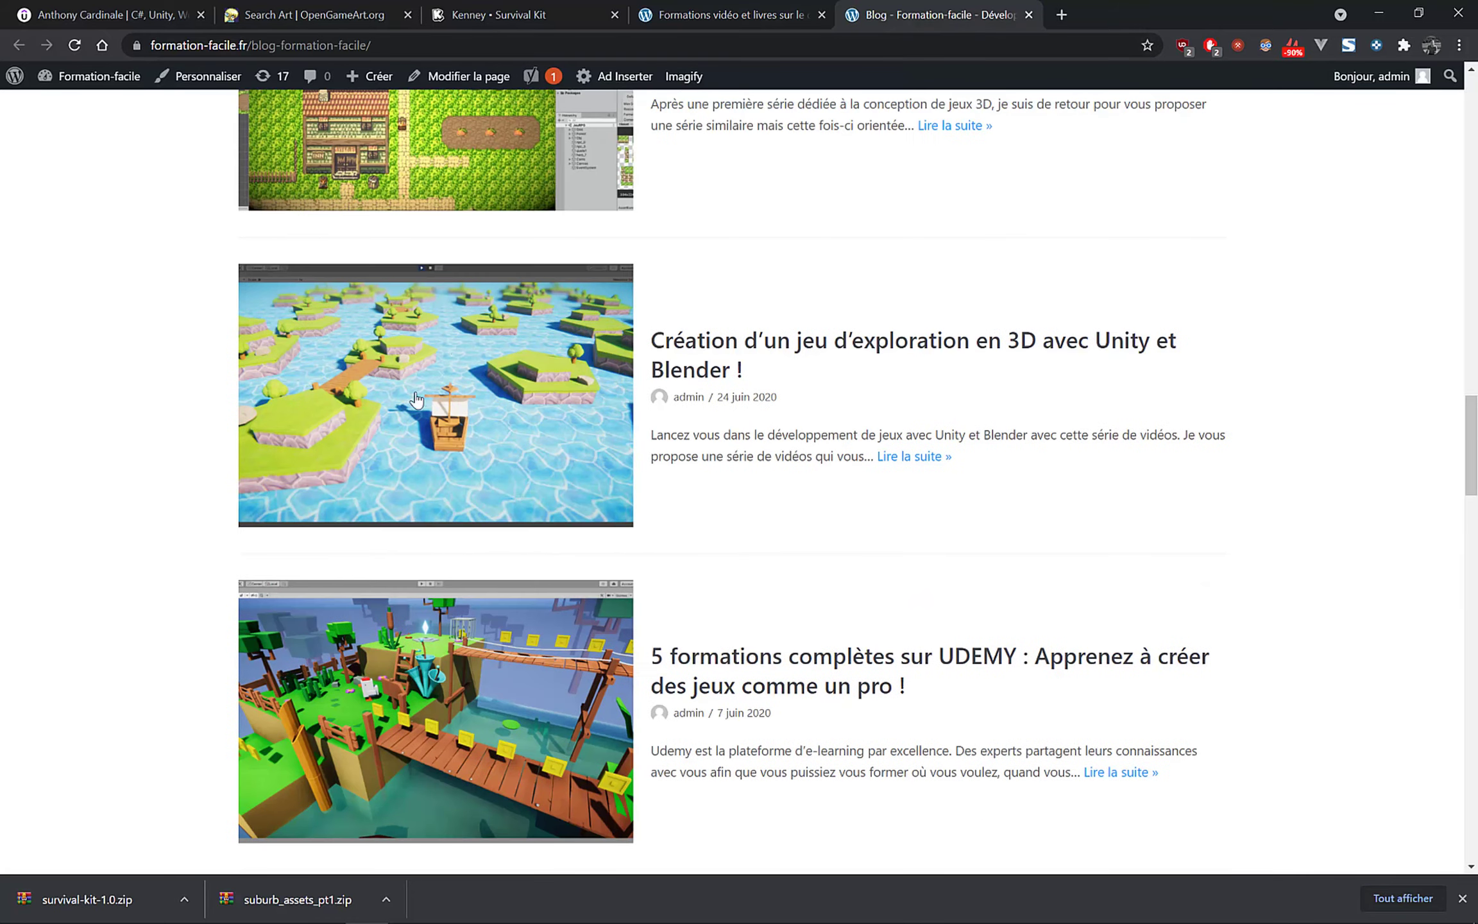
pyautogui.scroll(-6, 416, 486)
pyautogui.scroll(8, 531, 587)
pyautogui.scroll(7, 530, 399)
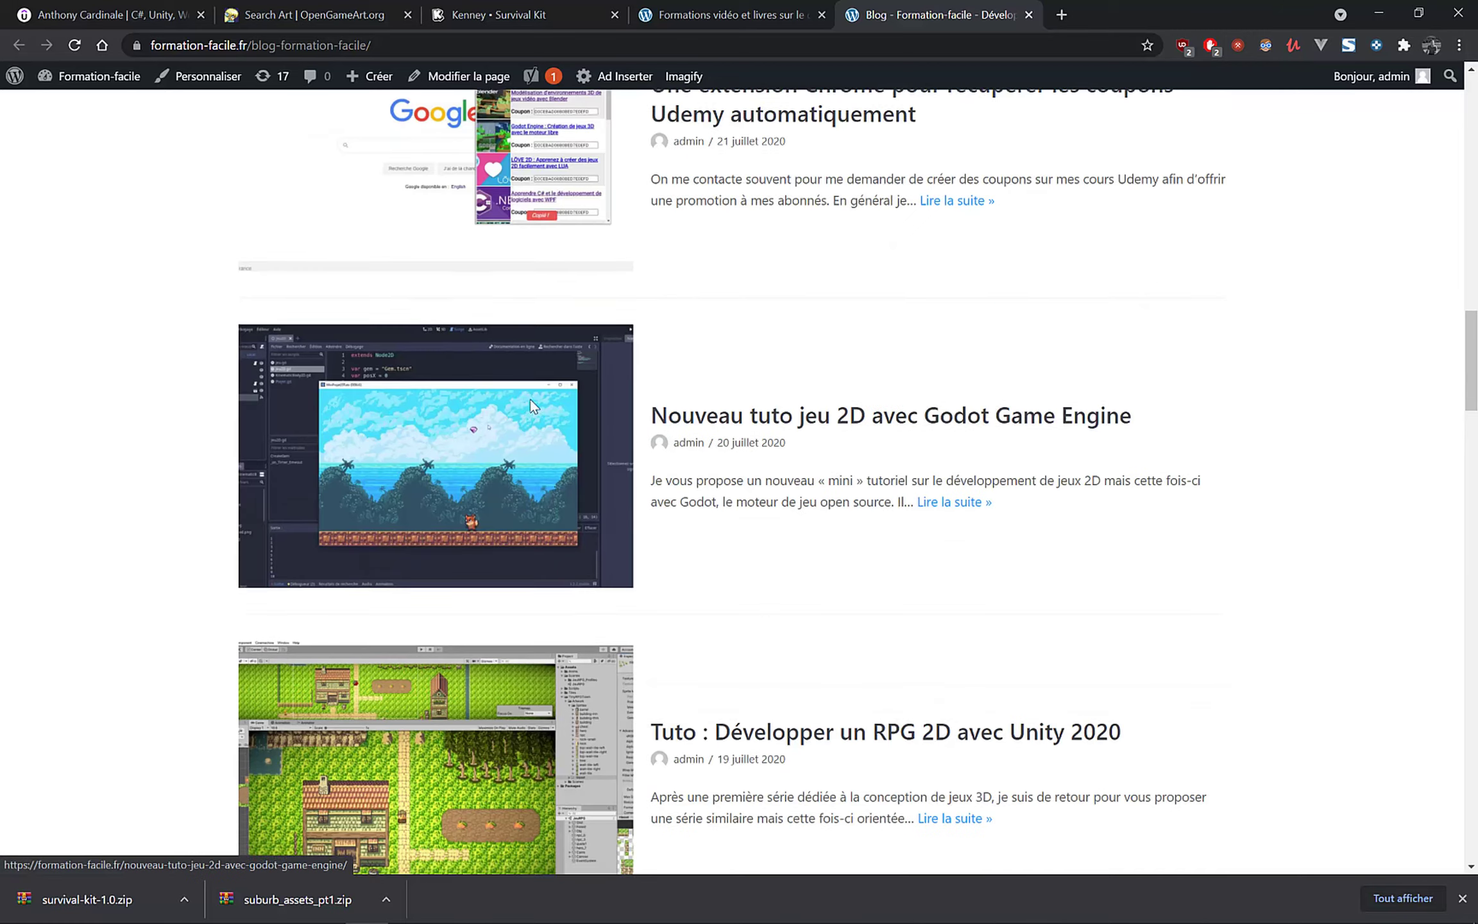
pyautogui.scroll(-5, 512, 458)
pyautogui.scroll(-20, 512, 457)
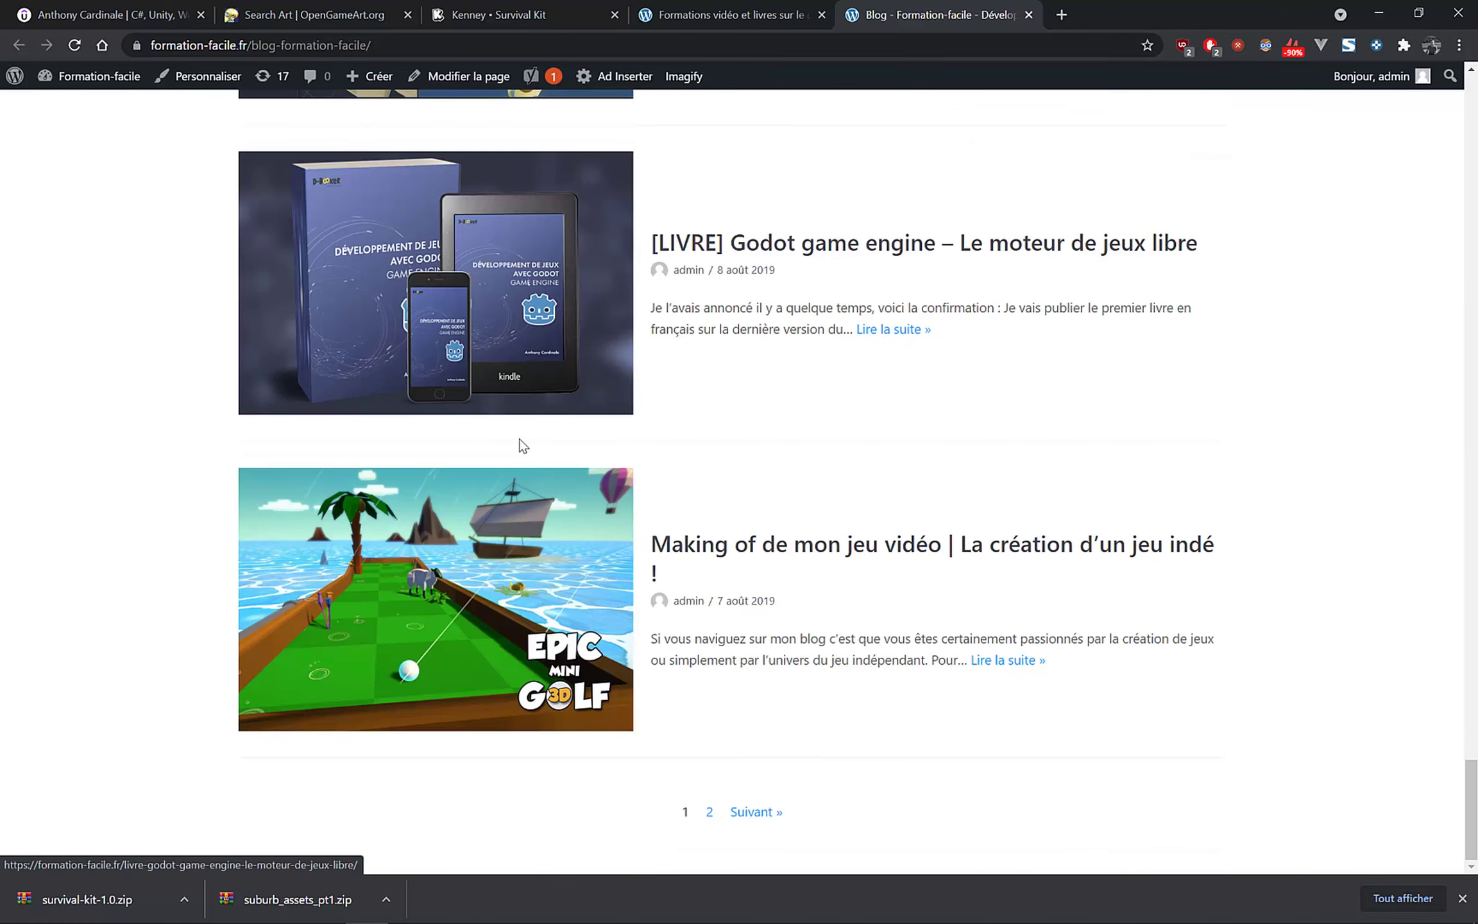
pyautogui.scroll(7, 517, 443)
pyautogui.scroll(-5, 495, 491)
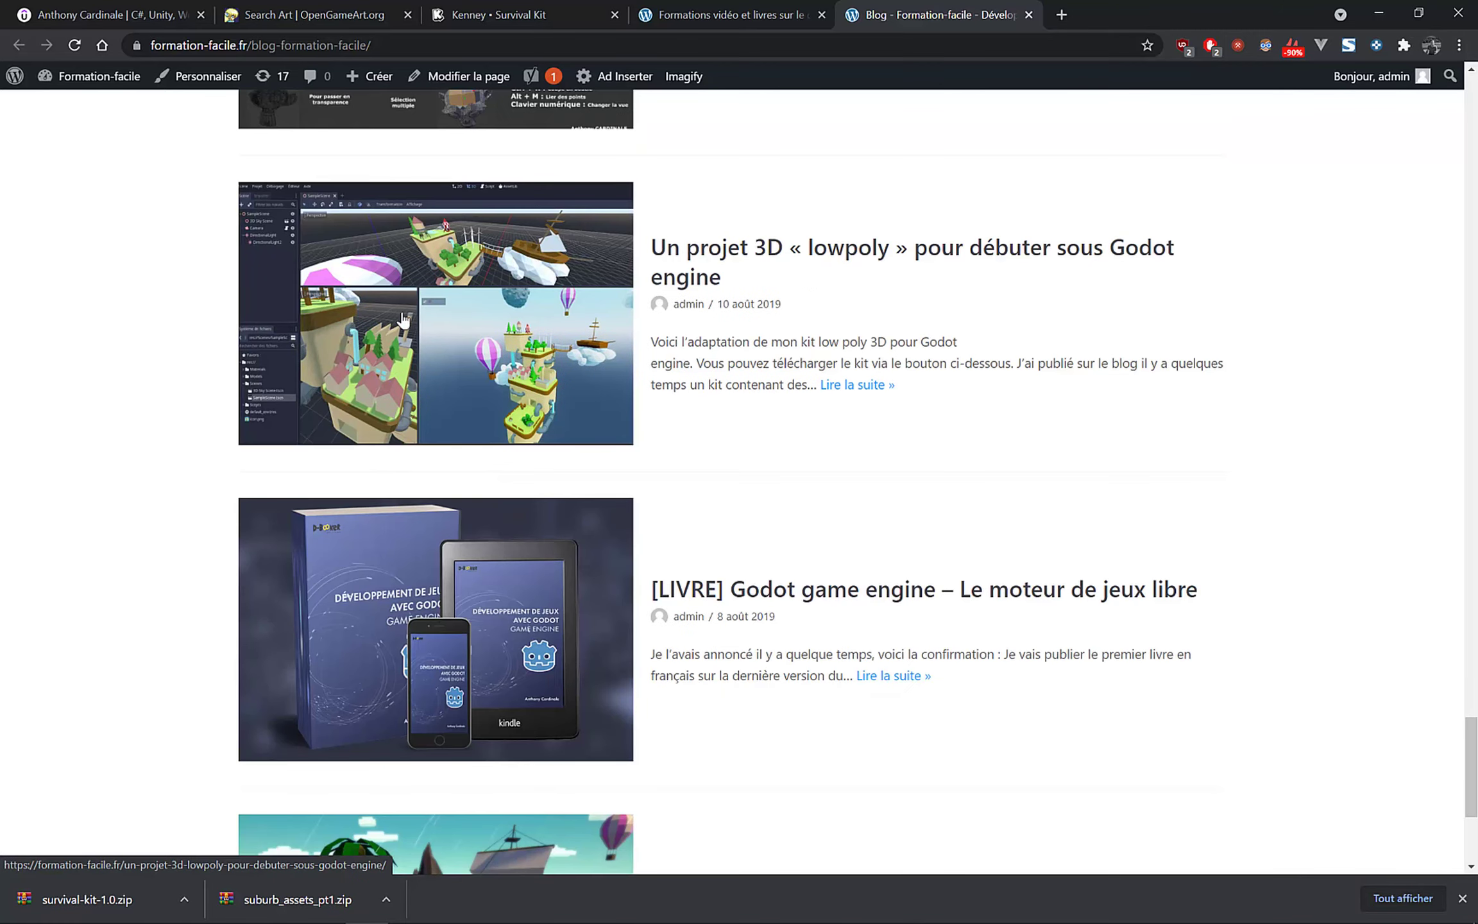
pyautogui.scroll(5, 430, 356)
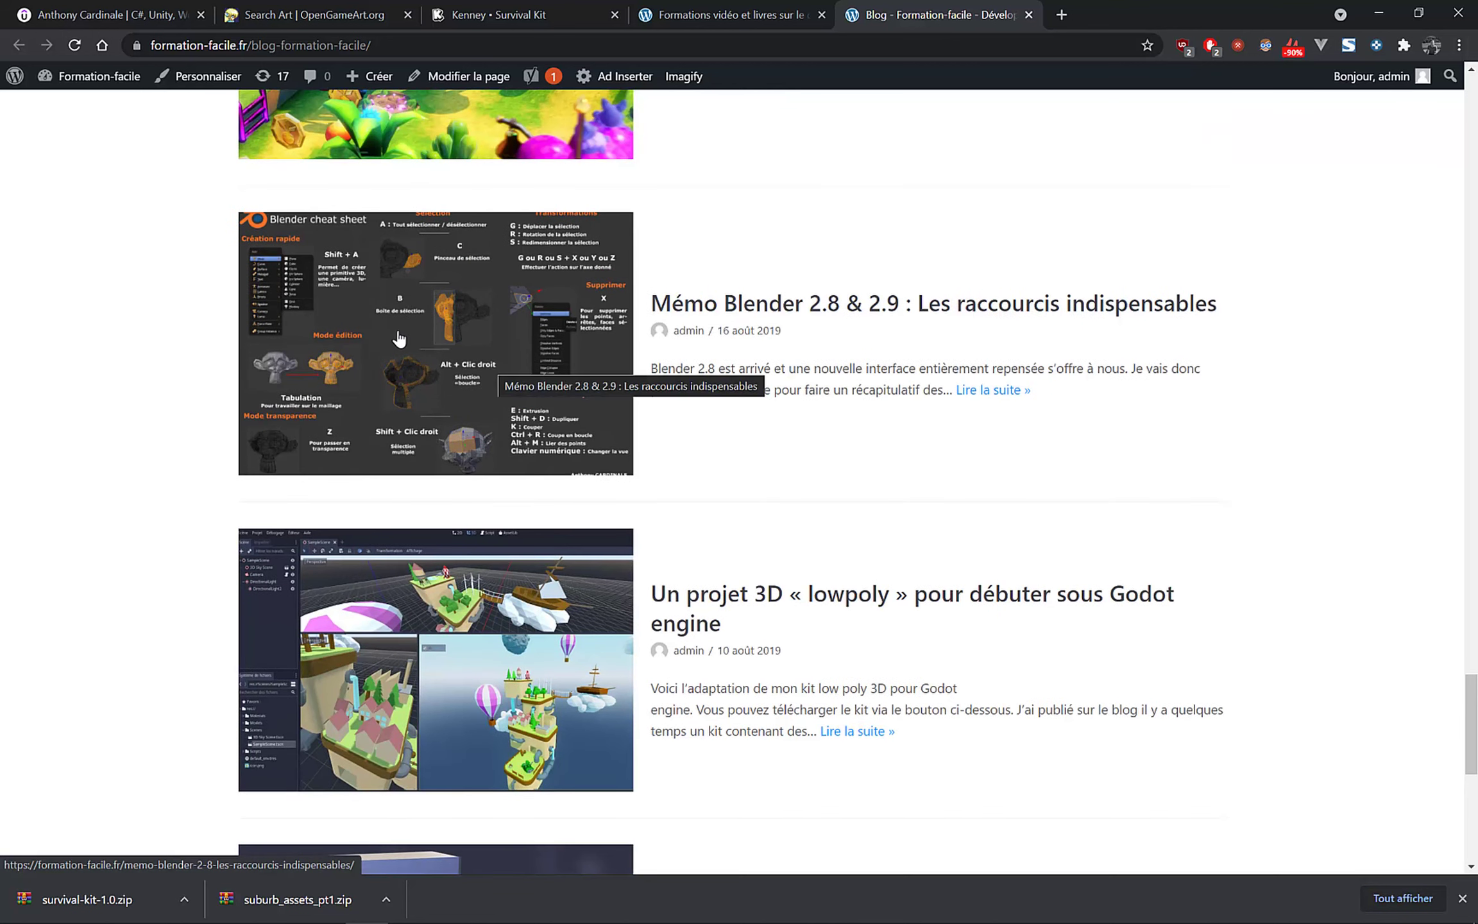
pyautogui.middleClick(905, 20)
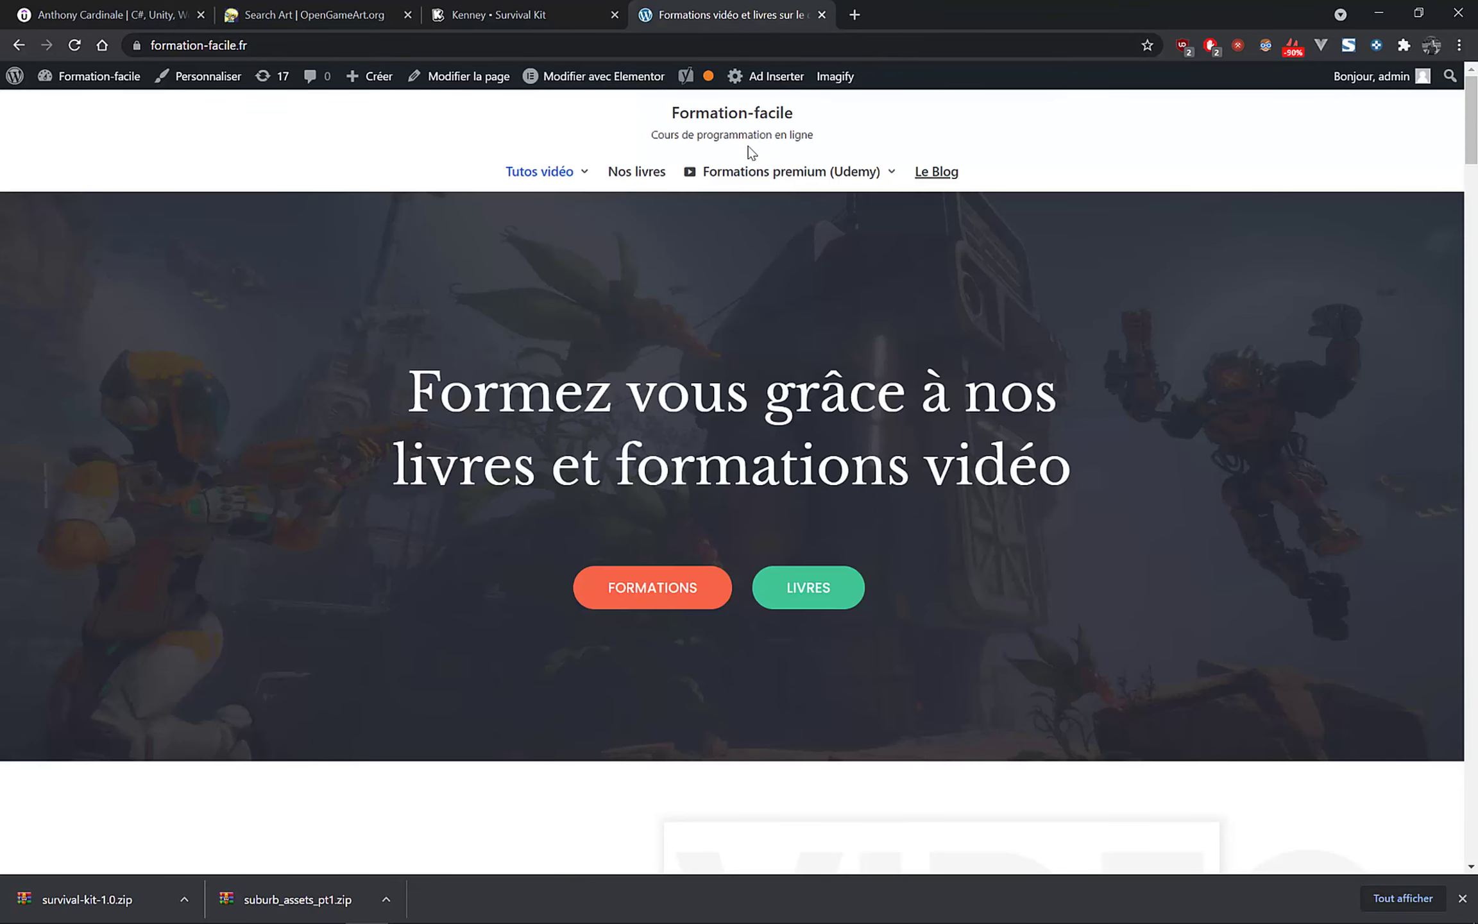
# Open the Téléchargements page of Formation-facile and examine the Assets Unreal Engine 5 download form.
pyautogui.moveTo(756, 164)
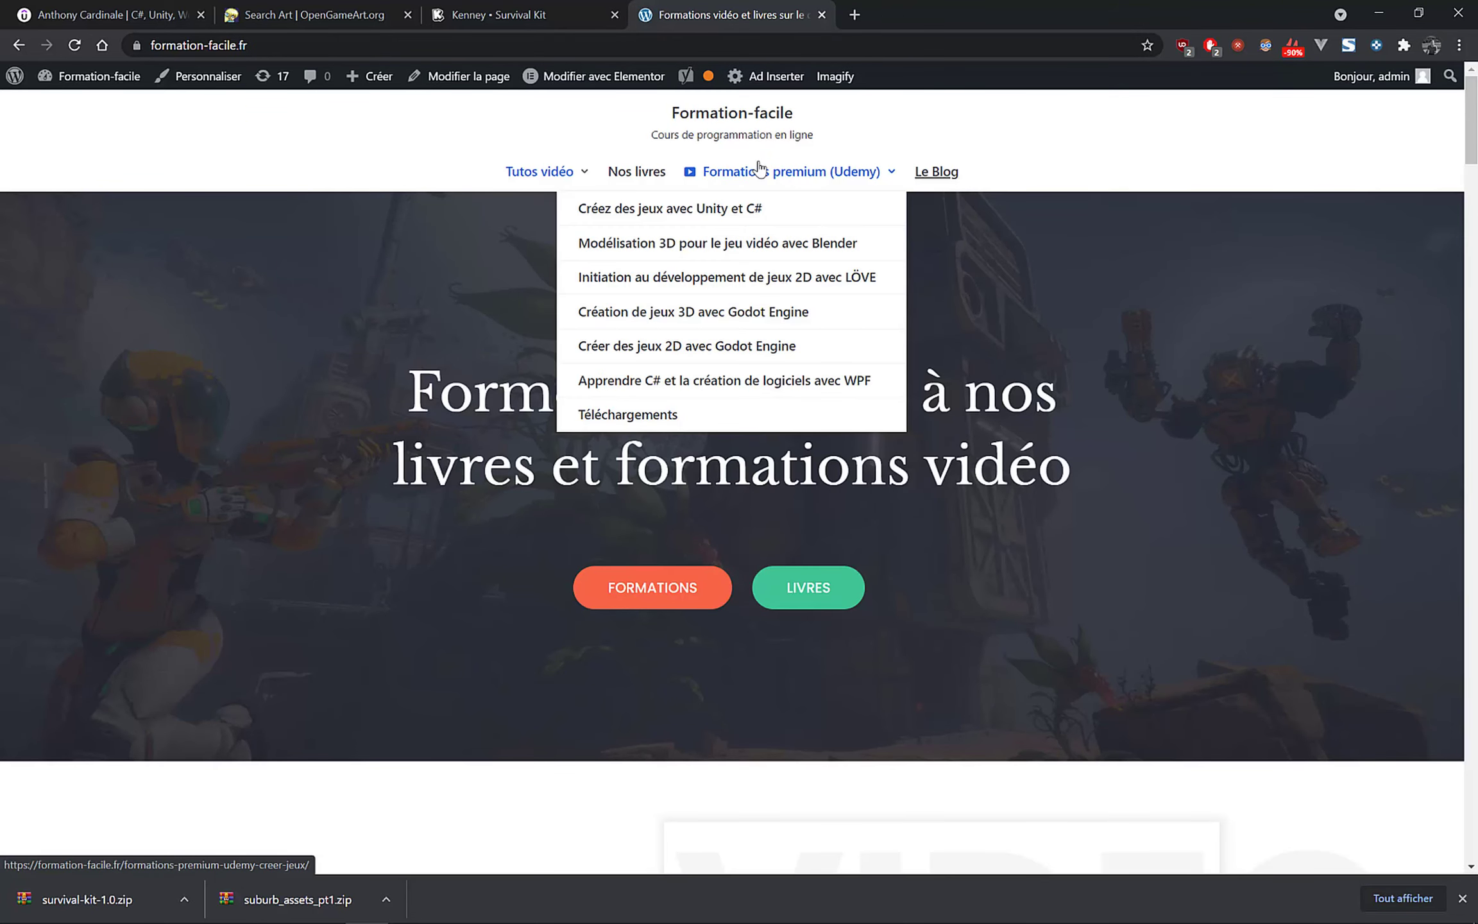
pyautogui.click(653, 415)
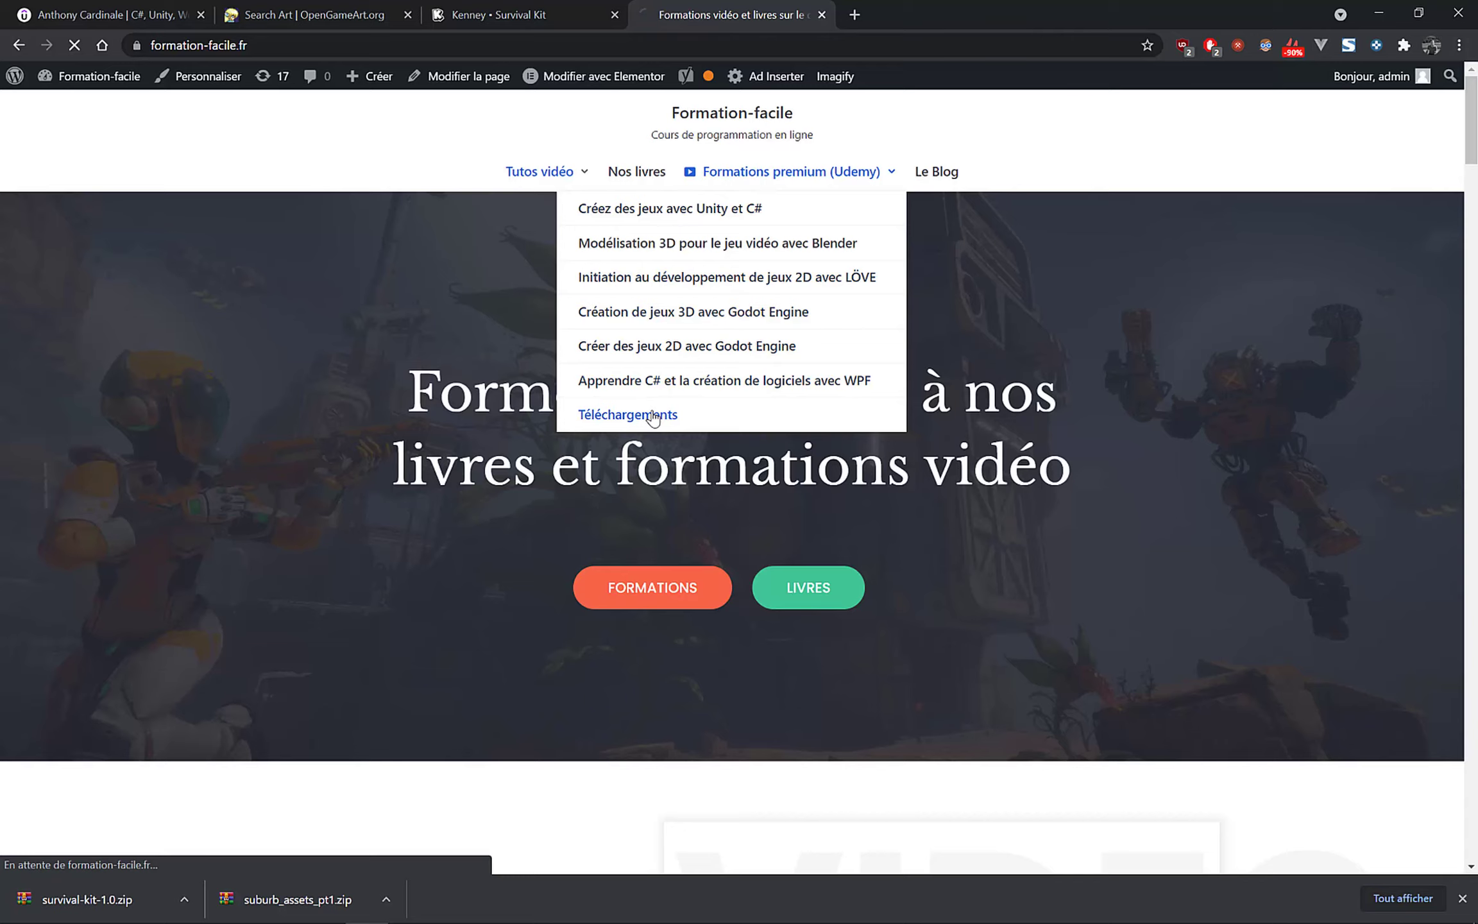
pyautogui.scroll(-5, 661, 392)
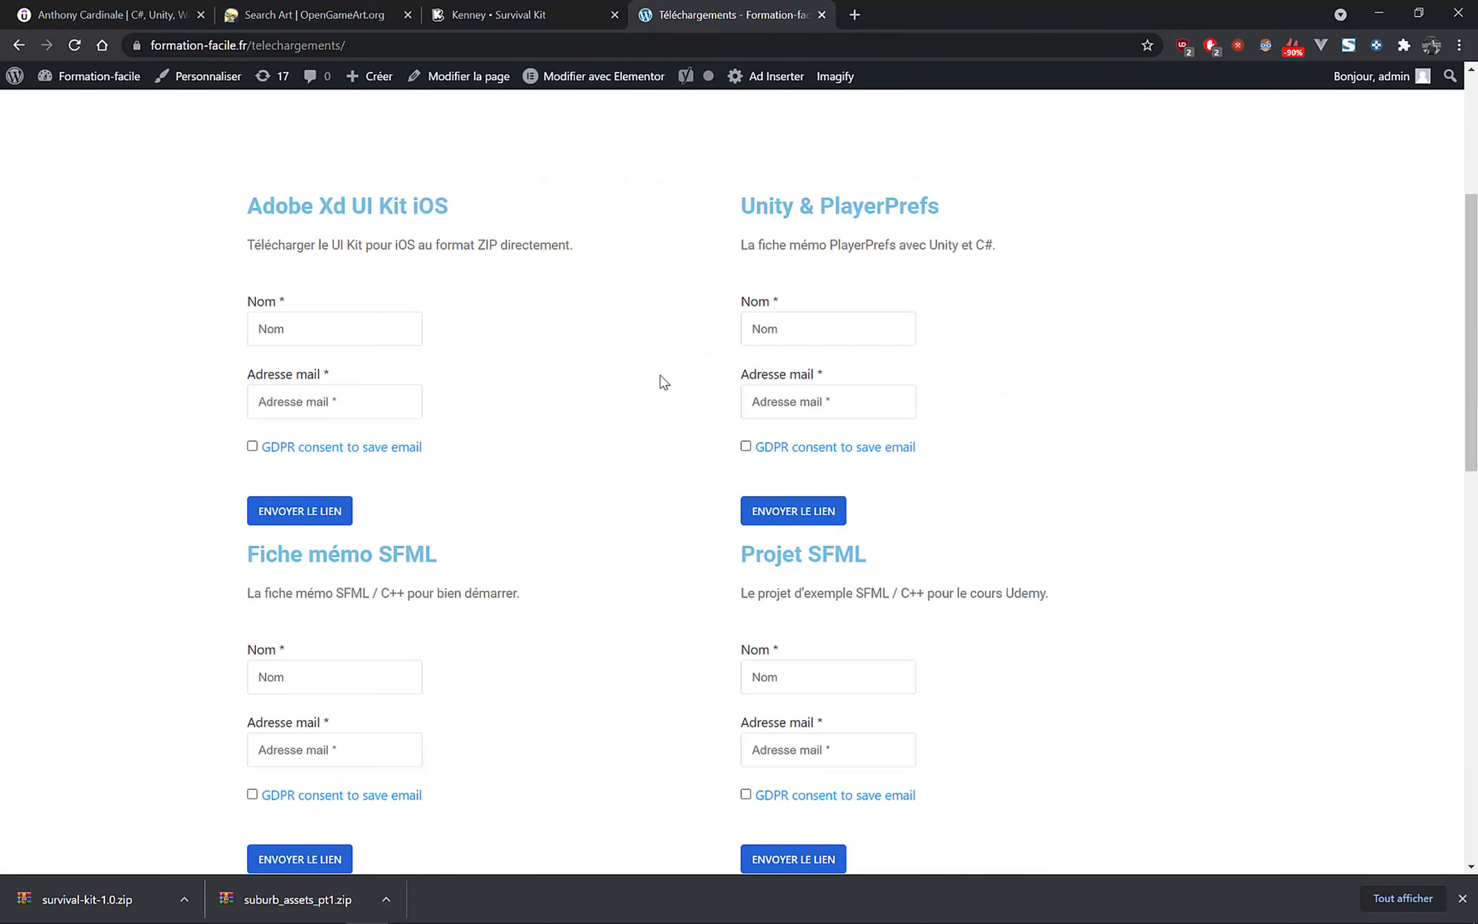
pyautogui.scroll(-7, 661, 376)
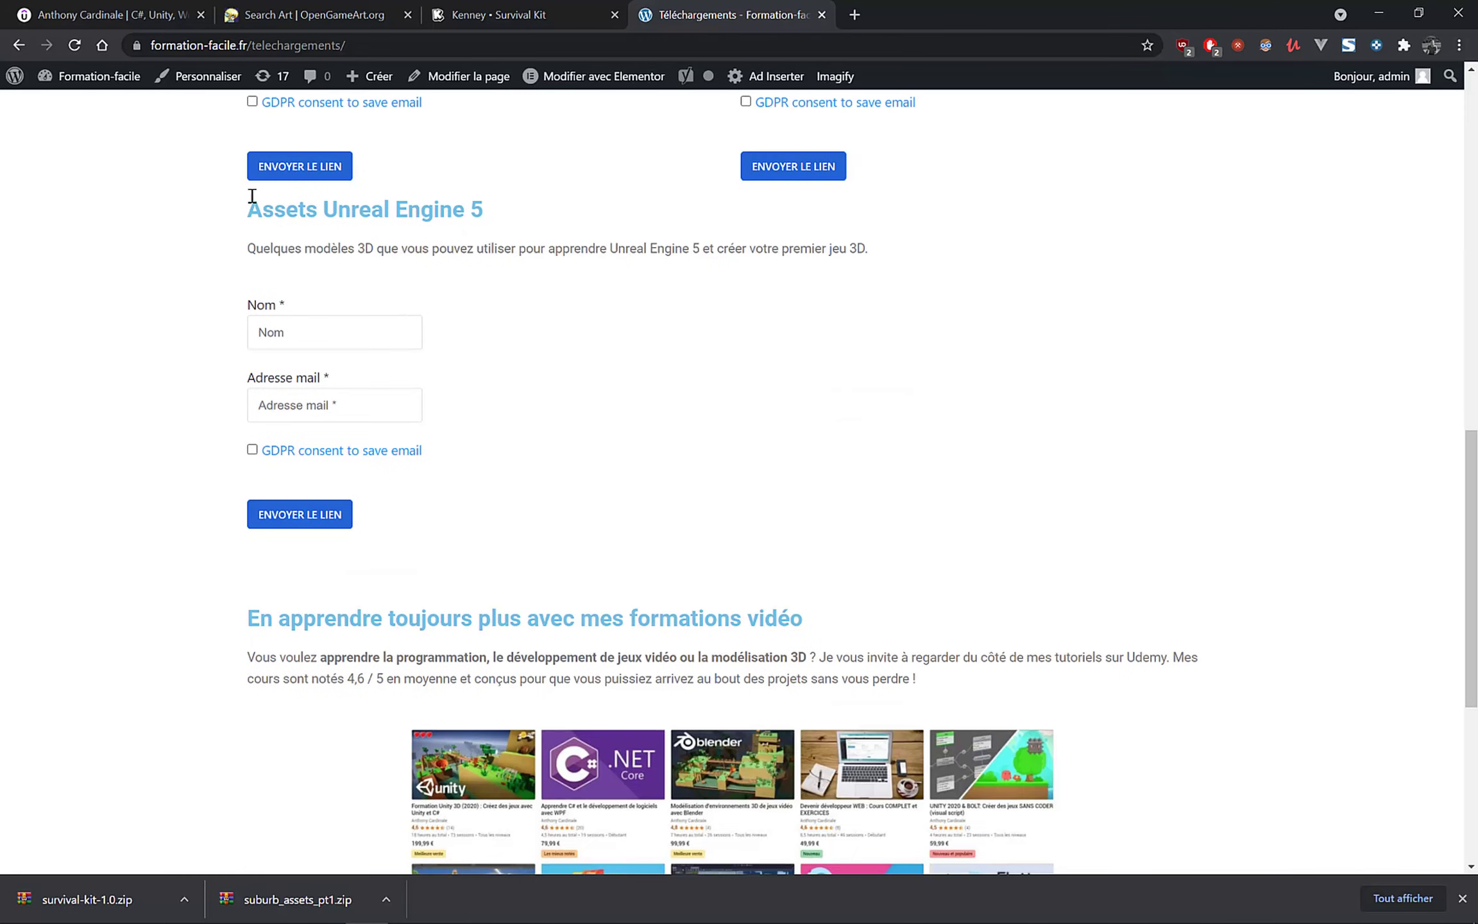
pyautogui.moveTo(262, 210); pyautogui.dragTo(479, 213)
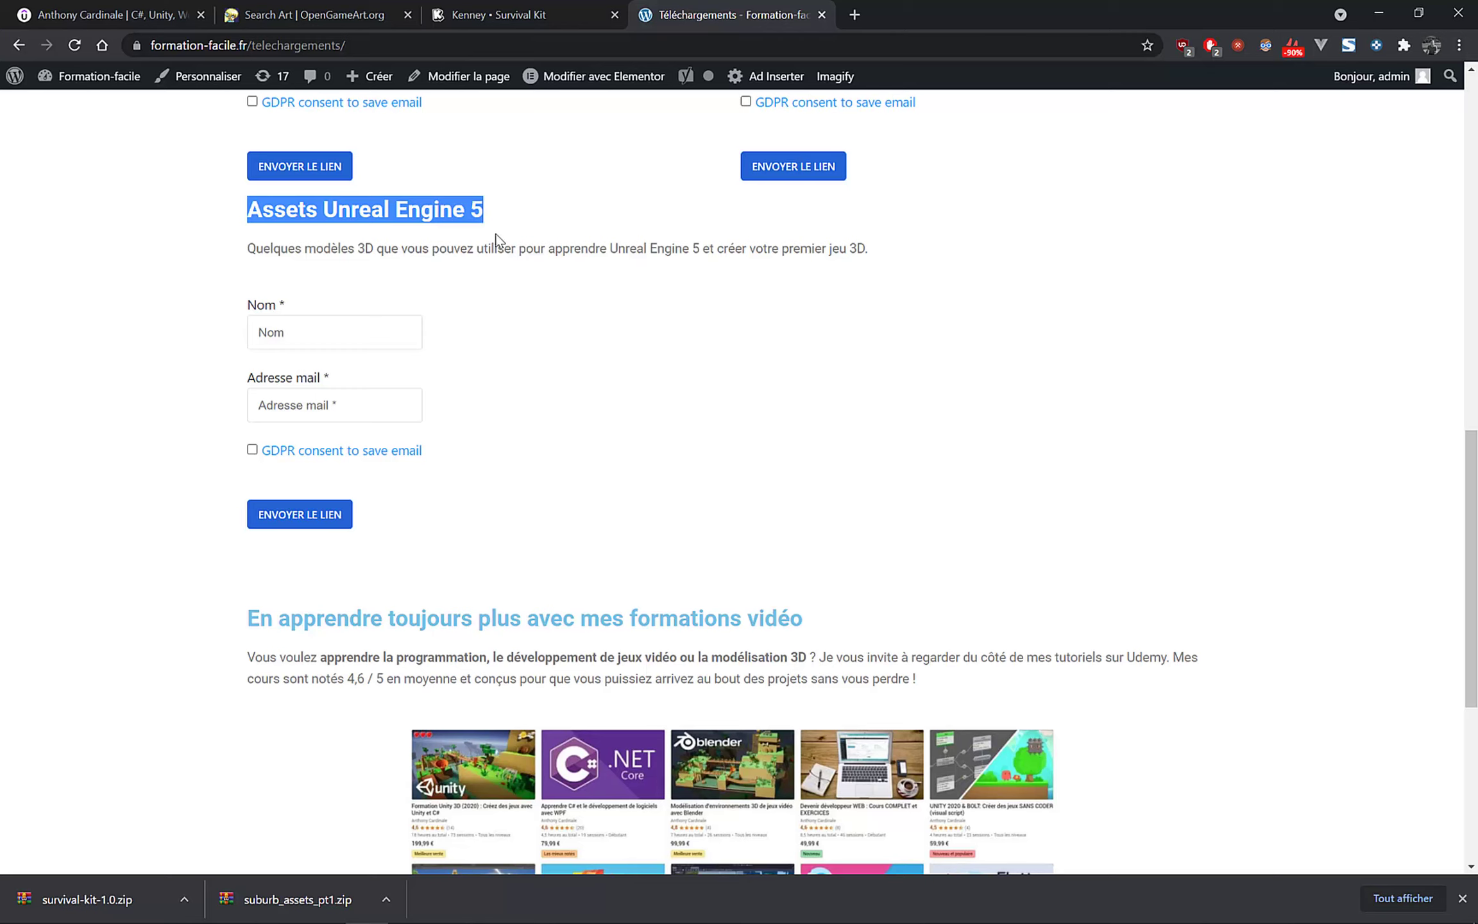
pyautogui.scroll(5, 552, 221)
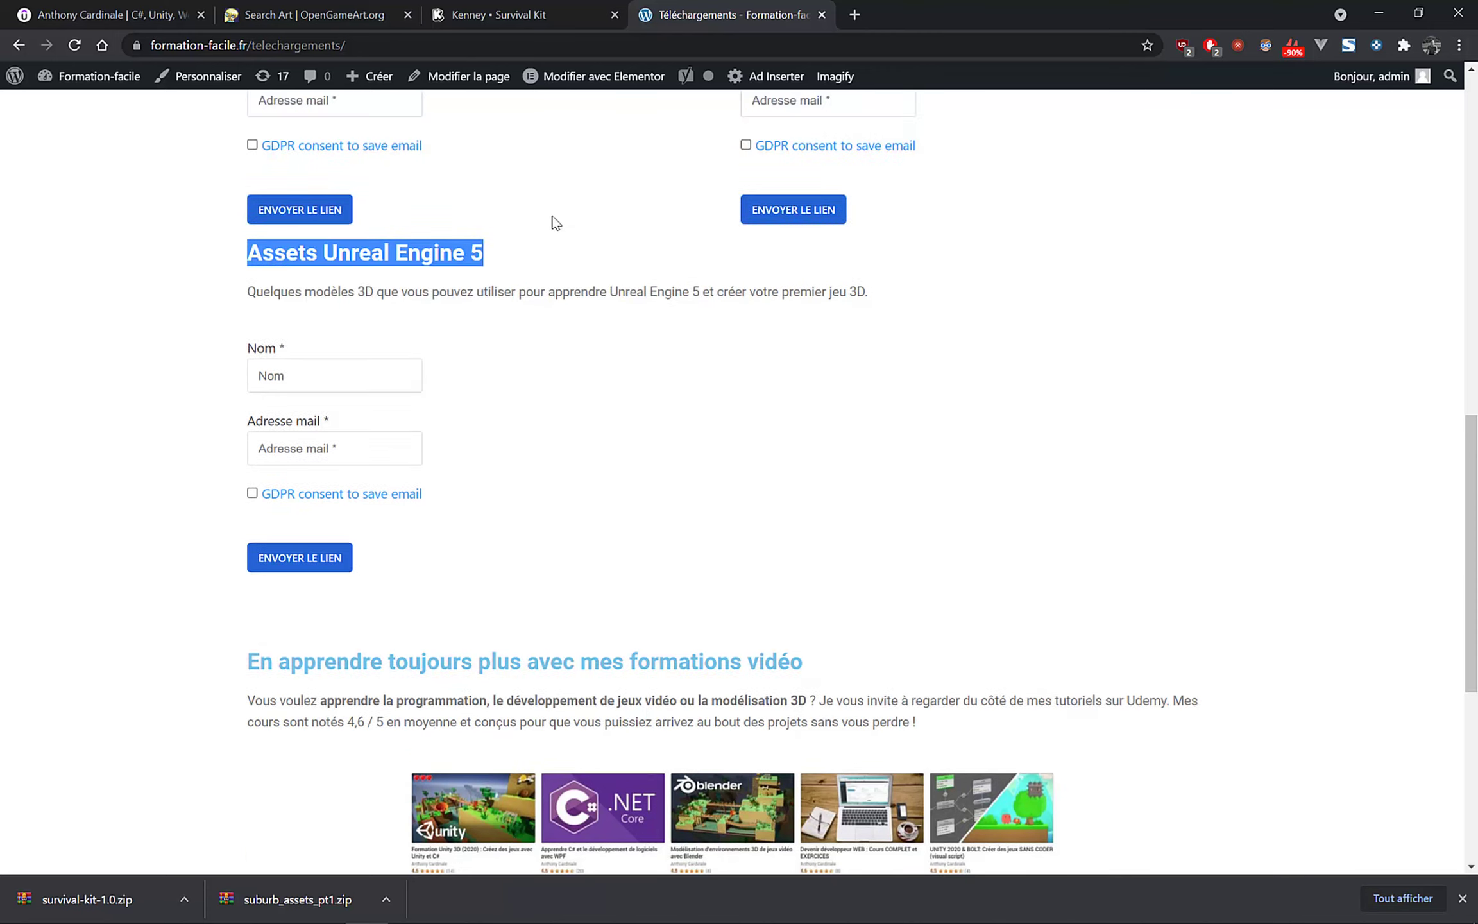
pyautogui.scroll(-3, 499, 505)
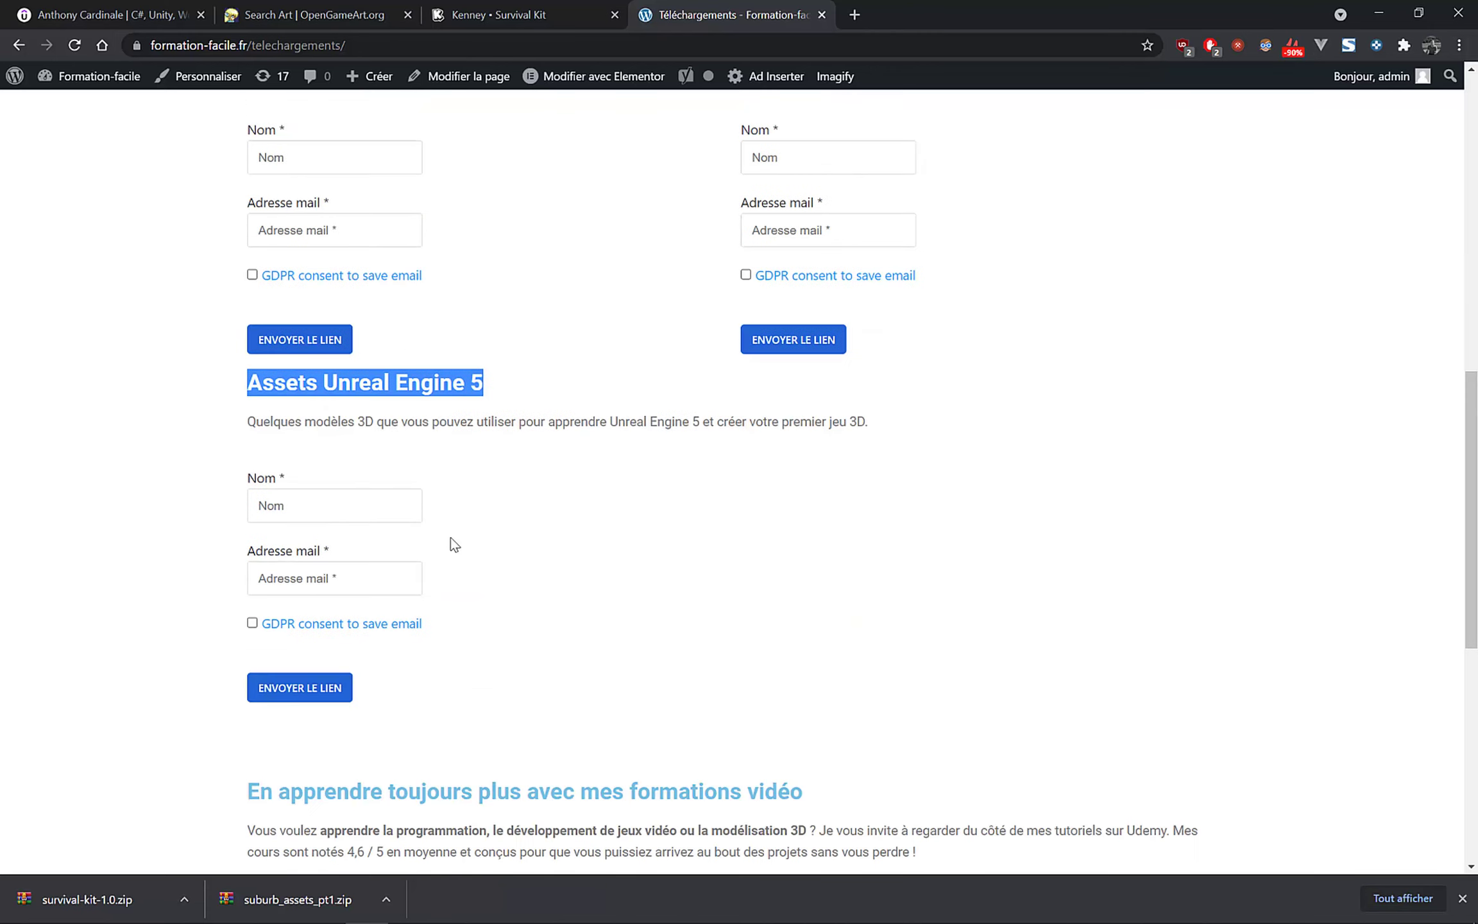
pyautogui.click(84, 281)
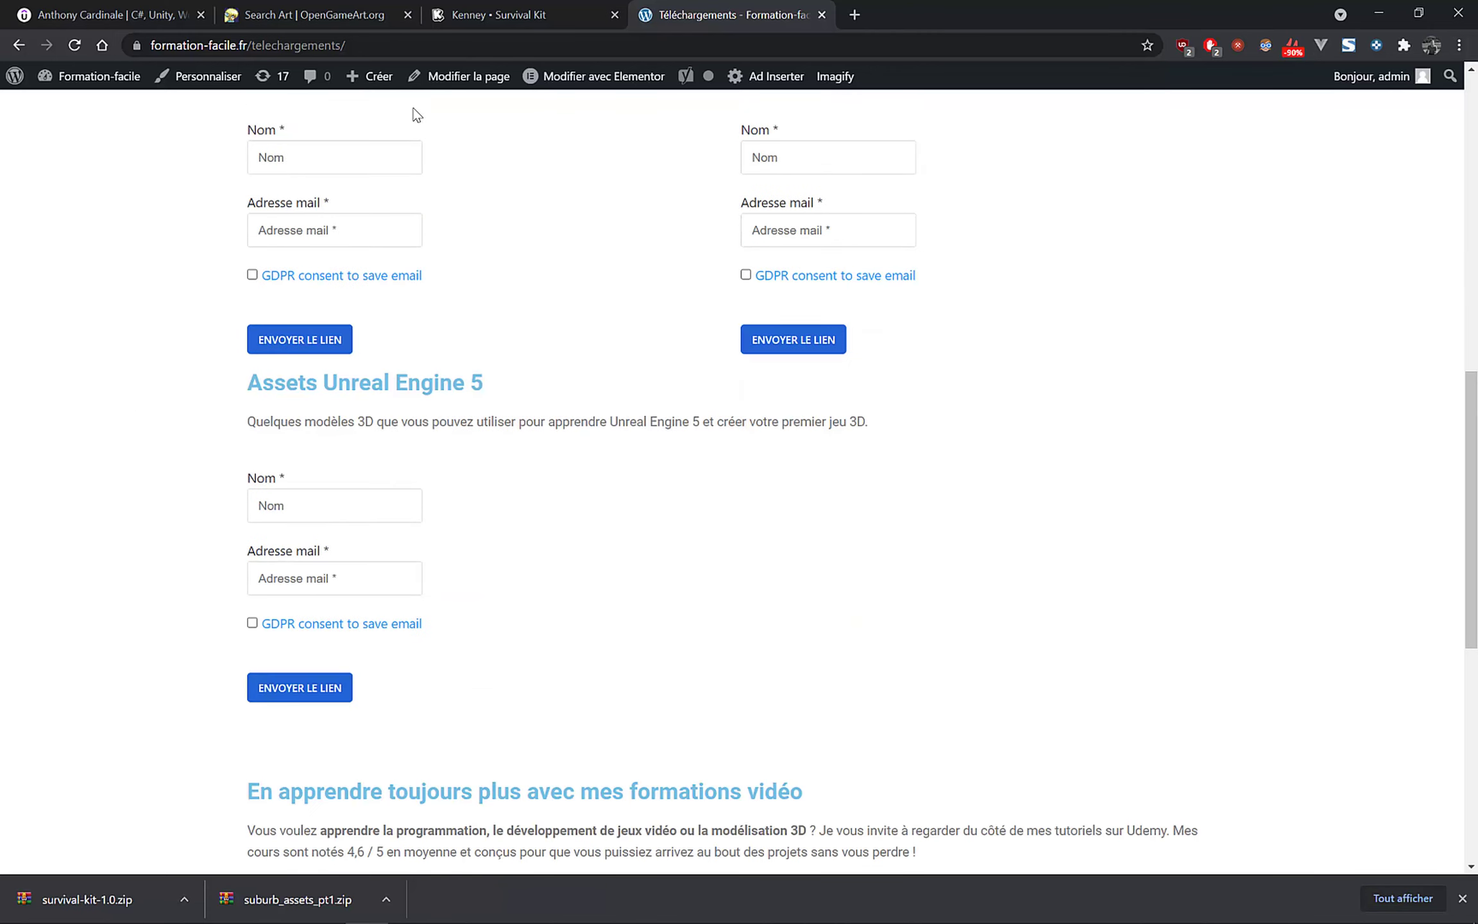
# Revisit the open Kenney, OpenGameArt and Téléchargements pages.
pyautogui.click(501, 16)
pyautogui.click(345, 7)
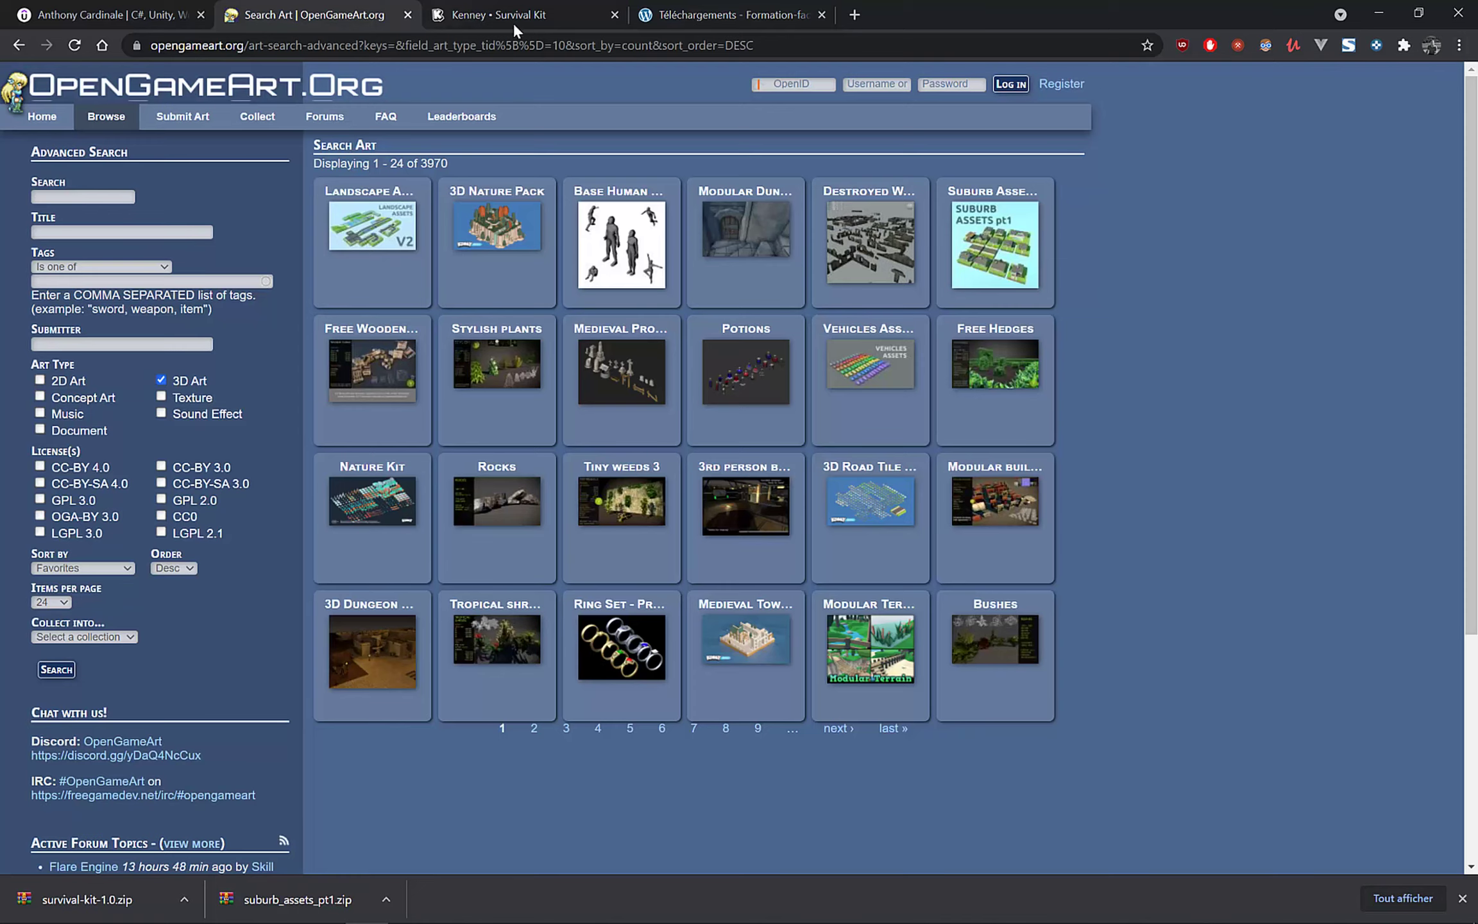
pyautogui.click(586, 11)
pyautogui.click(650, 19)
pyautogui.click(292, 13)
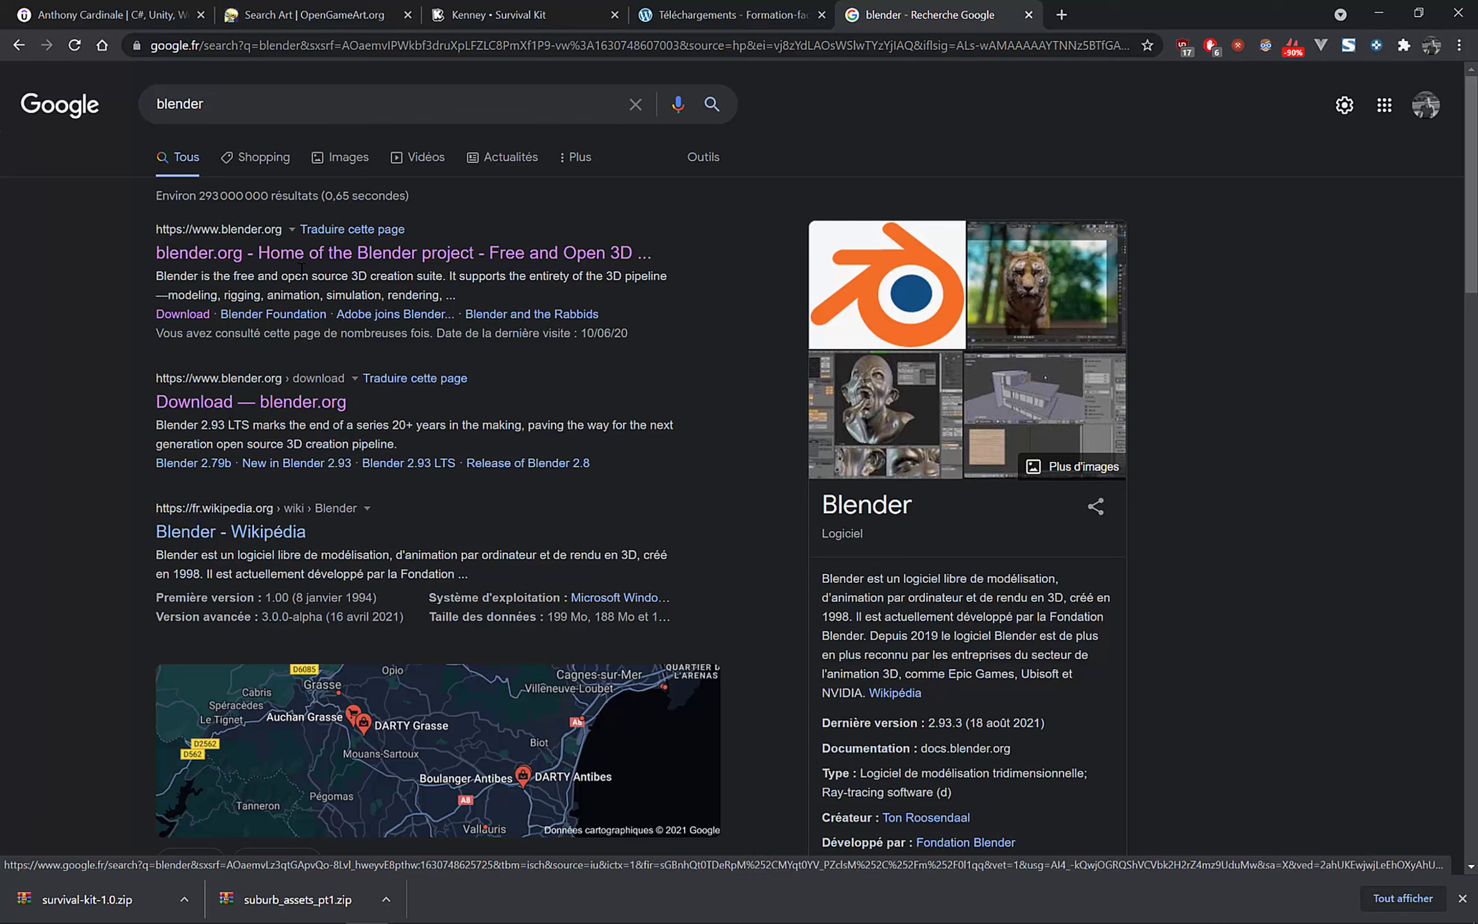
# Open the blender.org download page from the search results and view the installers offered for other platforms and versions.
pyautogui.click(276, 256)
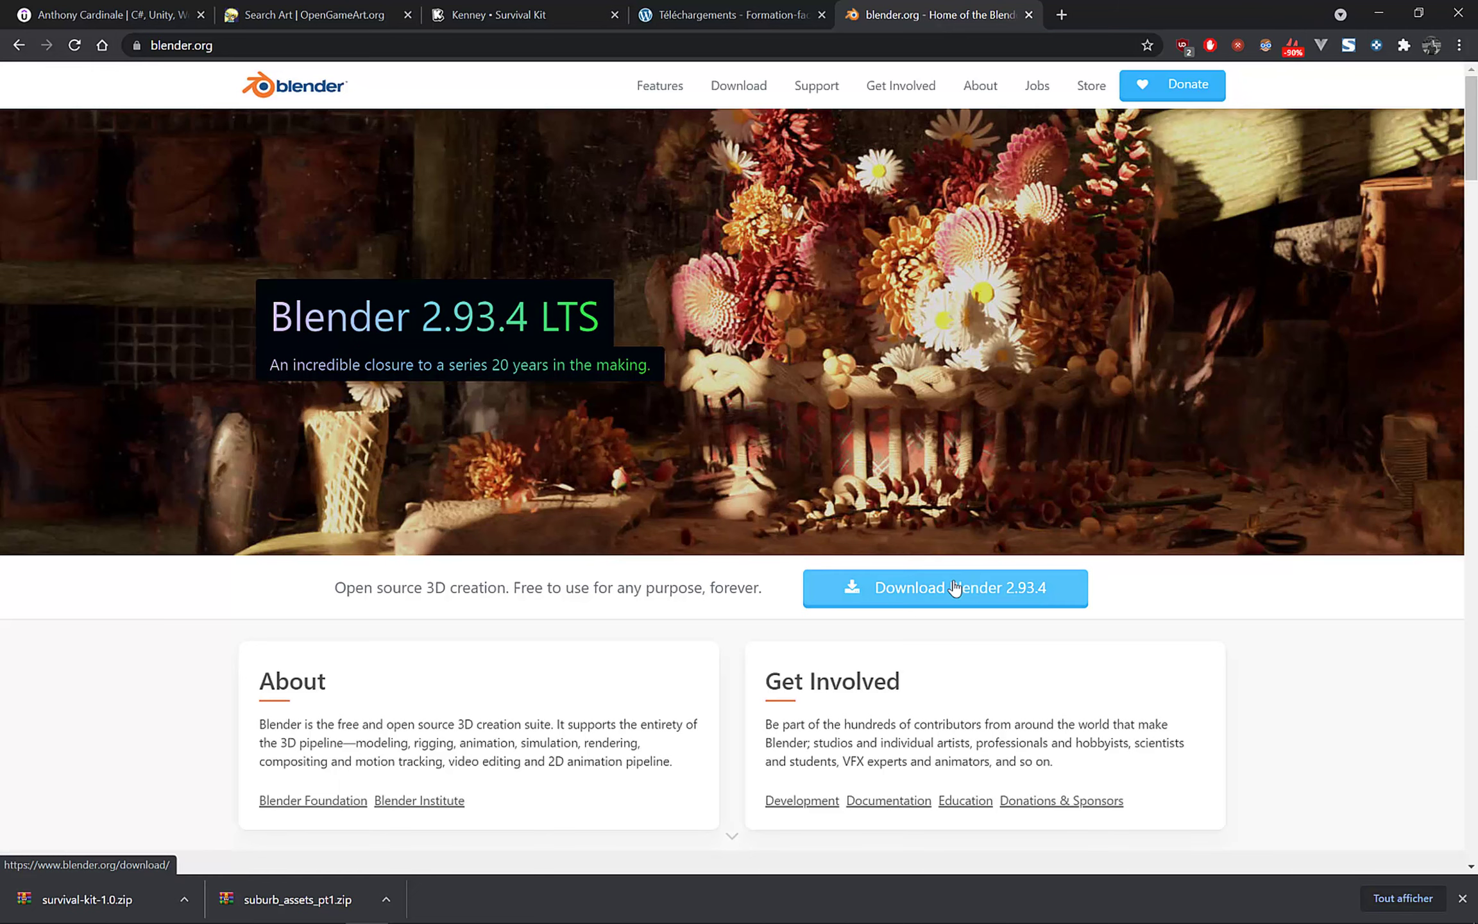
pyautogui.click(936, 594)
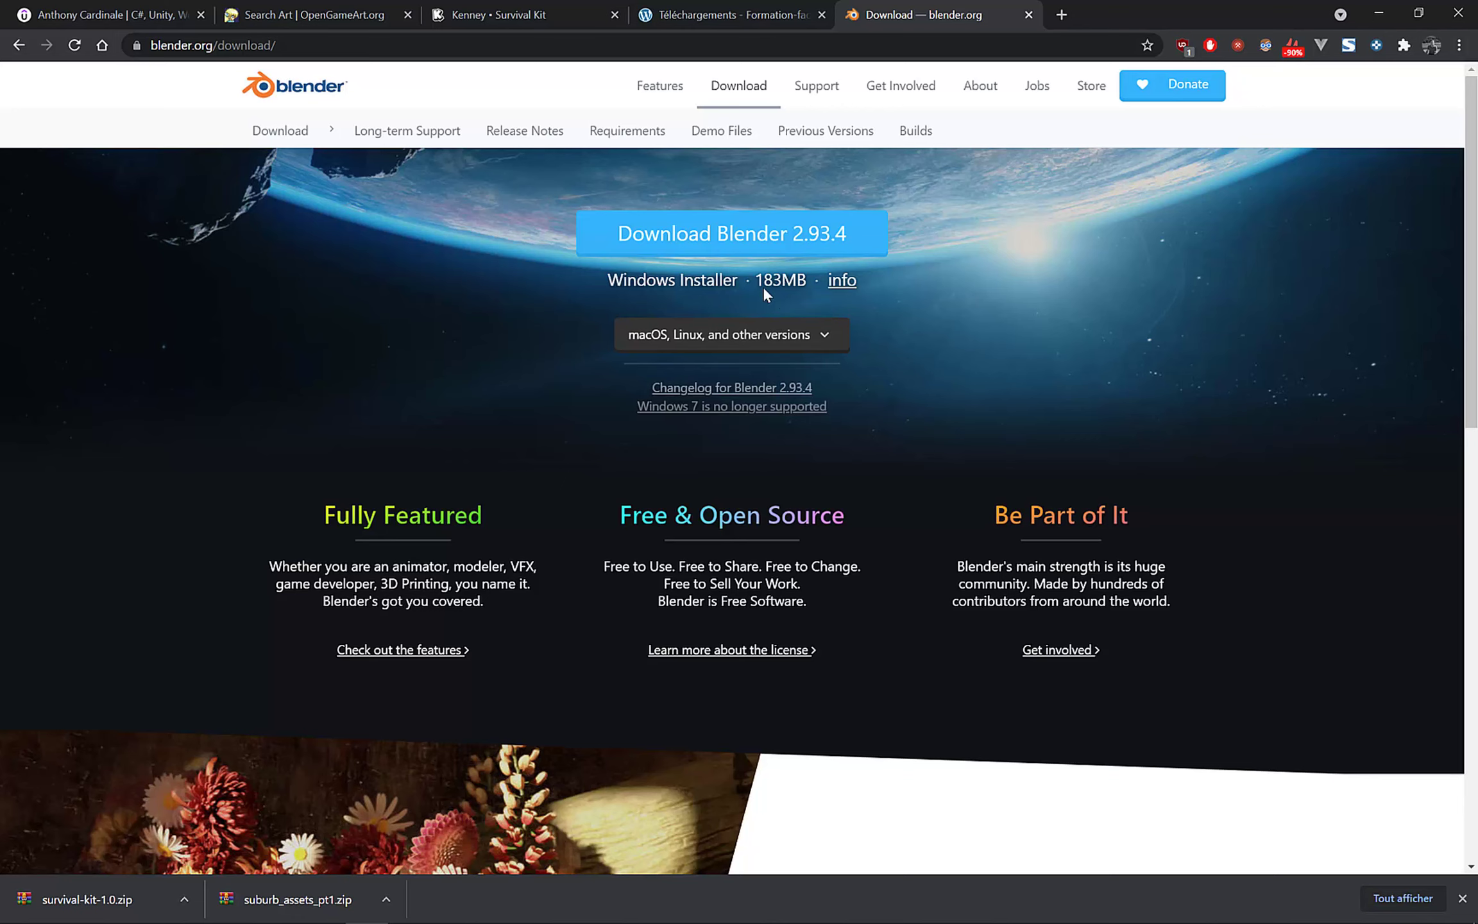
pyautogui.click(826, 337)
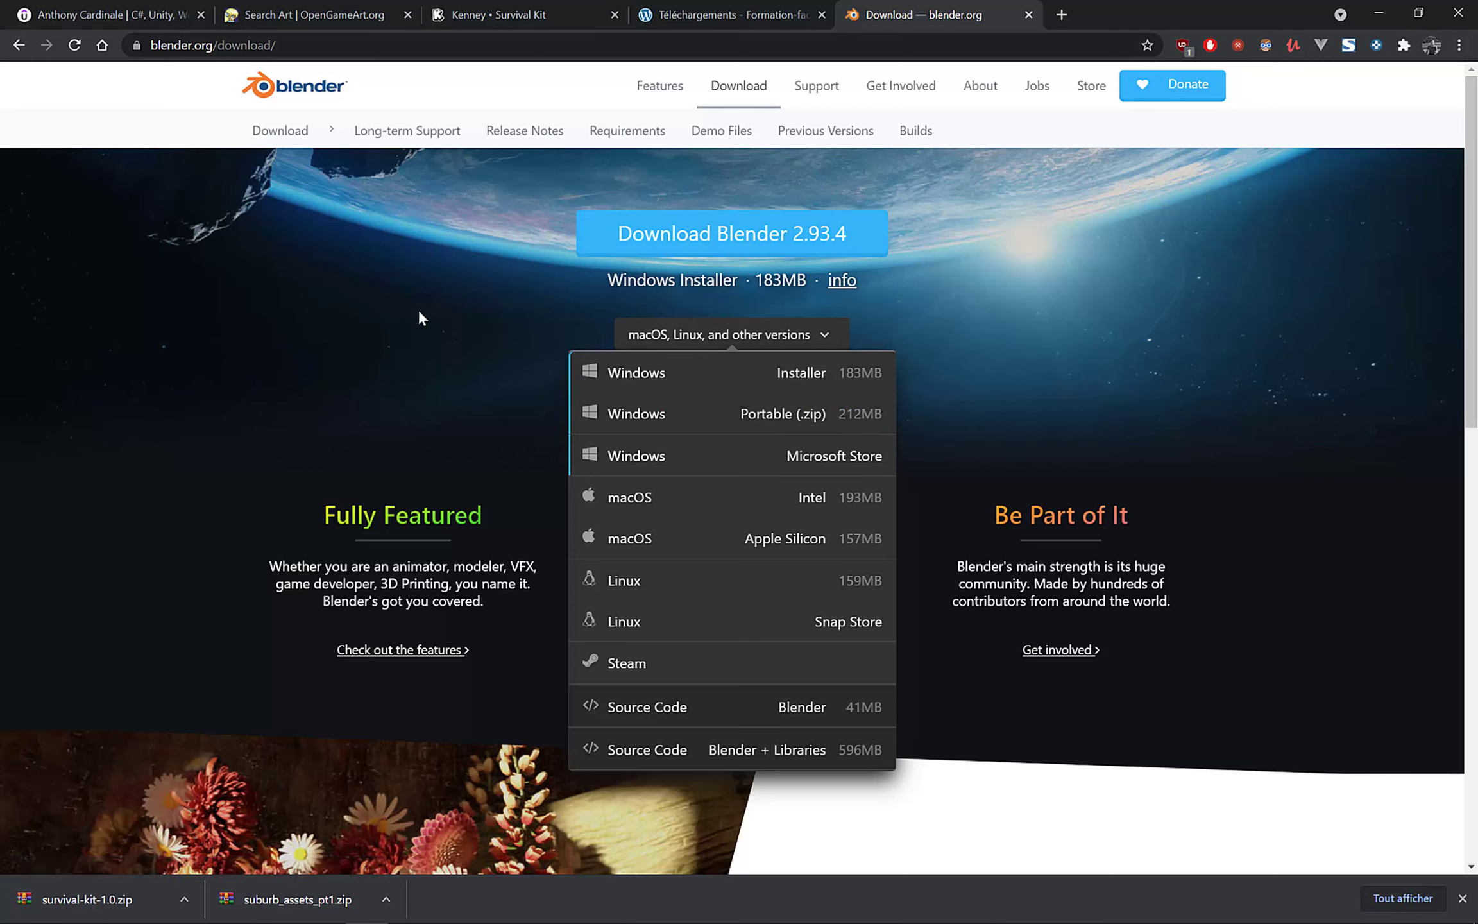
pyautogui.click(374, 316)
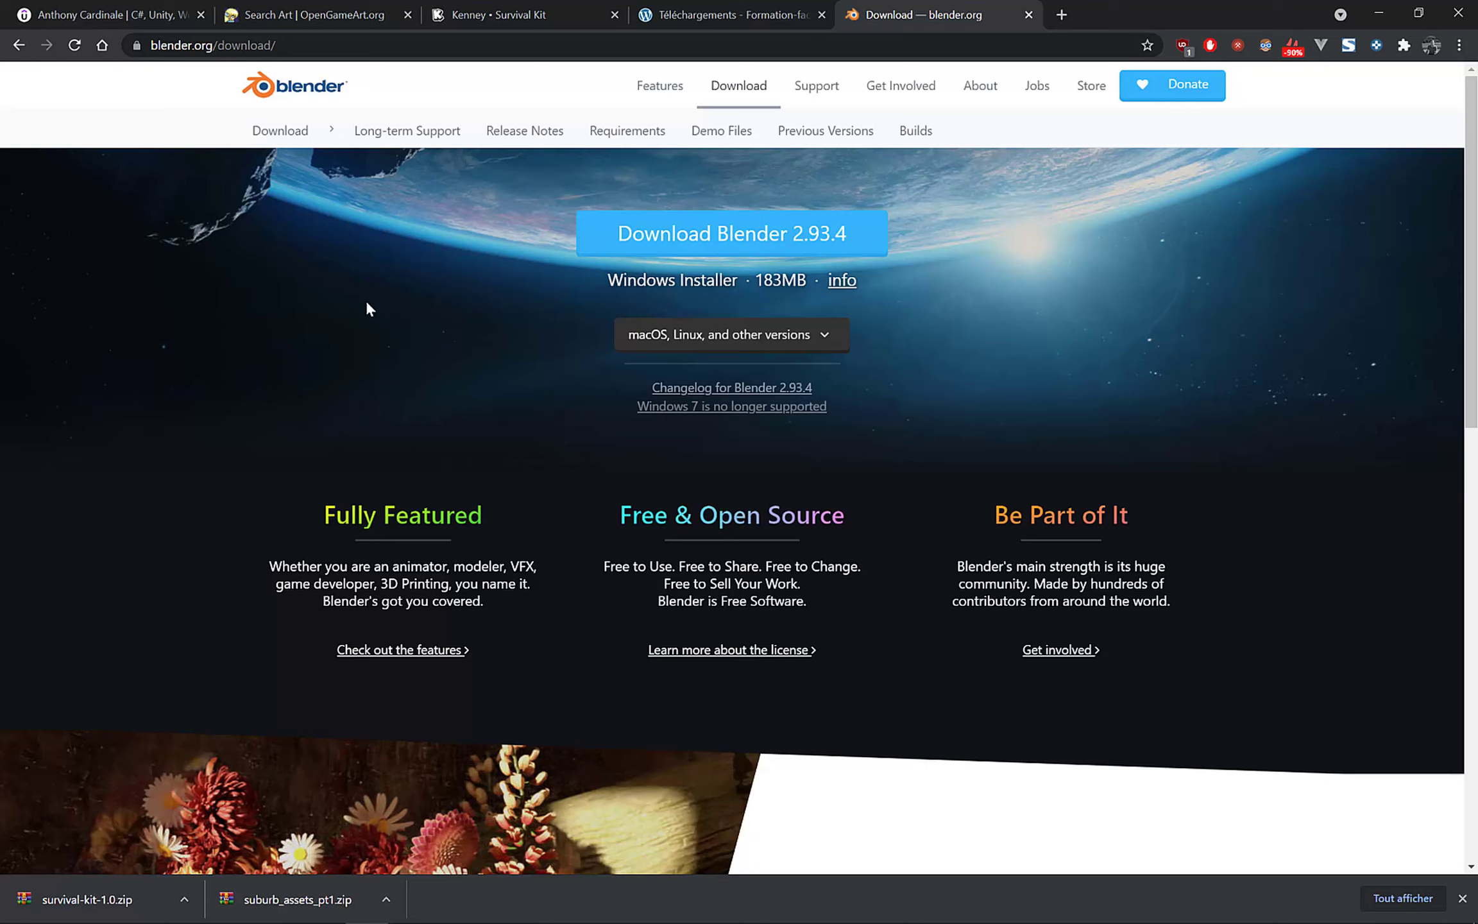
# Return to the Udemy instructor profile and look through the listed courses, including the Blender ones.
pyautogui.click(106, 17)
pyautogui.scroll(10, 340, 295)
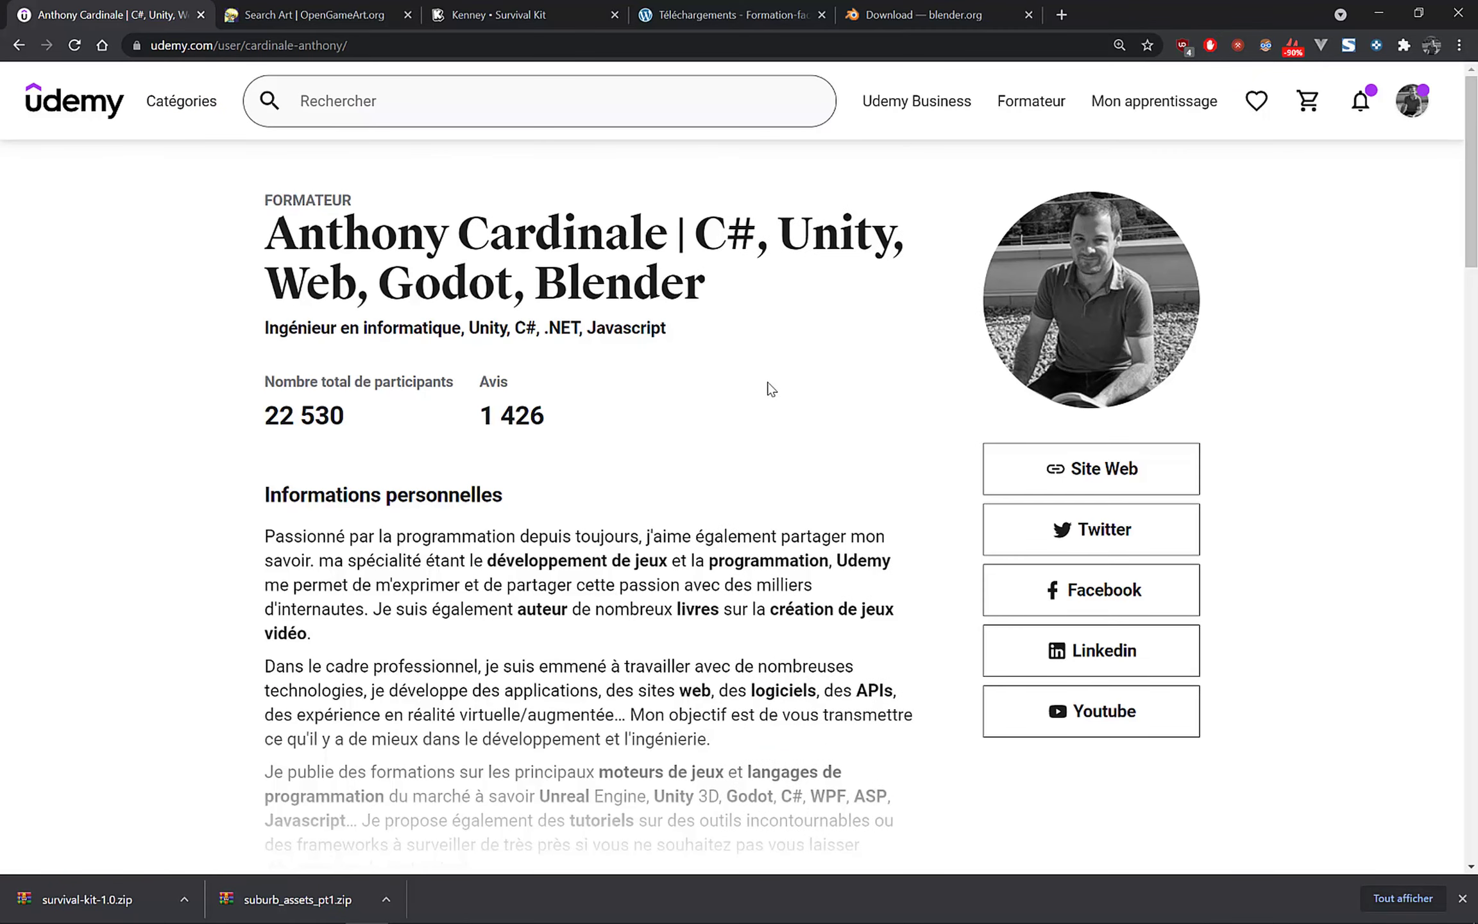
pyautogui.scroll(-15, 771, 390)
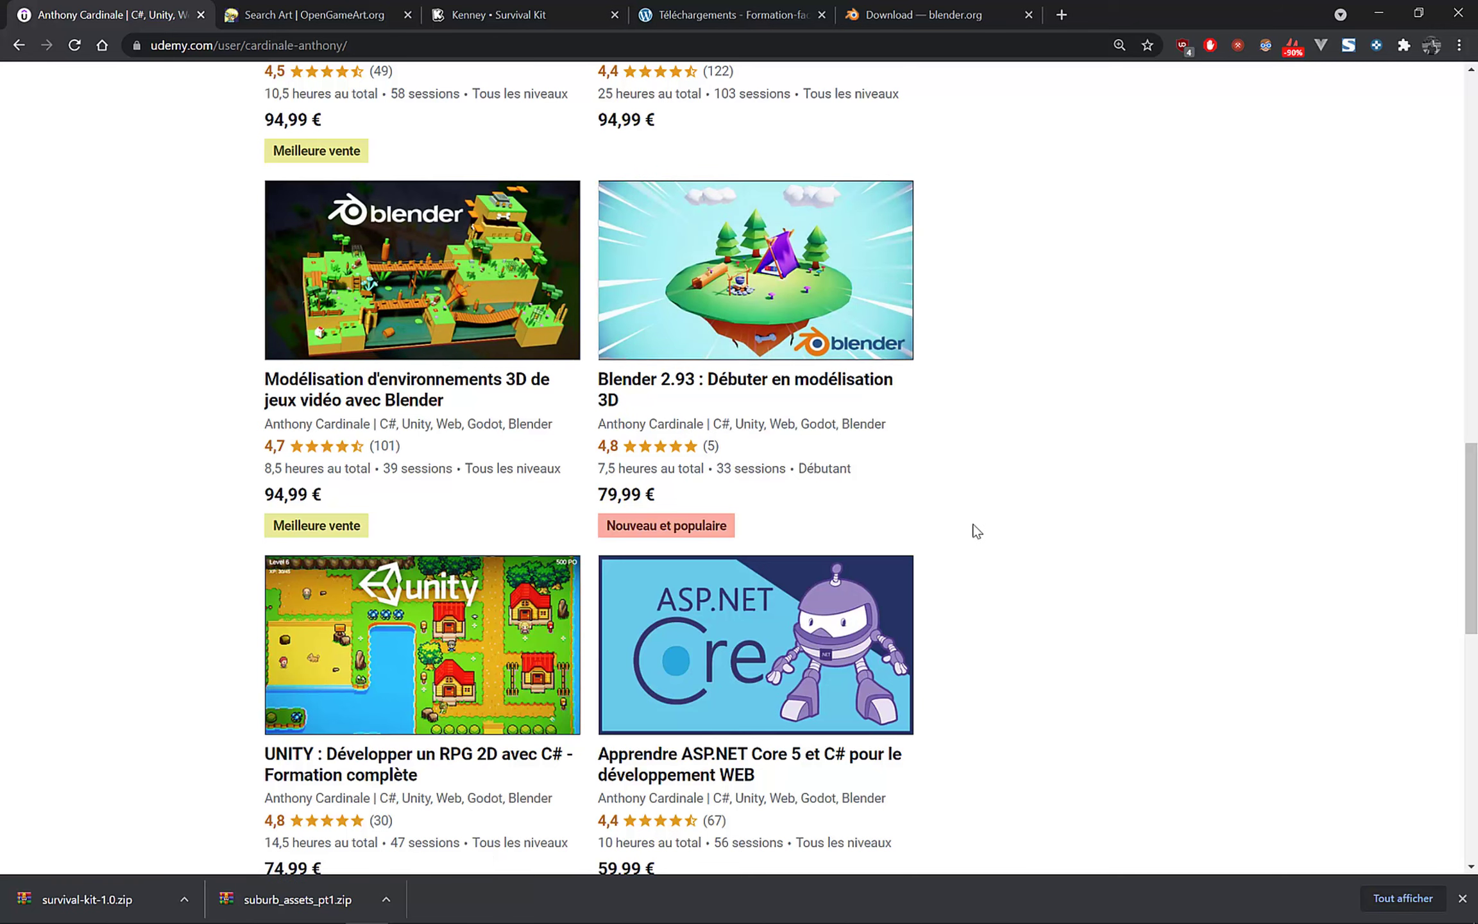
# Switch to Blender and dismiss the splash screen to show the default cube scene.
pyautogui.hotkey('alt', 'Tab')
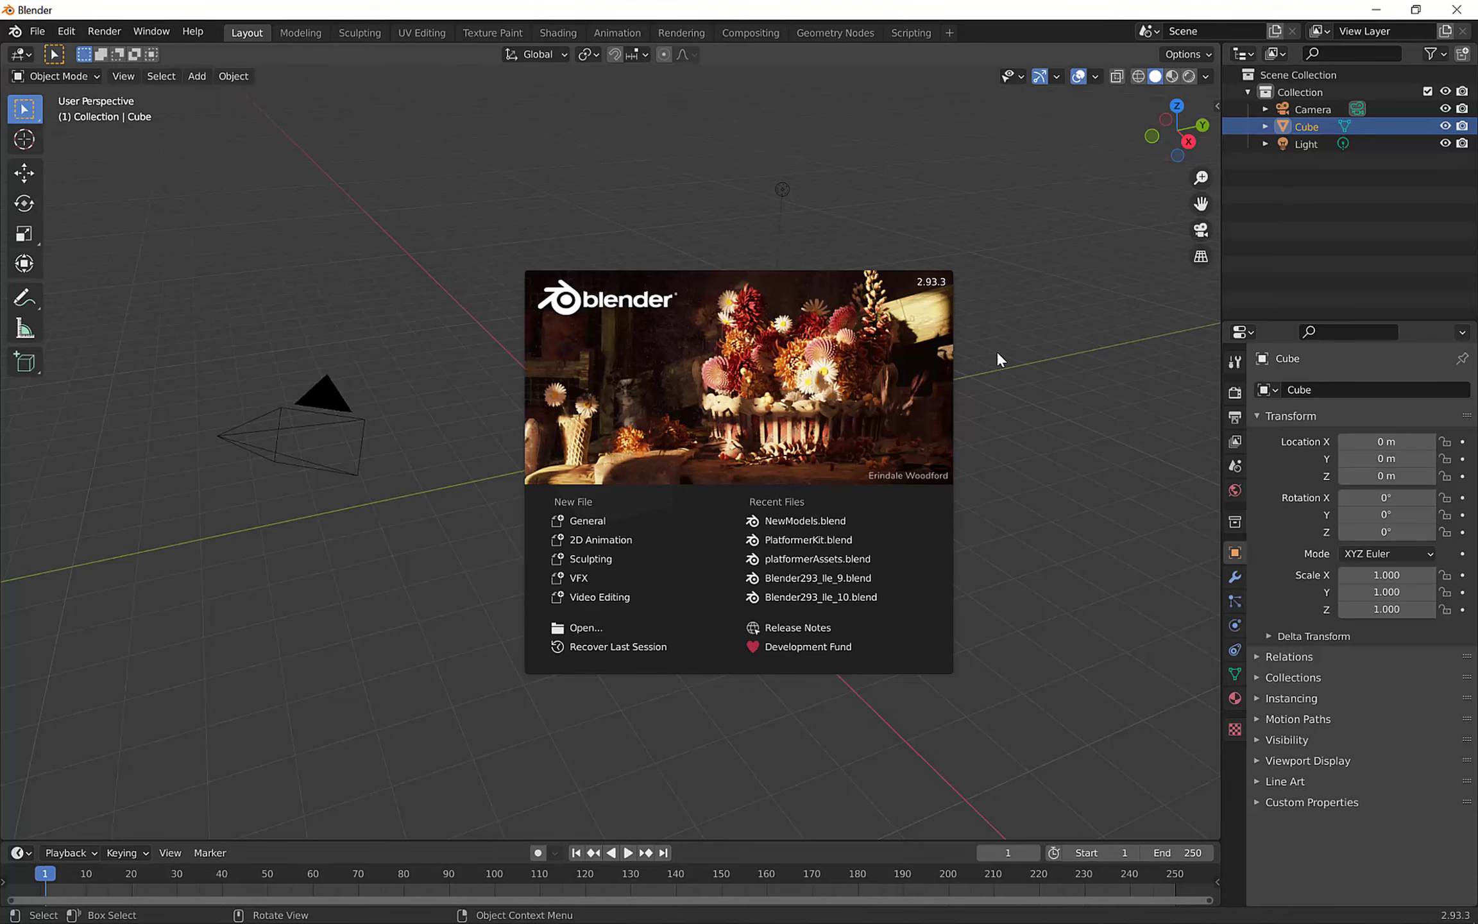
pyautogui.click(1005, 411)
pyautogui.moveTo(1006, 383); pyautogui.dragTo(757, 443, button='middle')
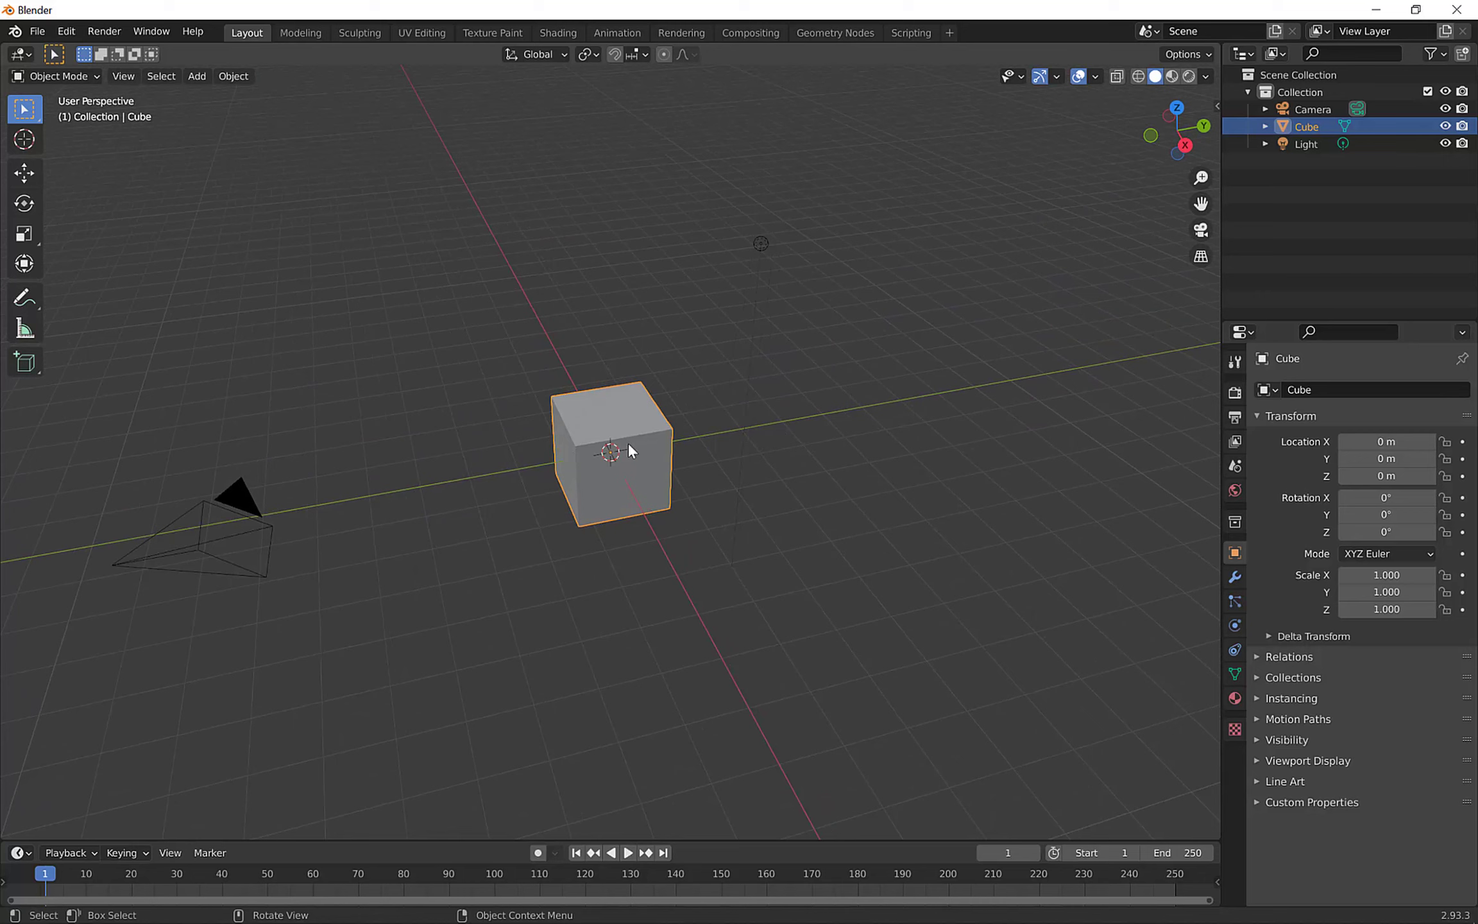
# Delete the default cube and add a cylinder mesh at the scene's origin.
pyautogui.press('Delete')
pyautogui.scroll(3, 658, 477)
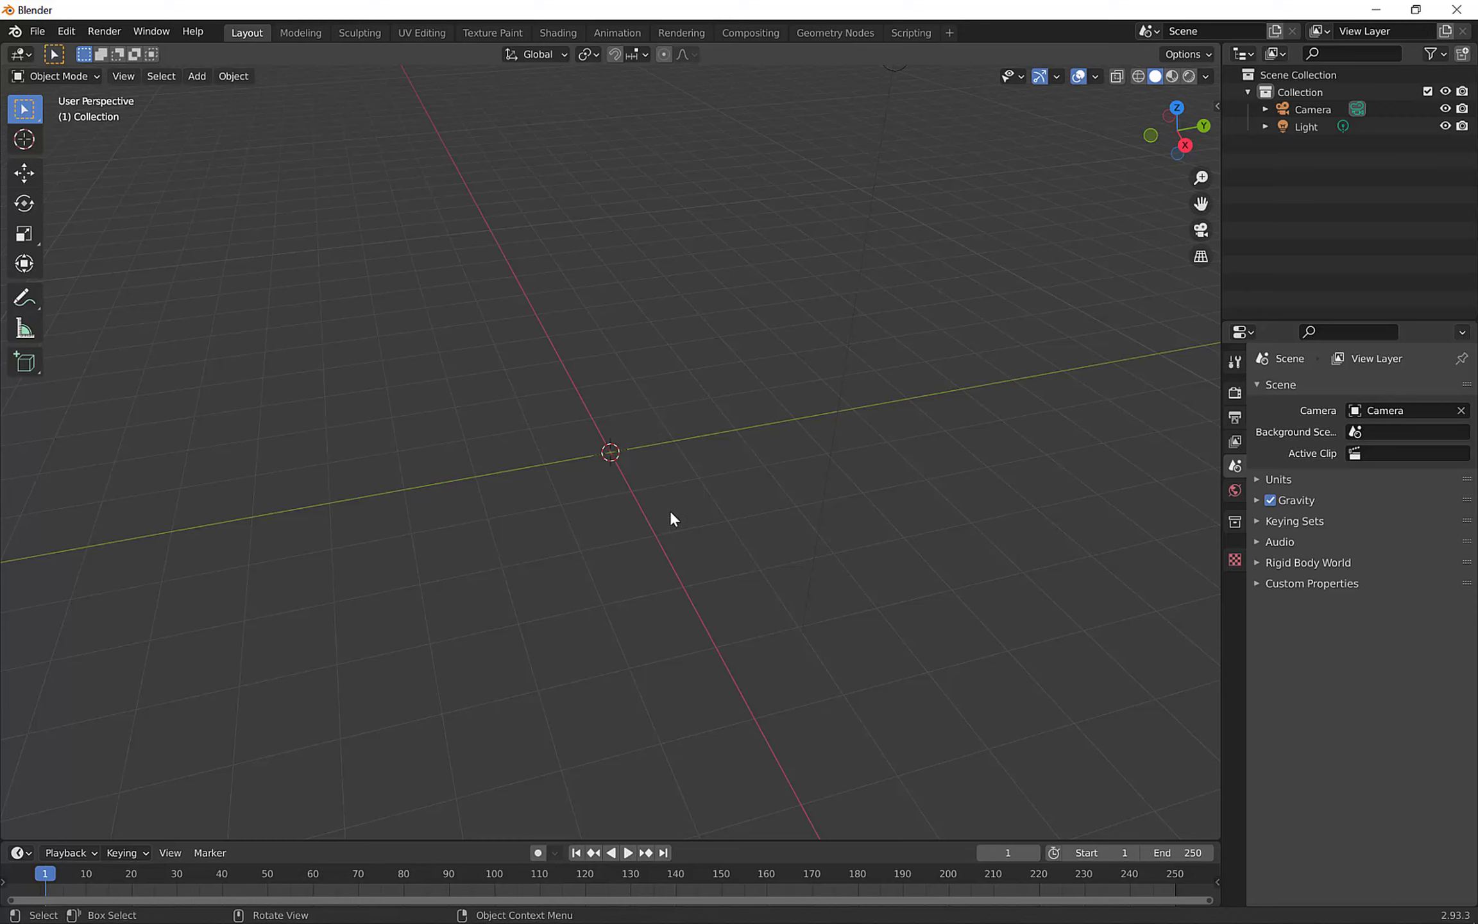
pyautogui.hotkey('shift', 'a')
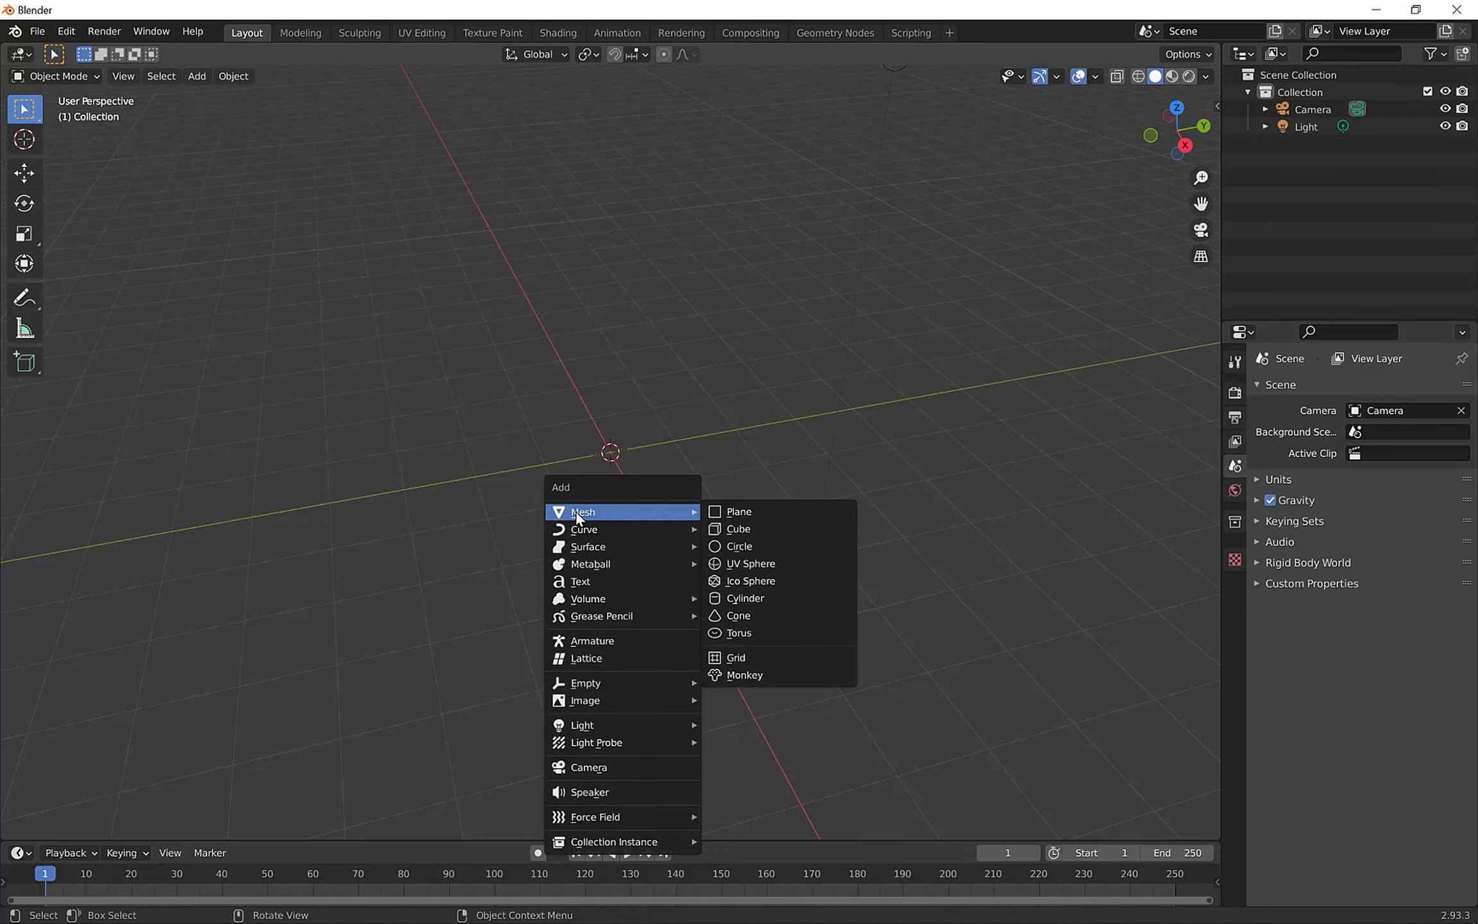
pyautogui.click(746, 596)
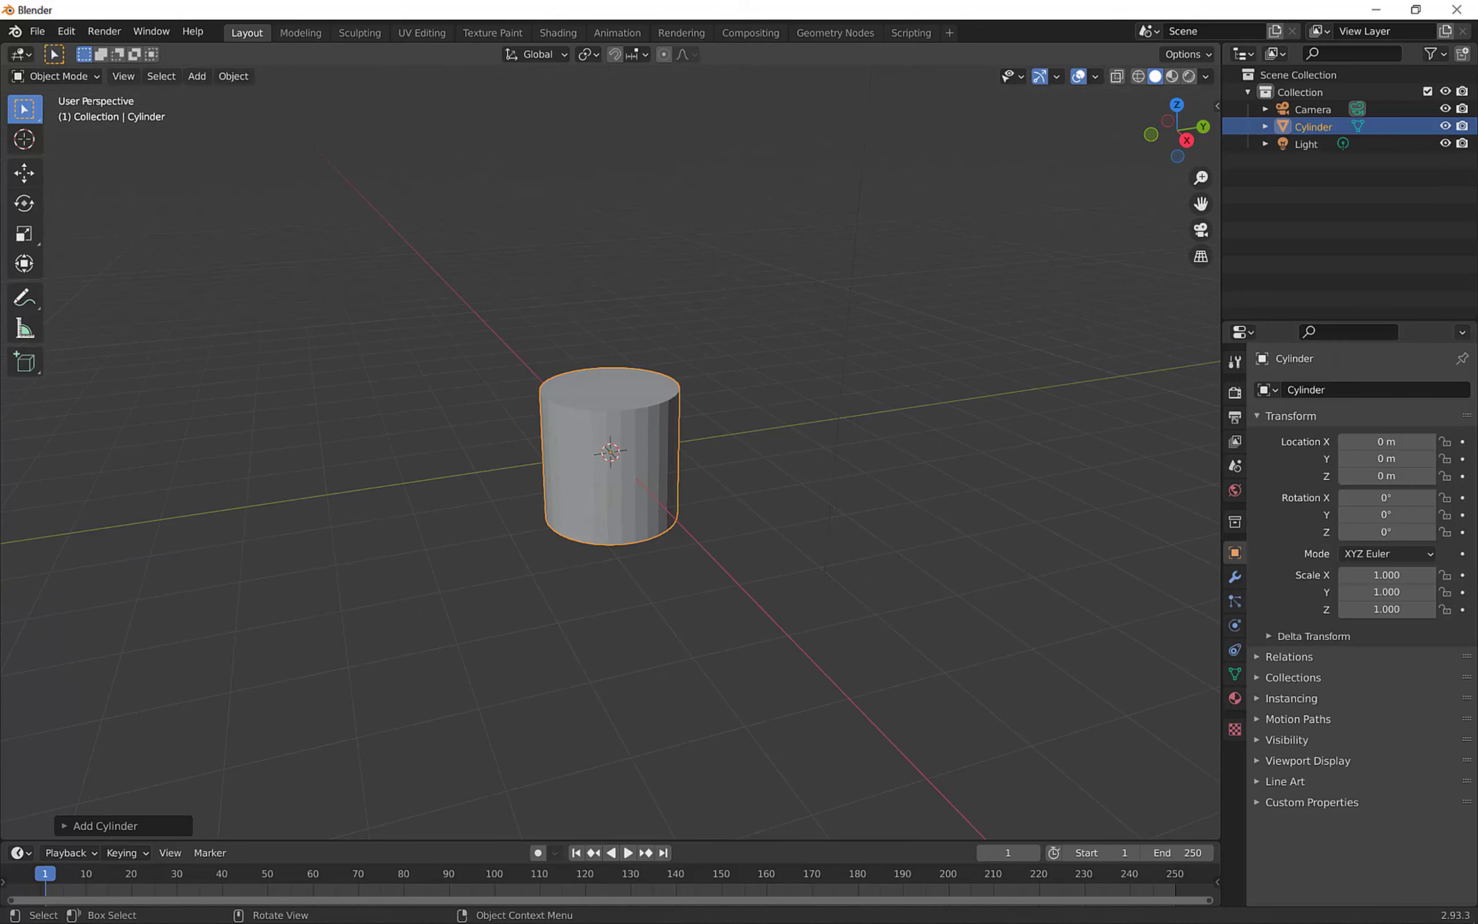
# Flatten the cylinder into a disc by scaling it along Z to about 0.124.
pyautogui.press('s')
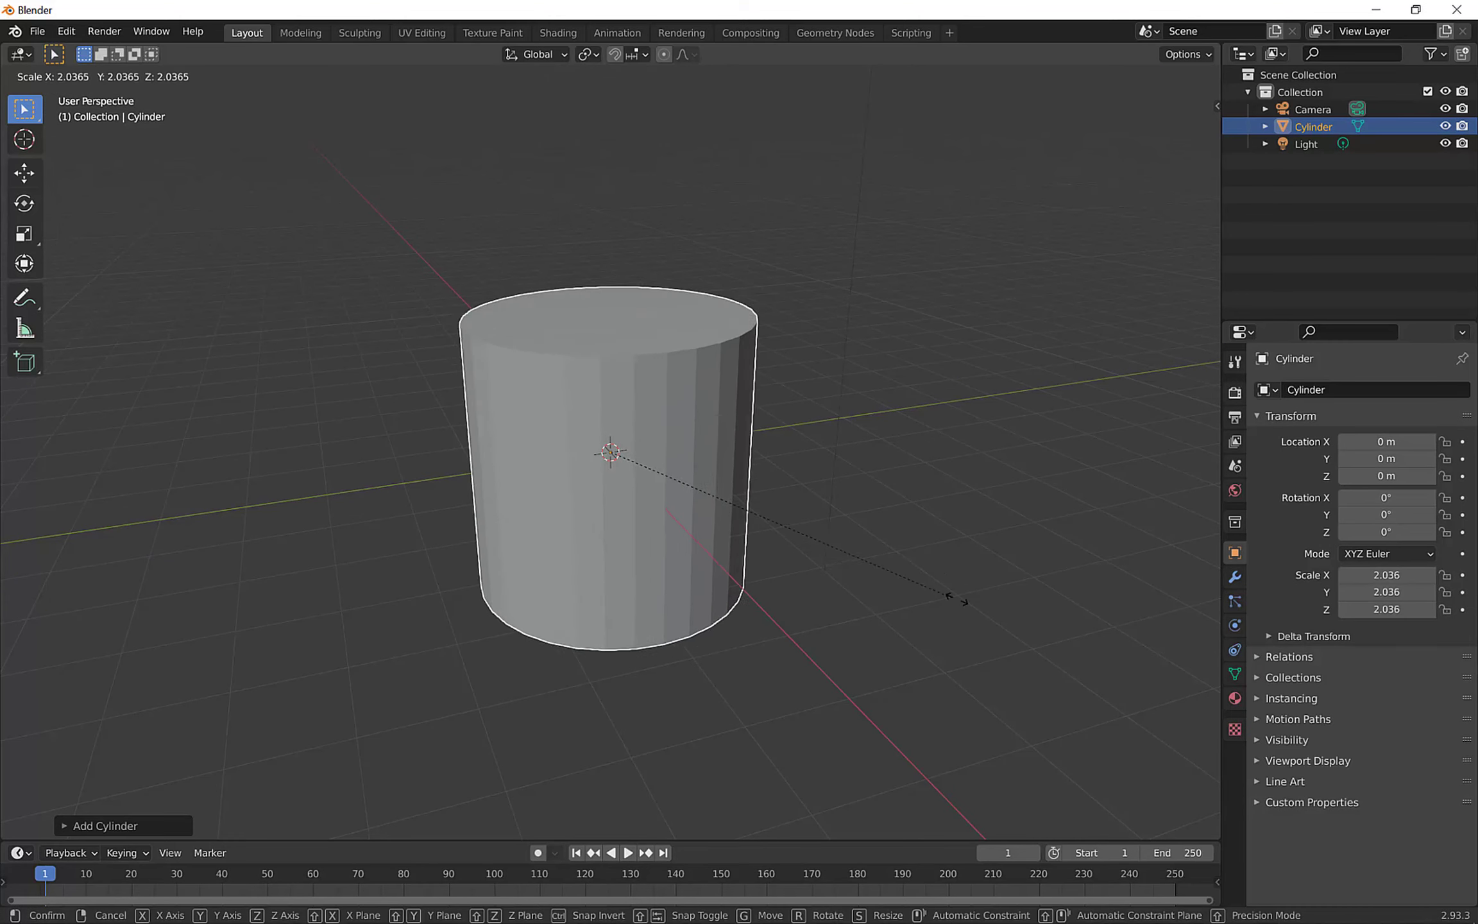
pyautogui.press('z')
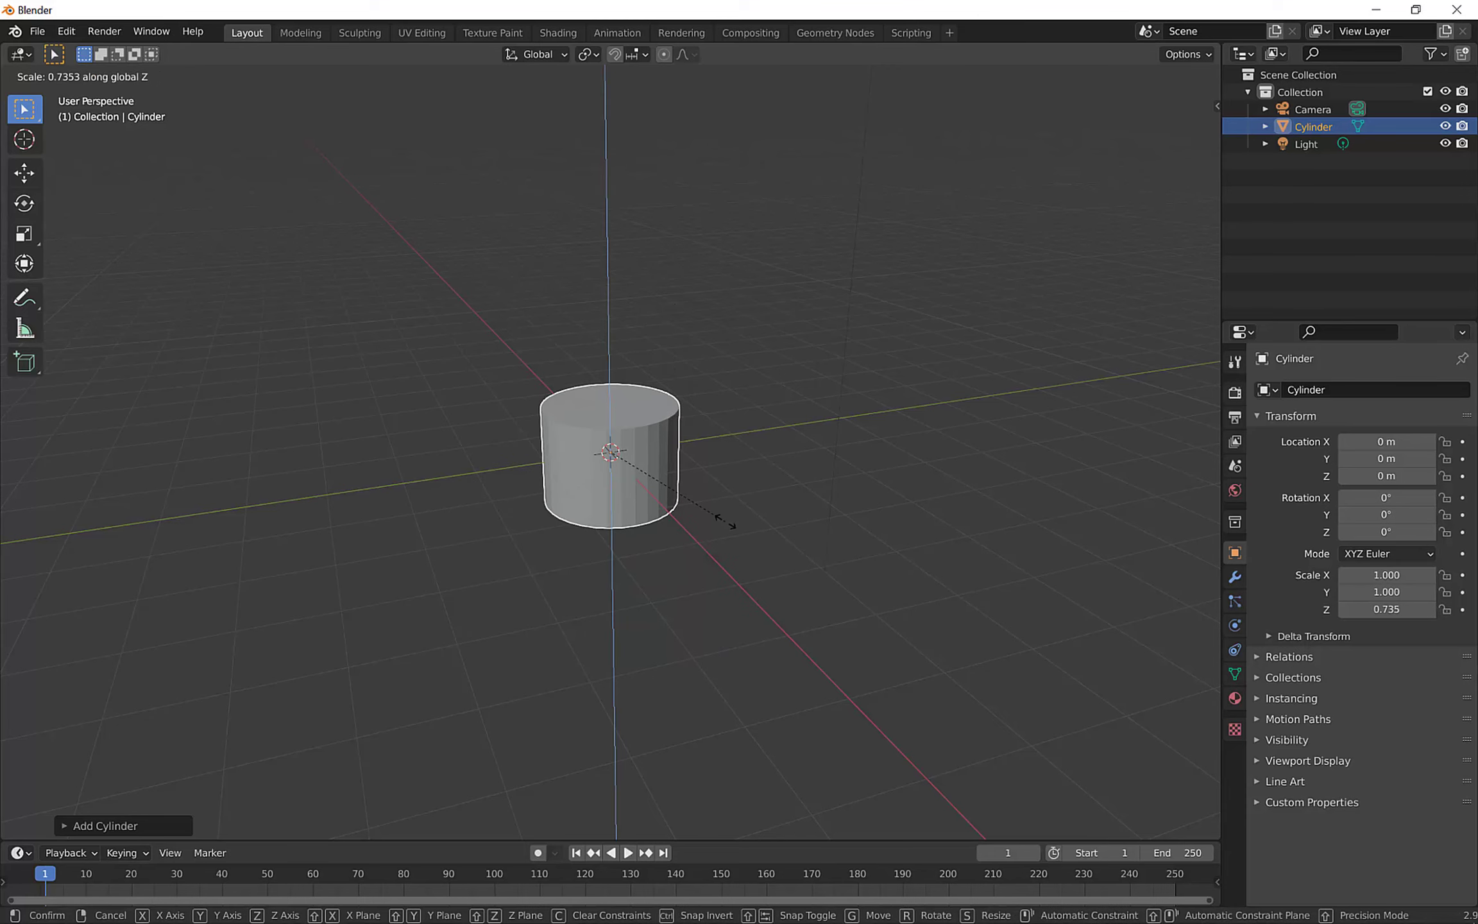
pyautogui.click(632, 460)
# Enable Shadow and Cavity in the viewport shading, with the cavity type set to Both.
pyautogui.moveTo(639, 478); pyautogui.dragTo(760, 485, button='middle')
pyautogui.scroll(5, 681, 518)
pyautogui.click(1204, 76)
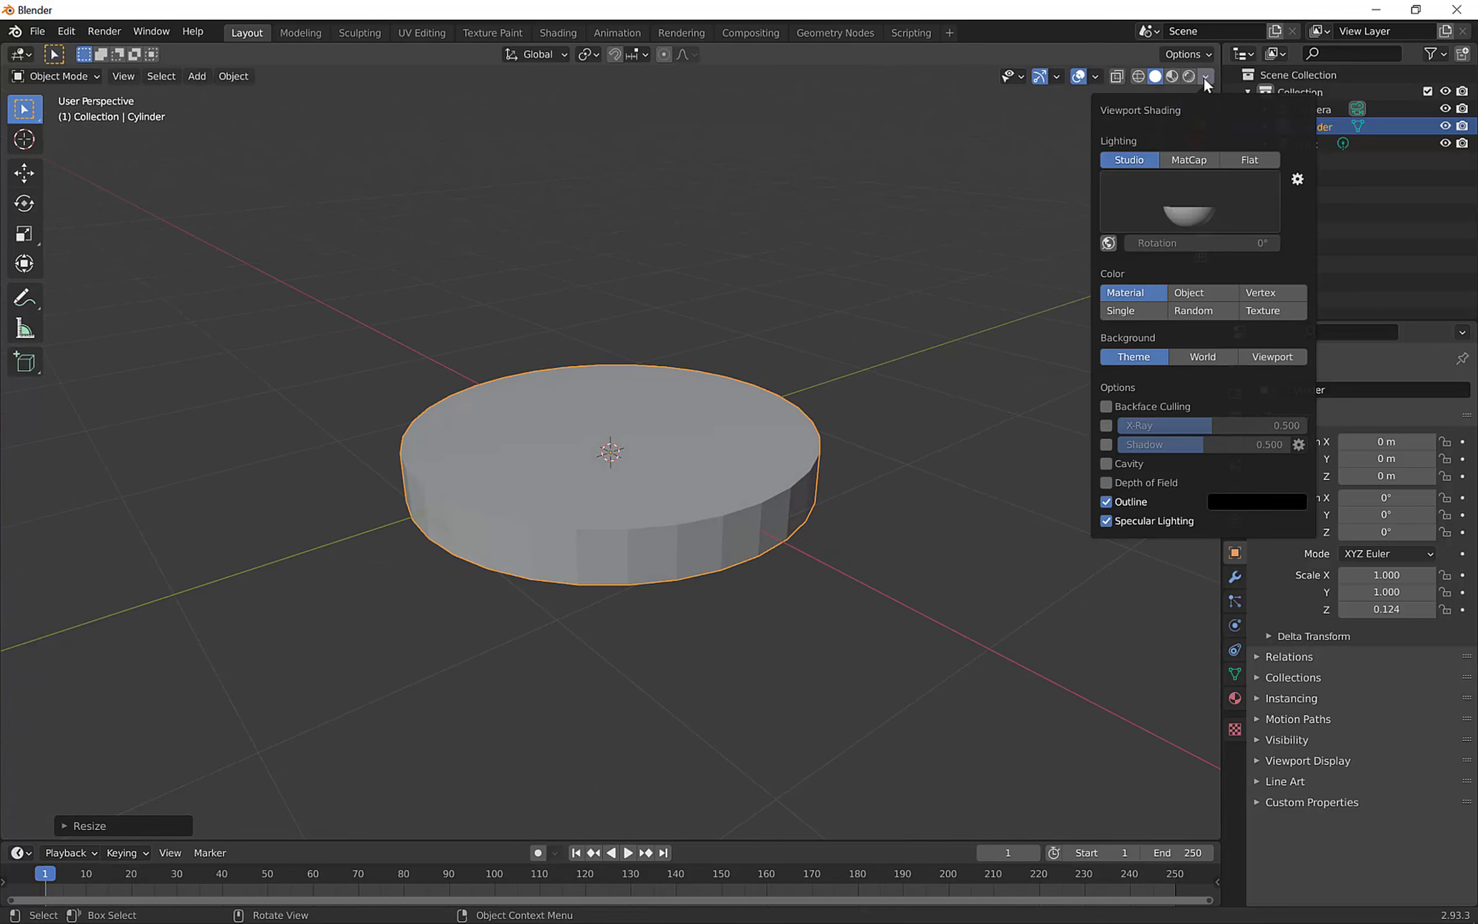
pyautogui.click(1105, 445)
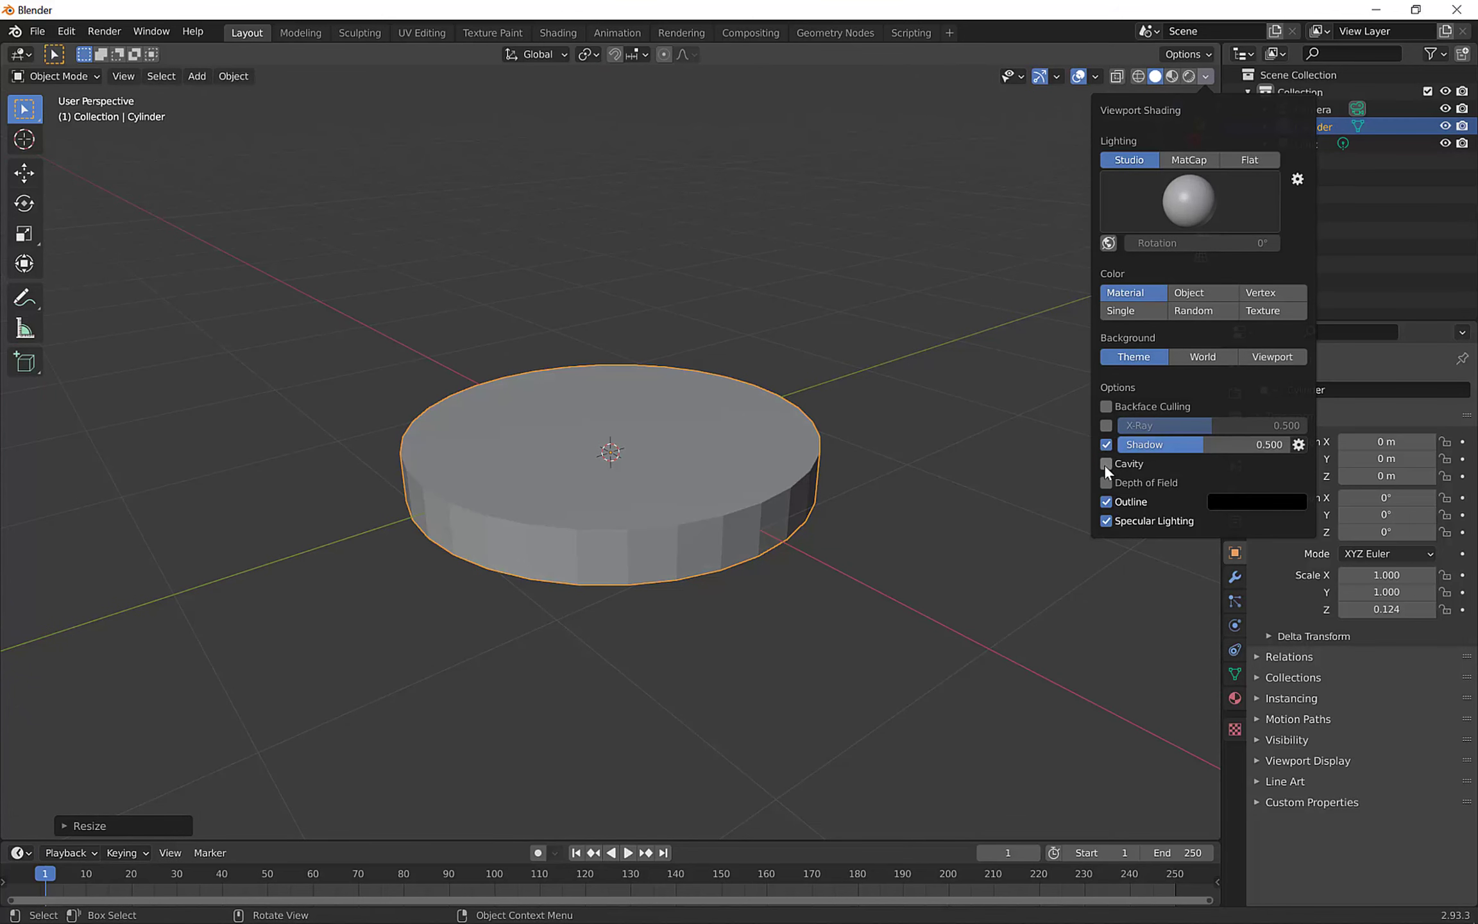
pyautogui.click(1105, 463)
pyautogui.click(1251, 463)
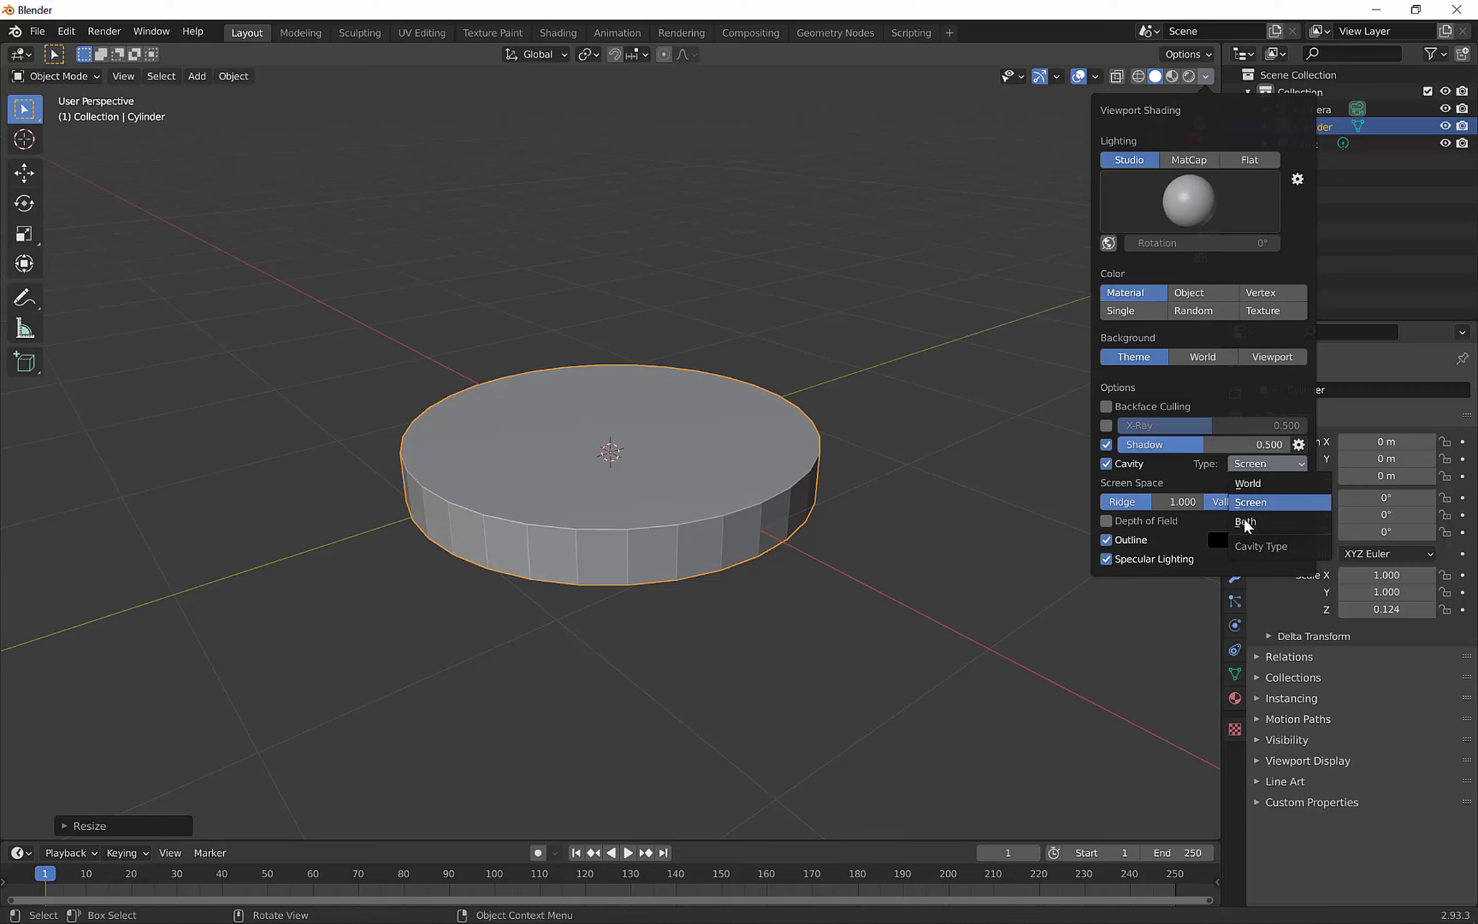
pyautogui.click(1246, 520)
# Thin the disc a little more by scaling it along Z to about 0.098.
pyautogui.moveTo(847, 499); pyautogui.dragTo(508, 455, button='middle')
pyautogui.moveTo(614, 475); pyautogui.dragTo(757, 488, button='middle')
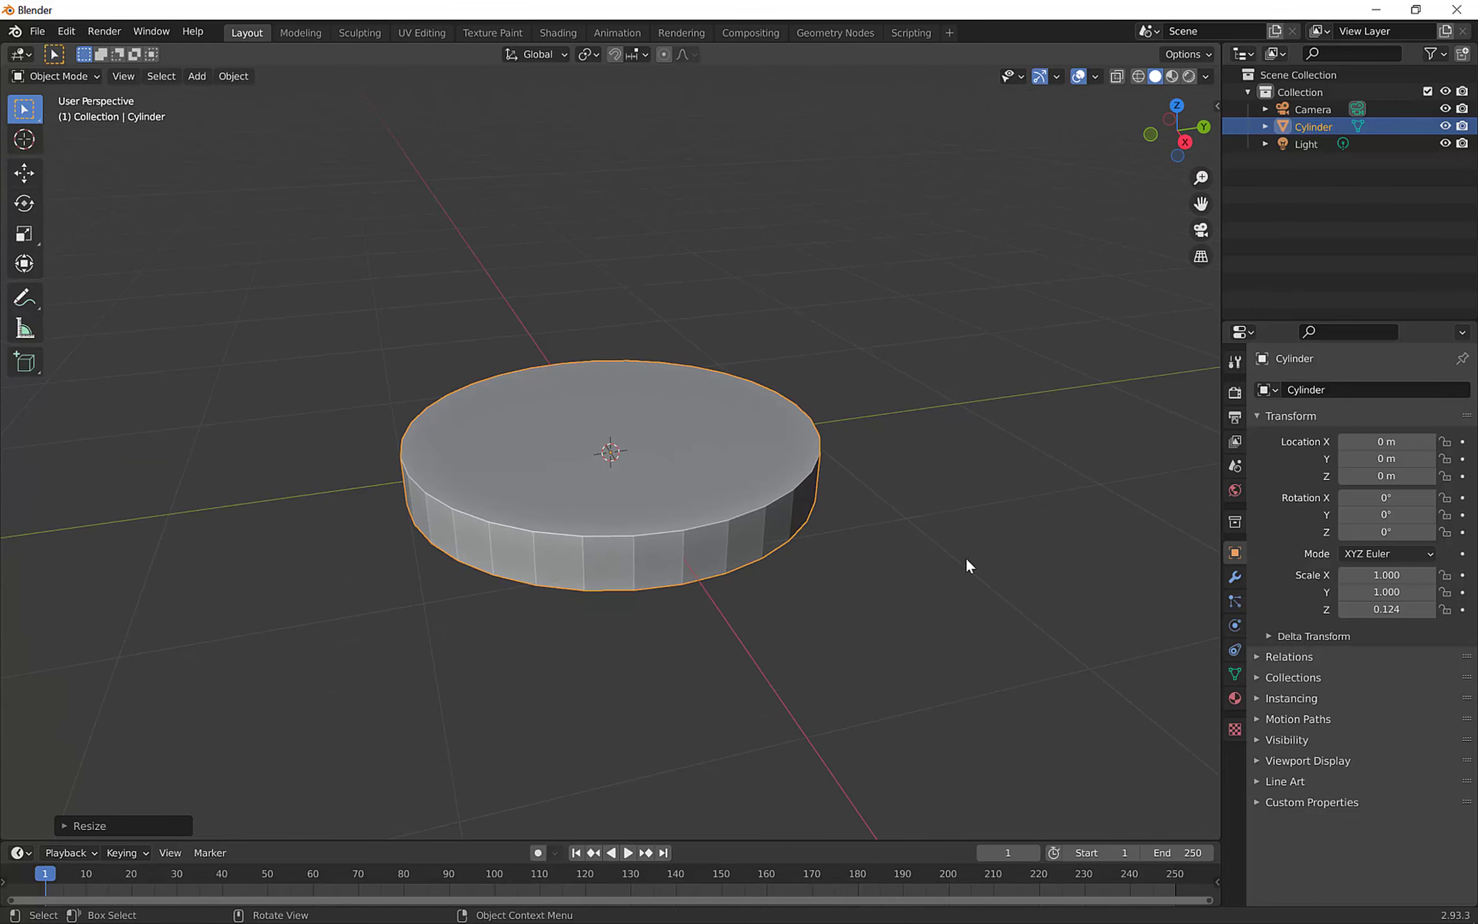
pyautogui.press('s')
pyautogui.press('z')
pyautogui.click(898, 531)
# Enlarge the whole disc uniformly, bringing its X and Y scale to about 1.859.
pyautogui.moveTo(898, 530); pyautogui.dragTo(625, 460, button='middle')
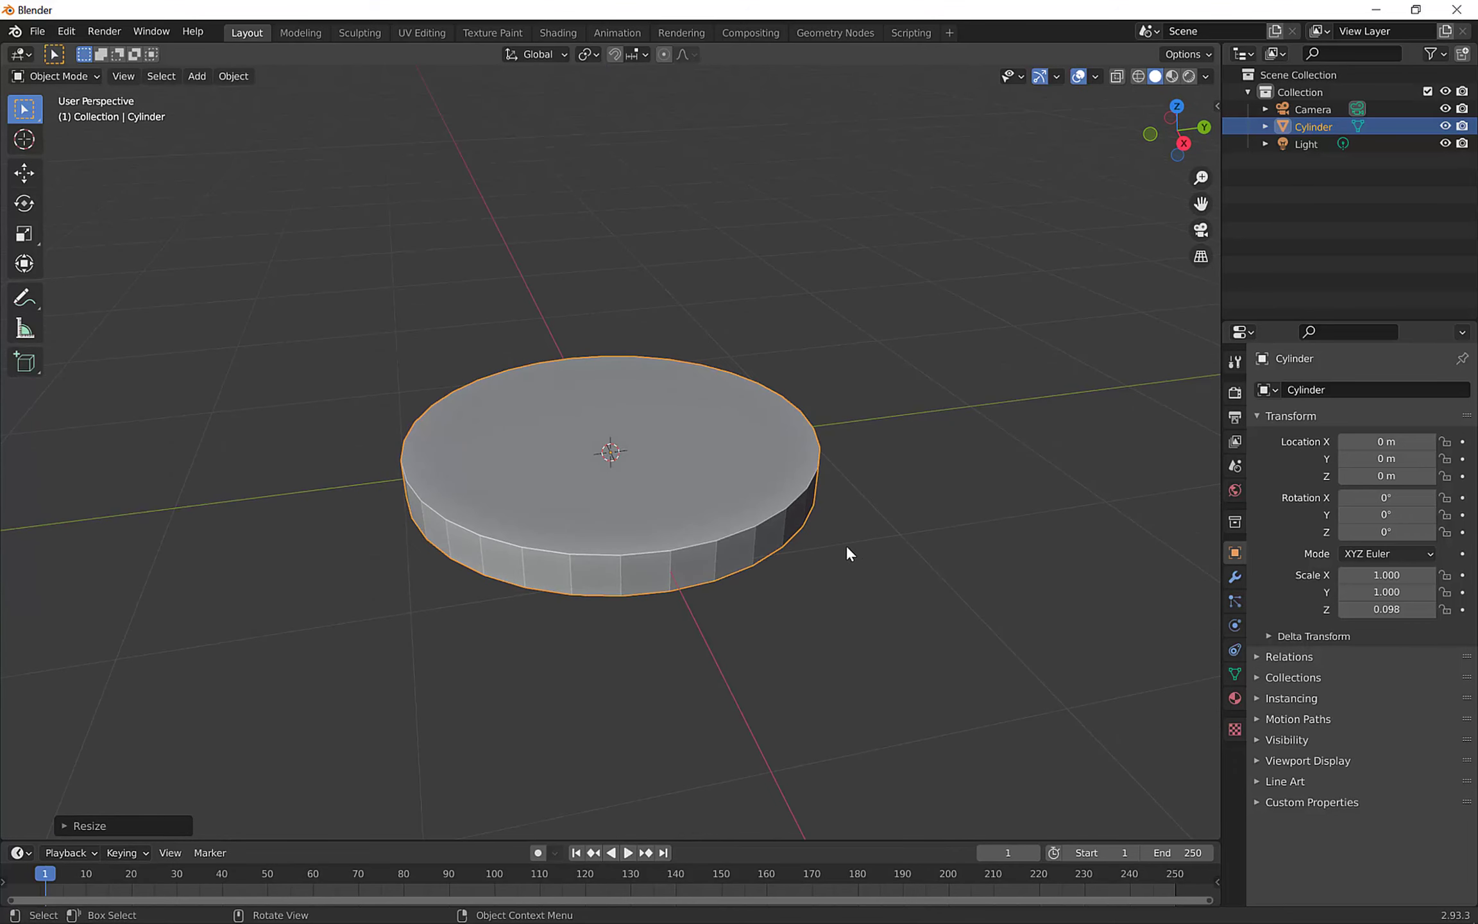
pyautogui.scroll(-3, 802, 538)
pyautogui.press('s')
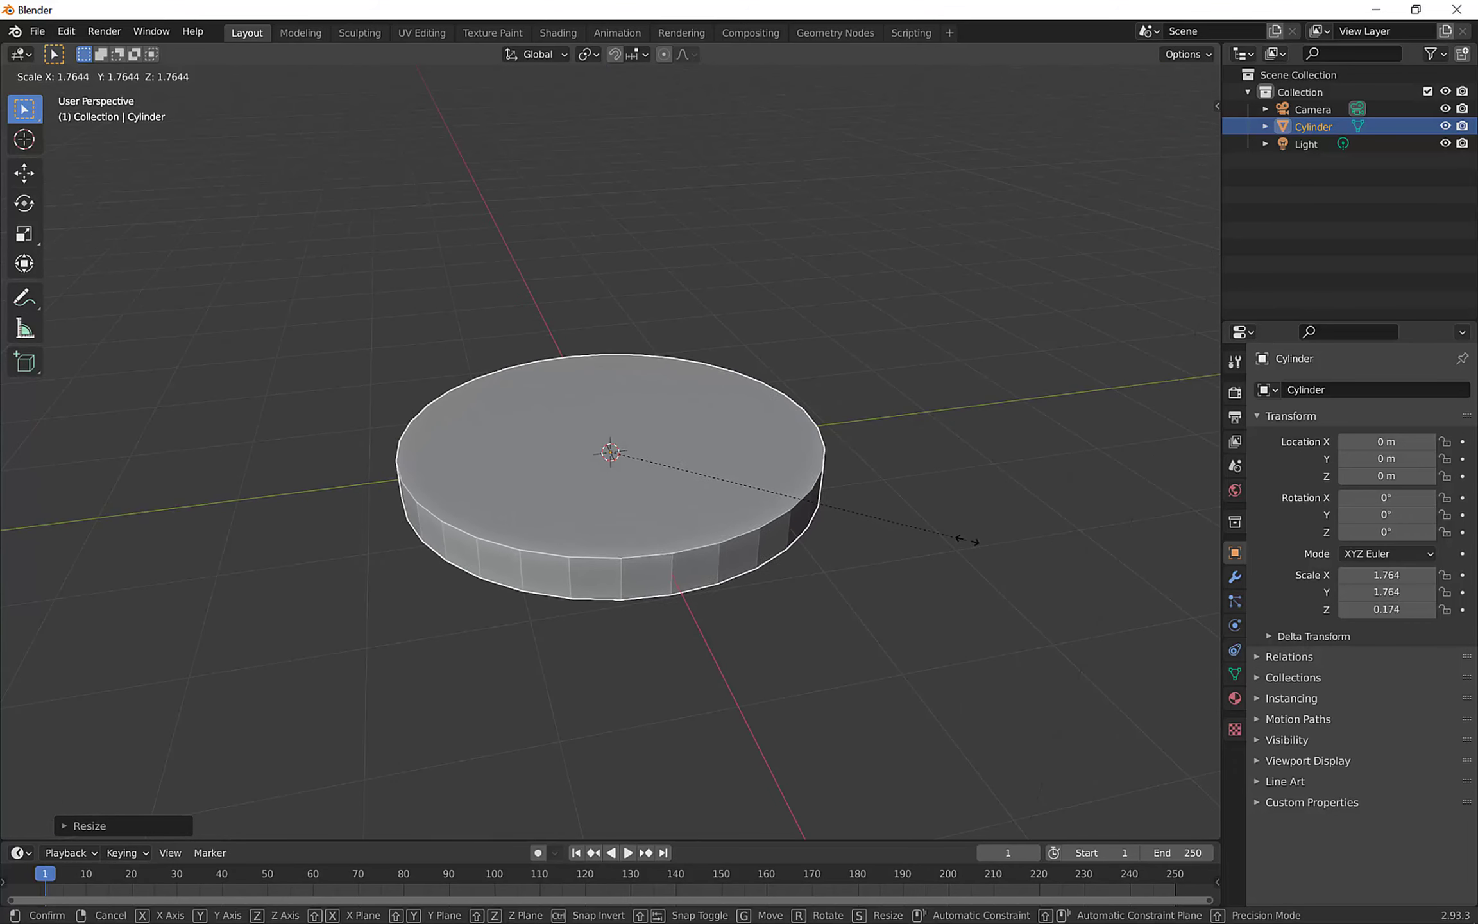
pyautogui.click(857, 544)
# Put the disc into Edit Mode.
pyautogui.moveTo(857, 544); pyautogui.dragTo(819, 541, button='middle')
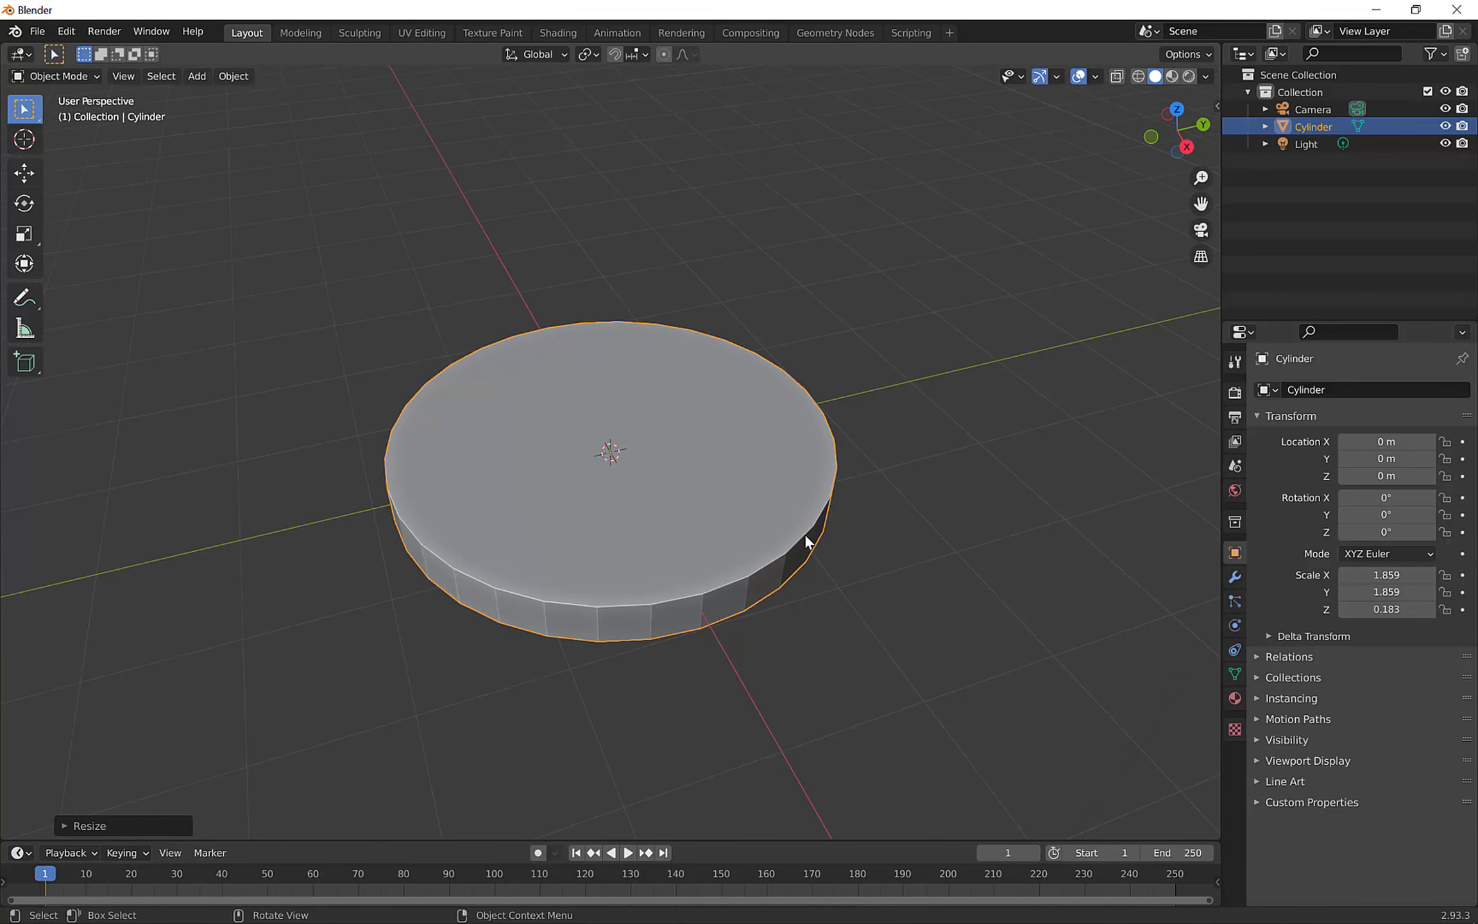
pyautogui.press('Tab')
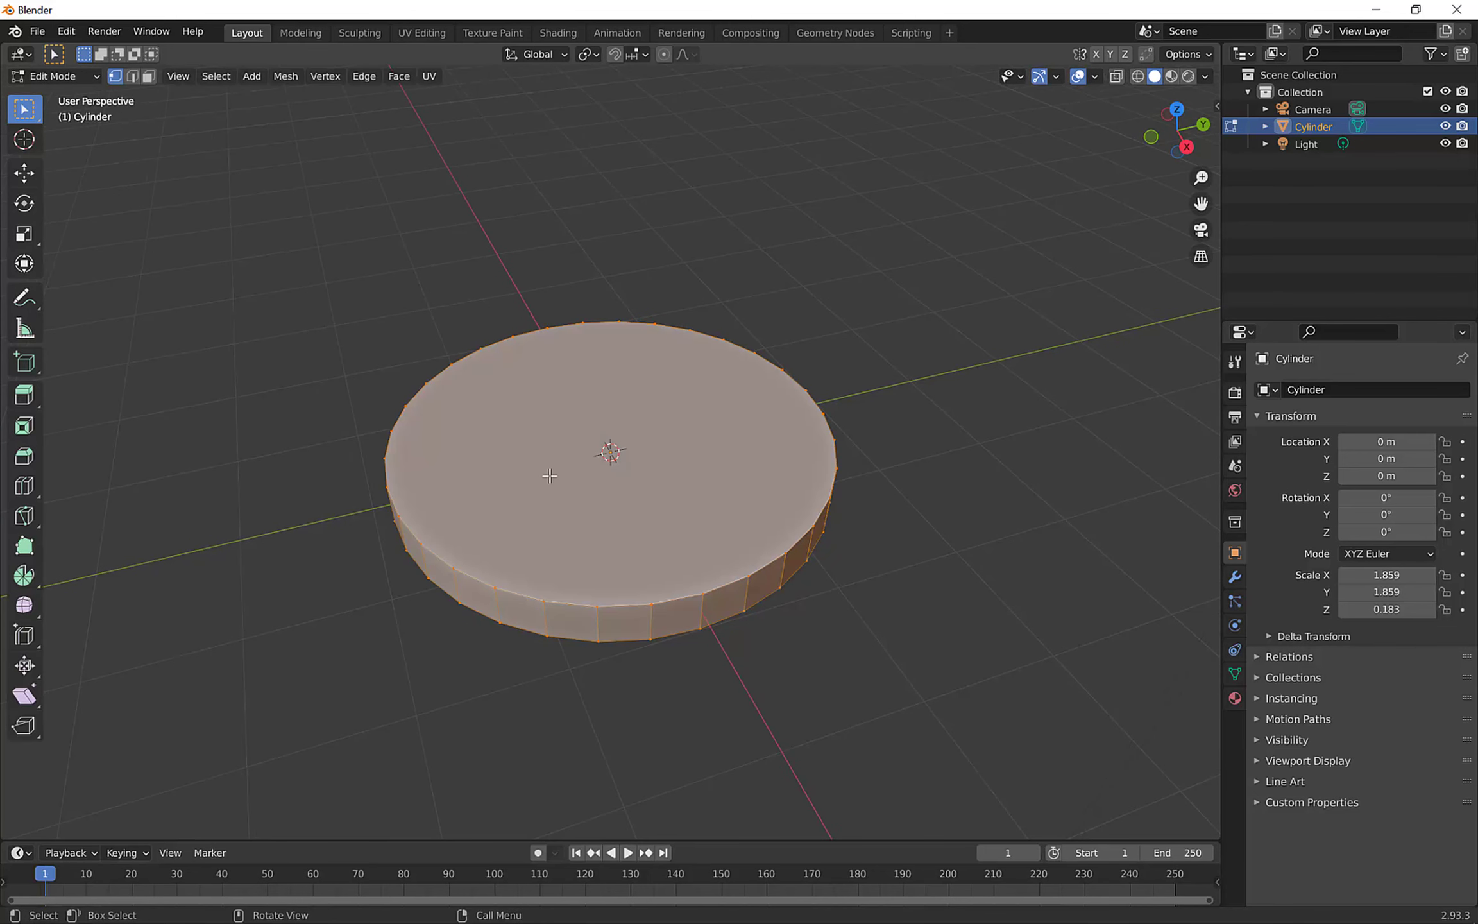
pyautogui.press('Tab')
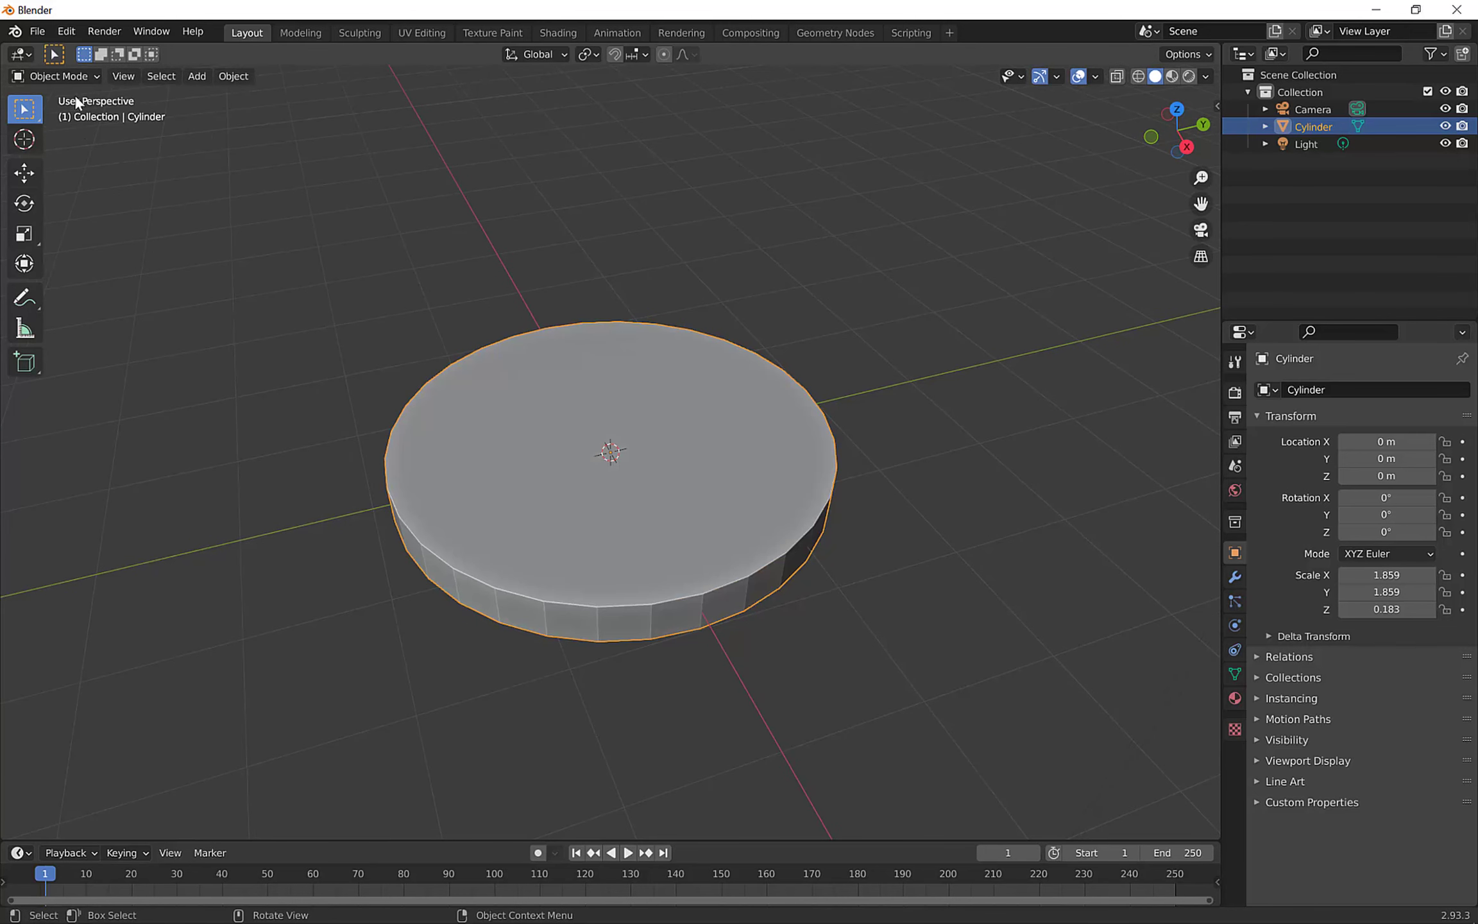
pyautogui.click(69, 76)
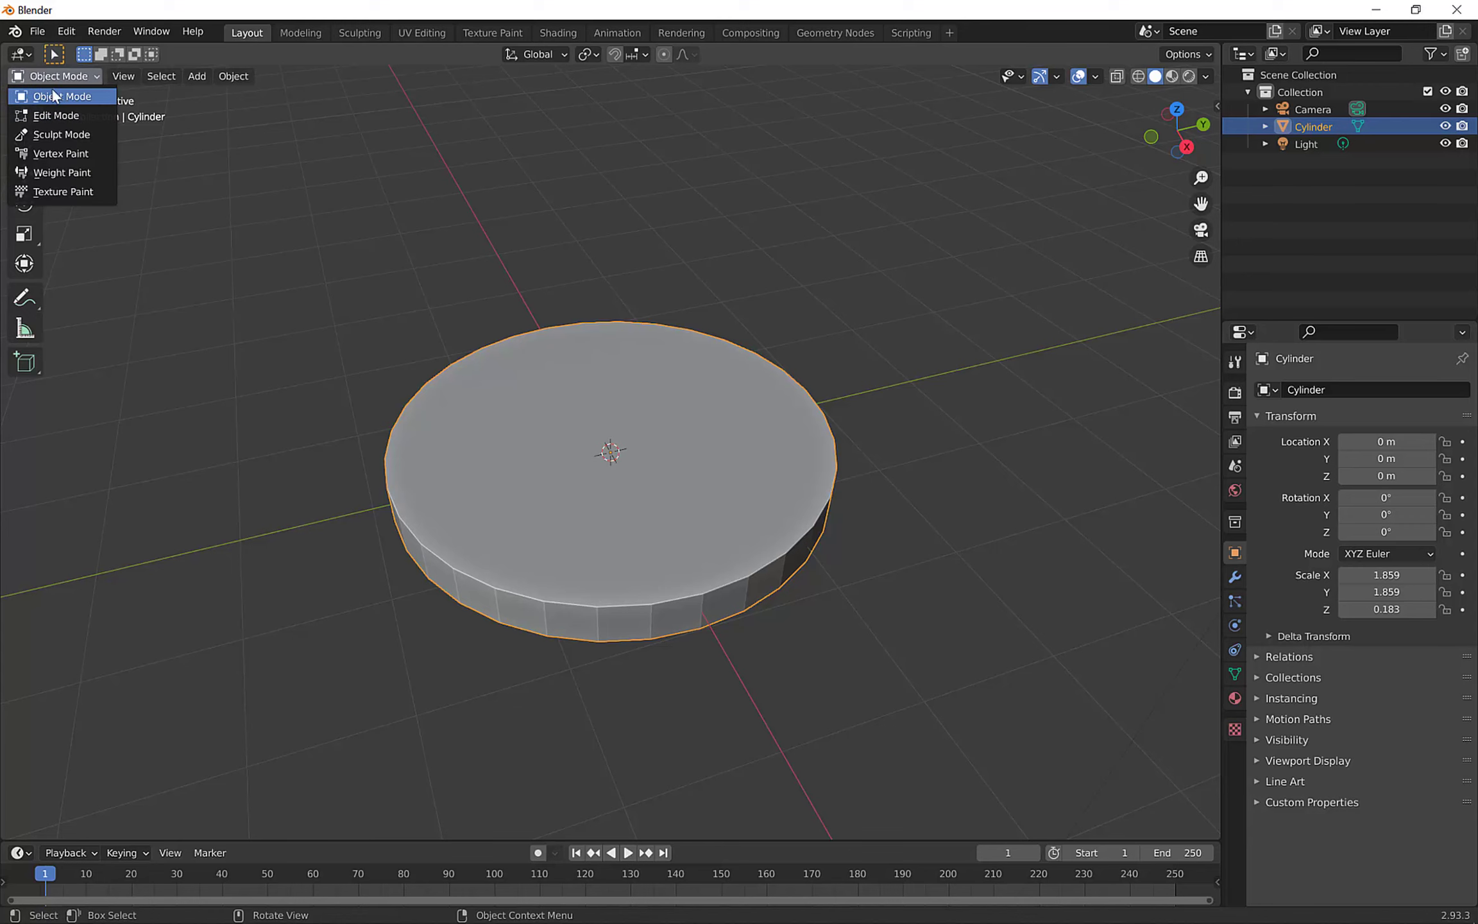
pyautogui.click(70, 119)
# Turn on face selection and select several individual side faces of the disc one after another.
pyautogui.moveTo(611, 434)
pyautogui.mouseDown(button='middle')
pyautogui.moveTo(643, 422)
pyautogui.moveTo(598, 406)
pyautogui.mouseUp(button='middle')
pyautogui.click(149, 77)
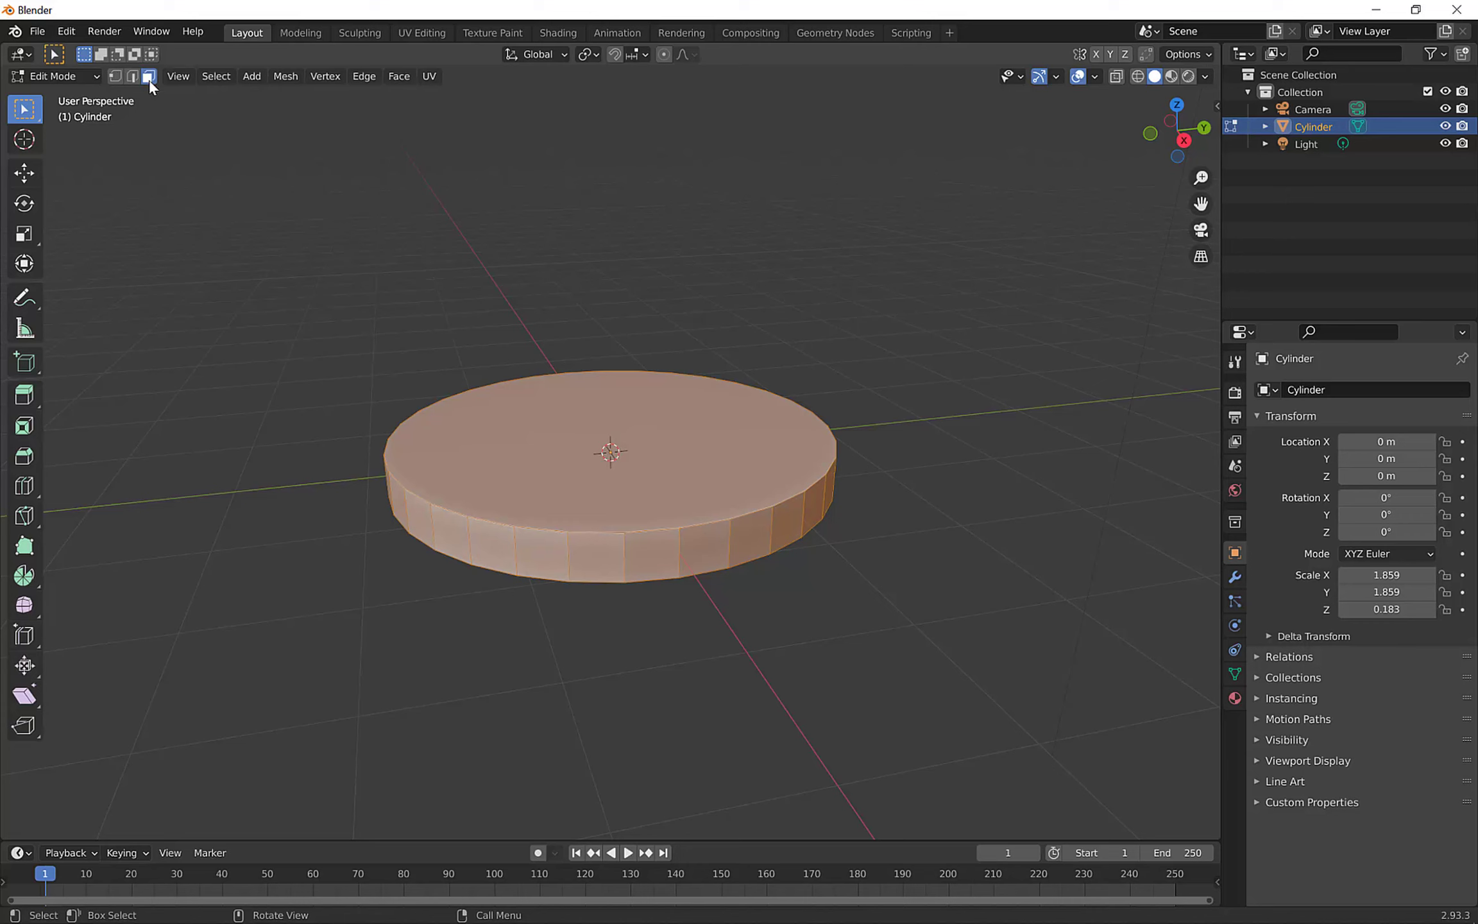
pyautogui.click(563, 507)
pyautogui.moveTo(601, 534); pyautogui.dragTo(605, 557, button='middle')
pyautogui.click(583, 581)
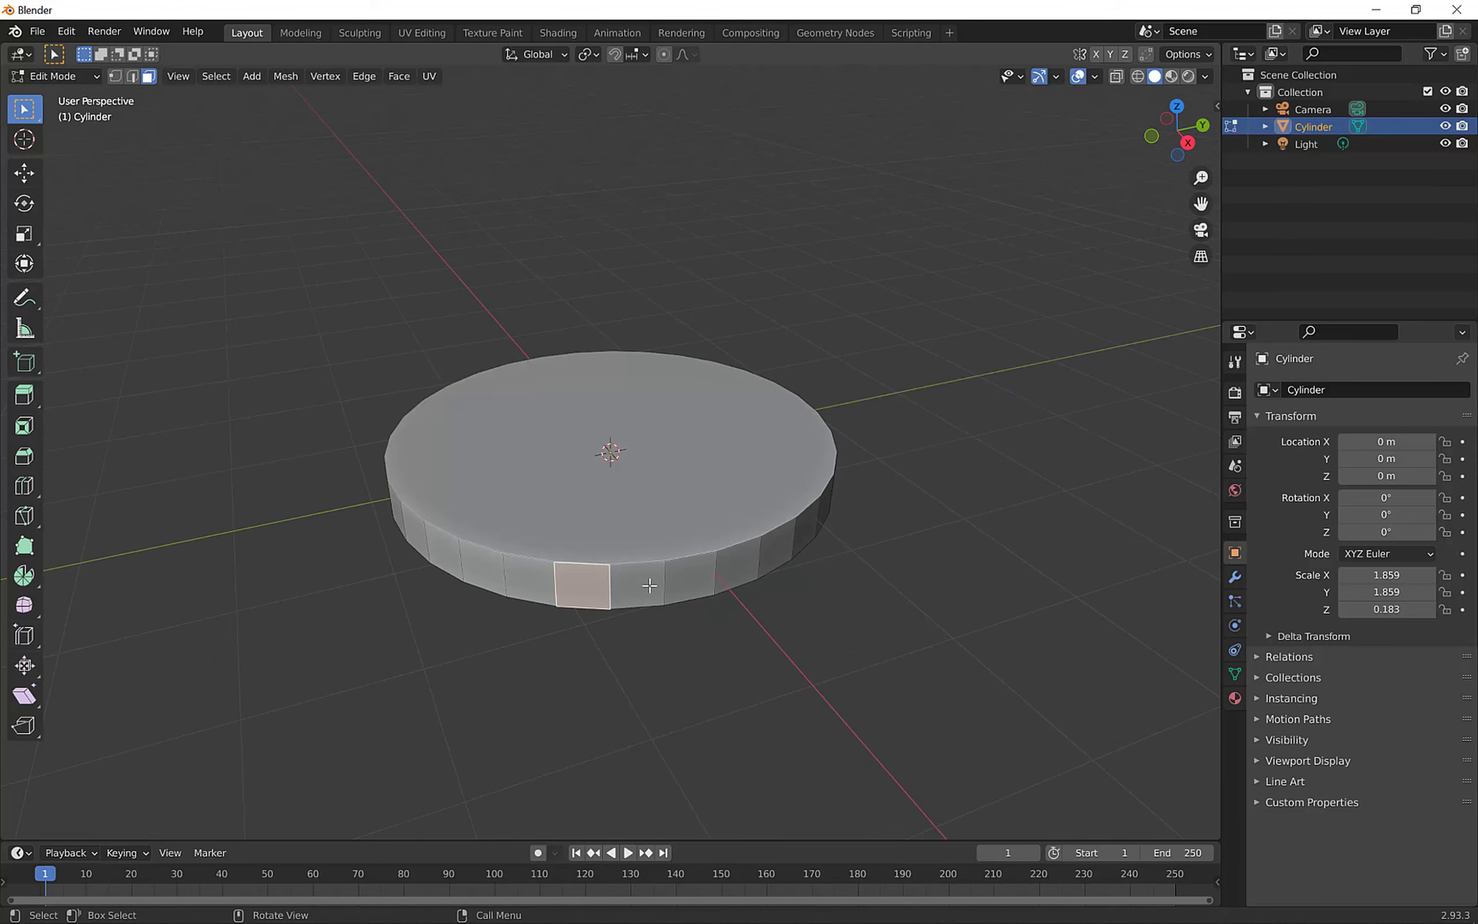
pyautogui.click(682, 578)
pyautogui.click(539, 573)
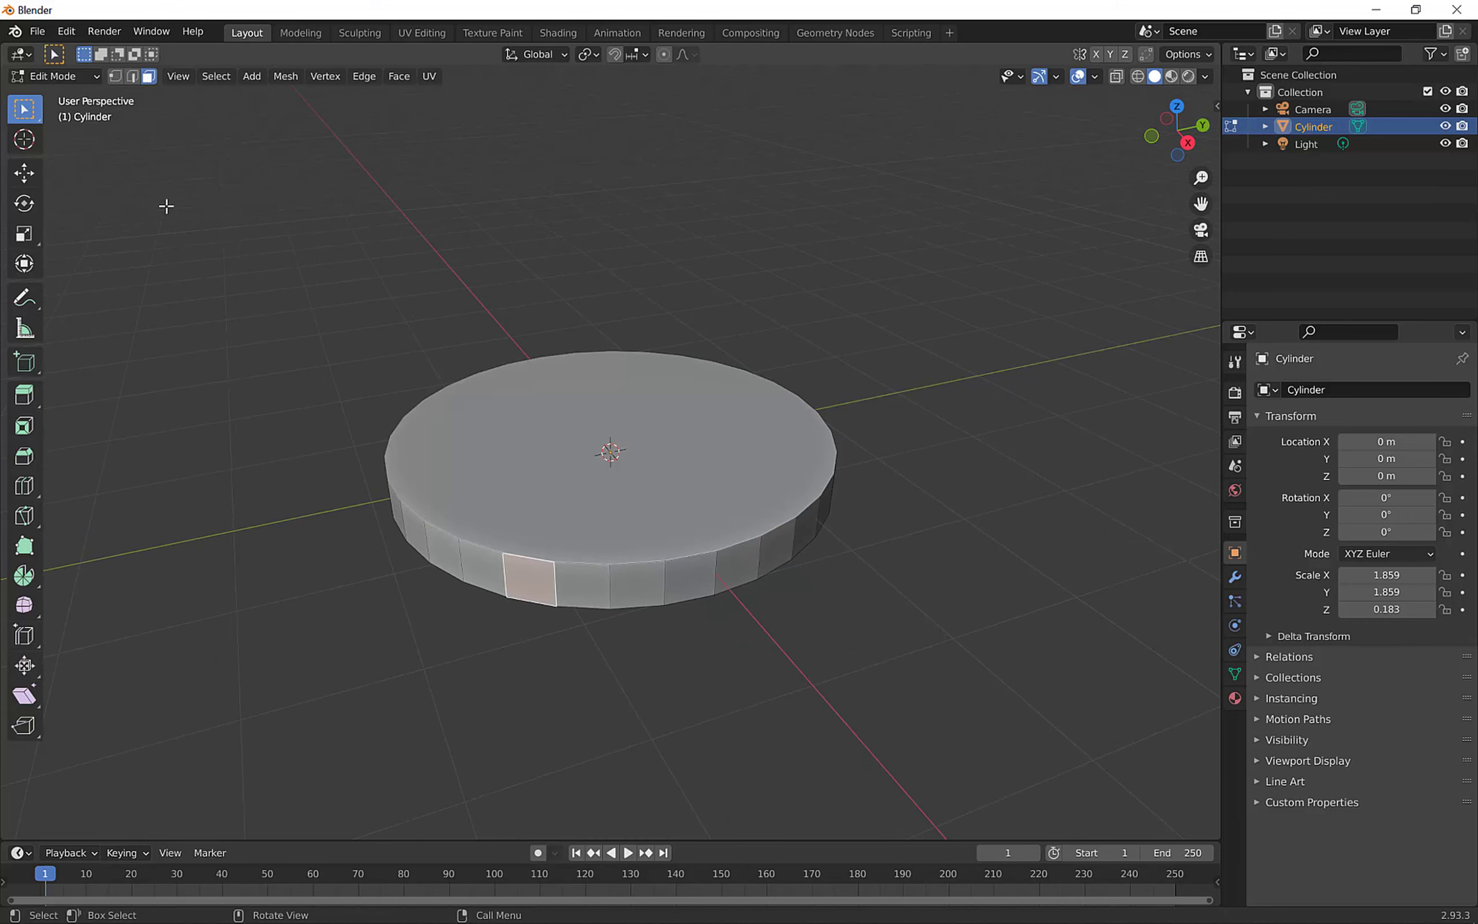
# Turn on edge selection and select several single edges around the disc's side and rim.
pyautogui.click(131, 79)
pyautogui.click(608, 584)
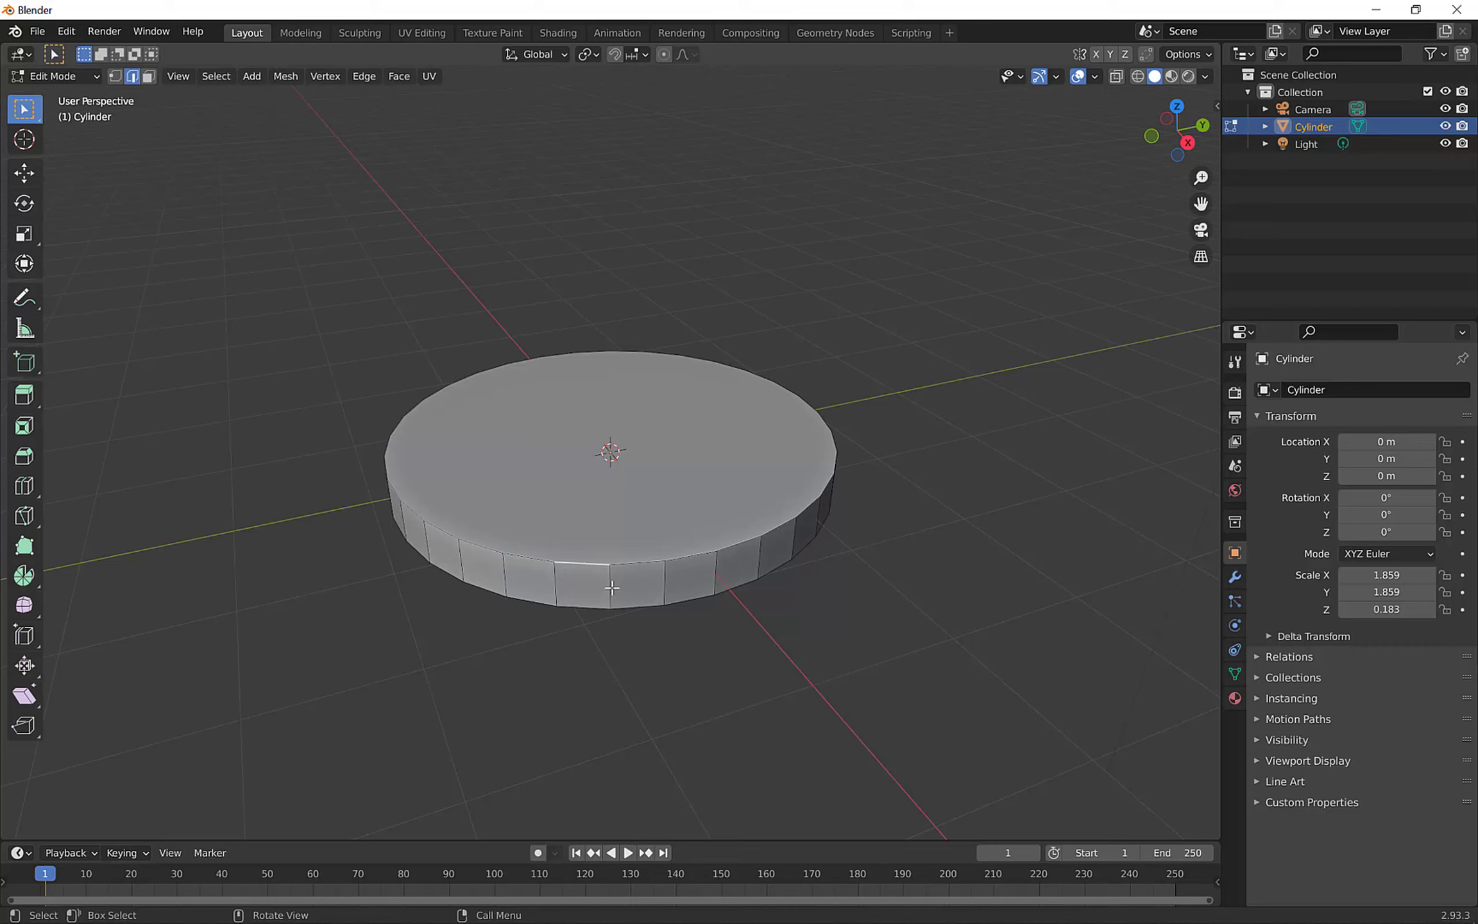
pyautogui.click(666, 582)
pyautogui.click(616, 582)
pyautogui.click(658, 582)
pyautogui.click(359, 361)
pyautogui.click(665, 561)
# Turn on vertex selection and select one vertex on the disc's front upper rim.
pyautogui.click(116, 80)
pyautogui.click(593, 581)
pyautogui.moveTo(643, 603); pyautogui.dragTo(644, 583, button='middle')
pyautogui.scroll(4, 638, 582)
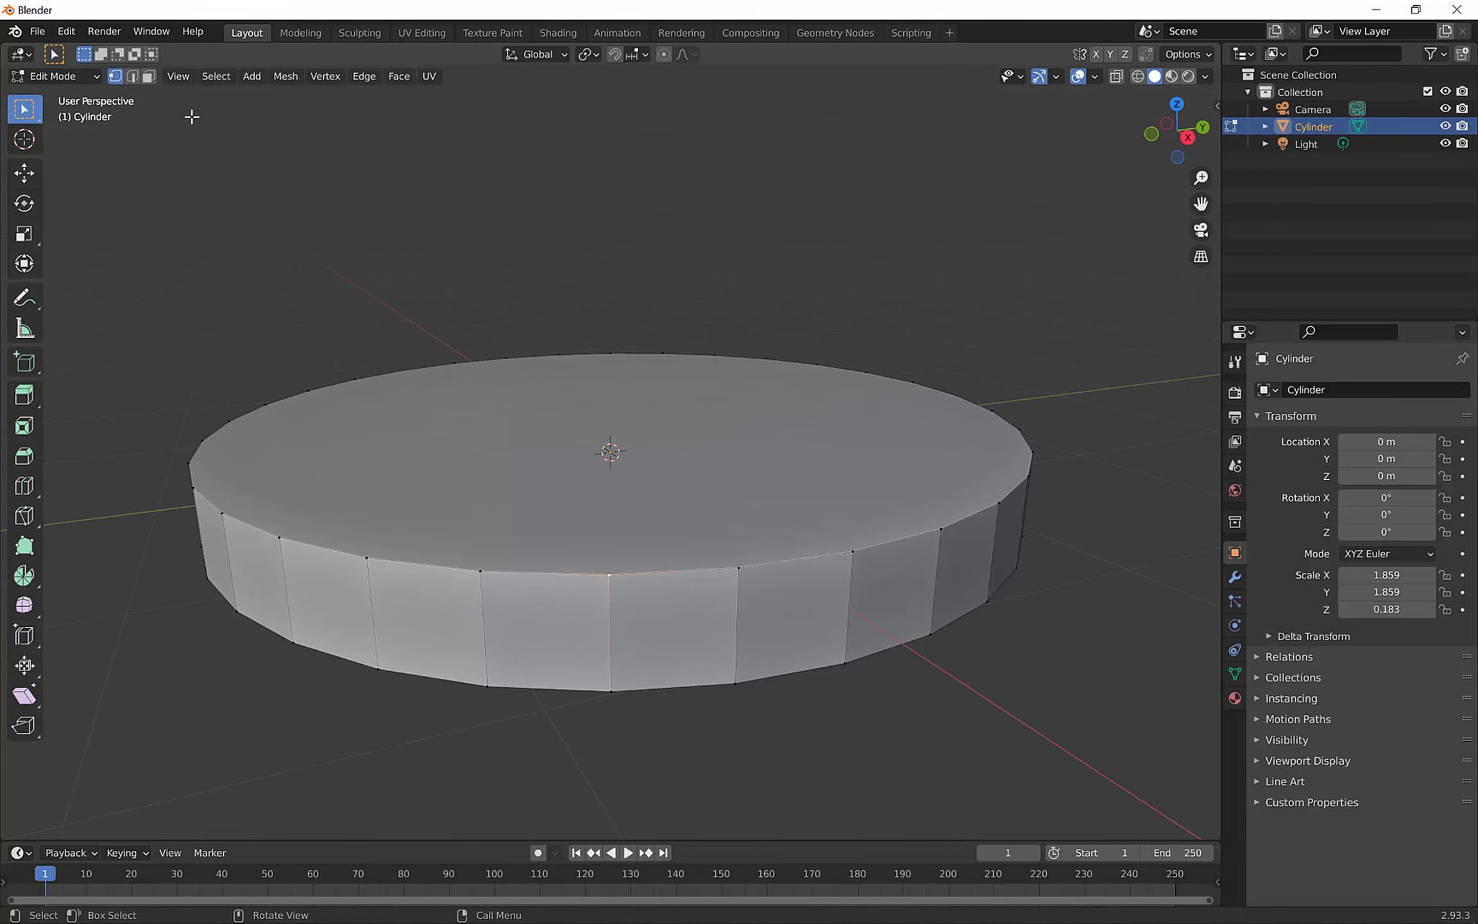
# Select the disc's whole top face in face selection and inset it by about 0.18 m.
pyautogui.click(531, 442)
pyautogui.moveTo(532, 442); pyautogui.dragTo(631, 564, button='middle')
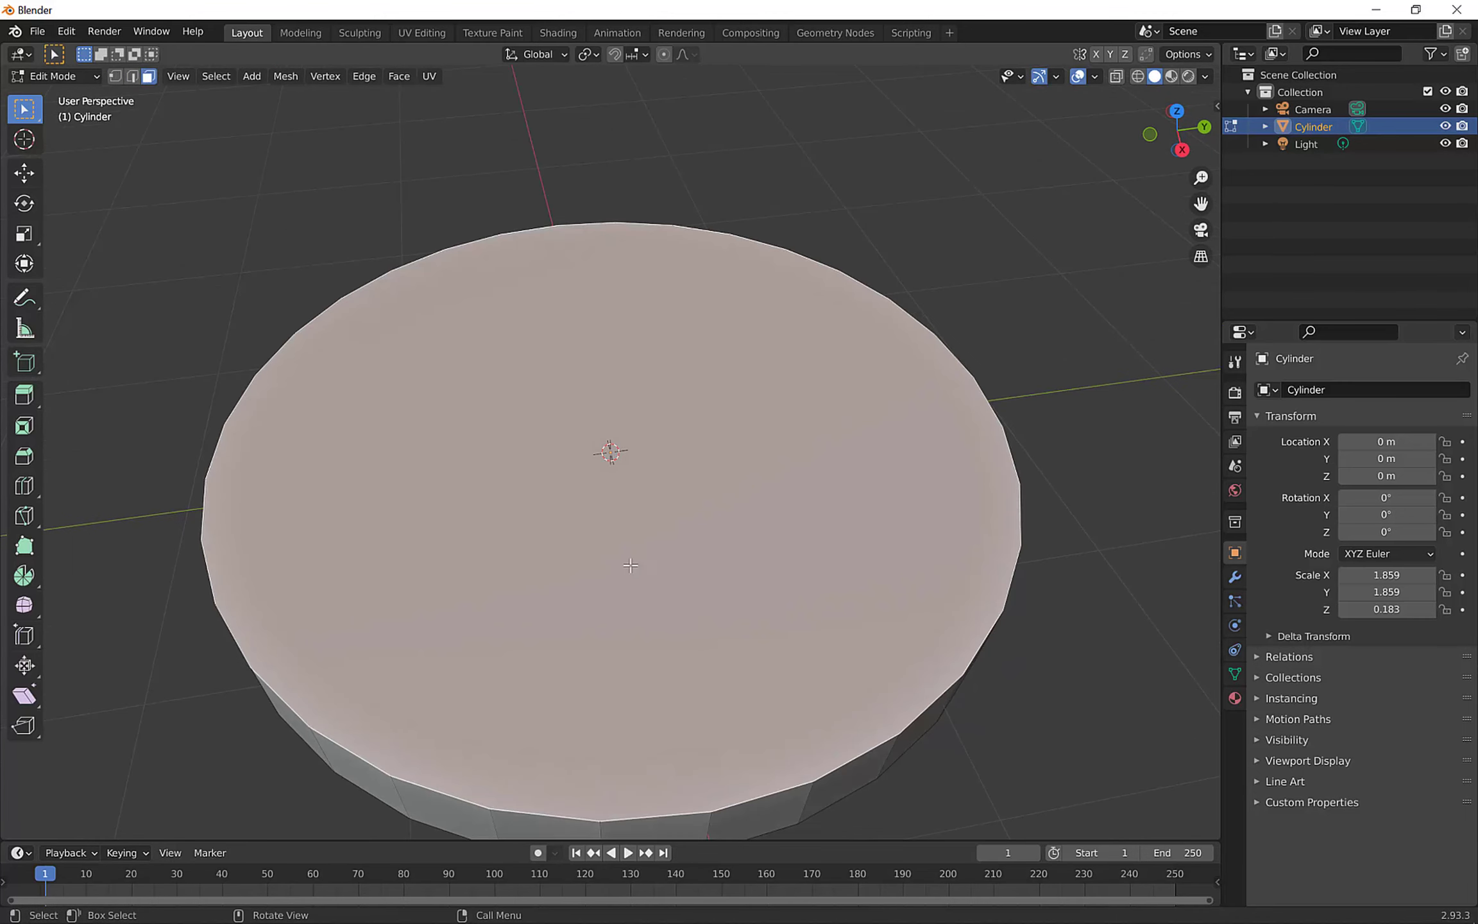
pyautogui.scroll(-1, 668, 601)
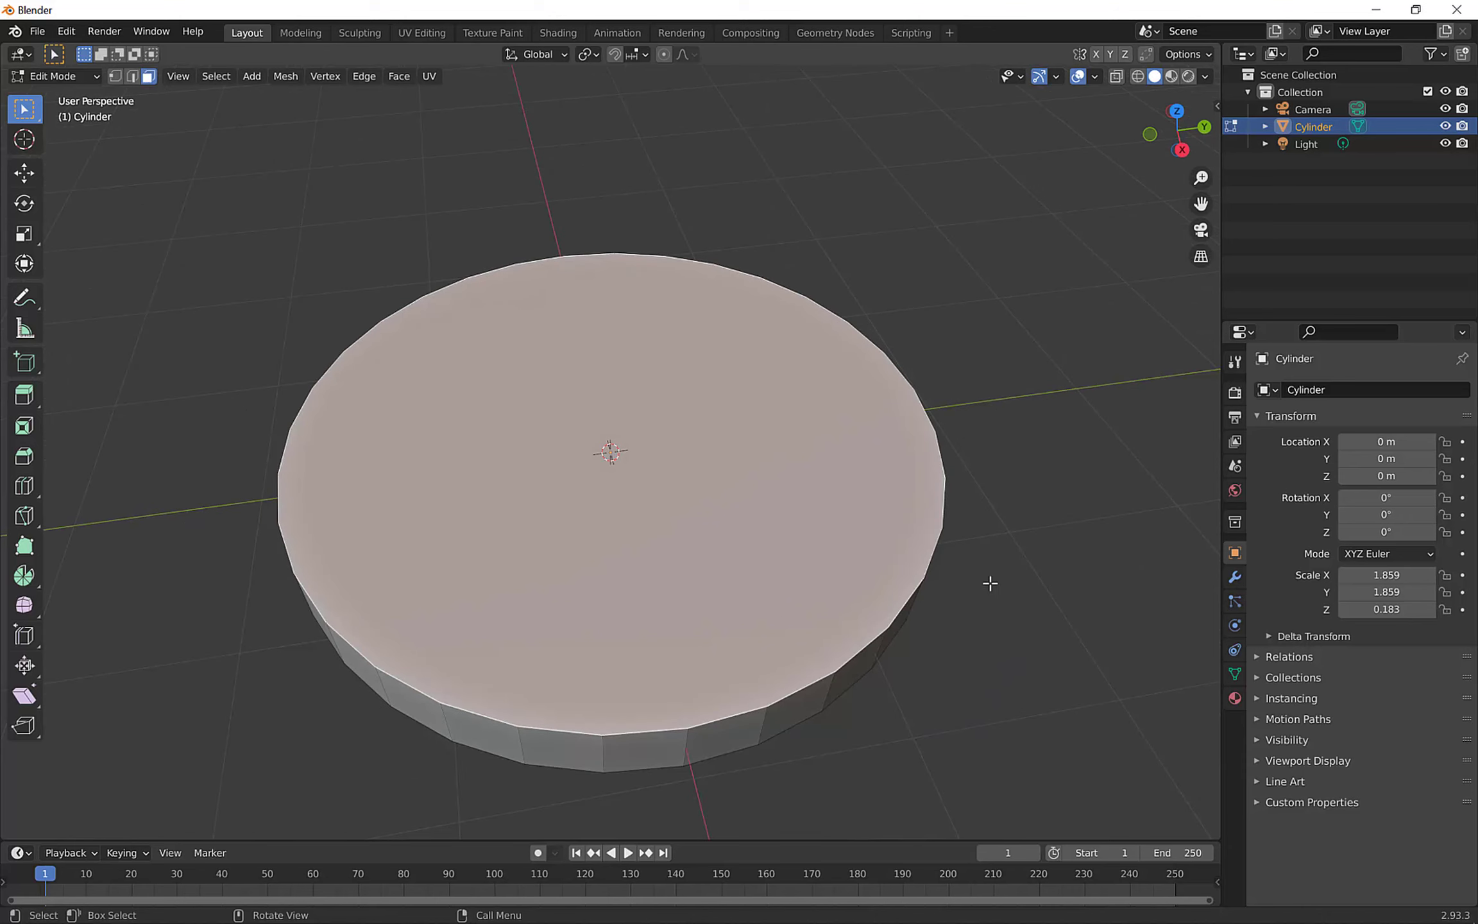
pyautogui.press('i')
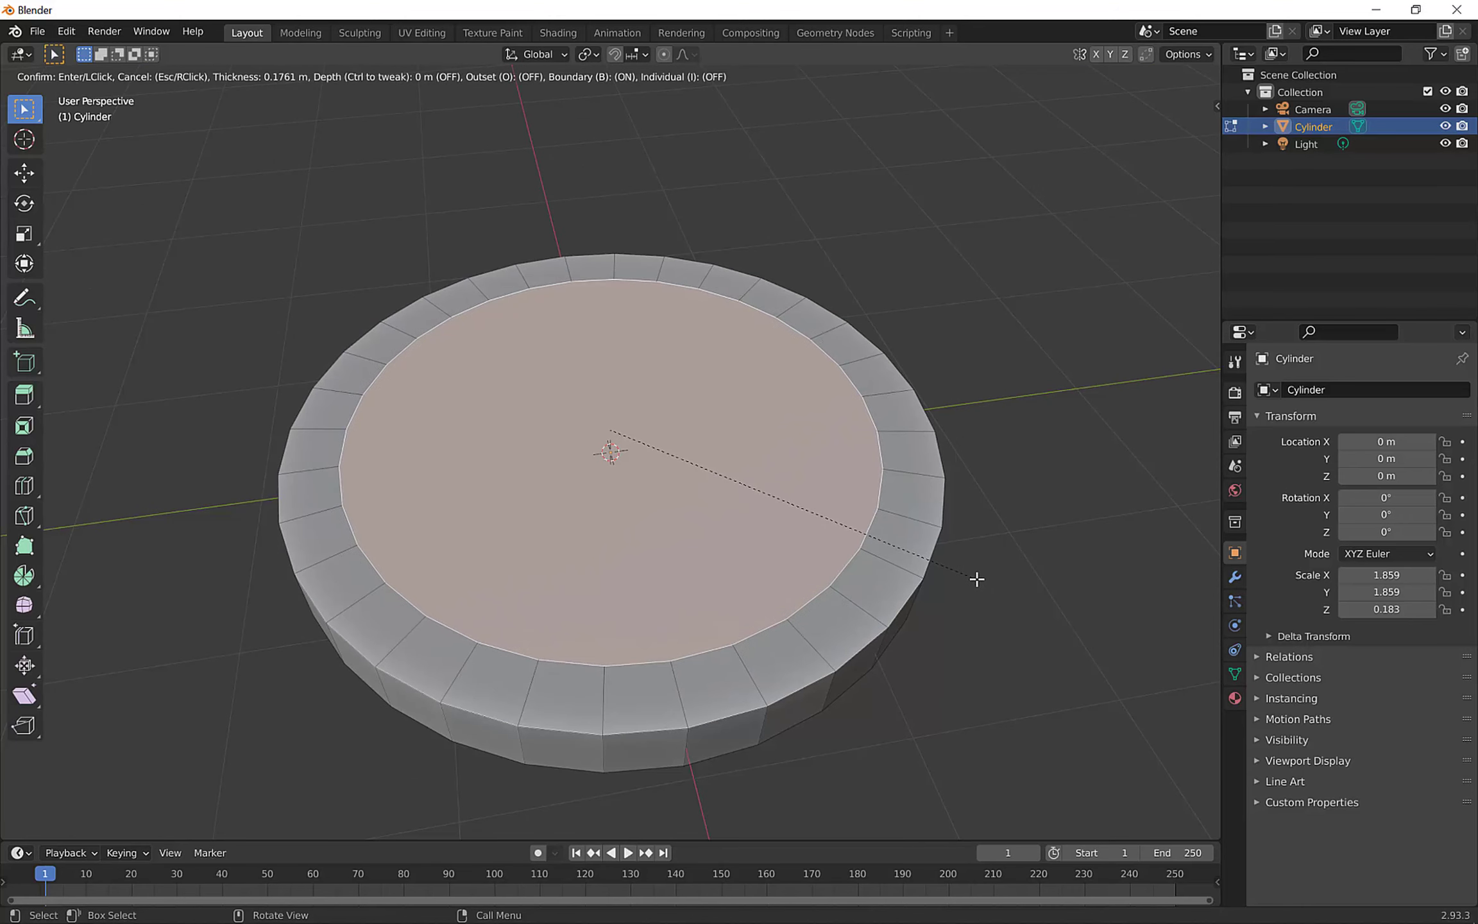
pyautogui.click(976, 579)
# Inset the inner top face two more times, leaving a second narrow ring, a wider third ring and a small central face.
pyautogui.press('i')
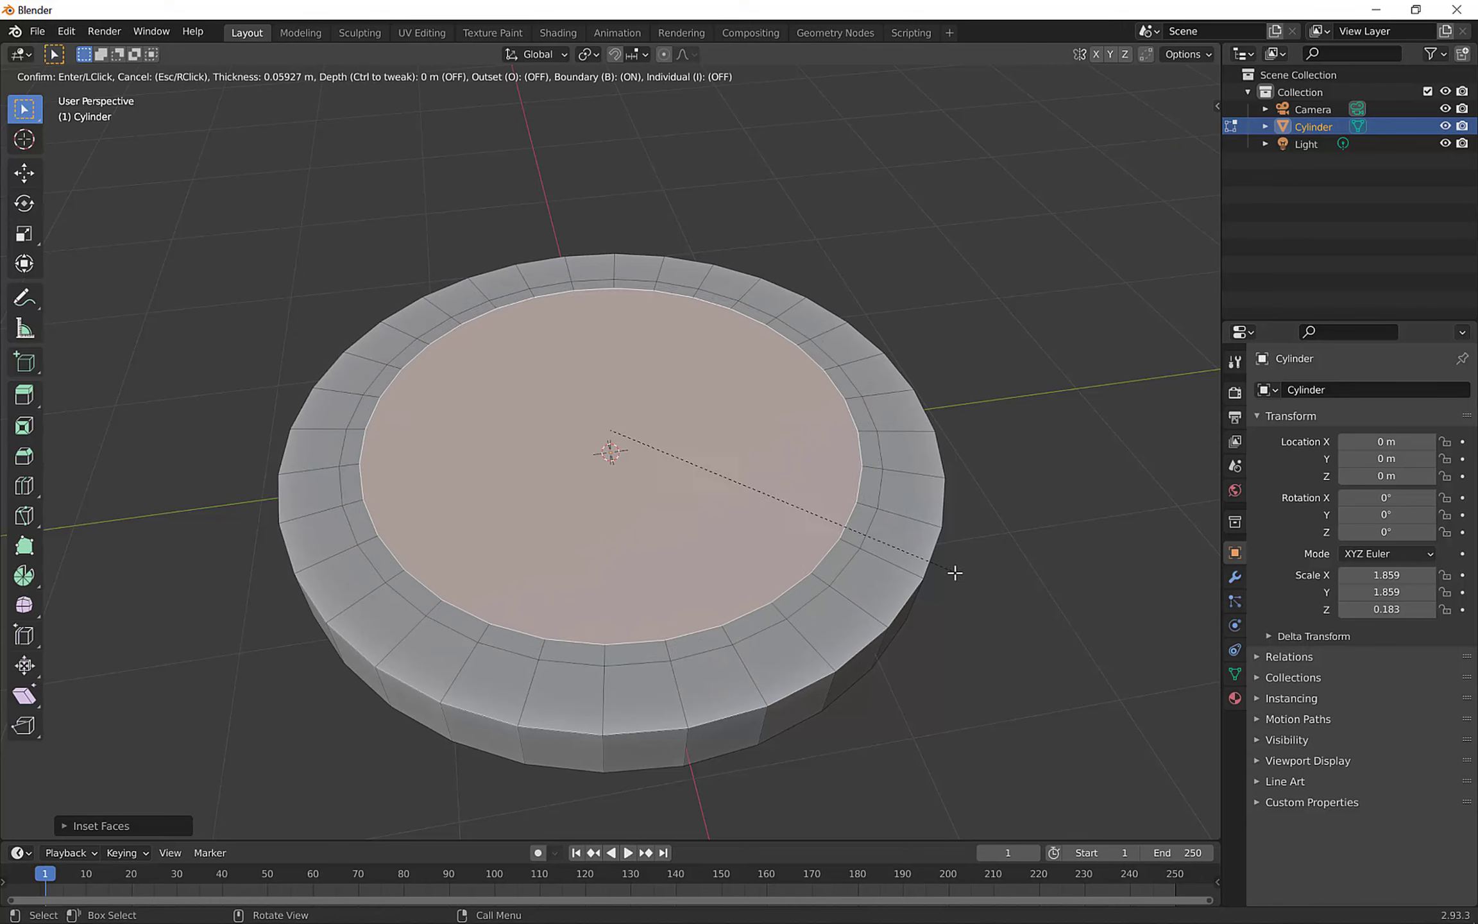
pyautogui.click(934, 566)
pyautogui.press('i')
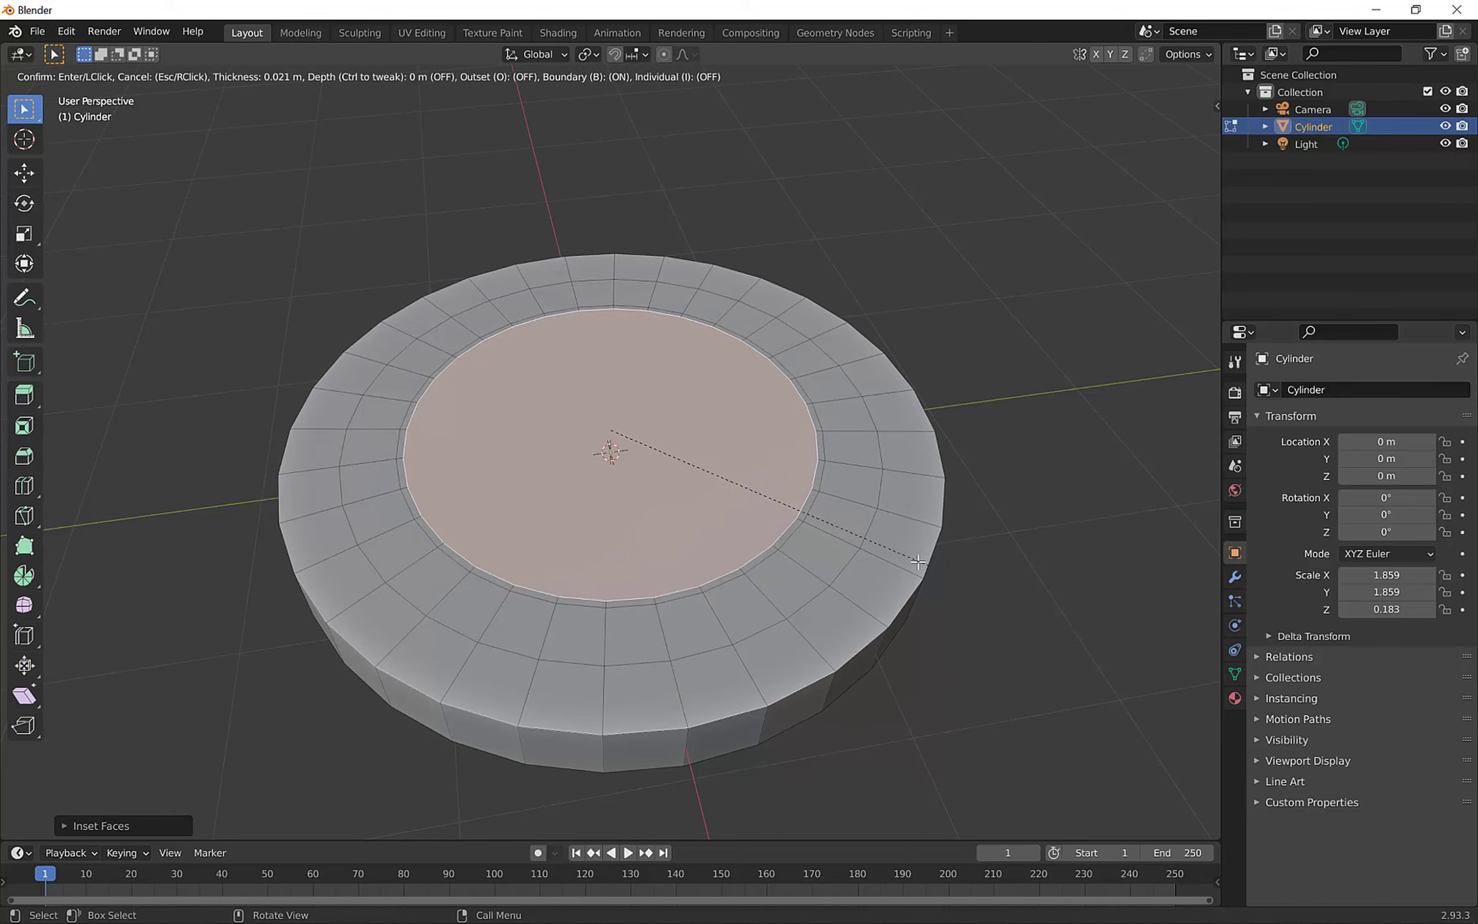
pyautogui.click(861, 541)
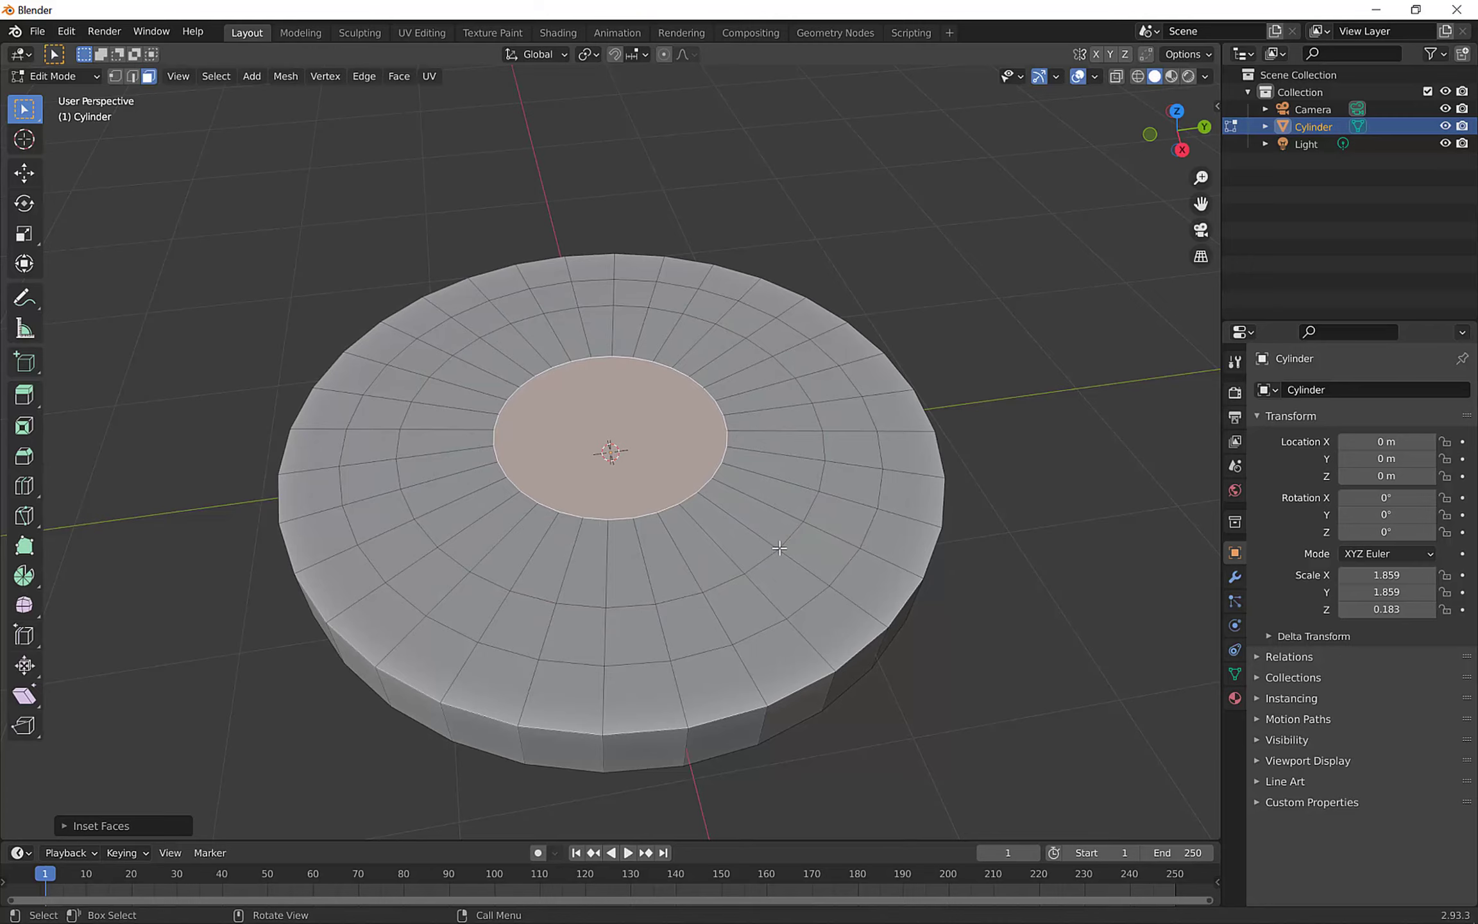
# Extrude the middle ring of top faces together with the central face upward by about 0.067 m.
pyautogui.moveTo(738, 536)
pyautogui.mouseDown(button='middle')
pyautogui.moveTo(696, 494)
pyautogui.moveTo(699, 523)
pyautogui.moveTo(732, 514)
pyautogui.moveTo(718, 547)
pyautogui.mouseUp(button='middle')
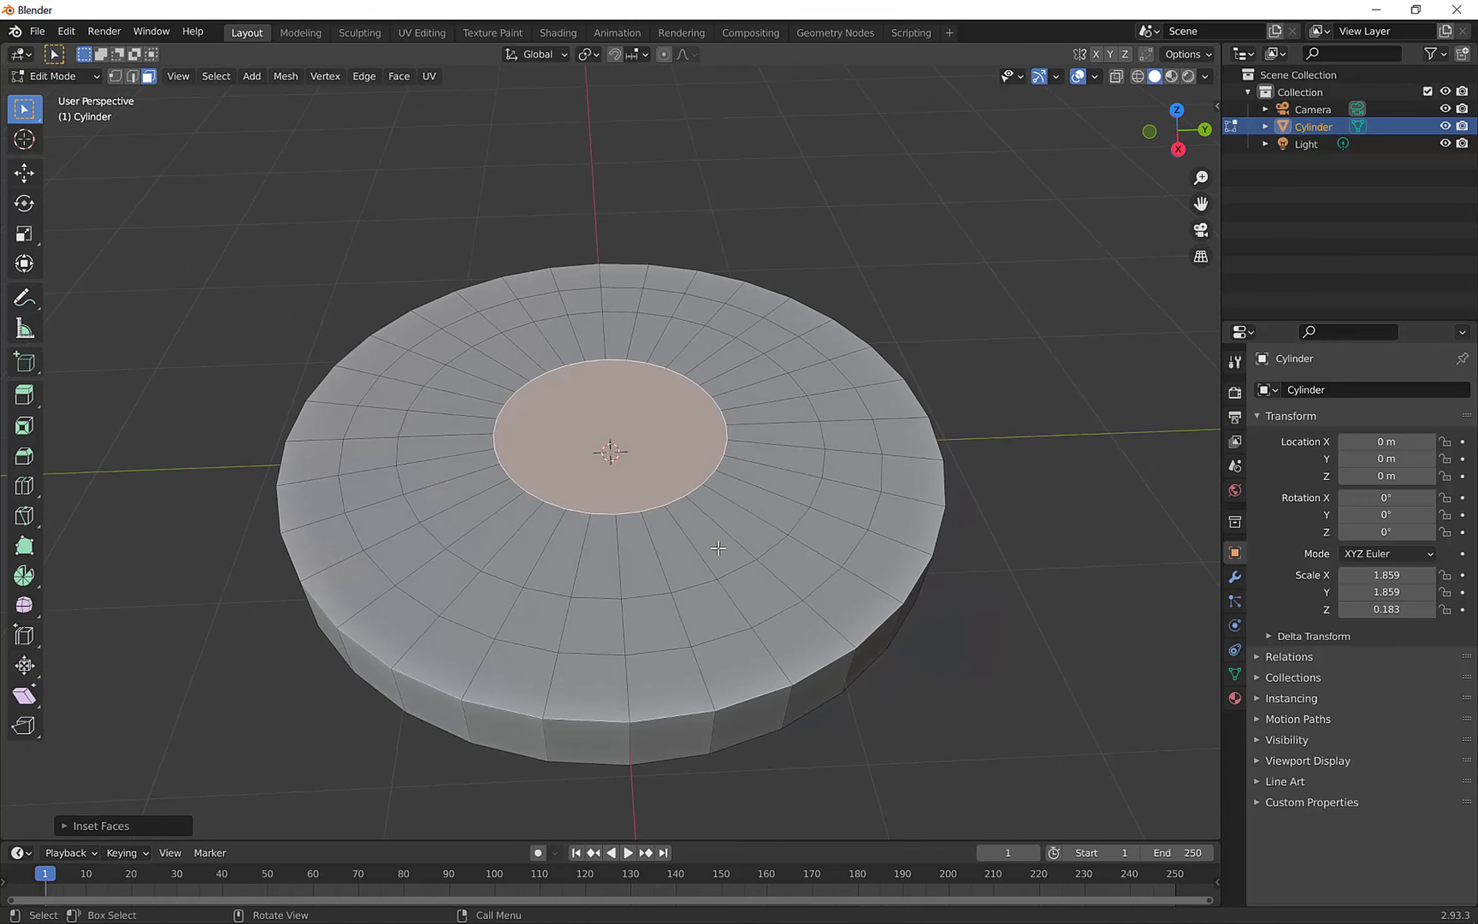
pyautogui.keyDown('alt'); pyautogui.click(512, 606); pyautogui.keyUp('alt')
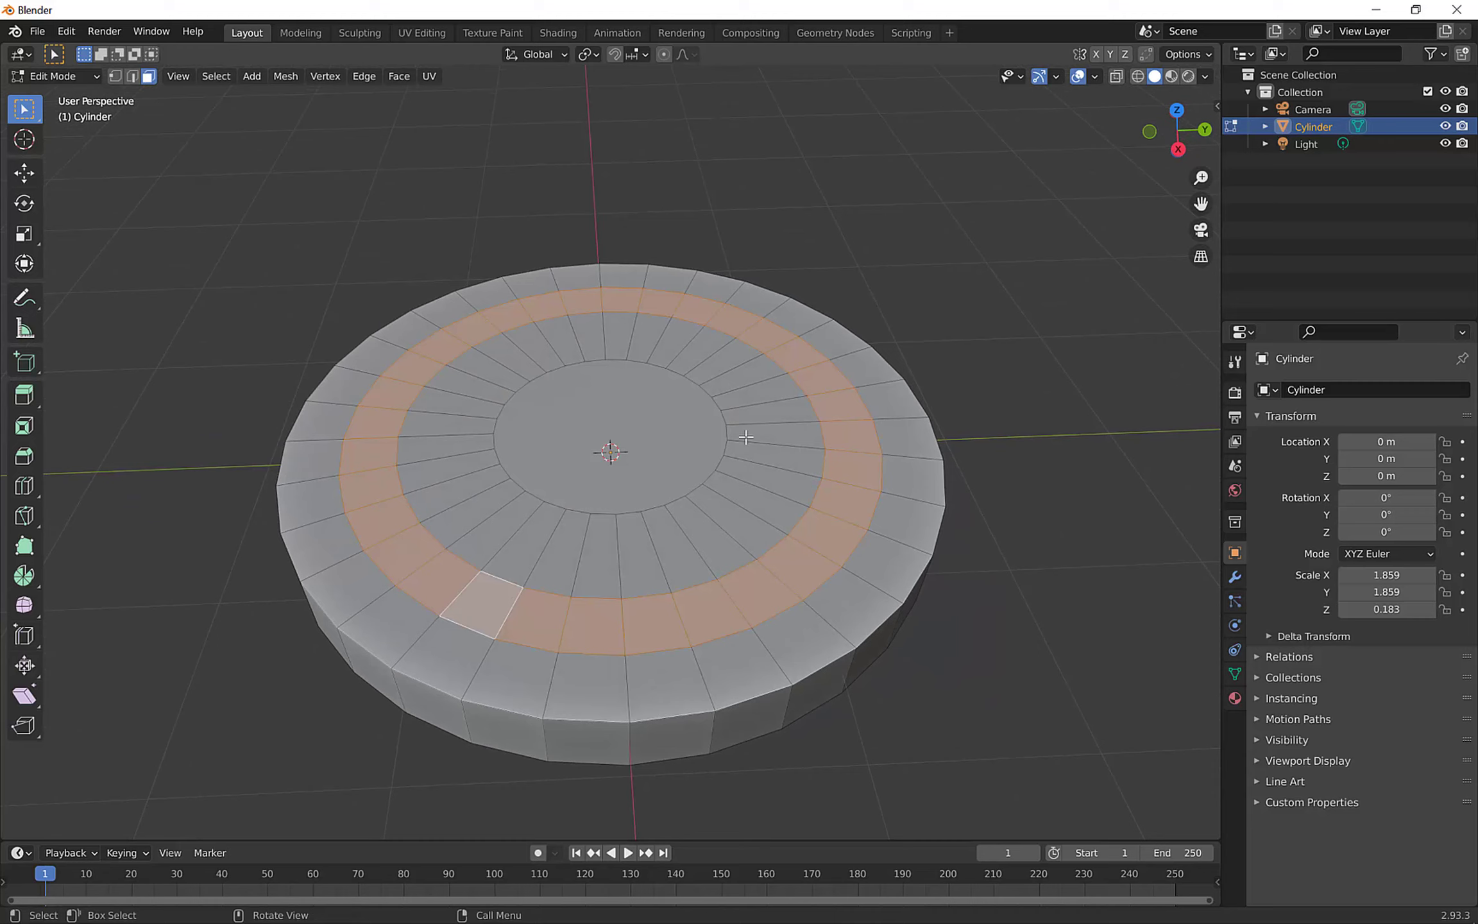
pyautogui.keyDown('shift'); pyautogui.click(632, 432); pyautogui.keyUp('shift')
pyautogui.moveTo(632, 432); pyautogui.dragTo(660, 538, button='middle')
pyautogui.scroll(2, 662, 505)
pyautogui.scroll(1, 676, 593)
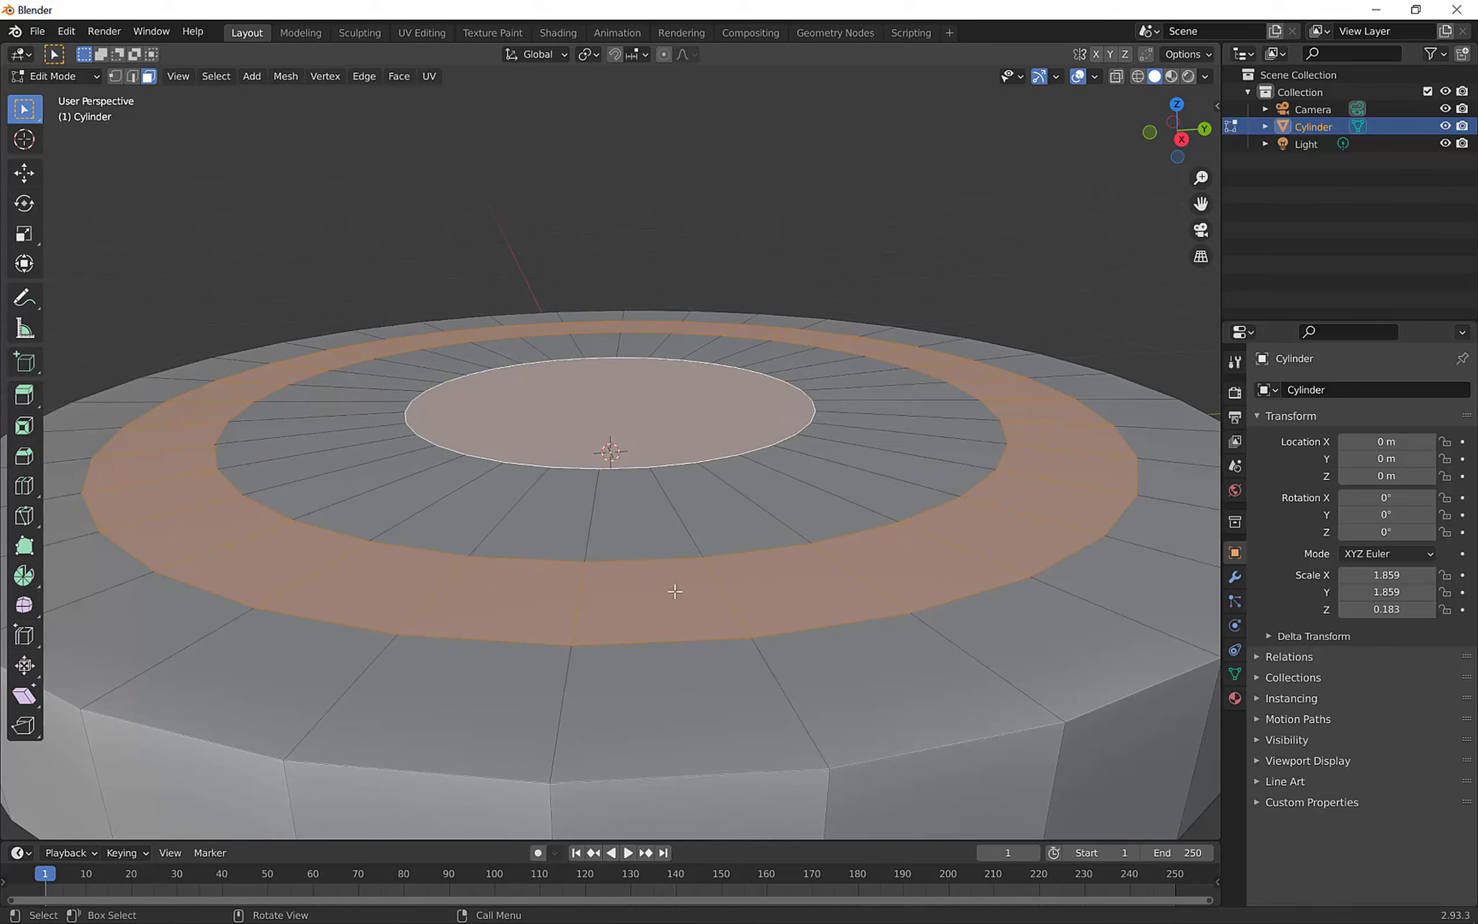
pyautogui.scroll(-1, 643, 472)
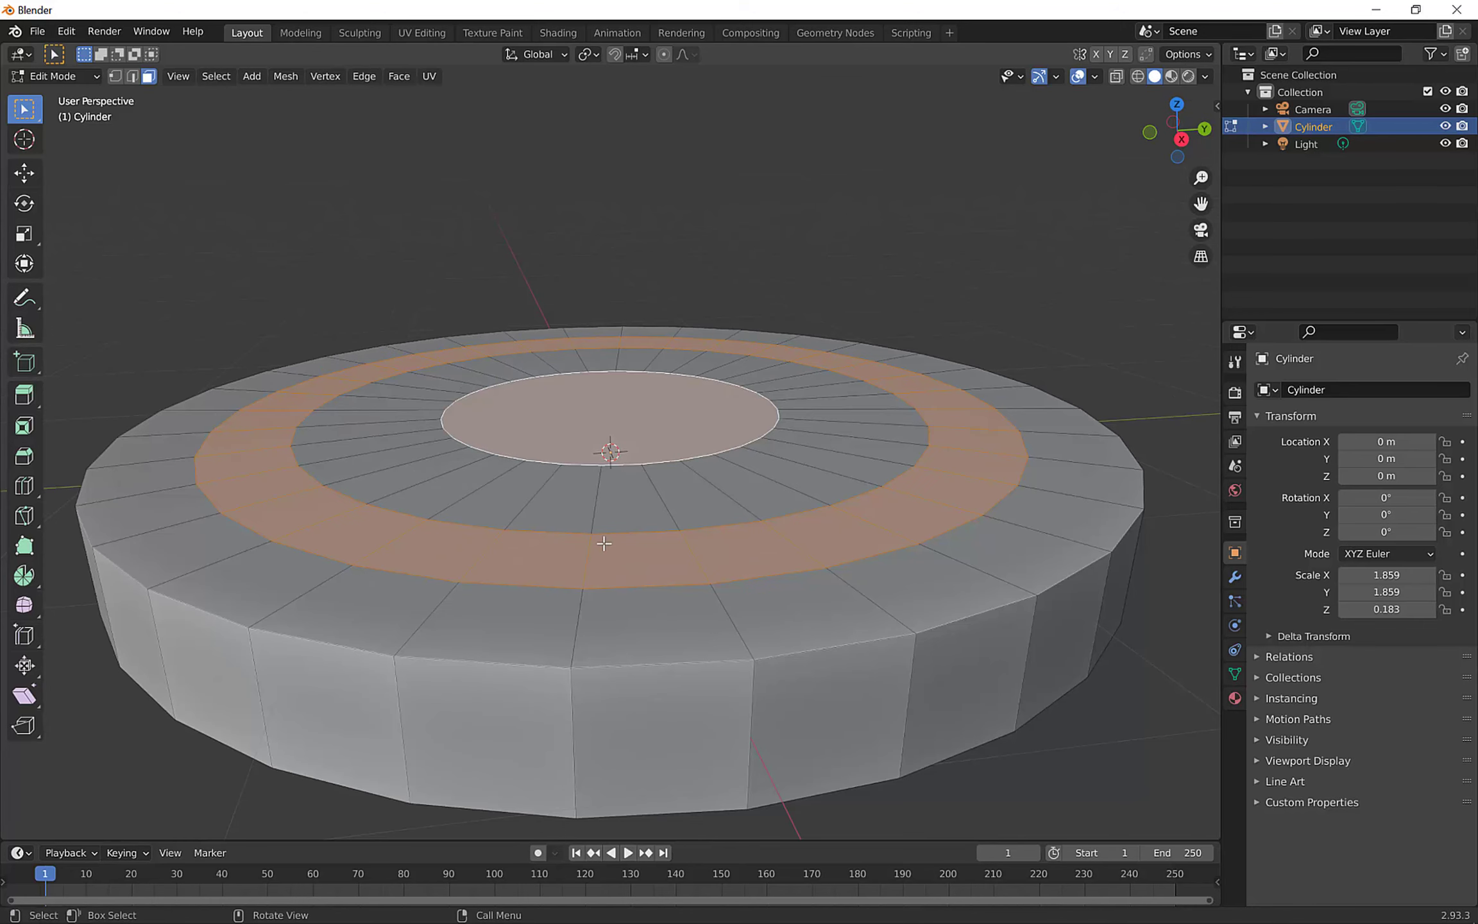
pyautogui.scroll(1, 604, 543)
pyautogui.moveTo(596, 579); pyautogui.dragTo(667, 593, button='middle')
pyautogui.scroll(1, 593, 570)
pyautogui.scroll(-1, 596, 584)
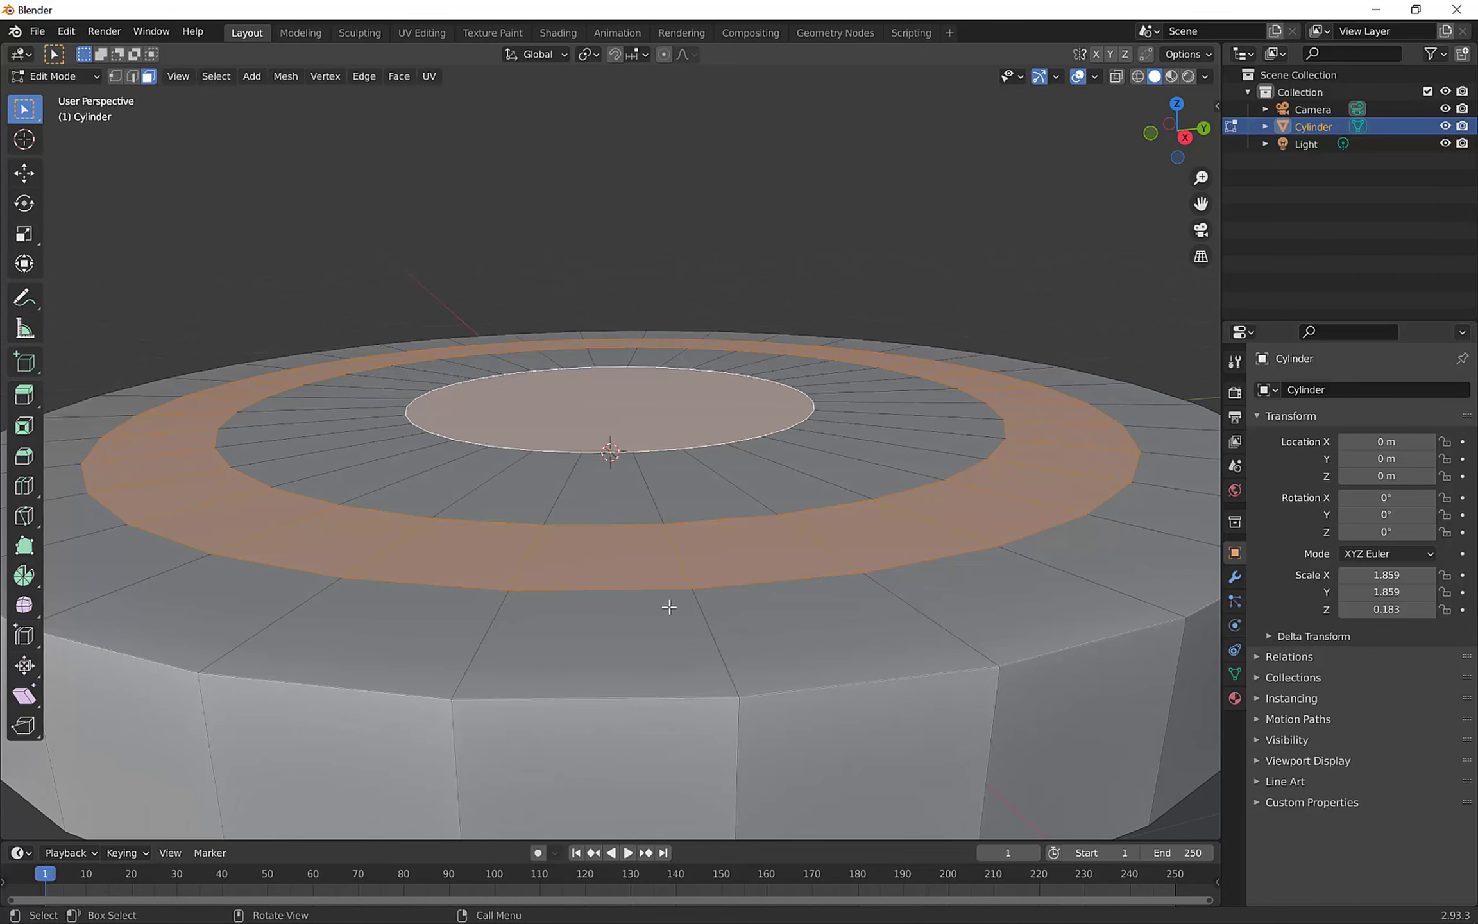
pyautogui.press('e')
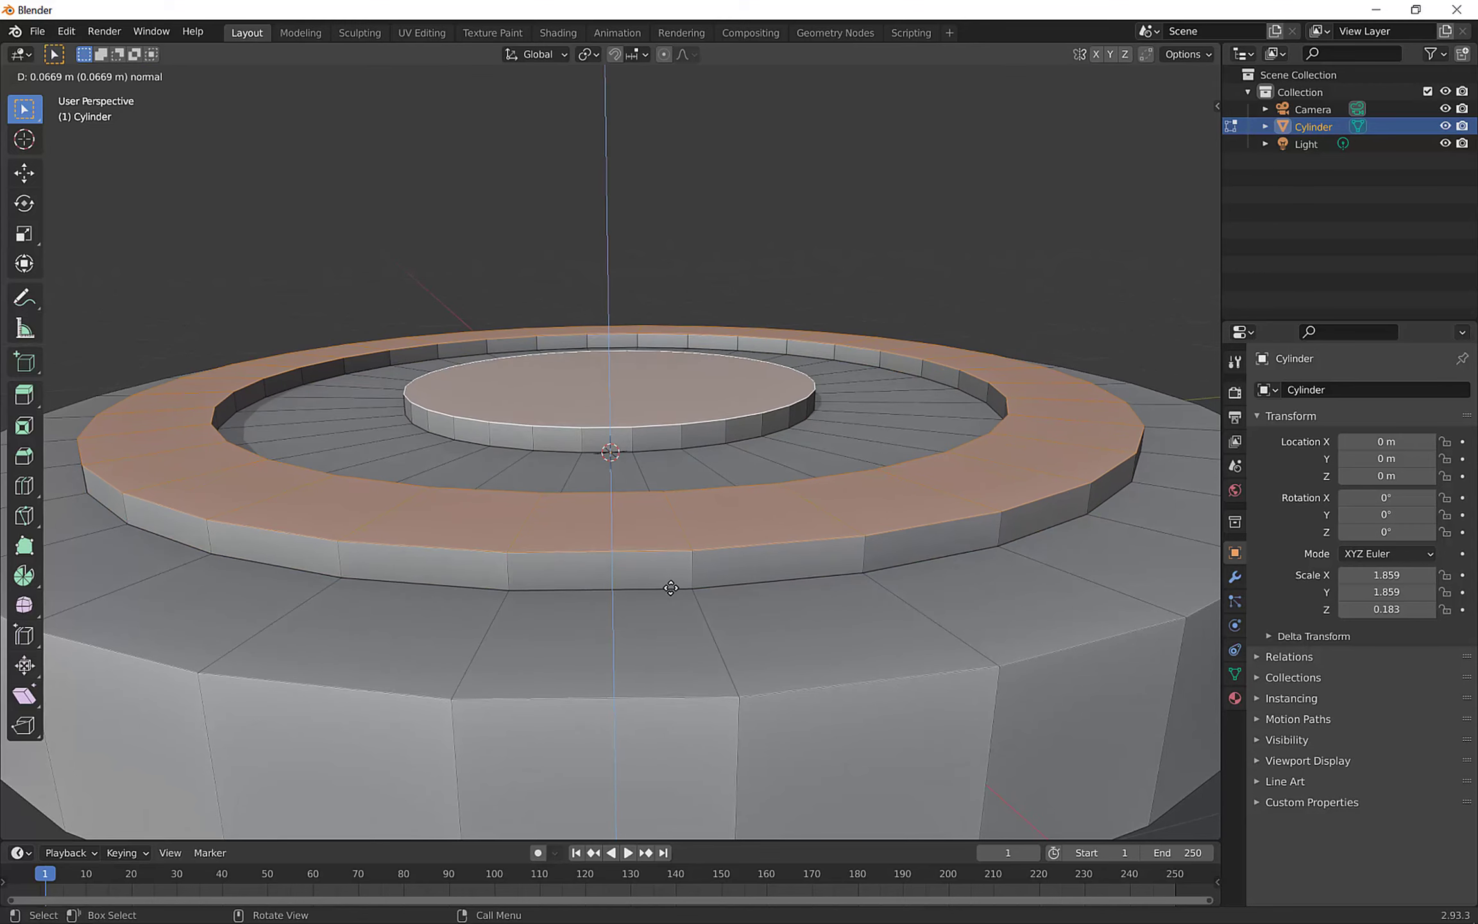
pyautogui.click(671, 587)
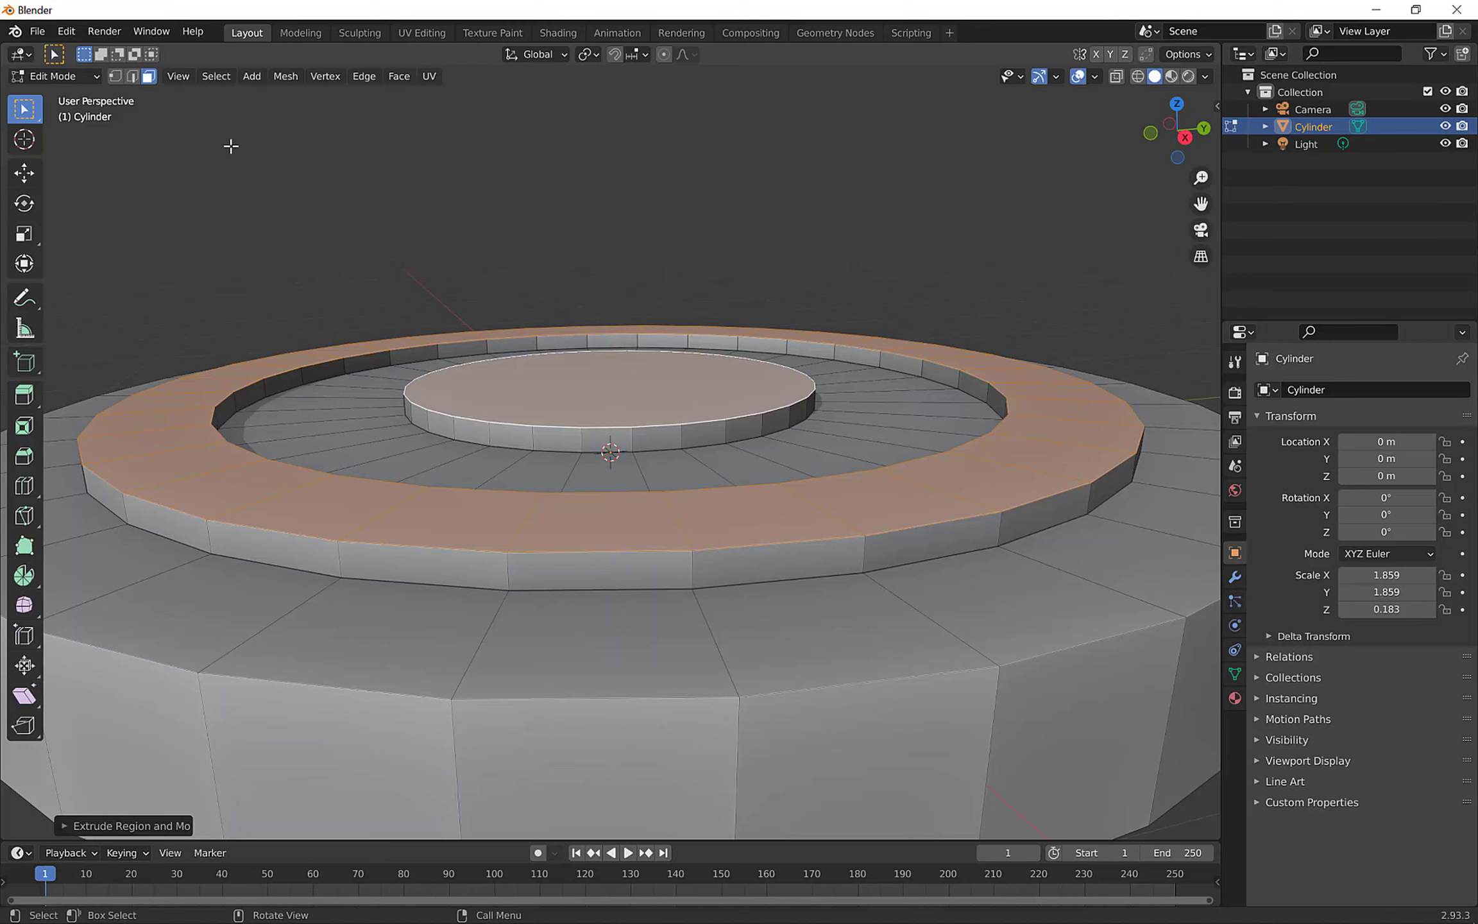
# Select the disc's outer top edge loop in edge selection and try a bevel on it.
pyautogui.click(131, 77)
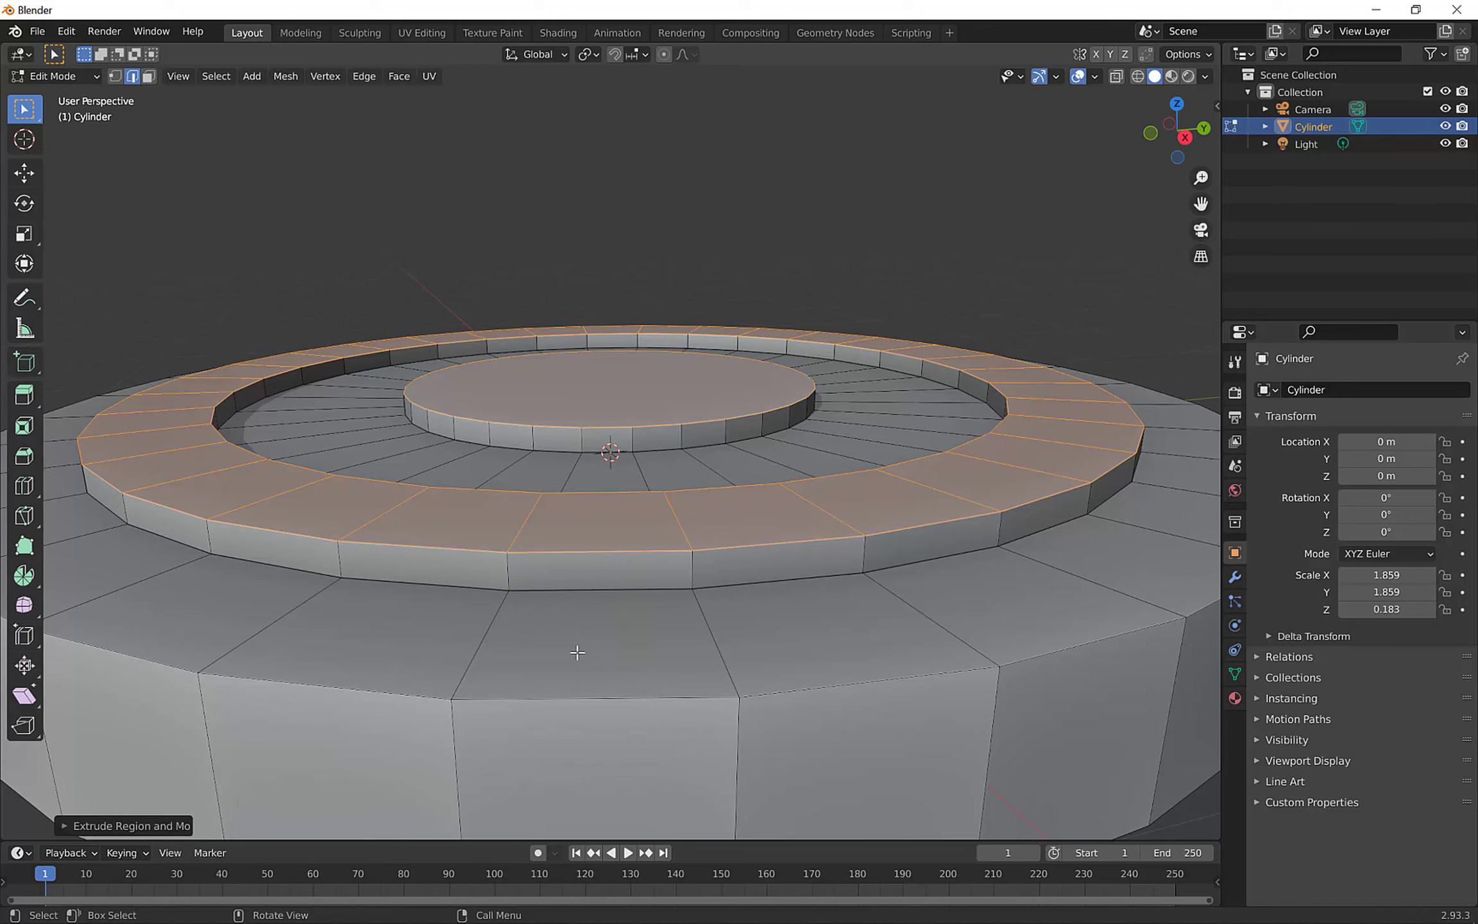
pyautogui.keyDown('alt'); pyautogui.click(571, 698); pyautogui.keyUp('alt')
pyautogui.scroll(-4, 478, 680)
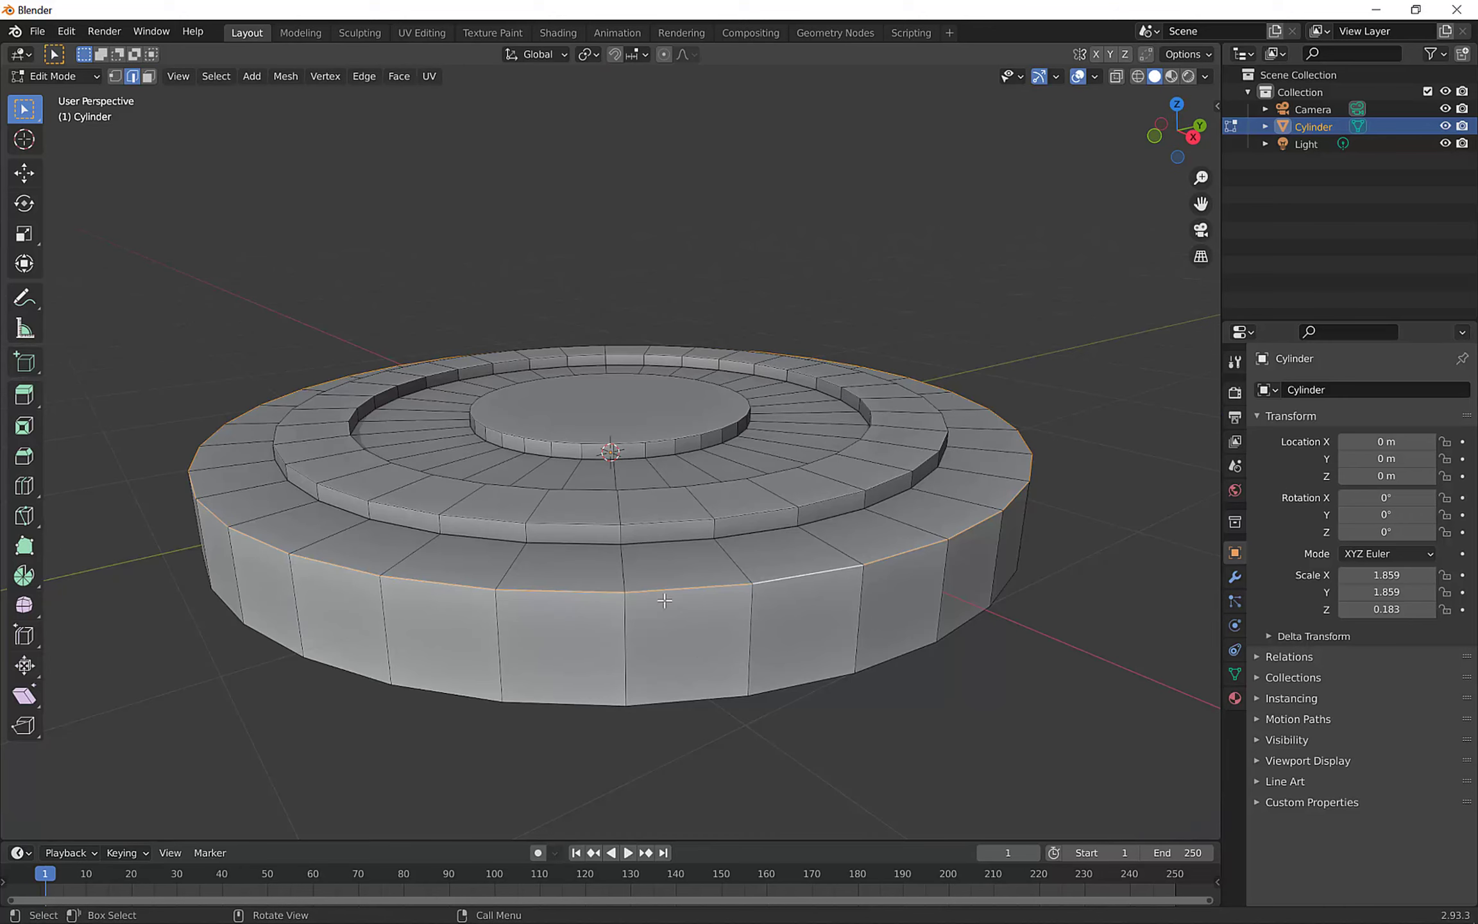
pyautogui.moveTo(964, 588); pyautogui.dragTo(954, 565, button='middle')
pyautogui.scroll(1, 1012, 640)
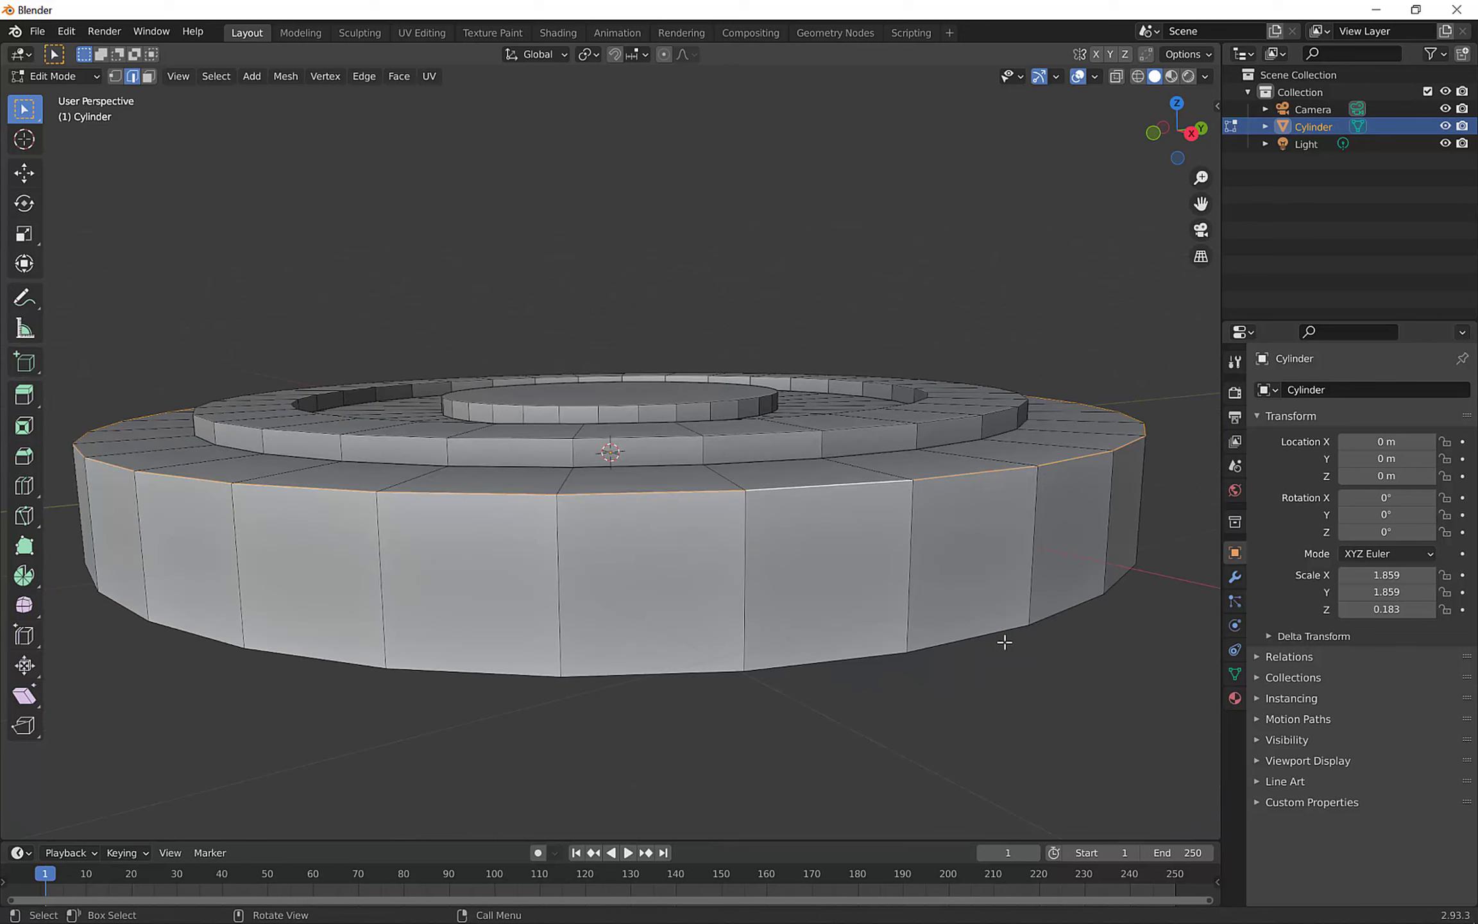
pyautogui.hotkey('ctrl', 'b')
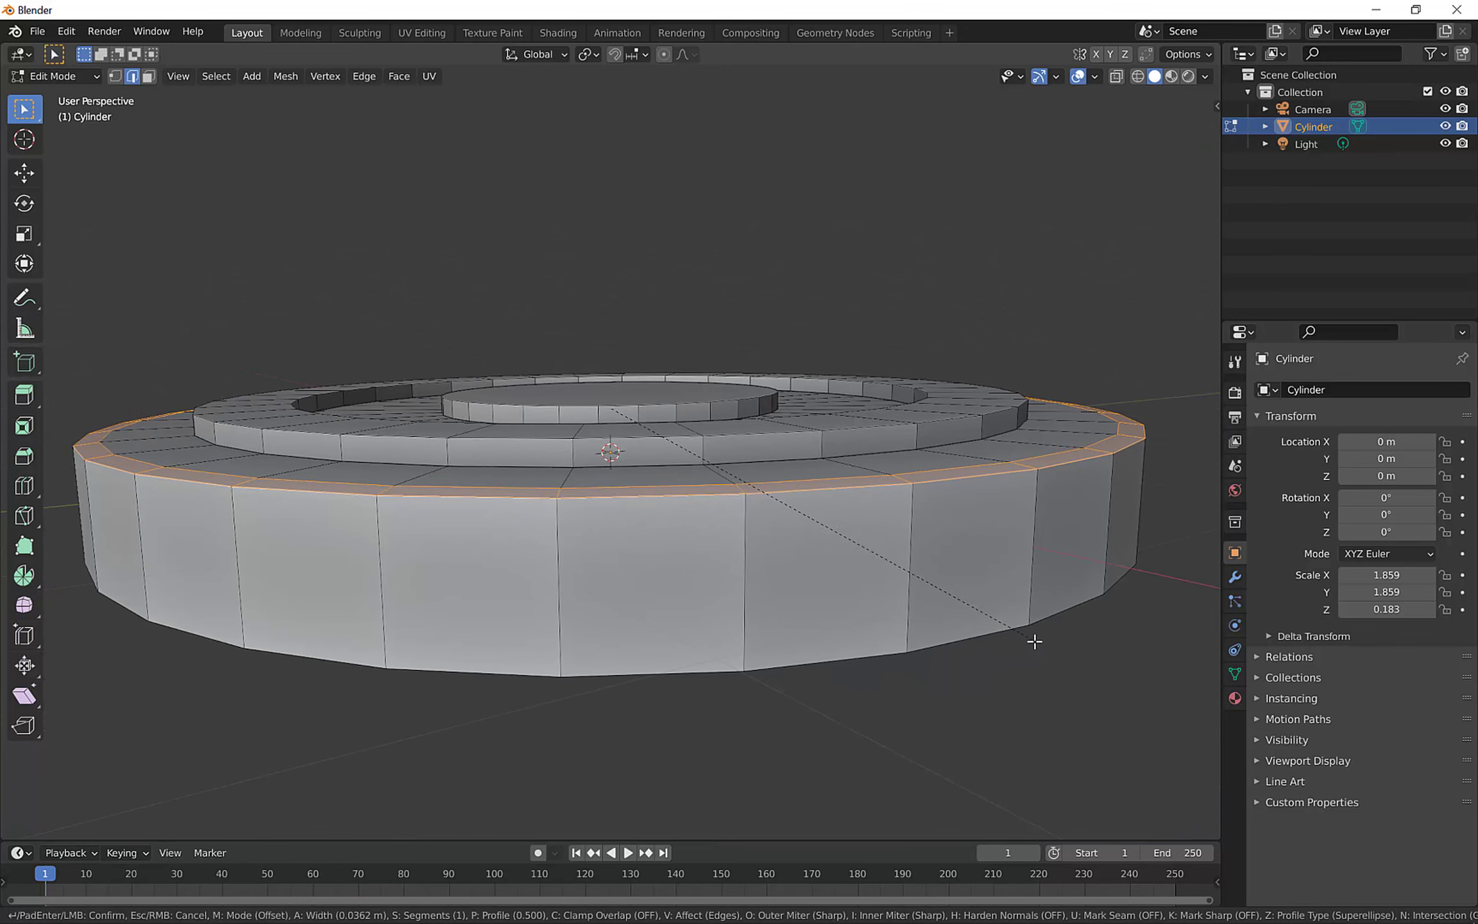
pyautogui.press('Escape')
# Return to Object Mode and apply the cylinder's scale.
pyautogui.press('Tab')
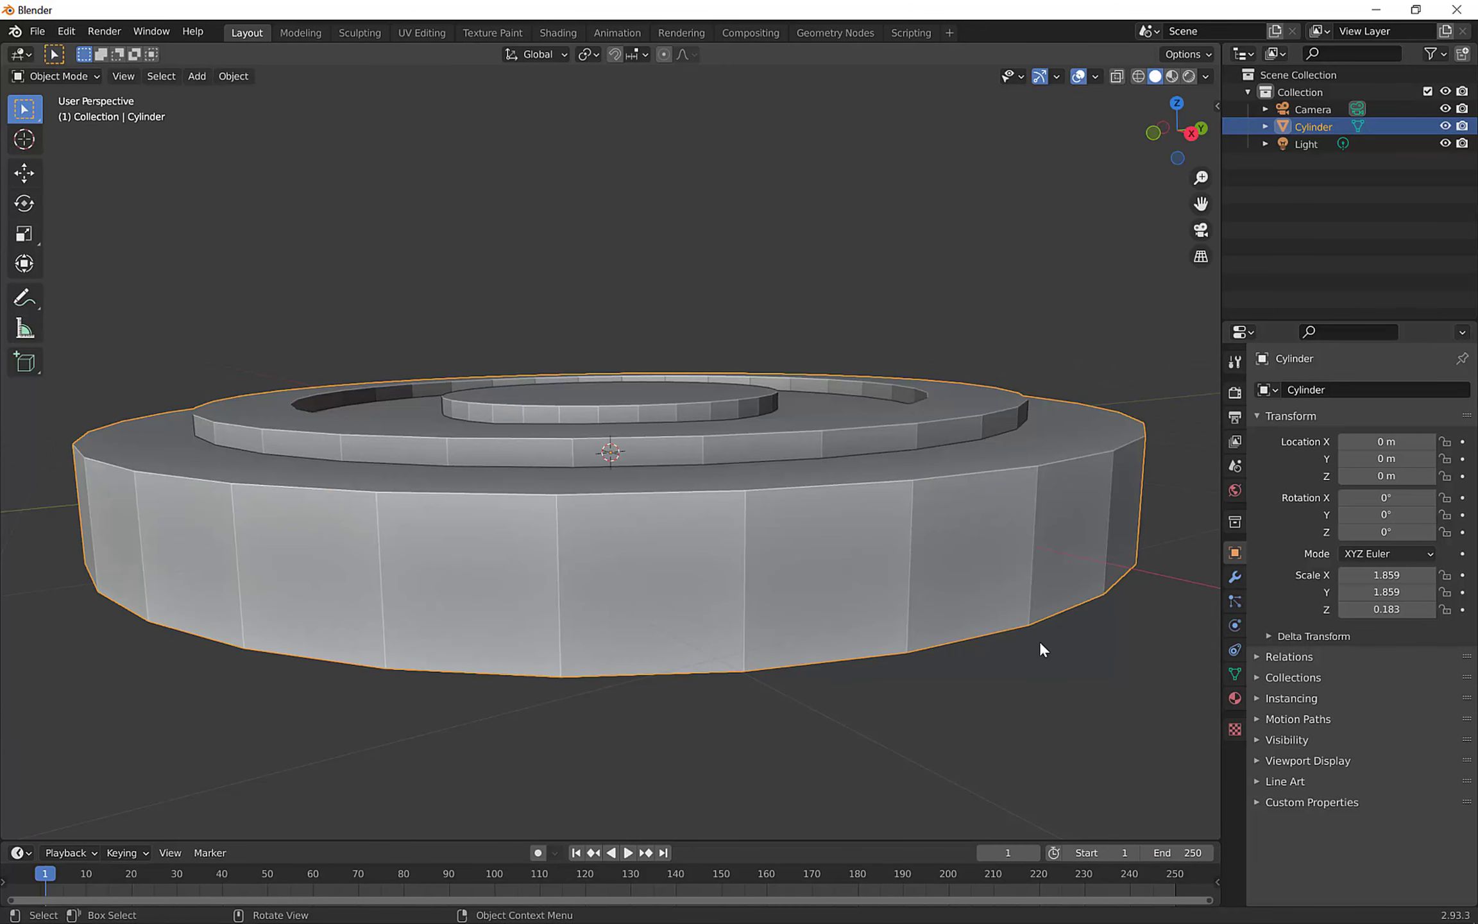
pyautogui.hotkey('ctrl', 'a')
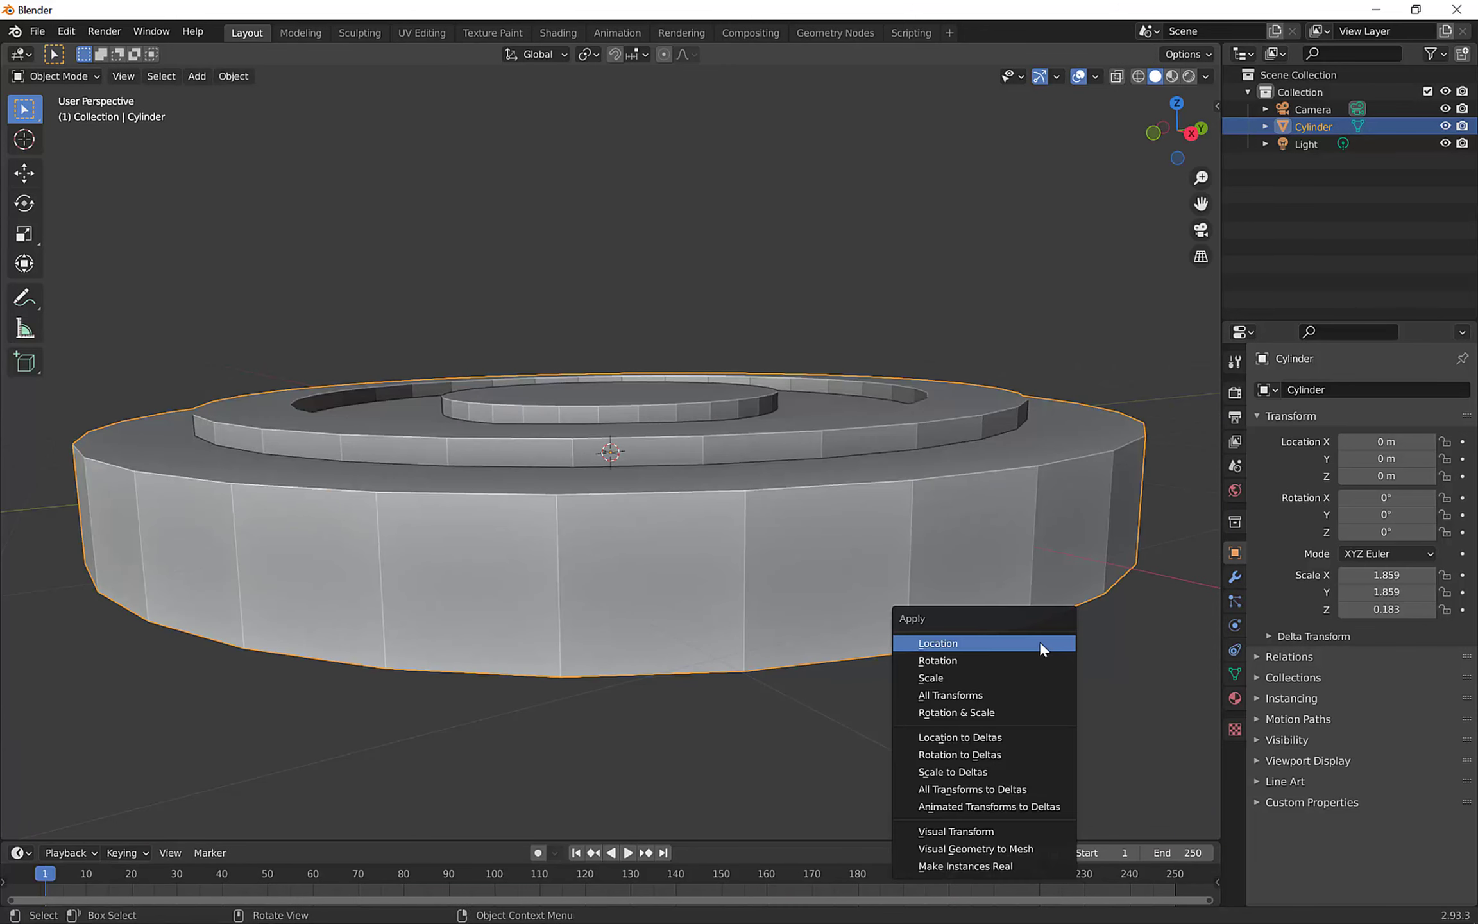
pyautogui.click(959, 676)
# Bevel the disc's outer top edge loop by about 0.086 m with three segments and return to Object Mode.
pyautogui.press('Tab')
pyautogui.hotkey('ctrl', 'b')
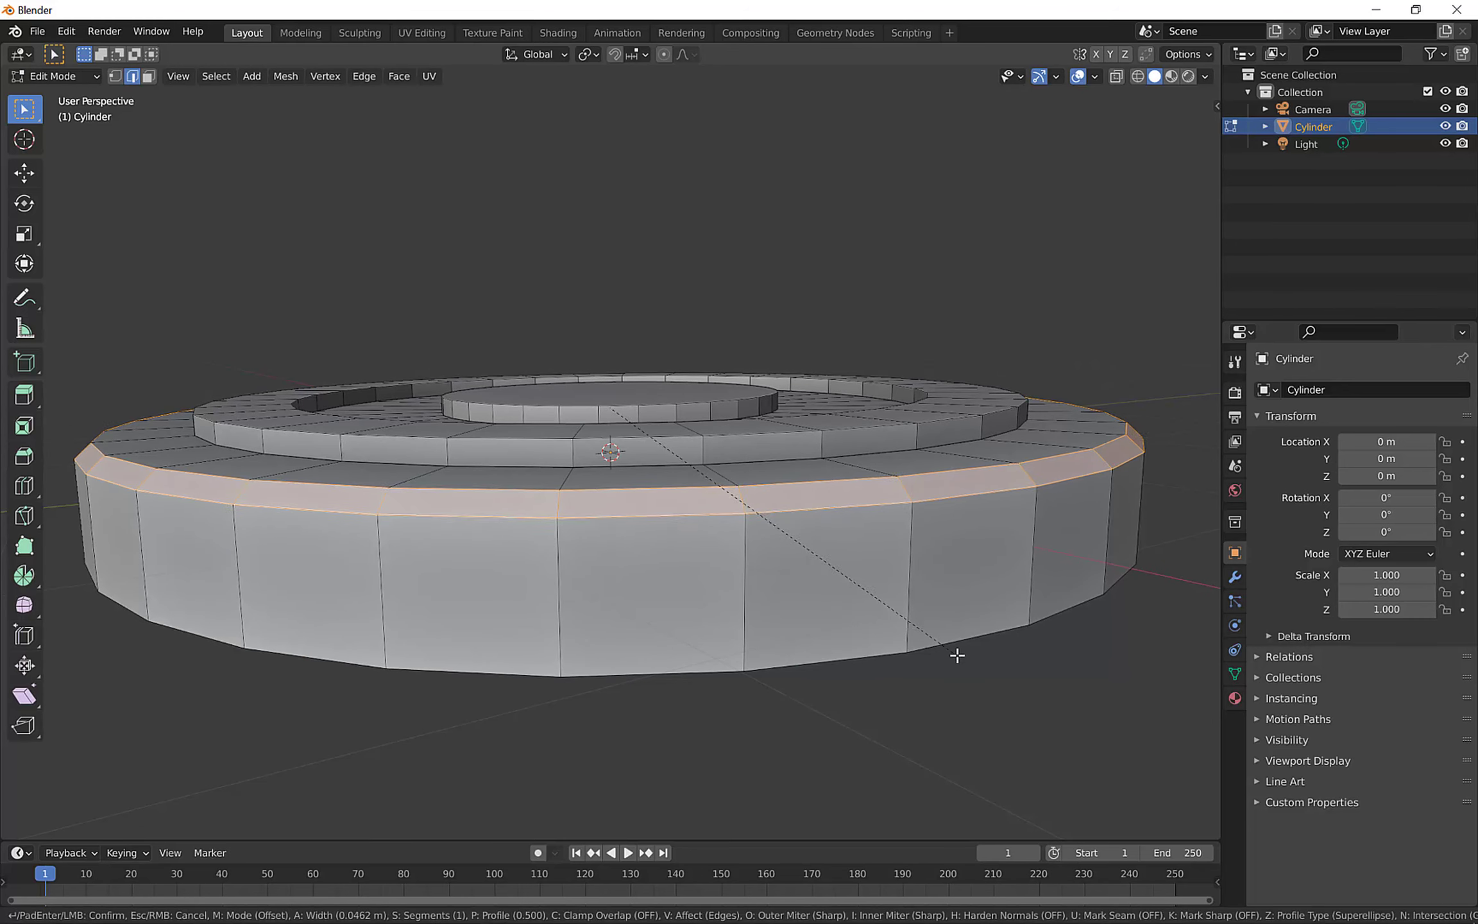
pyautogui.scroll(1, 957, 655)
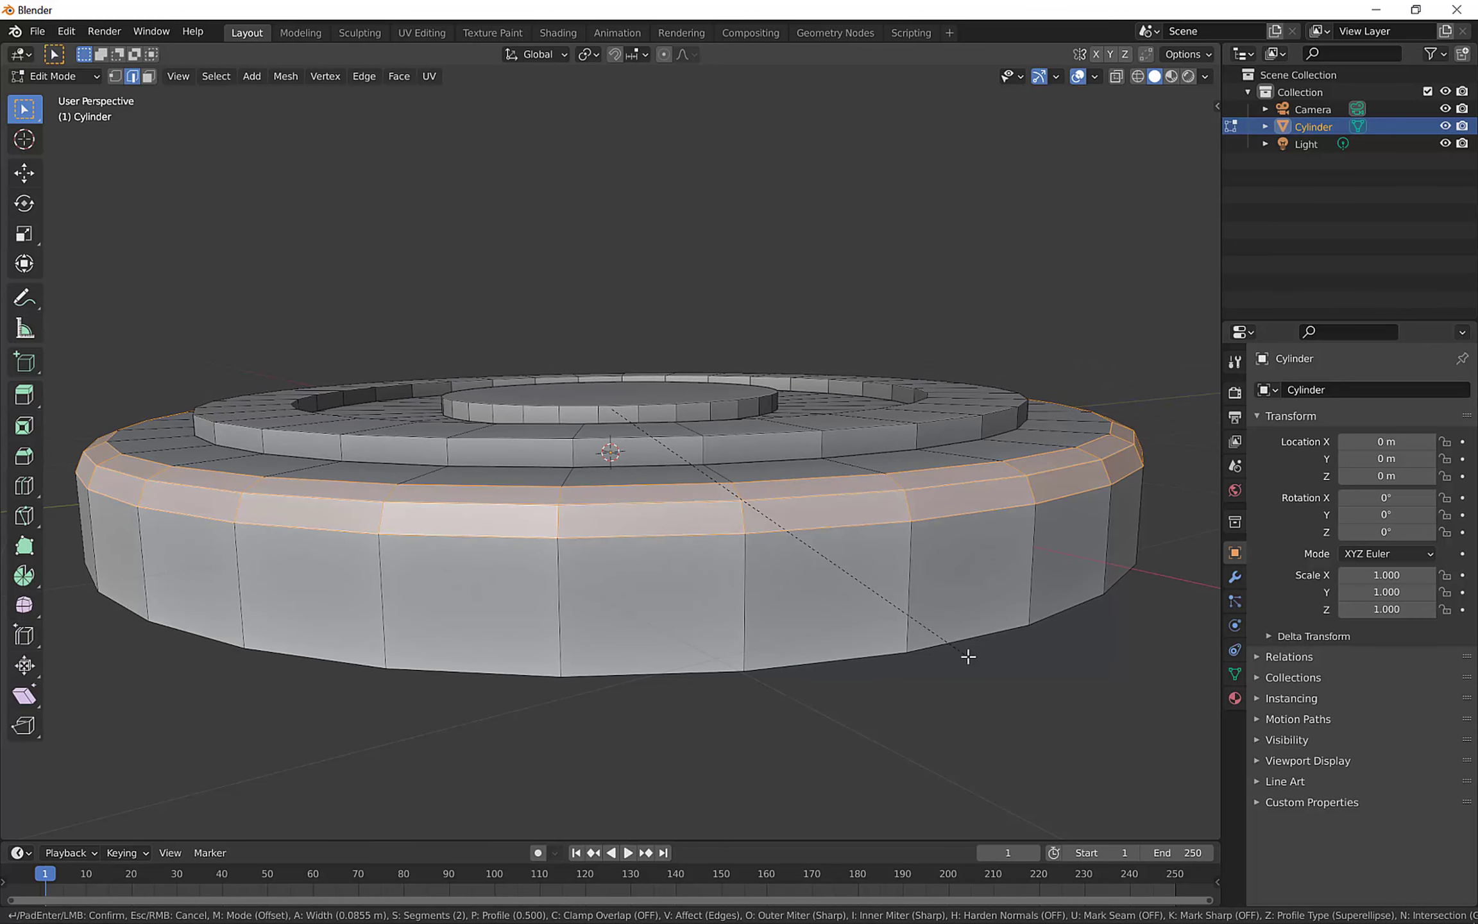
pyautogui.scroll(1, 969, 657)
pyautogui.click(968, 656)
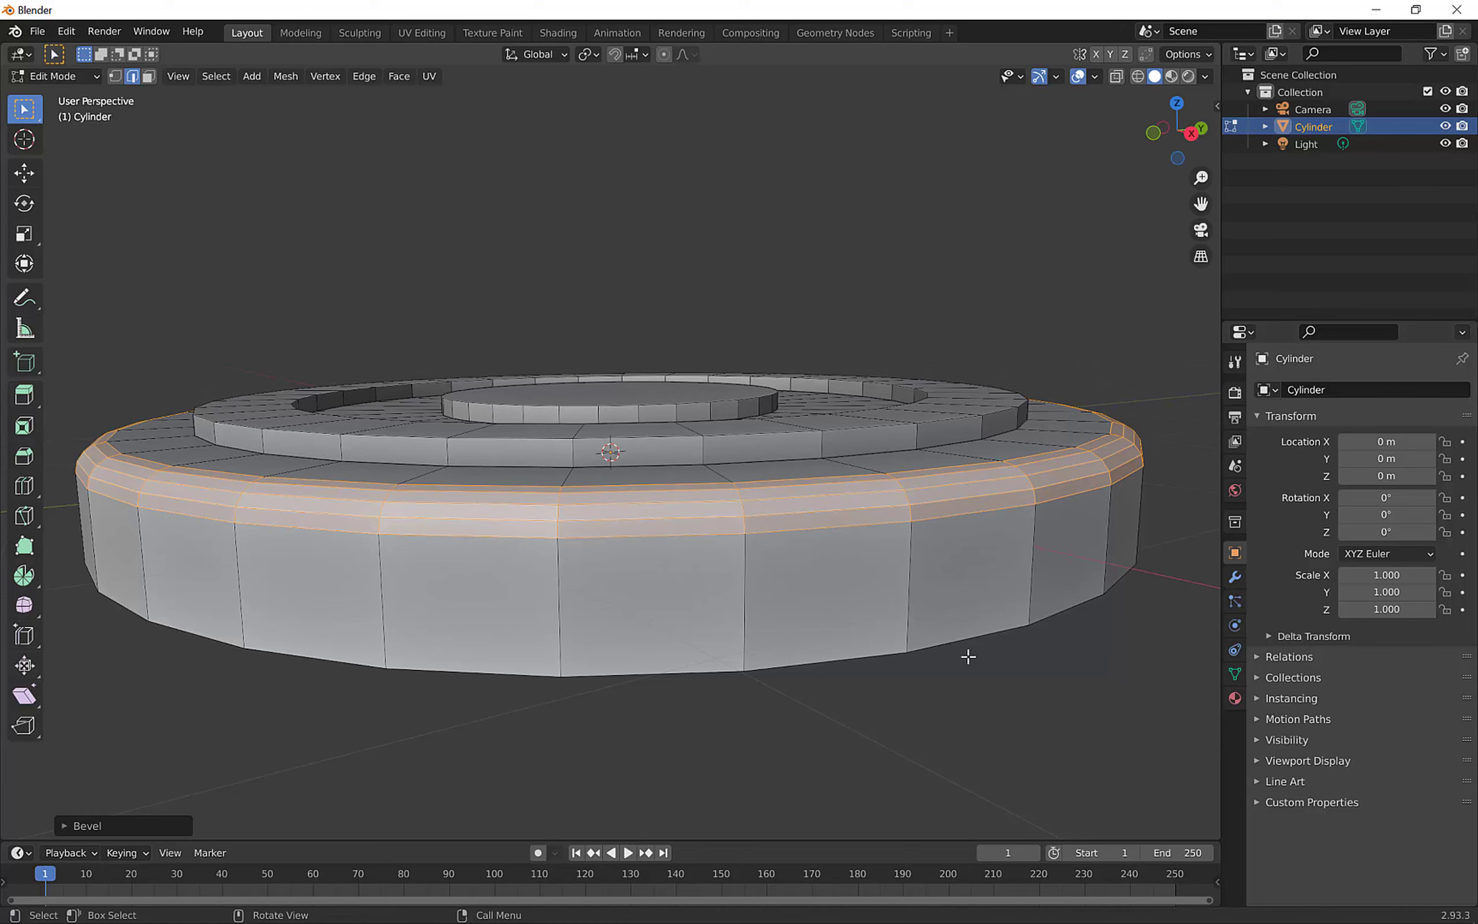
pyautogui.press('Tab')
pyautogui.moveTo(882, 638); pyautogui.dragTo(821, 572, button='middle')
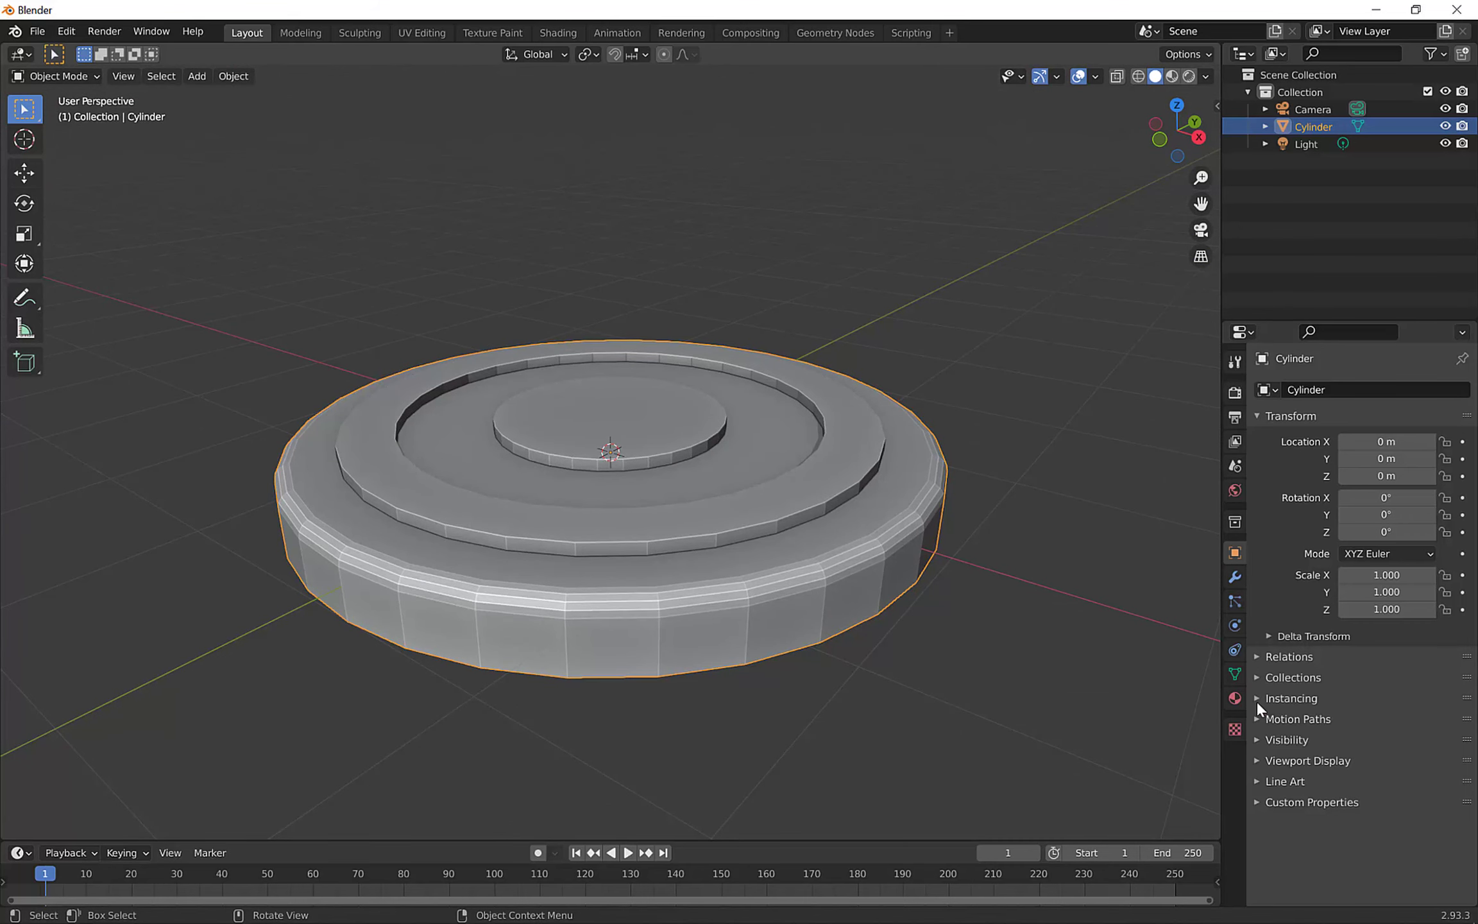
# Show the viewport in Material Preview and give the cylinder a new material with a light mint-green base color.
pyautogui.click(1234, 698)
pyautogui.moveTo(1020, 632); pyautogui.dragTo(1003, 626, button='middle')
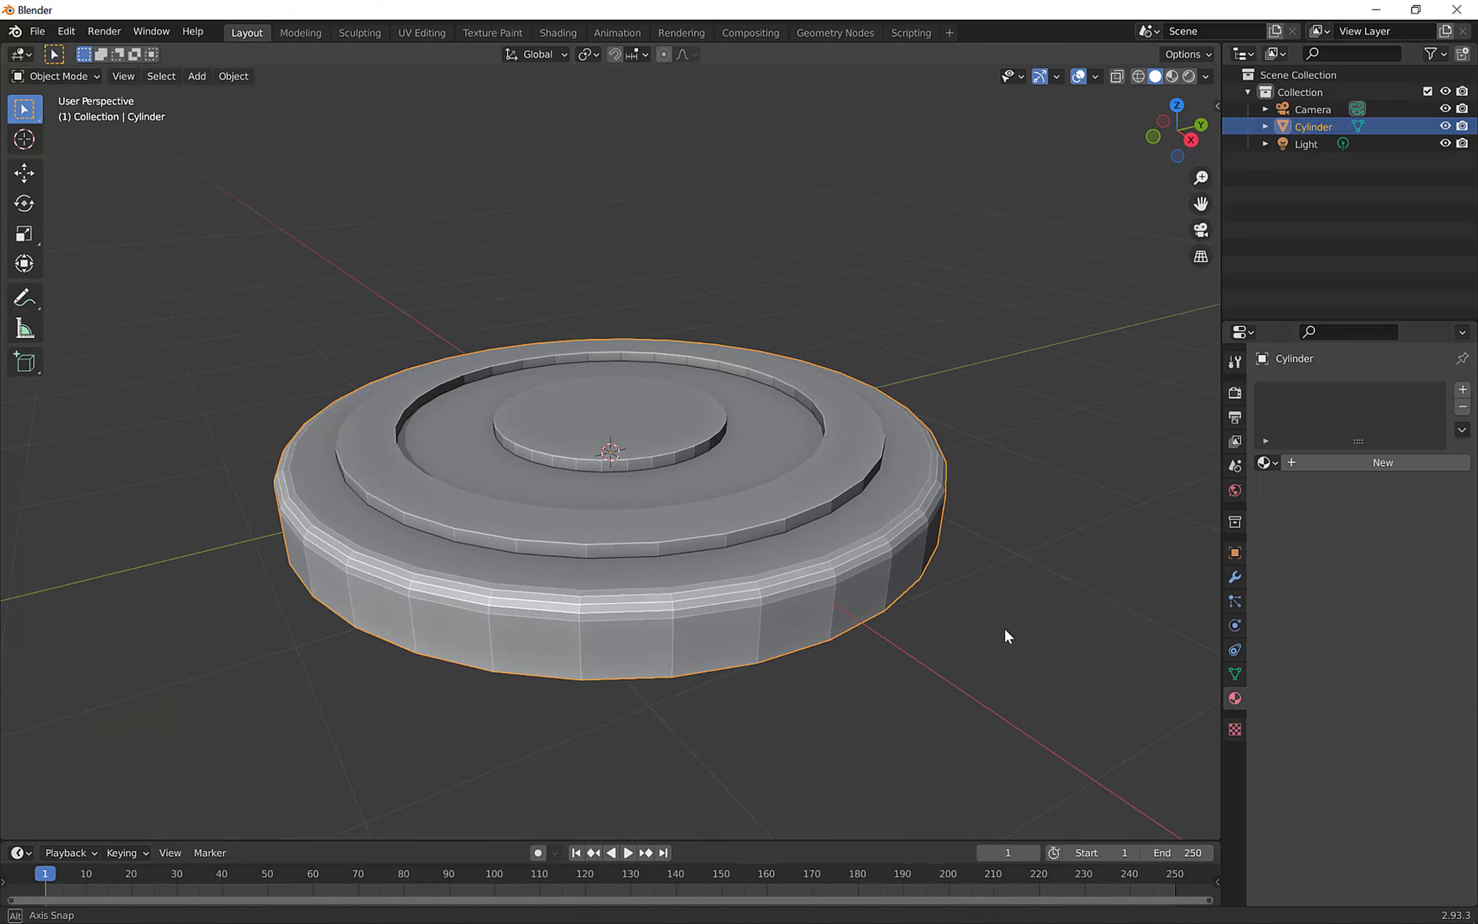
pyautogui.scroll(3, 897, 621)
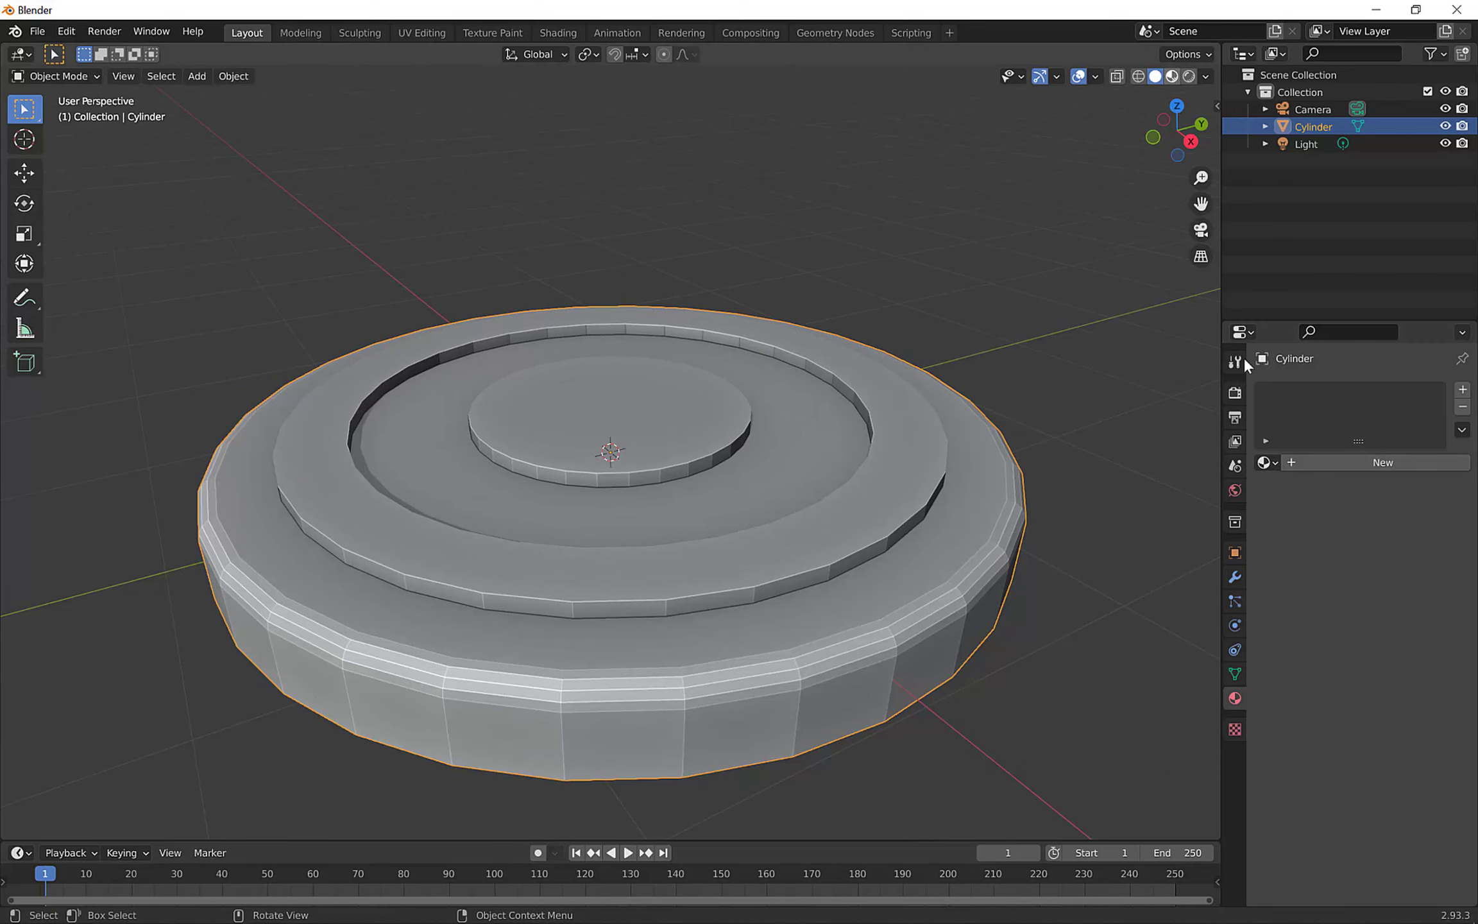
pyautogui.press('z')
pyautogui.moveTo(773, 424); pyautogui.dragTo(784, 505, button='middle')
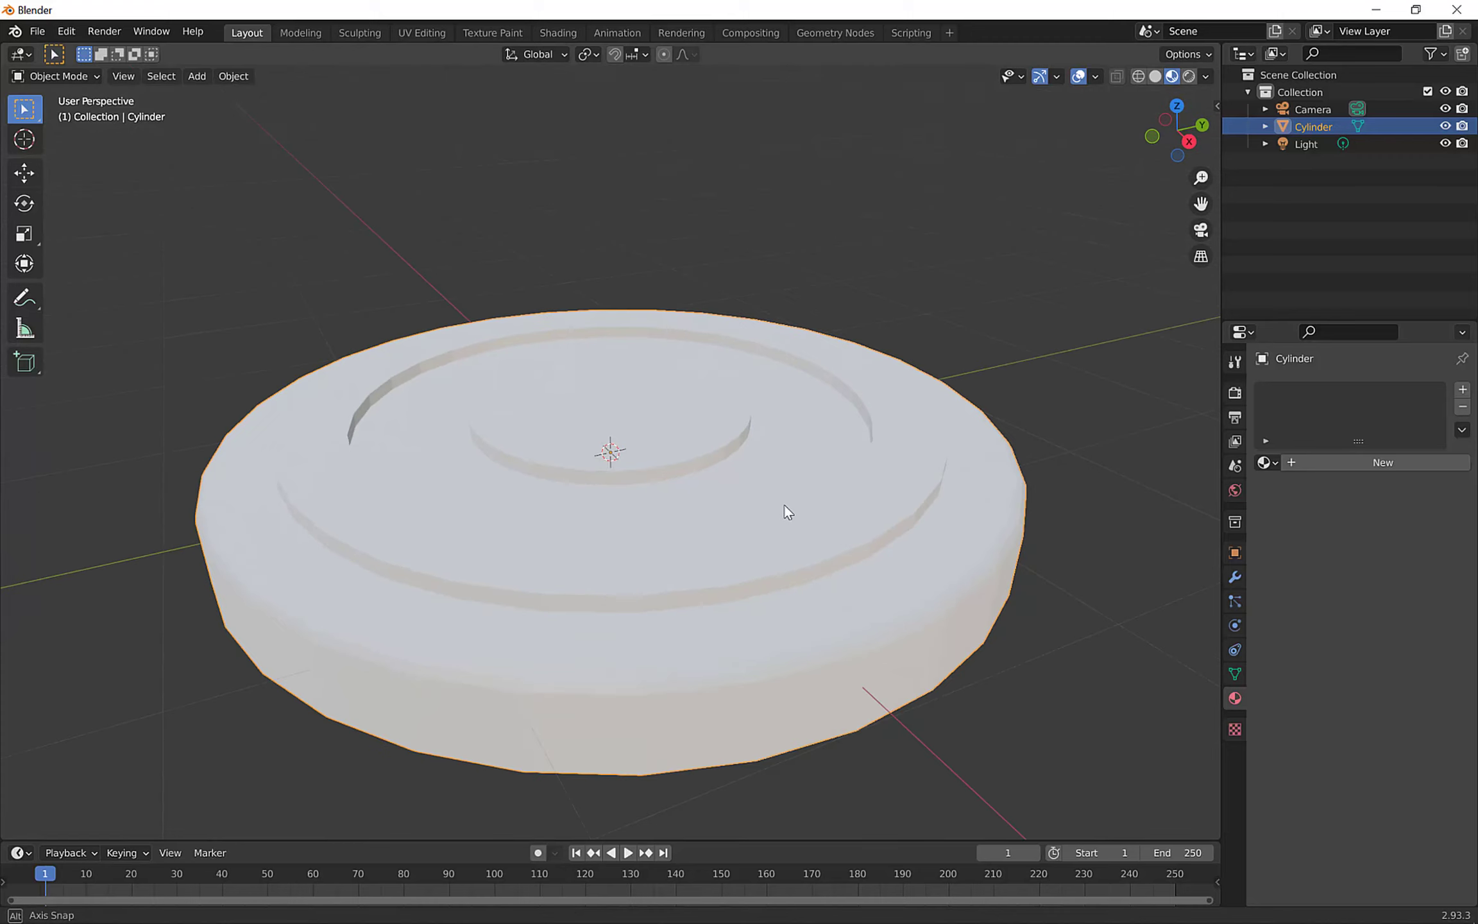
pyautogui.click(1321, 464)
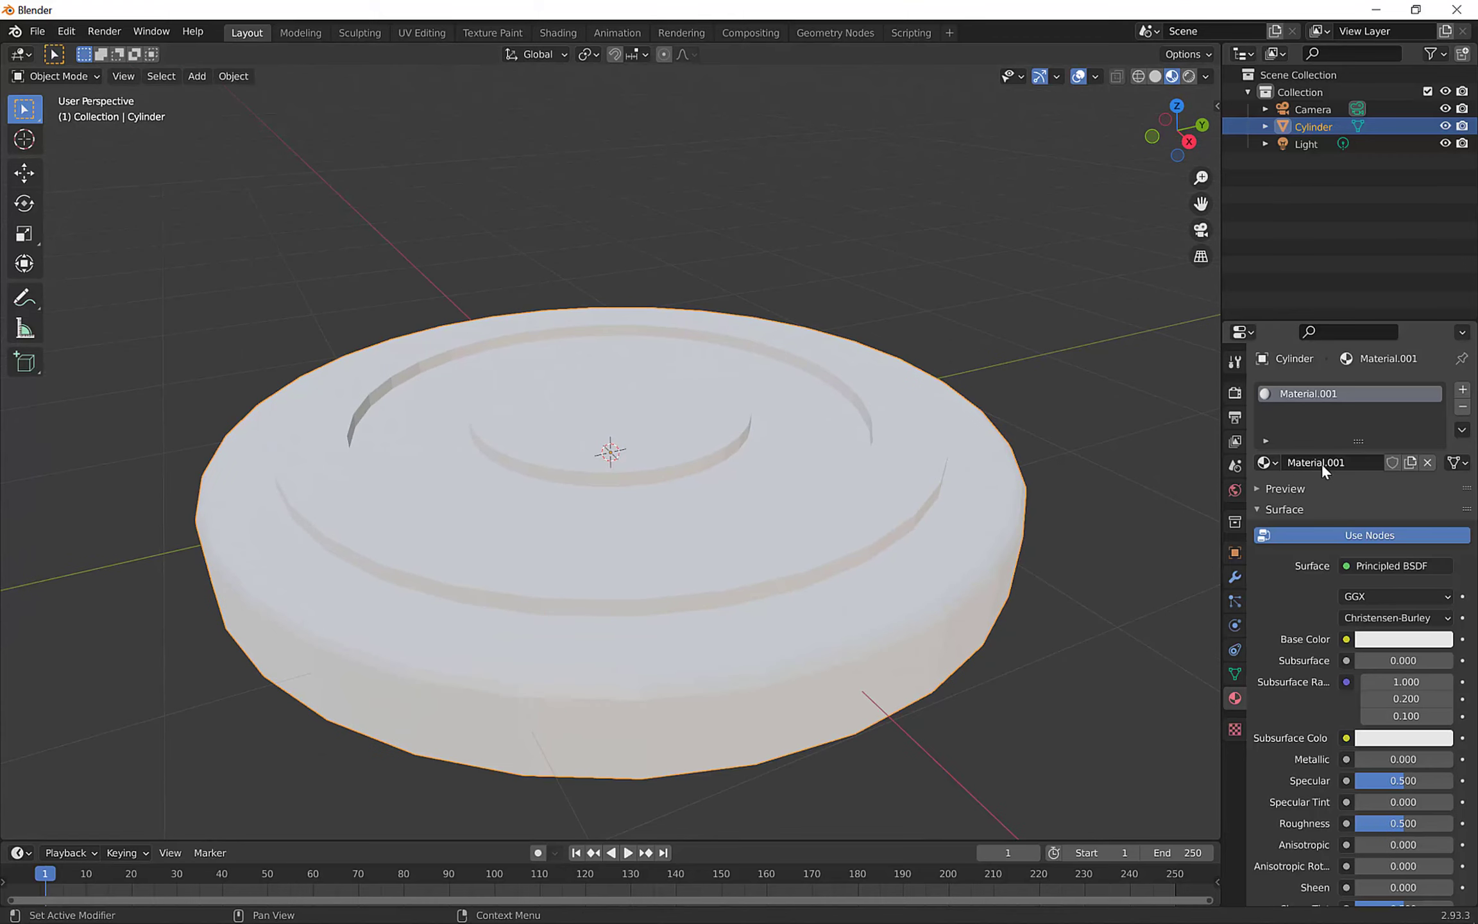
pyautogui.click(1364, 638)
pyautogui.moveTo(1355, 467)
pyautogui.mouseDown()
pyautogui.moveTo(1361, 482)
pyautogui.moveTo(1324, 447)
pyautogui.moveTo(1359, 435)
pyautogui.mouseUp()
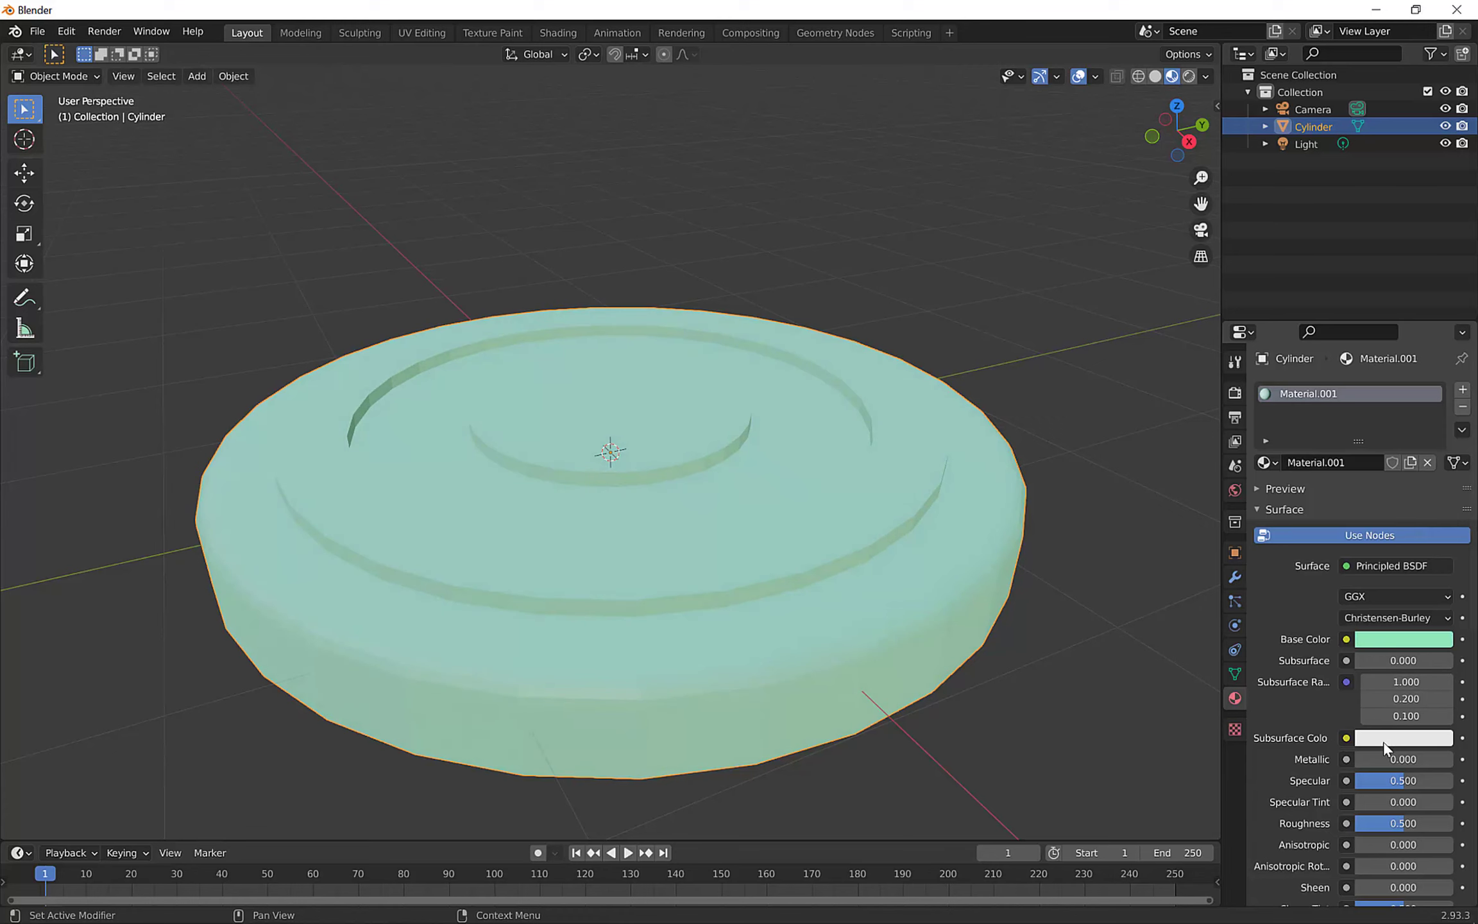
# Set the material's specular to 0.424 and roughness to 0.845, and return the viewport to solid shading.
pyautogui.moveTo(1402, 783); pyautogui.dragTo(1440, 824)
pyautogui.rightClick(1011, 603)
pyautogui.moveTo(1007, 594); pyautogui.dragTo(1074, 455, button='middle')
pyautogui.moveTo(702, 552); pyautogui.dragTo(796, 589, button='middle')
pyautogui.scroll(1, 795, 589)
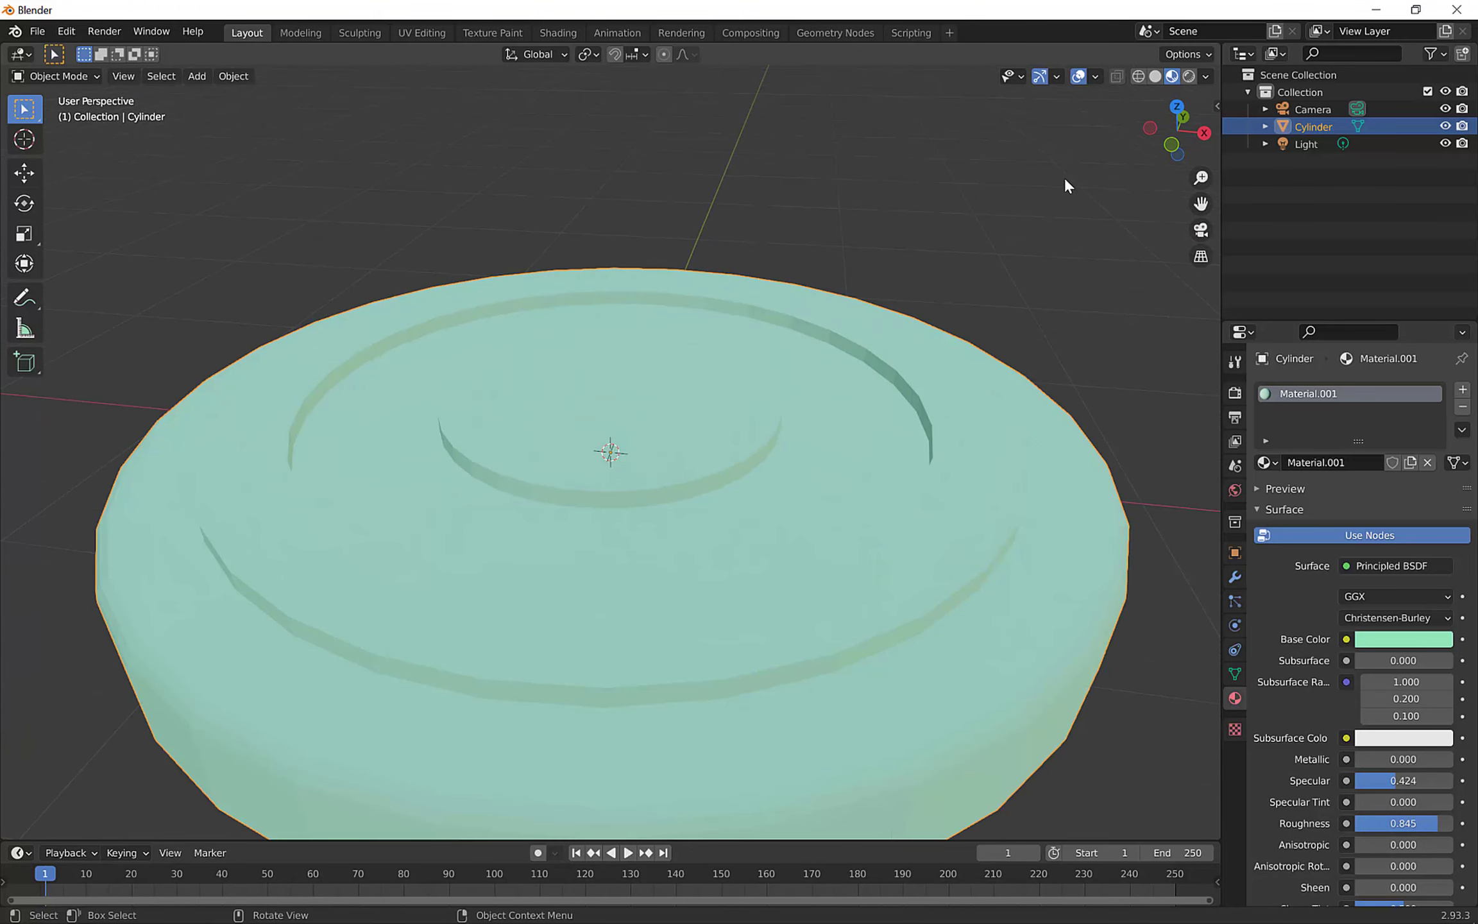
pyautogui.click(1155, 76)
# Try smooth shading on the cylinder and undo it.
pyautogui.scroll(-3, 832, 554)
pyautogui.rightClick(713, 516)
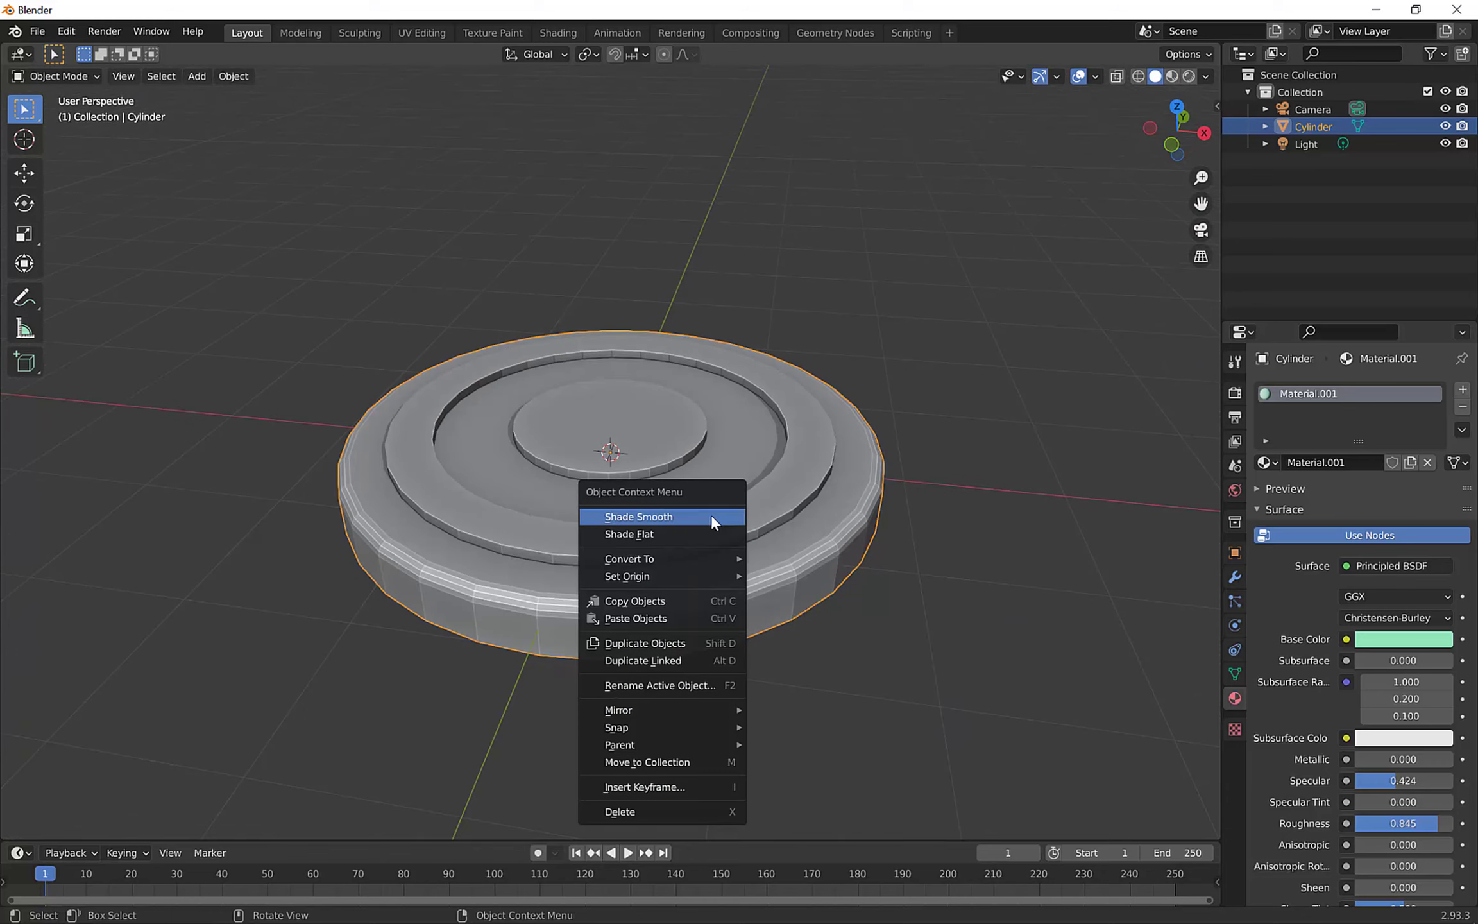
pyautogui.click(672, 515)
pyautogui.moveTo(790, 556)
pyautogui.mouseDown(button='middle')
pyautogui.moveTo(857, 519)
pyautogui.moveTo(753, 553)
pyautogui.moveTo(788, 568)
pyautogui.moveTo(611, 581)
pyautogui.moveTo(542, 540)
pyautogui.mouseUp(button='middle')
pyautogui.hotkey('ctrl', 'z')
pyautogui.moveTo(618, 582); pyautogui.dragTo(660, 536, button='middle')
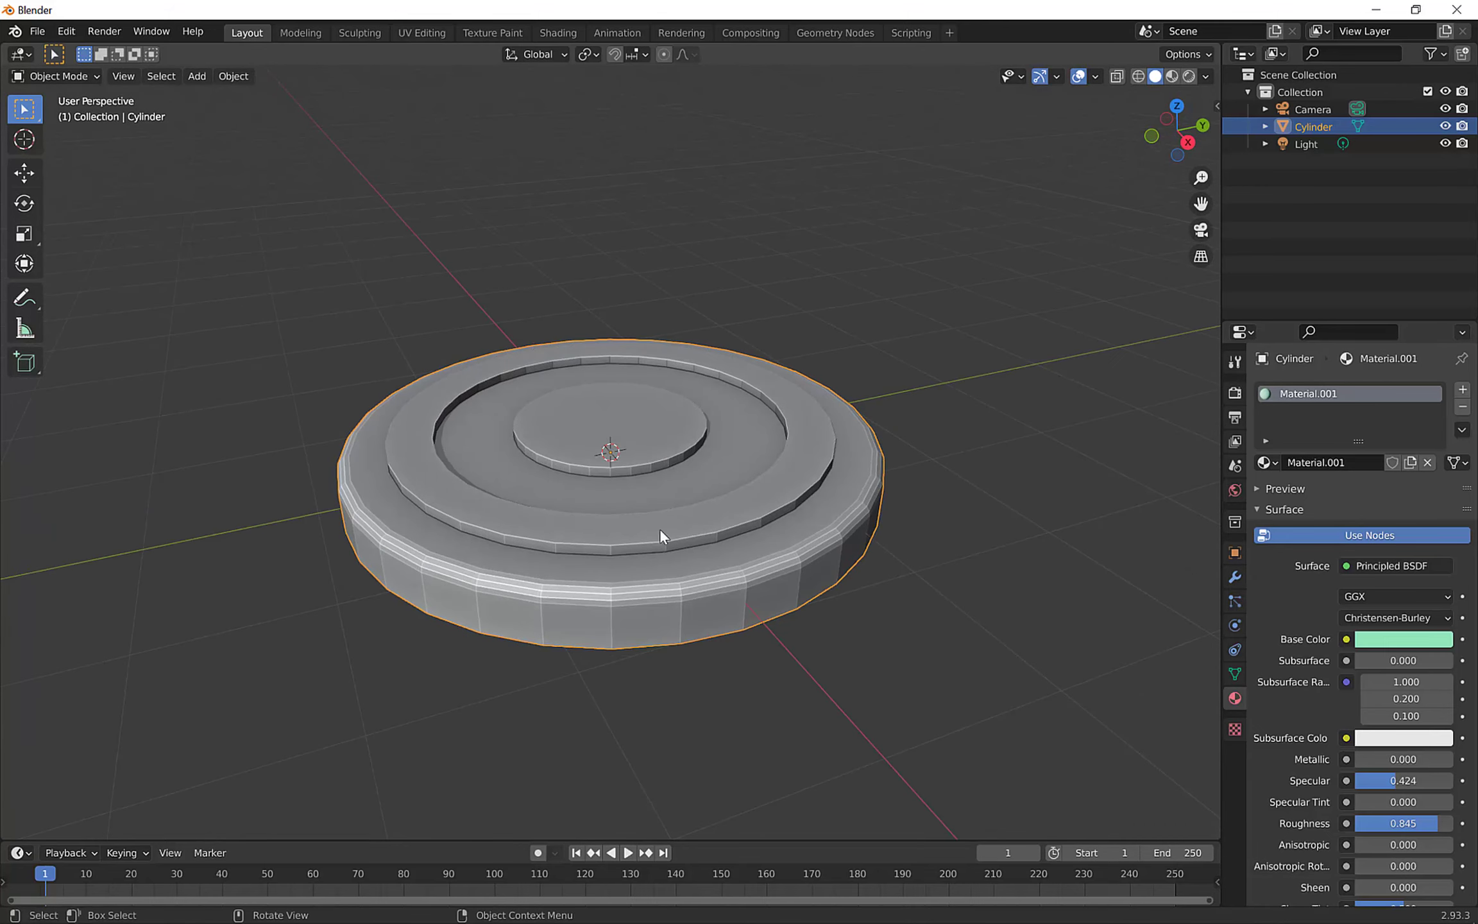
# Delete the camera and the light from the scene.
pyautogui.click(1298, 110)
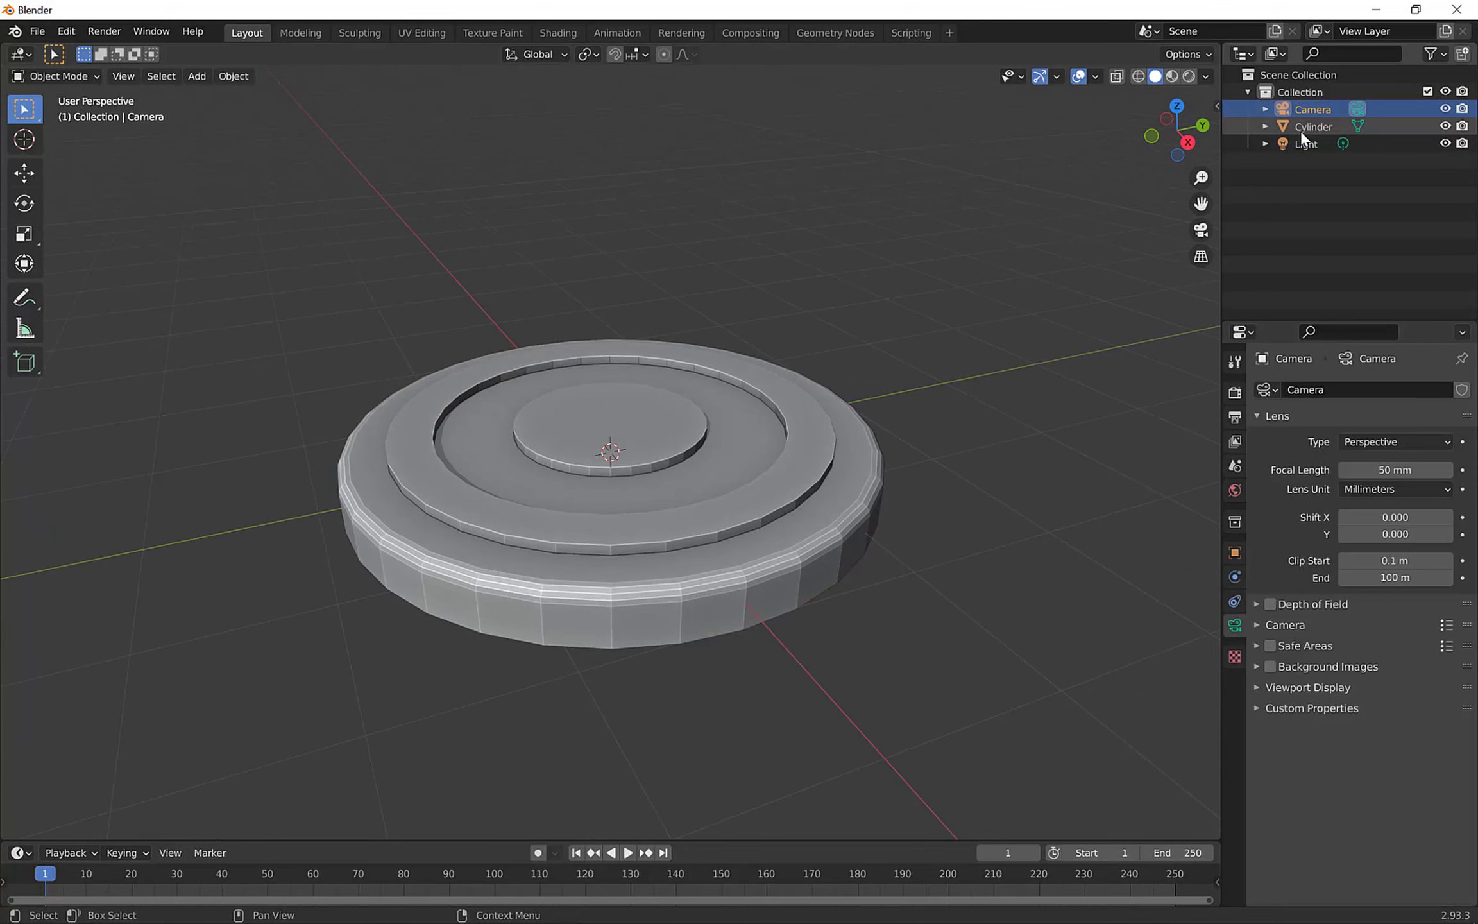
pyautogui.press('Delete')
pyautogui.click(1301, 127)
pyautogui.press('Delete')
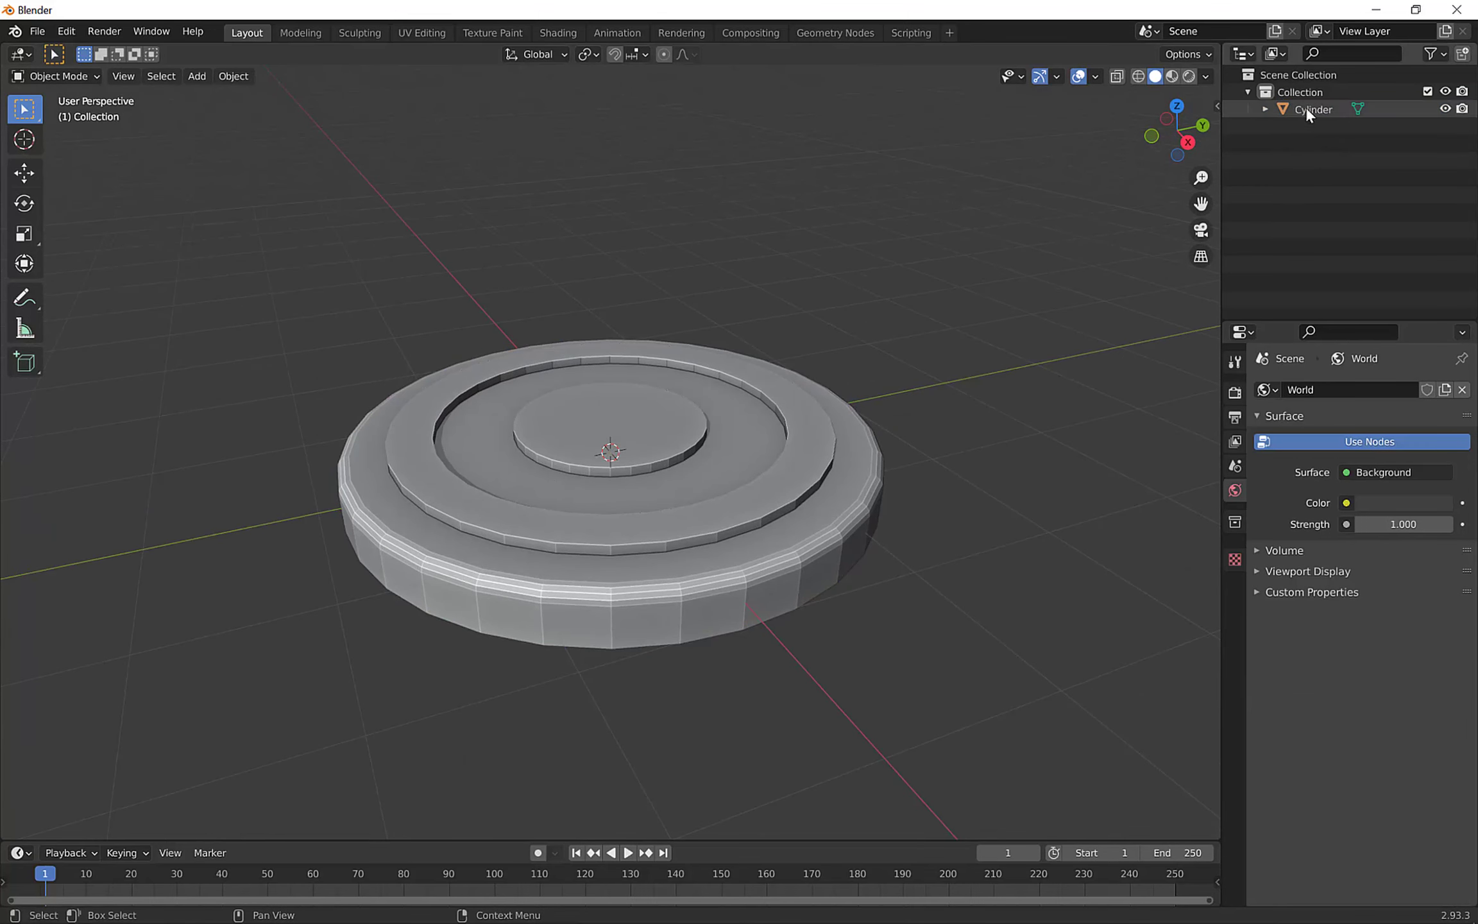
# Rename the cylinder object as Platform.
pyautogui.click(1307, 109)
pyautogui.press('F2')
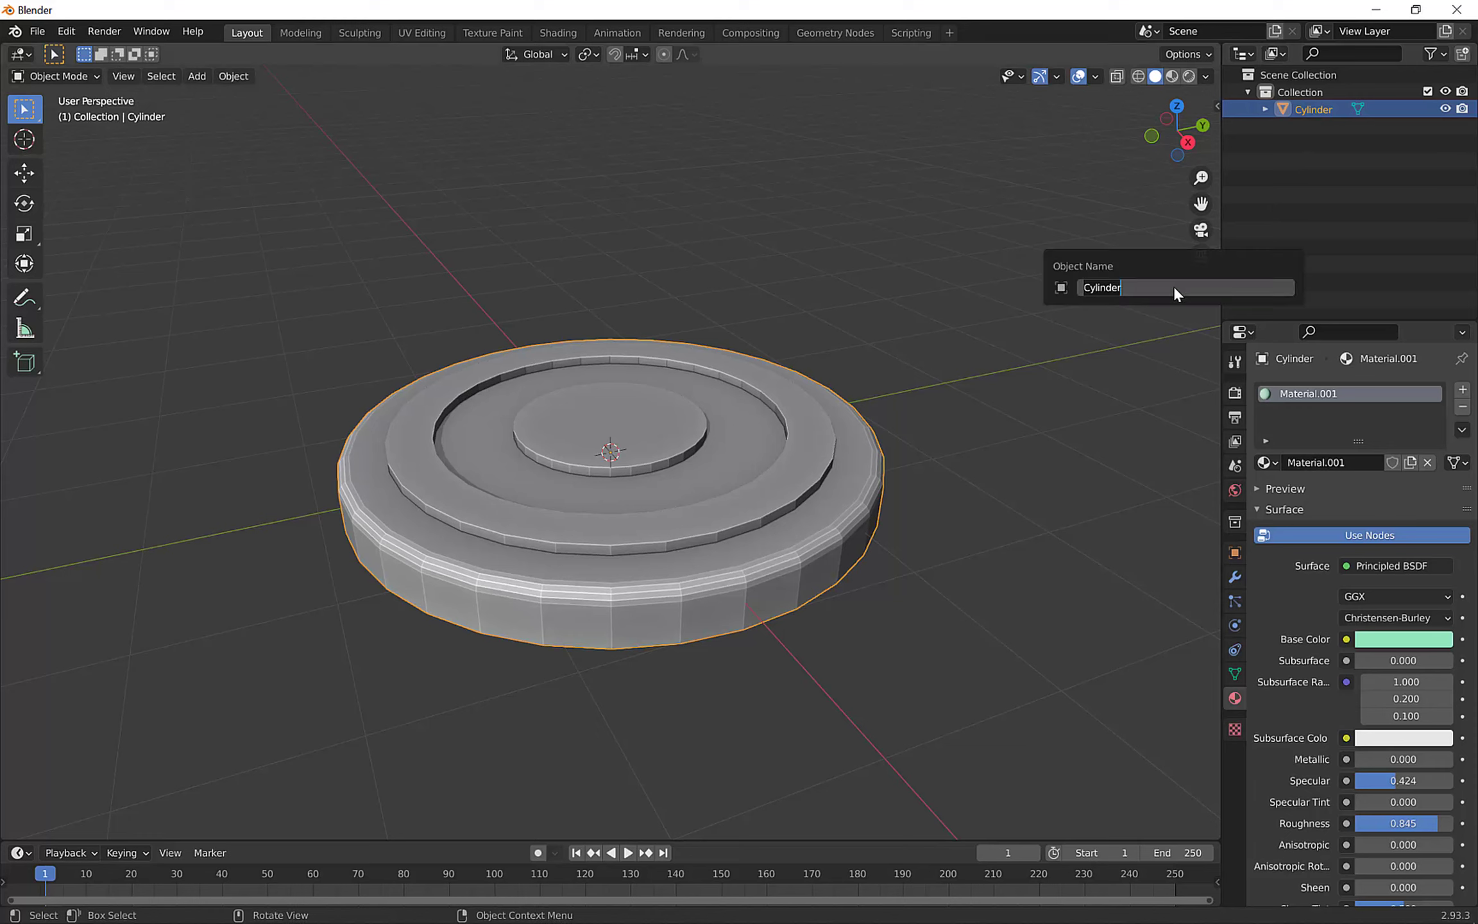
pyautogui.write('Platform')
pyautogui.press('Return')
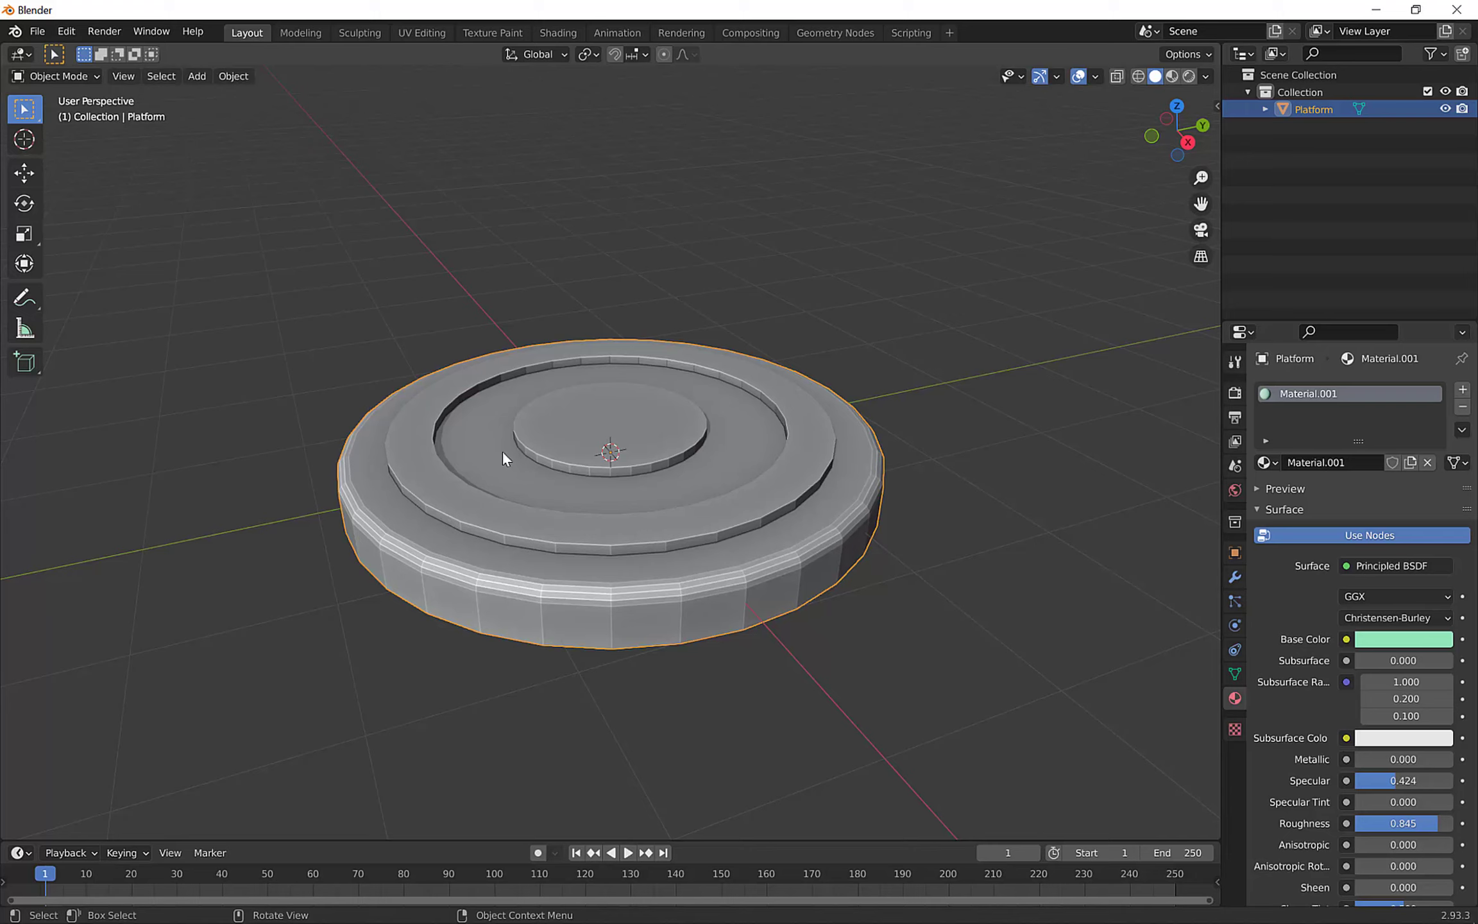
# Export the model as TestPlatform.fbx to the Assets folder, excluding the Camera and Lamp object types.
pyautogui.moveTo(501, 449); pyautogui.dragTo(223, 170, button='middle')
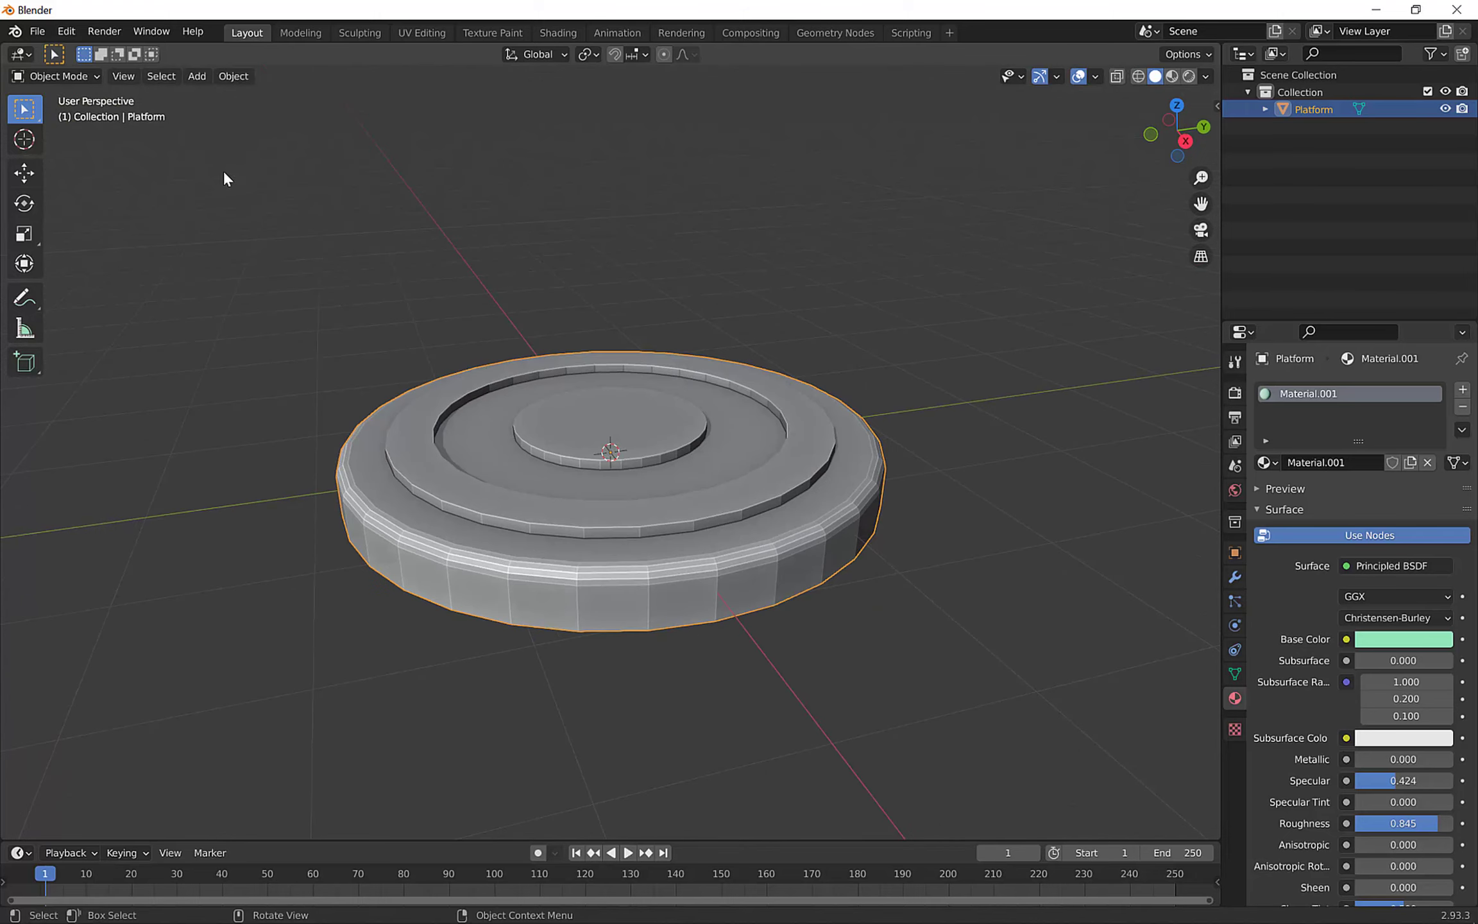
pyautogui.click(38, 30)
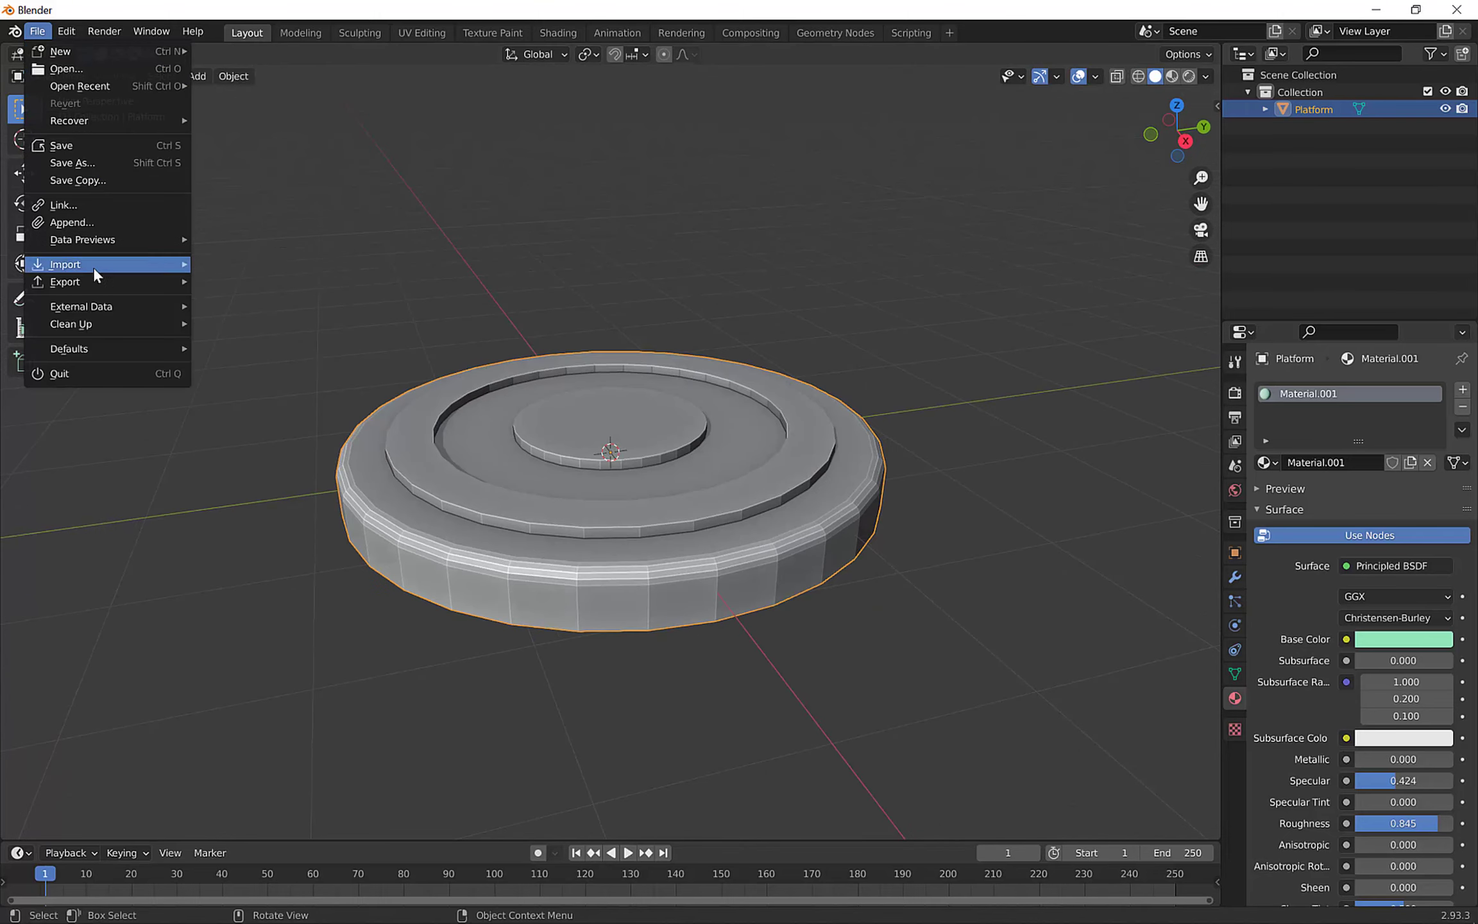
pyautogui.moveTo(92, 279)
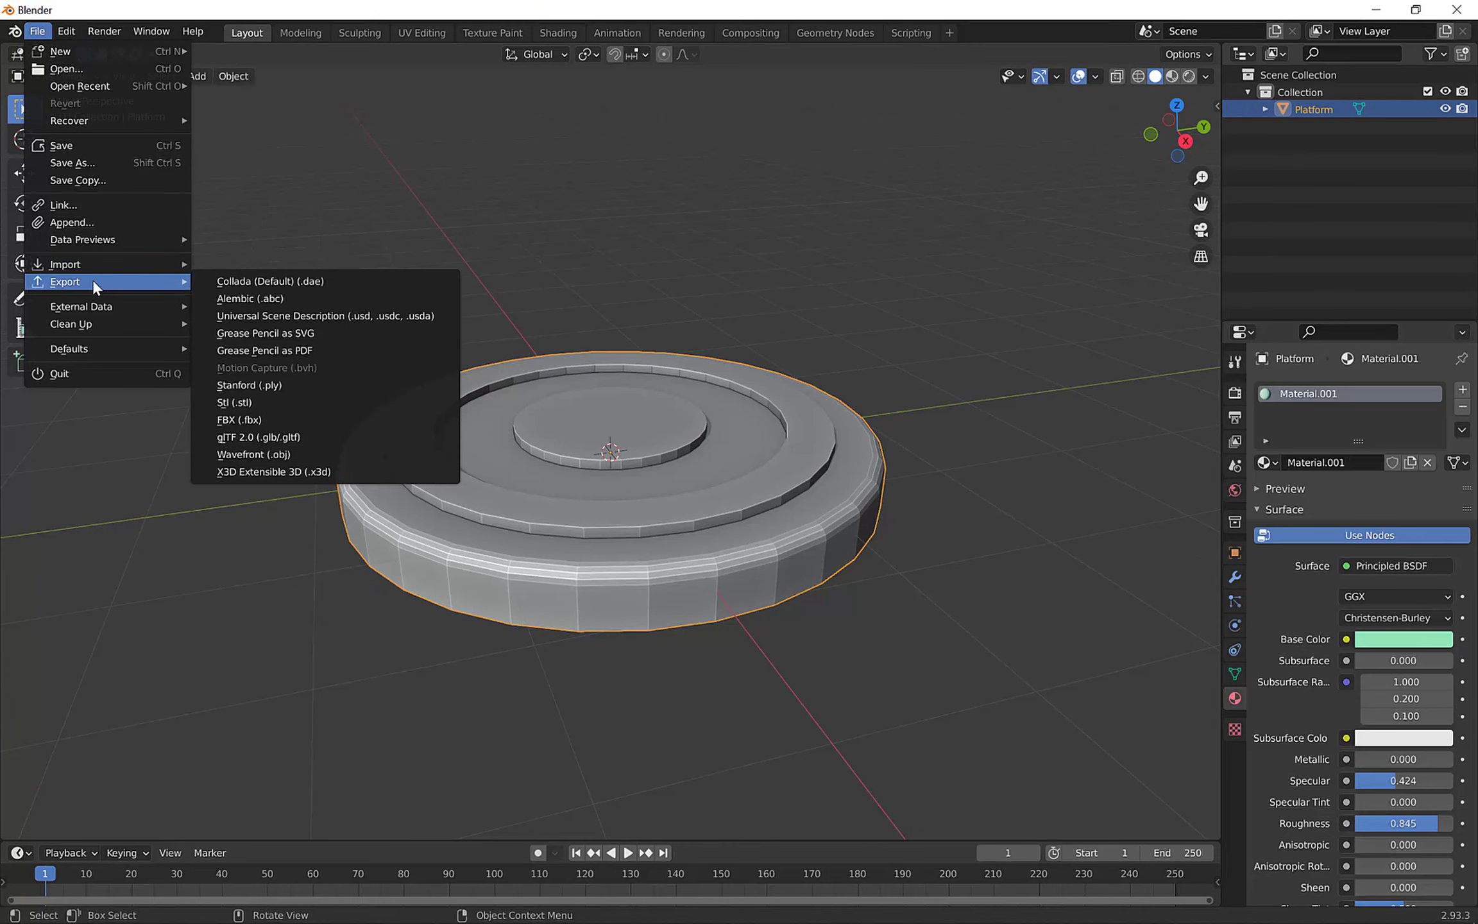
pyautogui.click(280, 419)
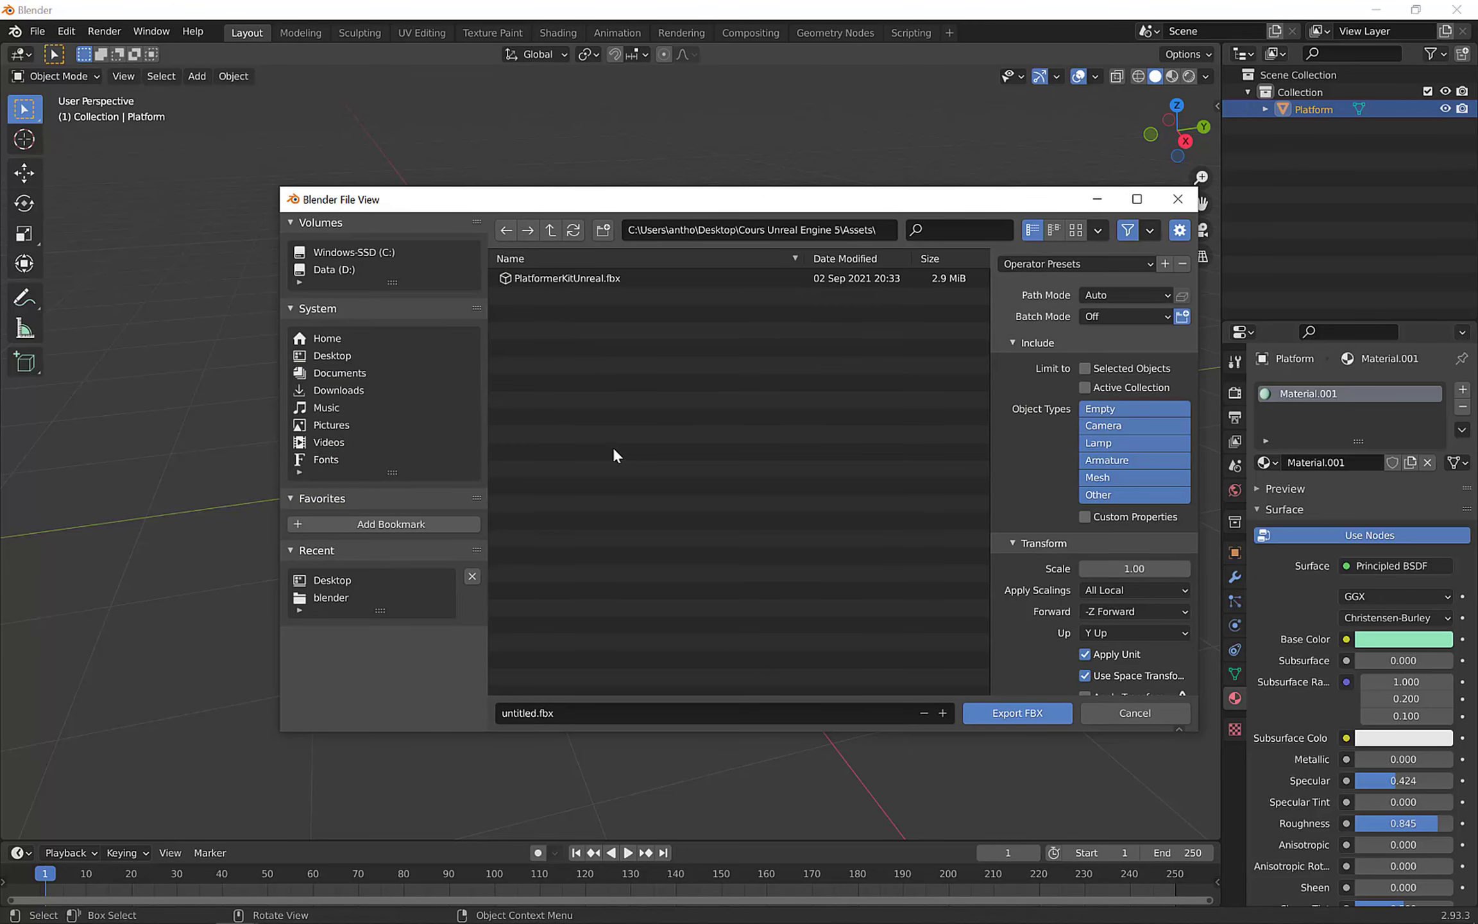
pyautogui.click(595, 710)
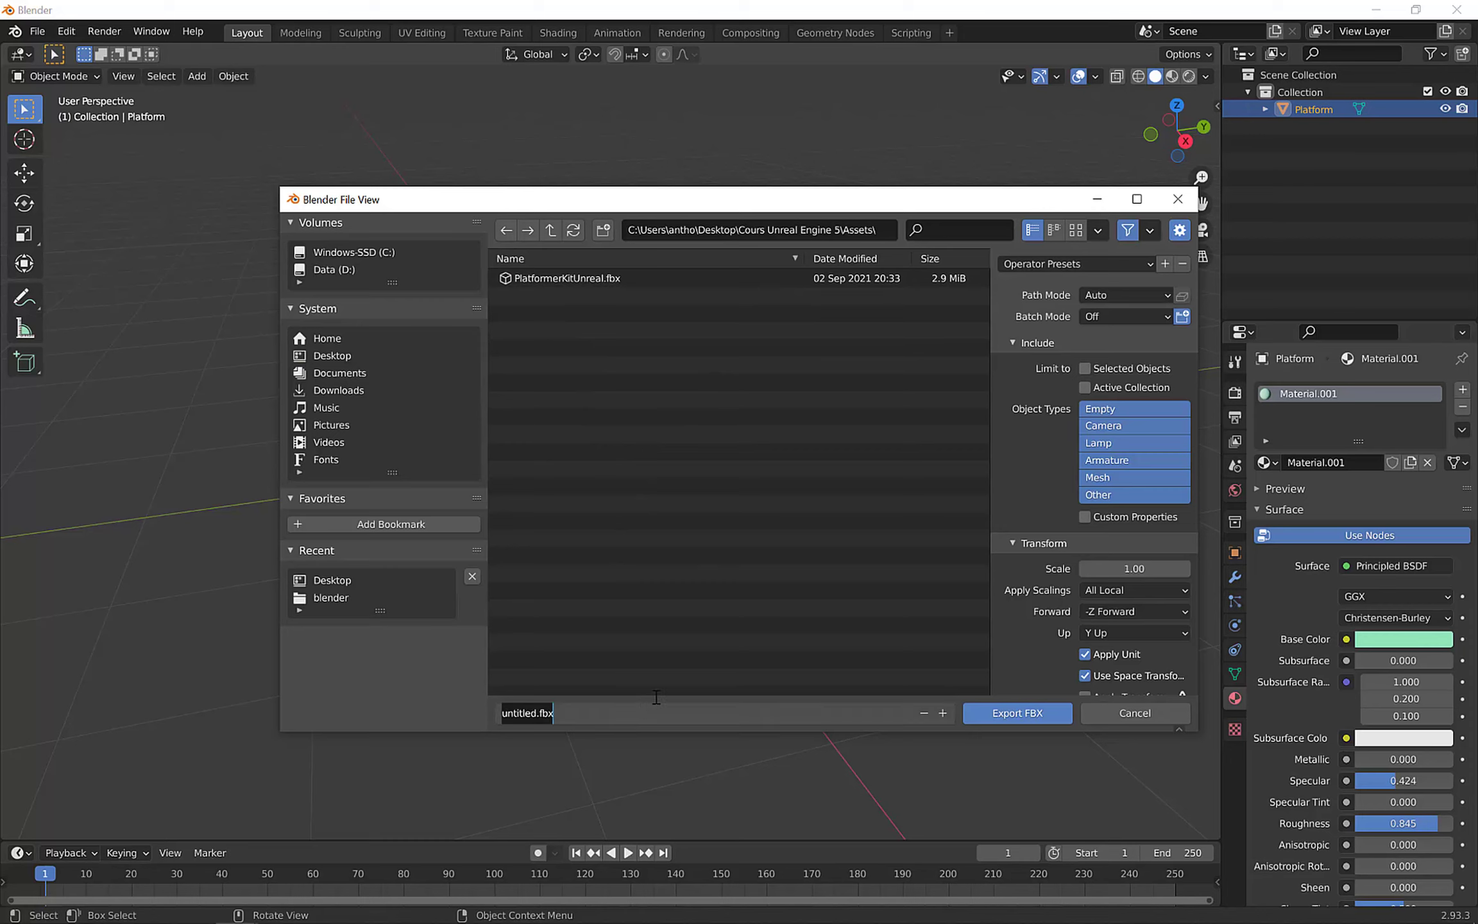
pyautogui.write('TestPlatform')
pyautogui.click(1112, 427)
pyautogui.click(1111, 427)
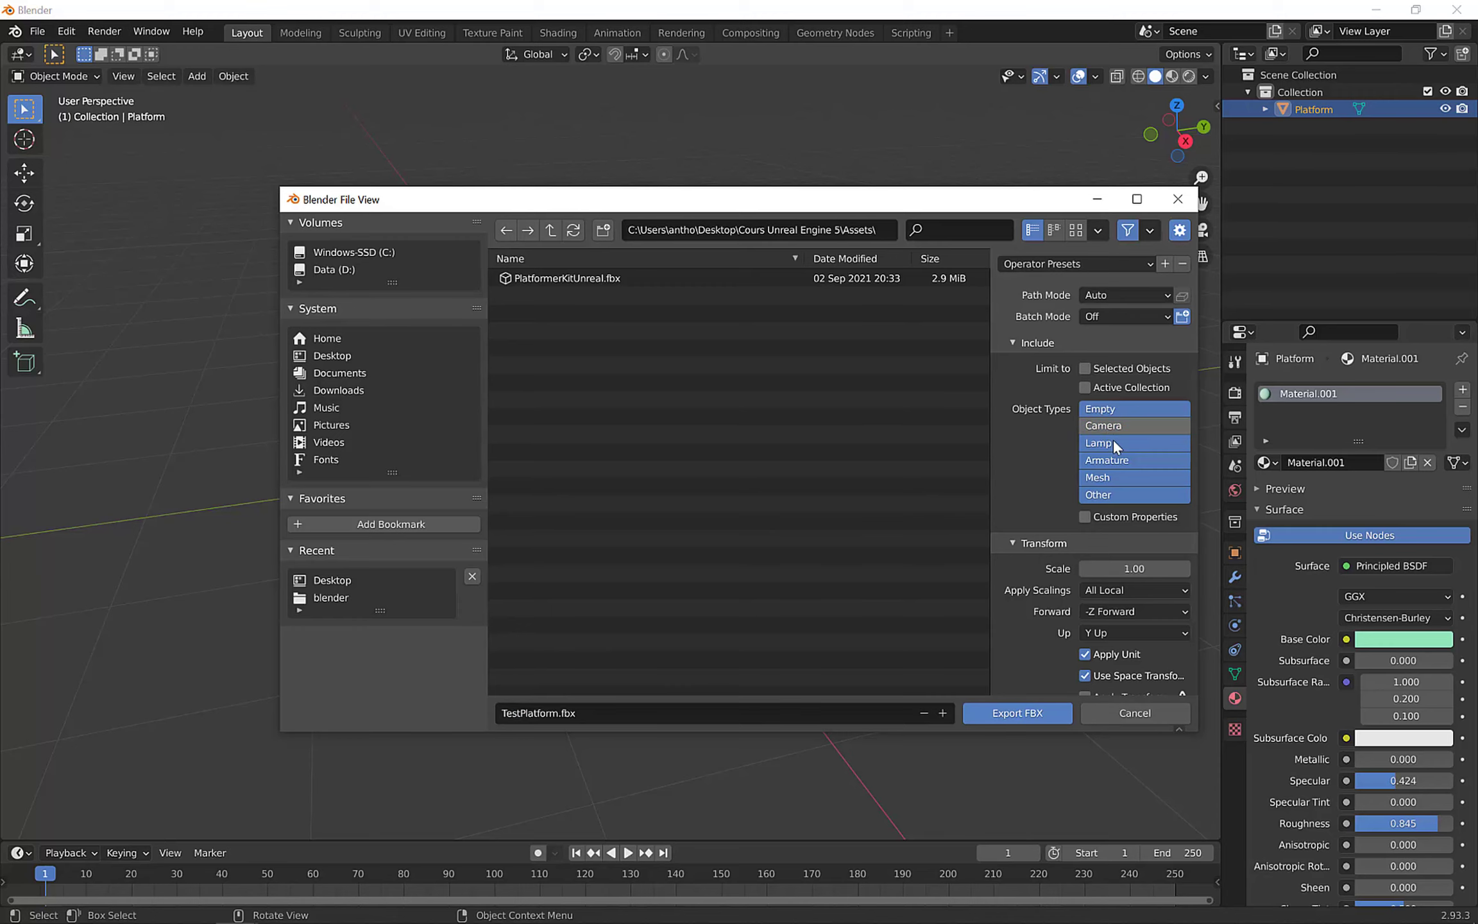
pyautogui.click(1113, 443)
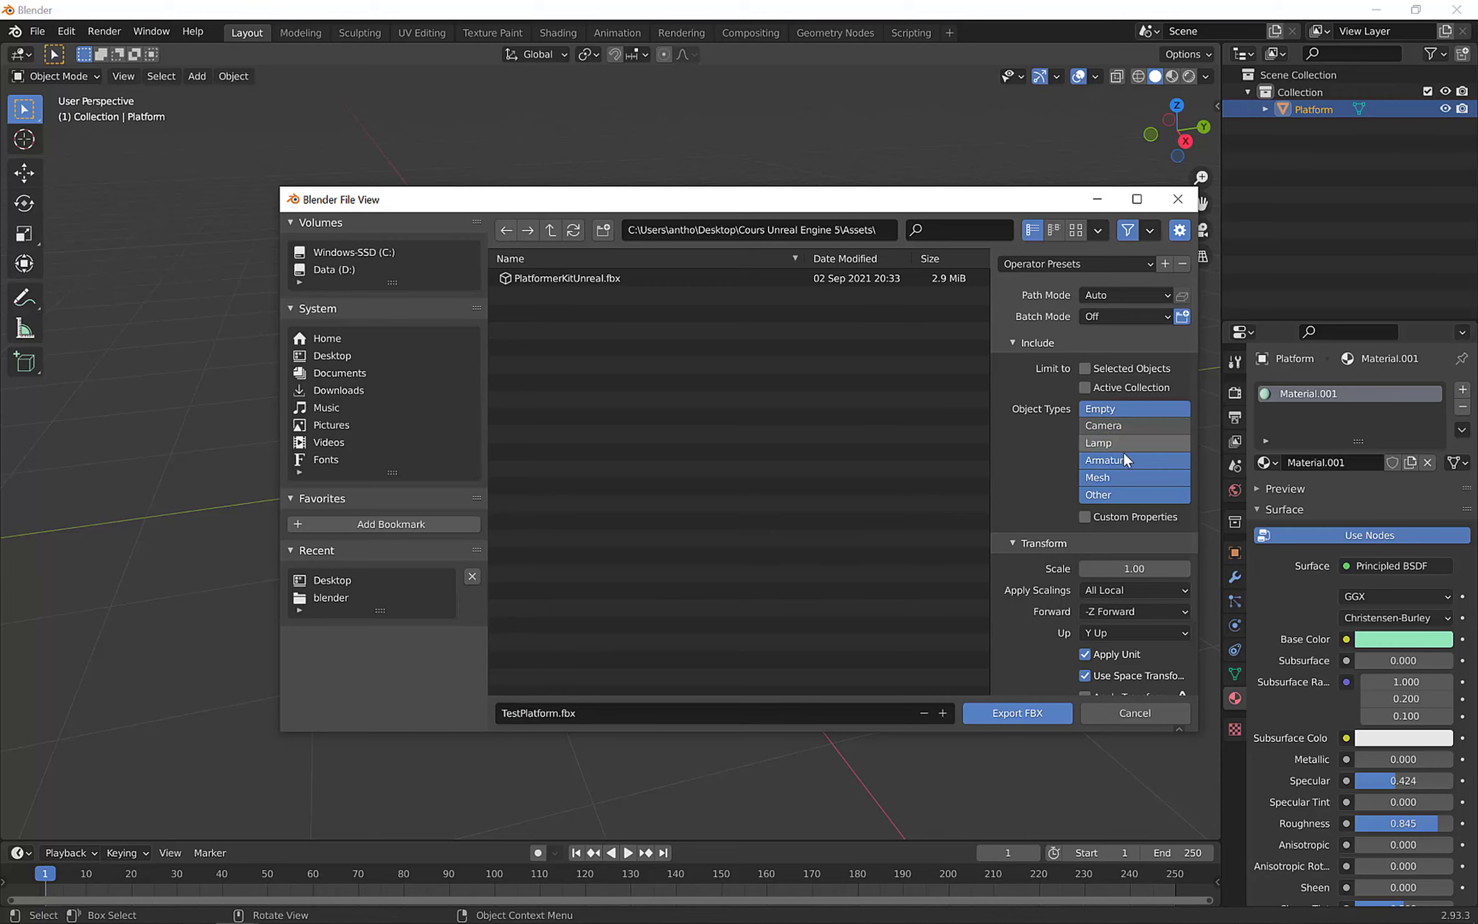
pyautogui.click(1006, 712)
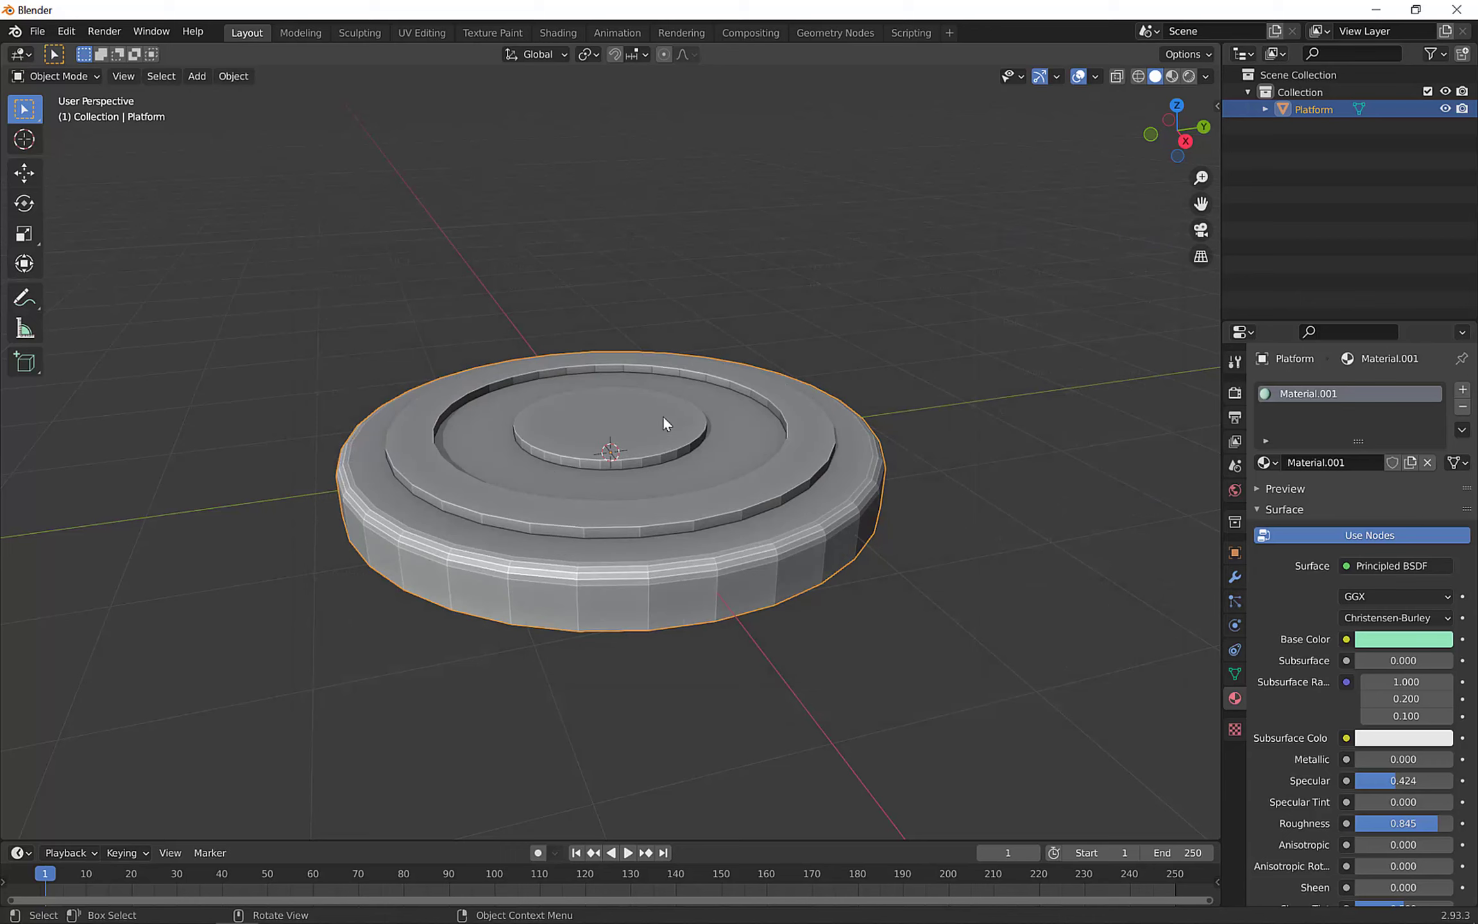
# Close Blender and move survival-kit-1.0.zip and suburb_assets_pt1.zip from the downloads folder into the Assets folder in File Explorer.
pyautogui.click(1455, 20)
pyautogui.click(775, 503)
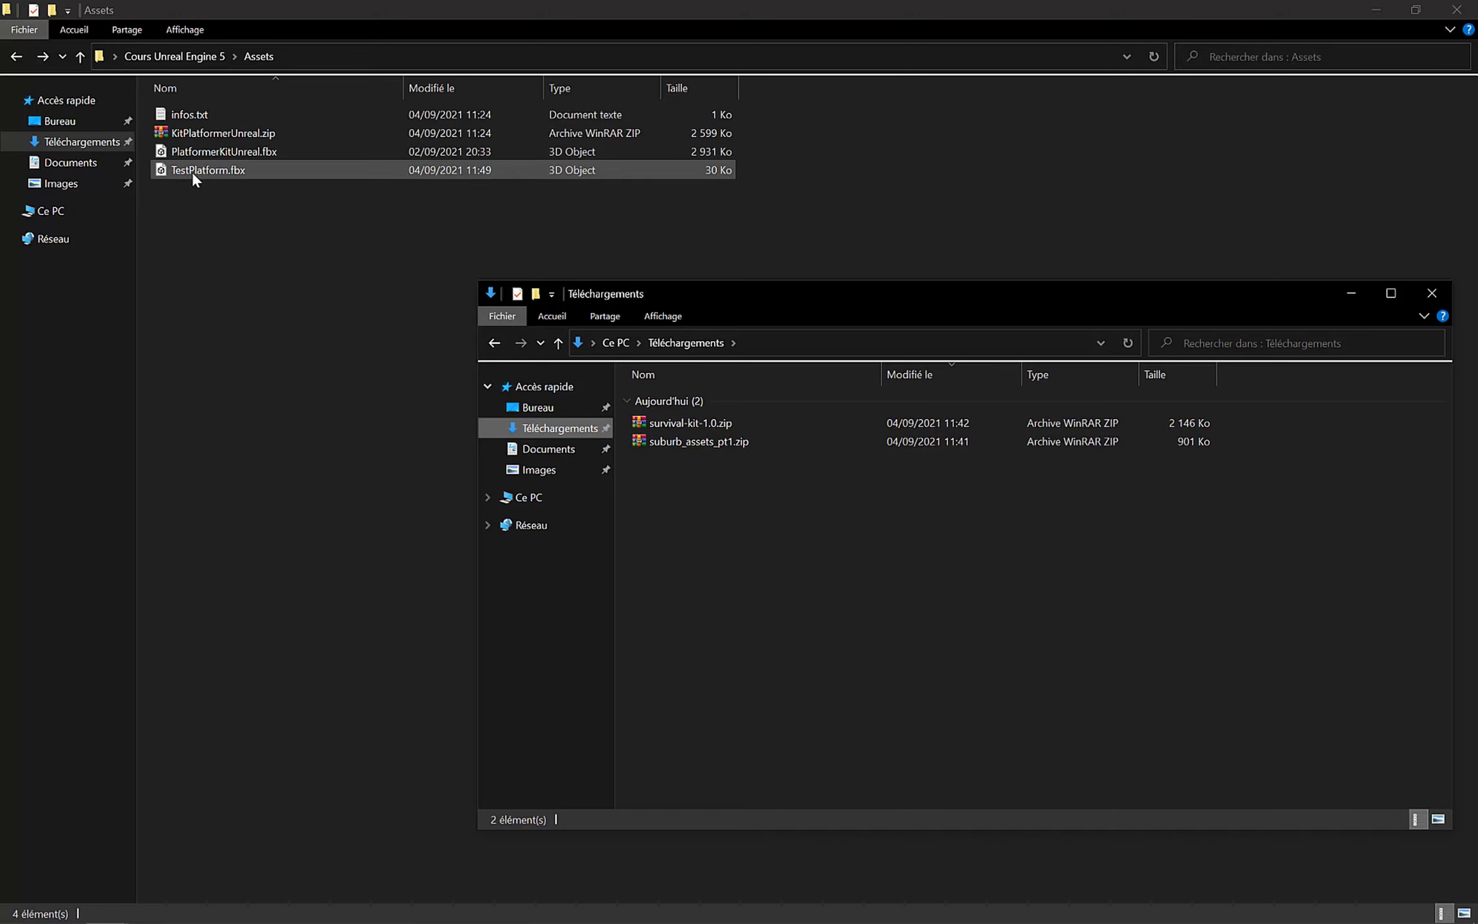
pyautogui.moveTo(746, 478); pyautogui.dragTo(349, 337)
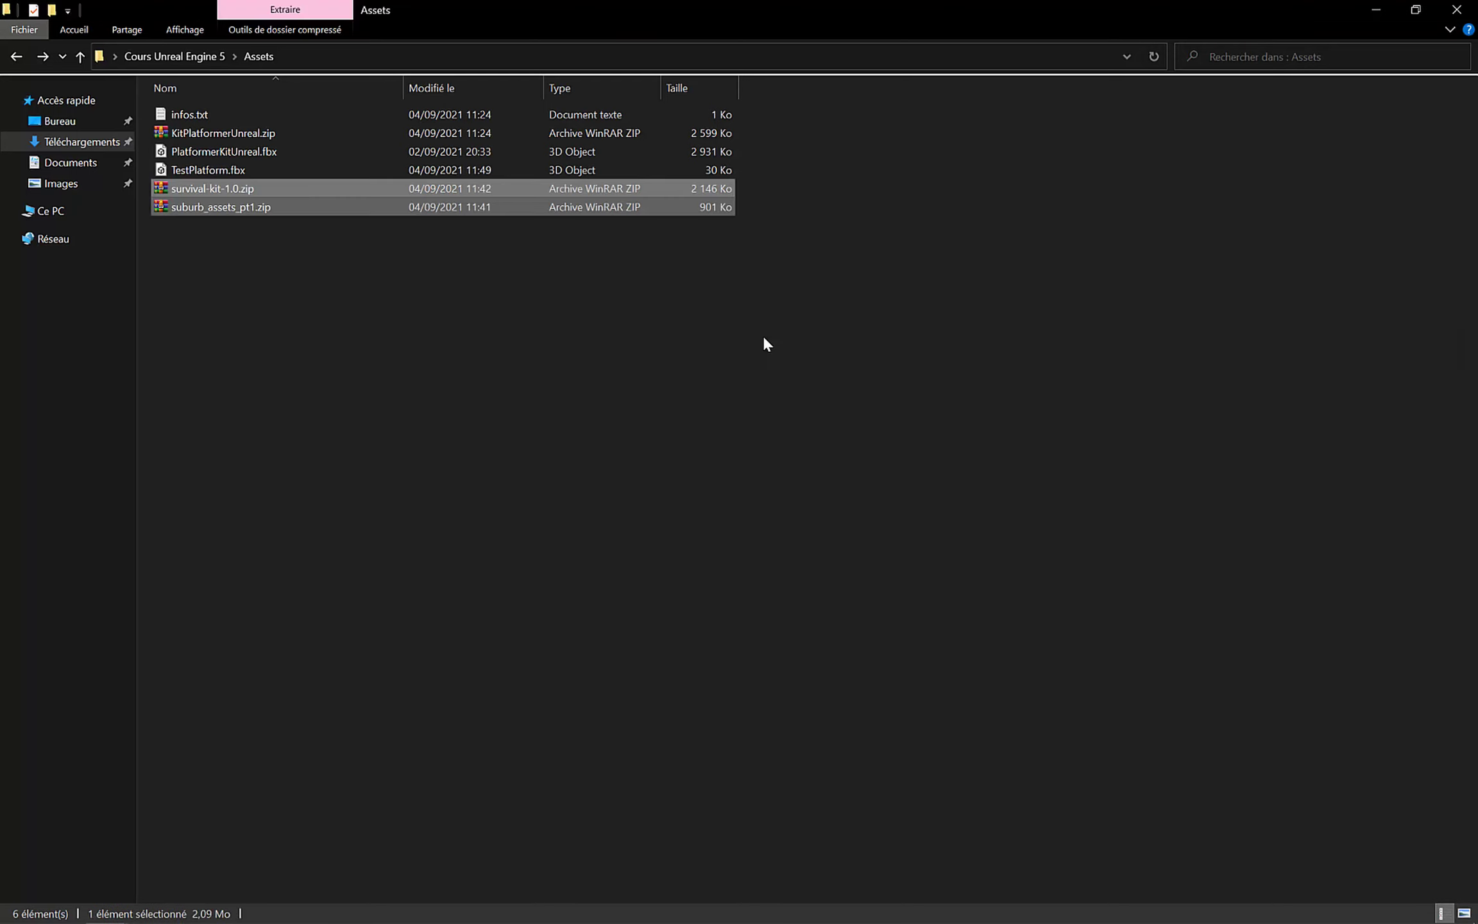
# Extract both downloaded archives in the Assets folder, cancelling the license file replacement, and delete the archives with the license, readme, shortcut and preview files.
pyautogui.rightClick(210, 209)
pyautogui.click(287, 352)
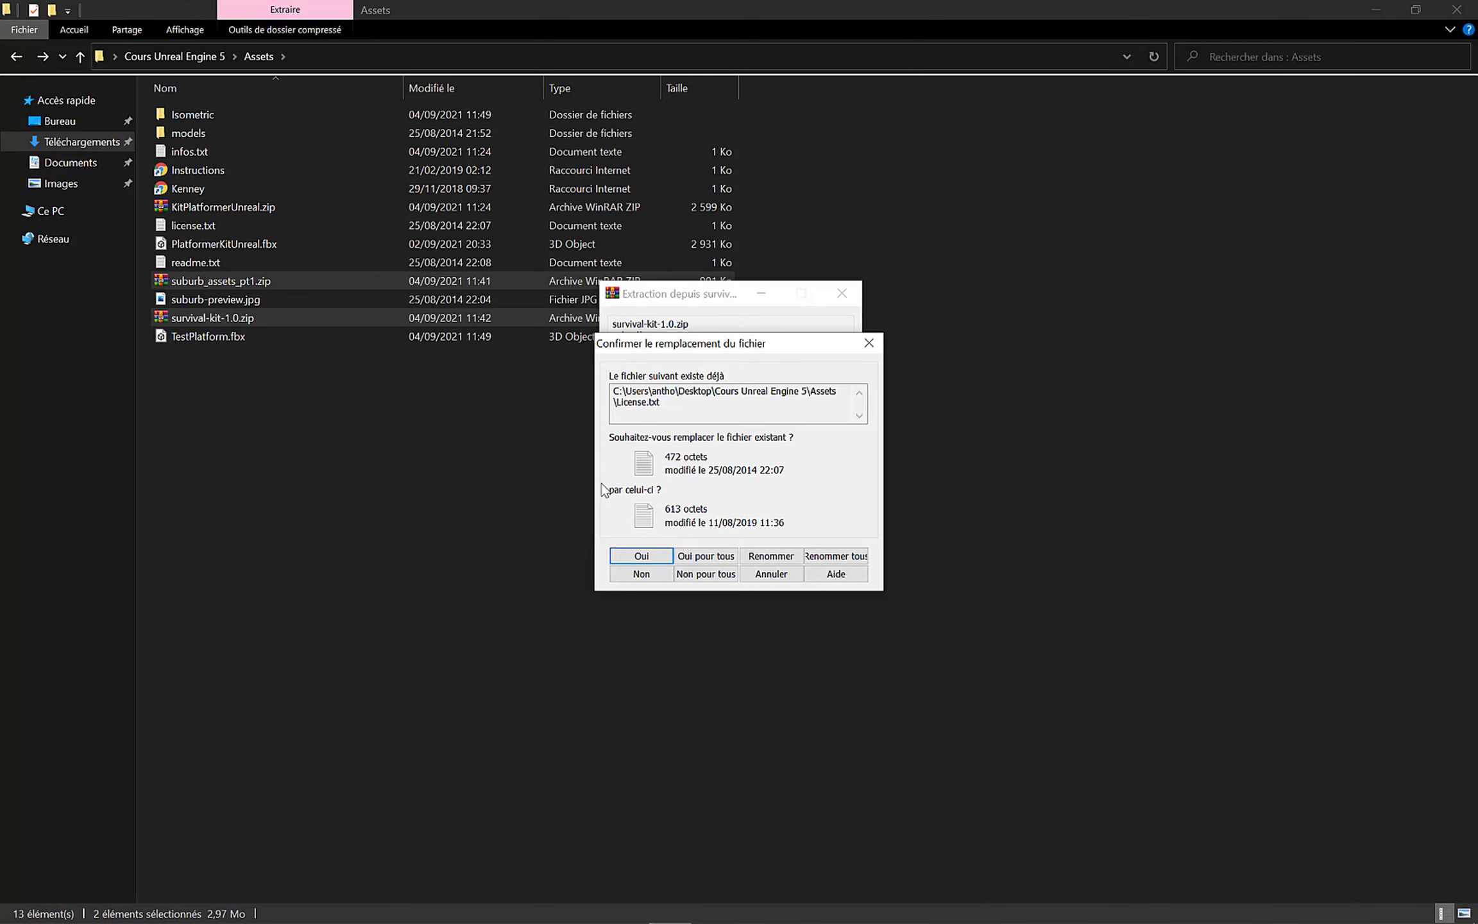
pyautogui.click(771, 574)
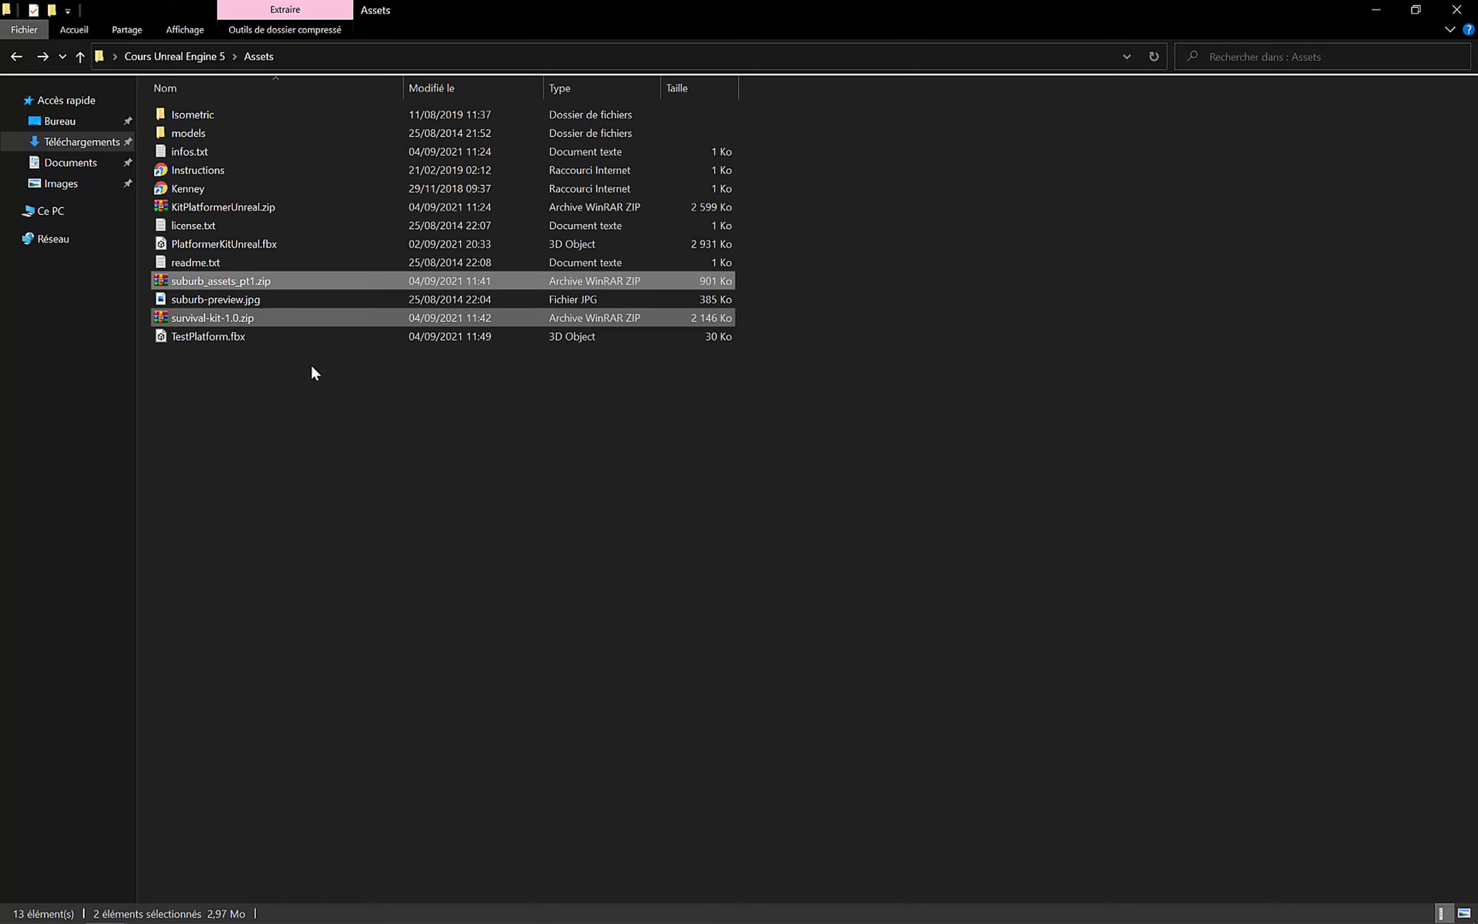
pyautogui.press('Delete')
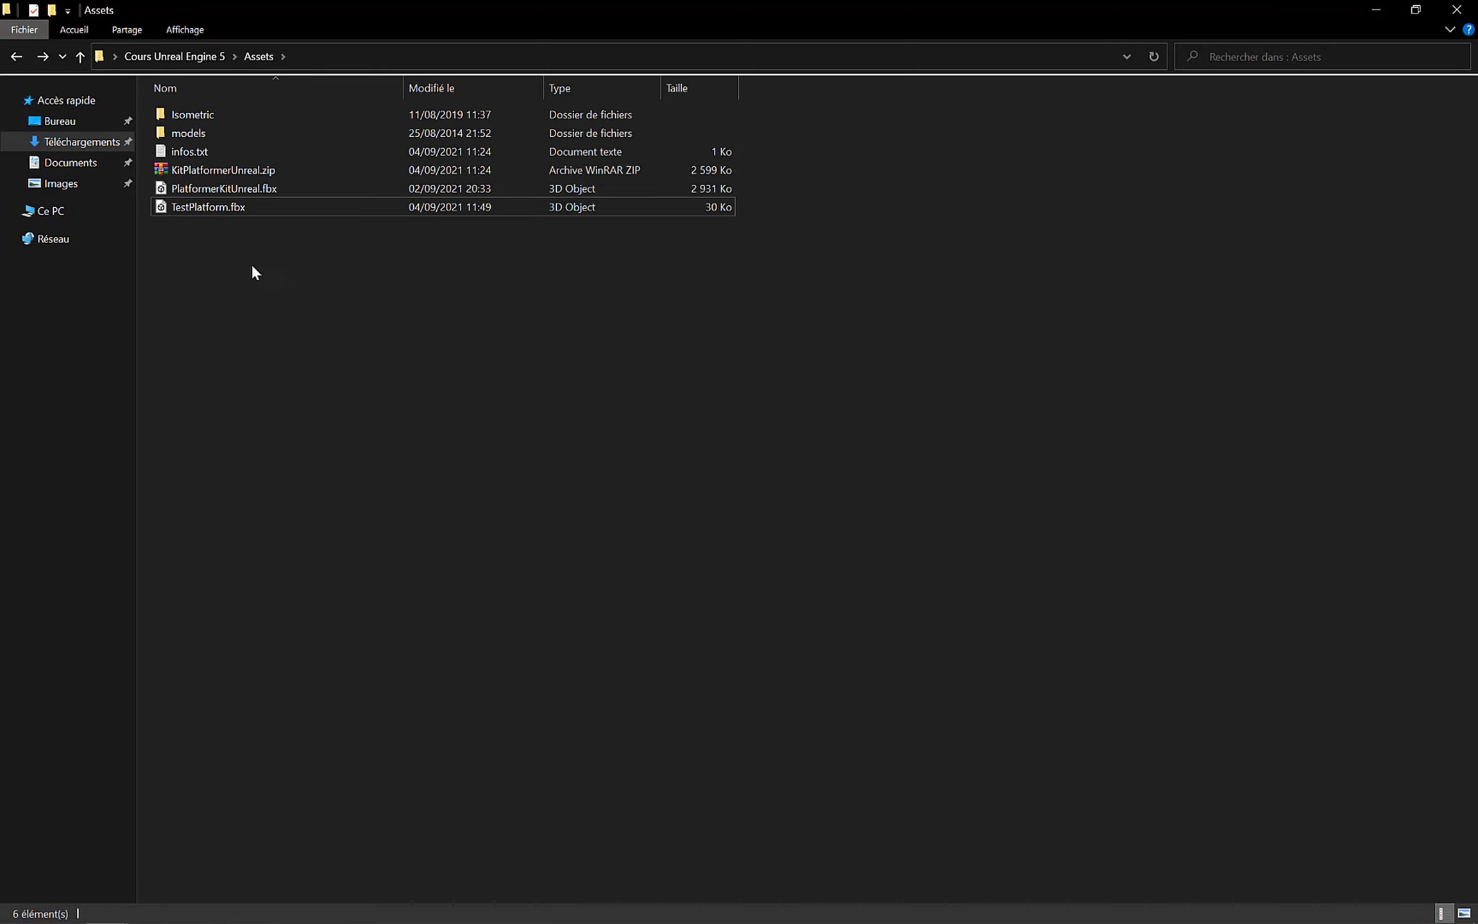
# Examine the contents of the models folder and its textures subfolder with enlarged icons, and return to the Assets folder.
pyautogui.moveTo(251, 263); pyautogui.dragTo(179, 188)
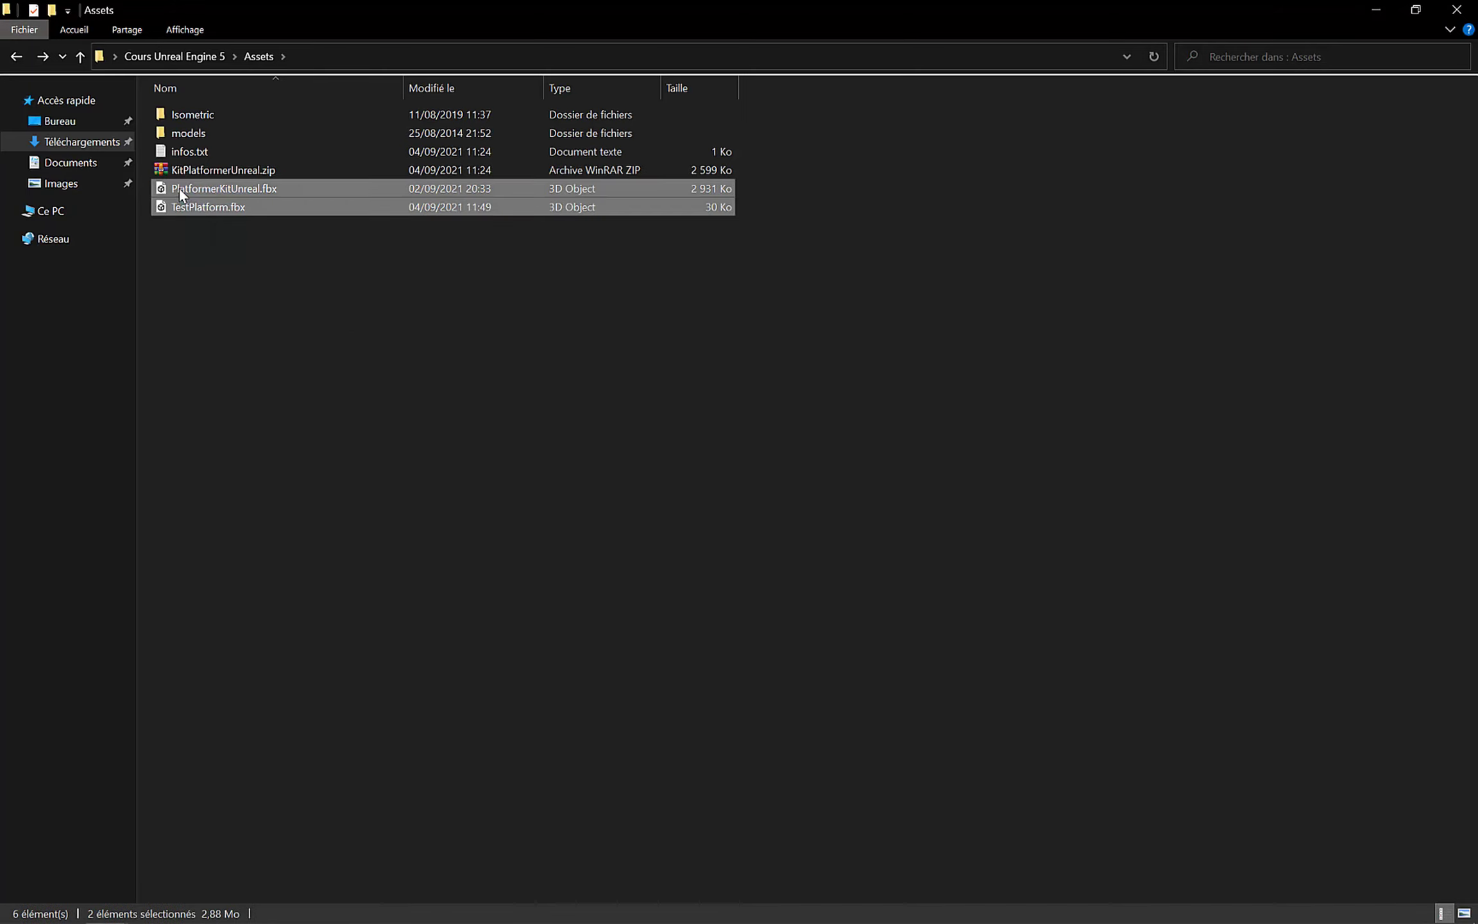
pyautogui.doubleClick(185, 135)
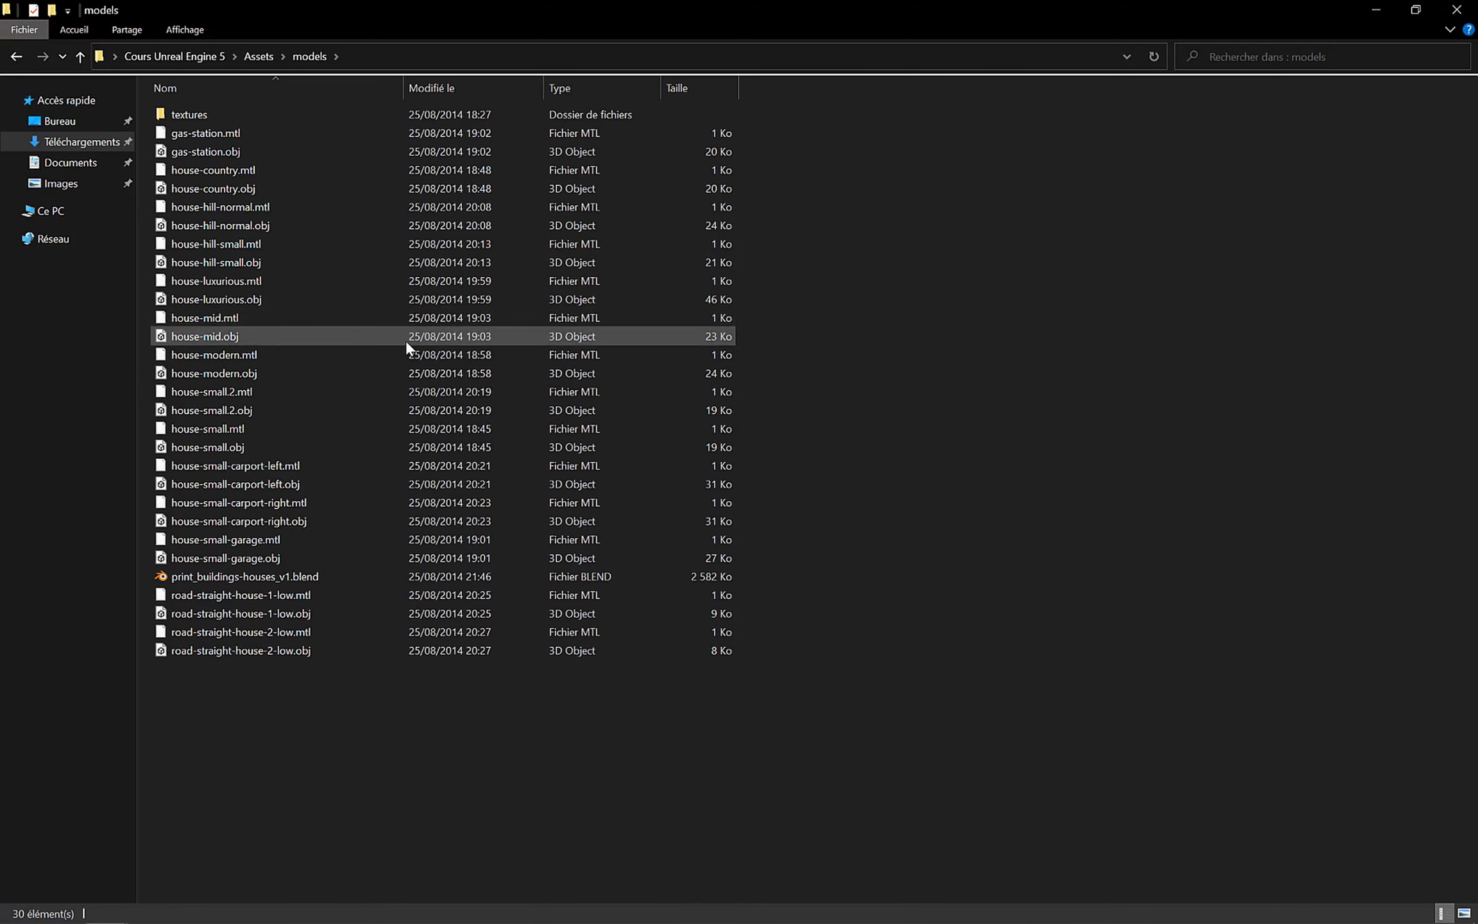
pyautogui.keyDown('ctrl'); pyautogui.scroll(5, 406, 339); pyautogui.keyUp('ctrl')
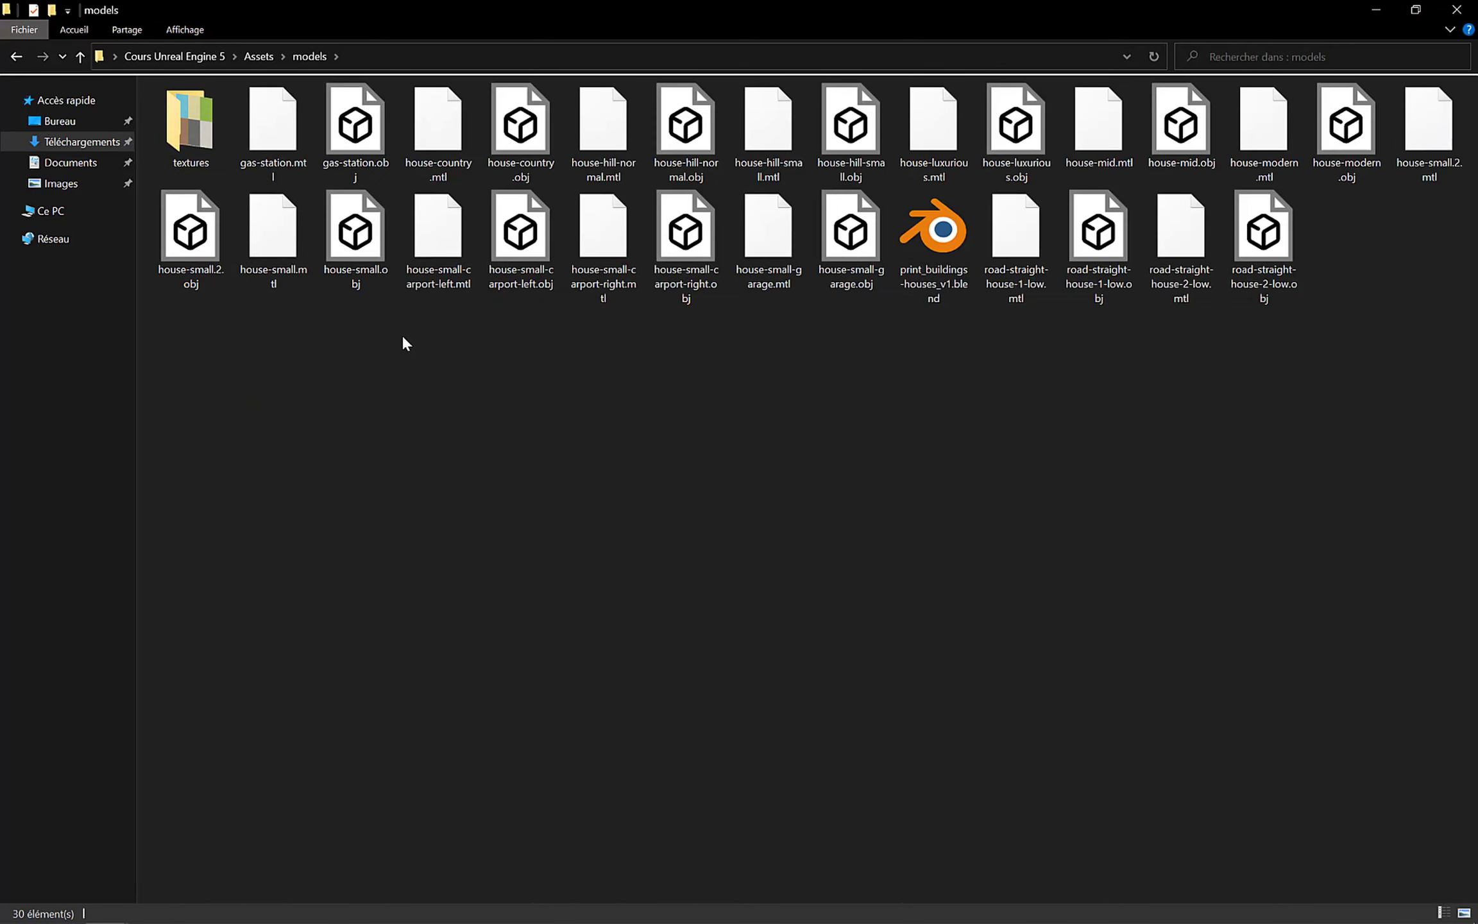
pyautogui.keyDown('ctrl'); pyautogui.scroll(1, 449, 337); pyautogui.keyUp('ctrl')
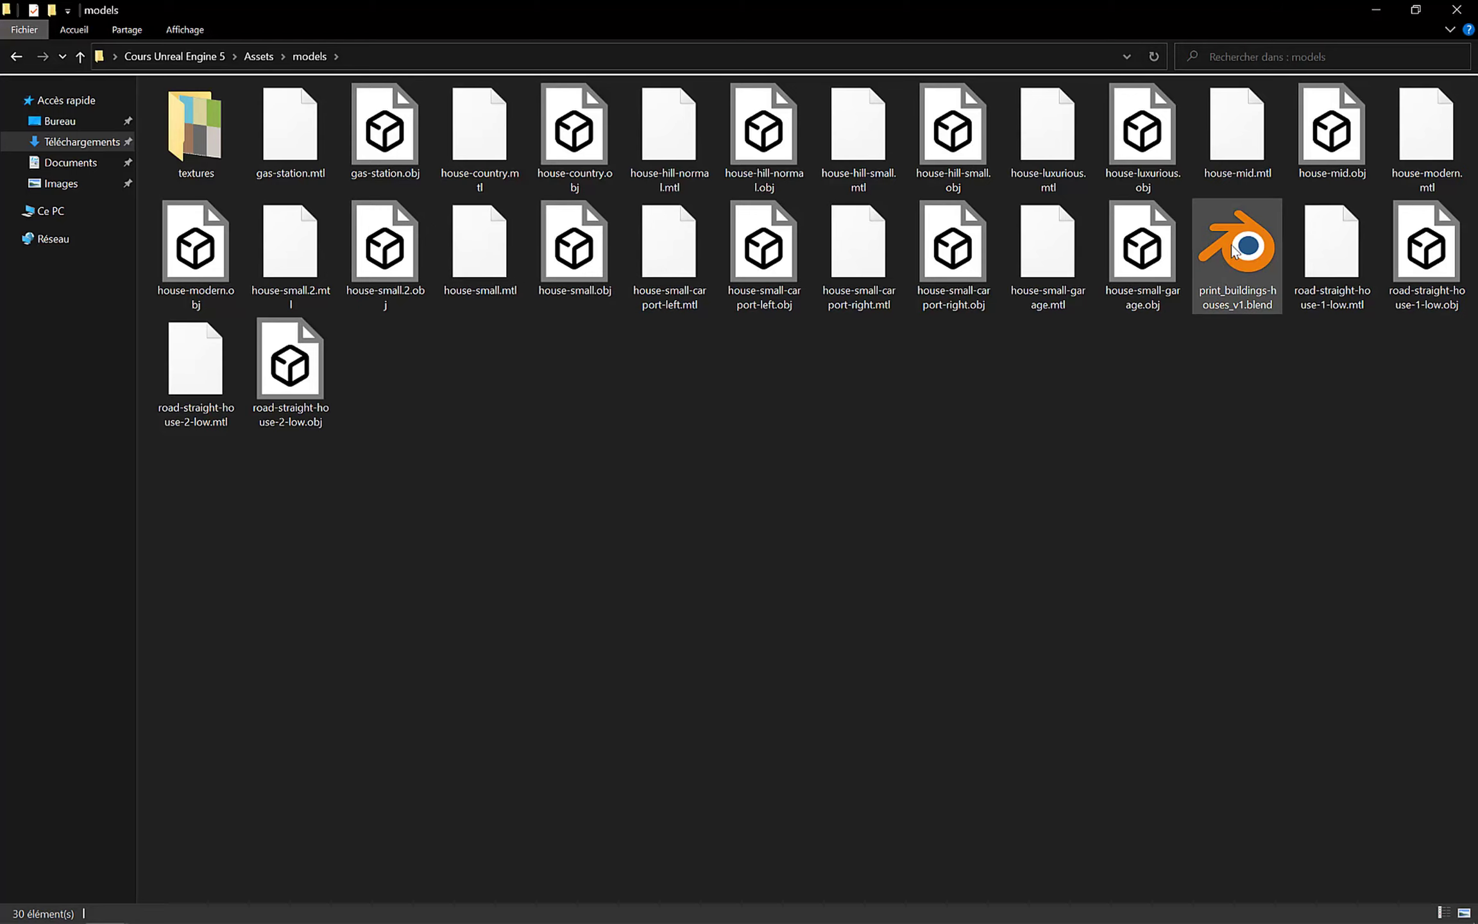
pyautogui.doubleClick(211, 151)
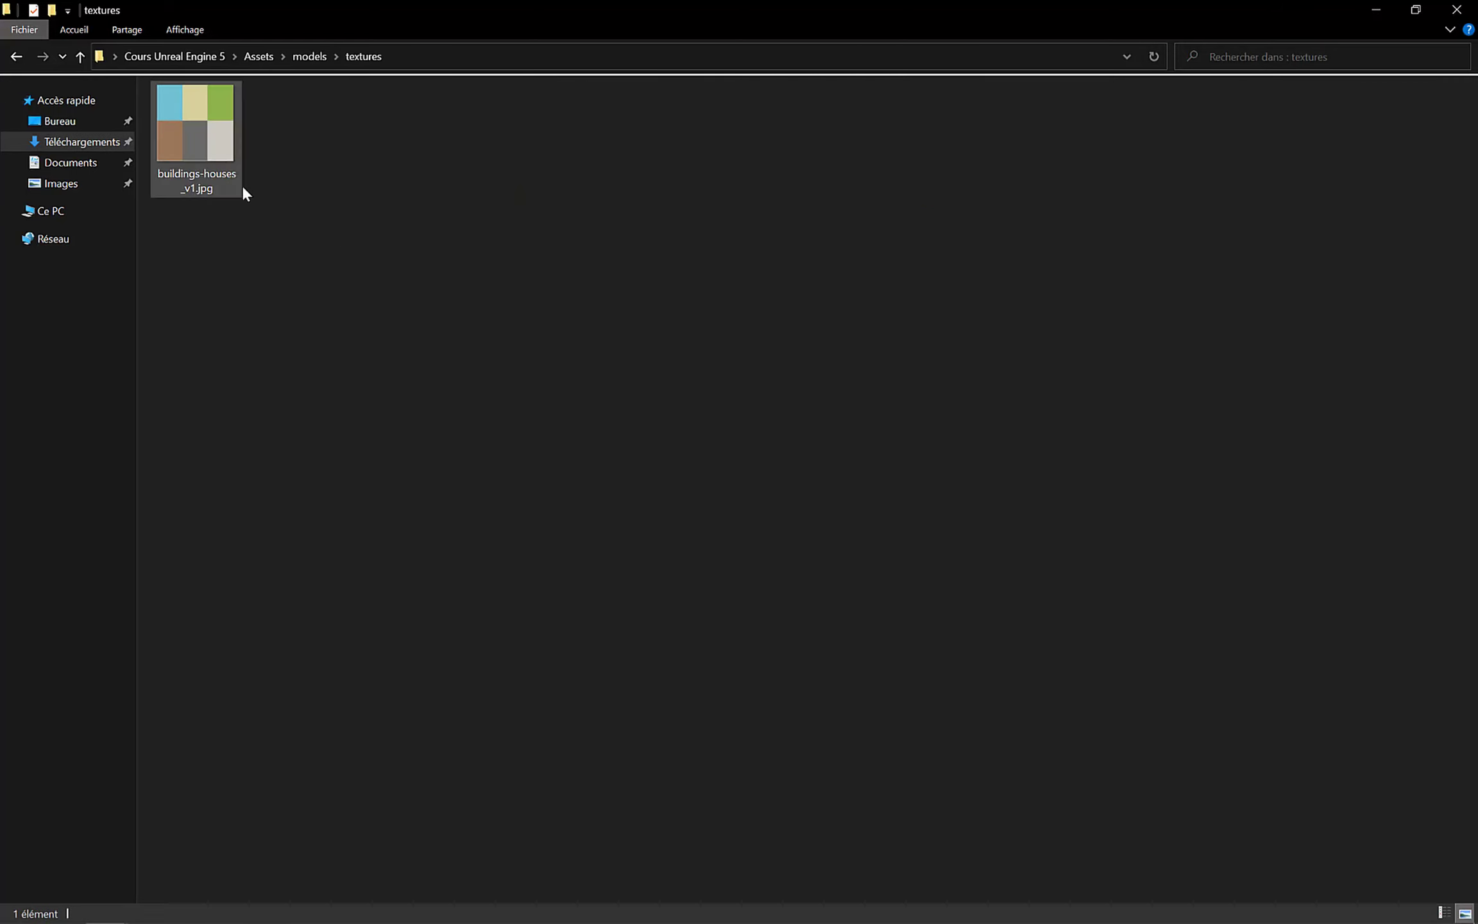
pyautogui.press('BackSpace')
pyautogui.press('BackSpace')
# Review the images in the Isometric folder, including rockFlatGrass_N.png, and delete that folder from Assets.
pyautogui.doubleClick(209, 114)
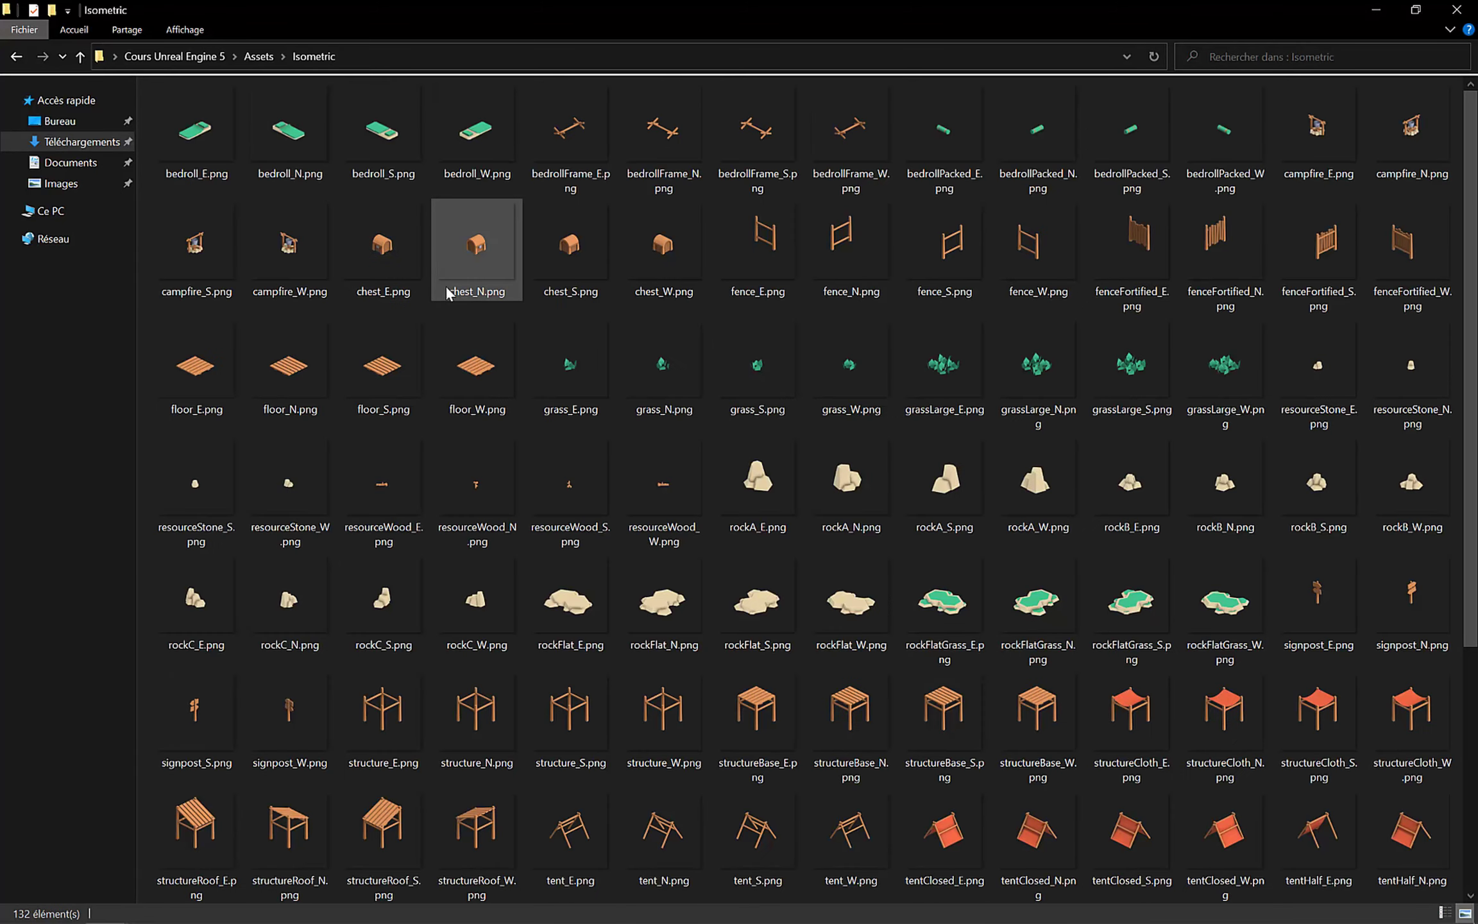
pyautogui.scroll(-3, 395, 303)
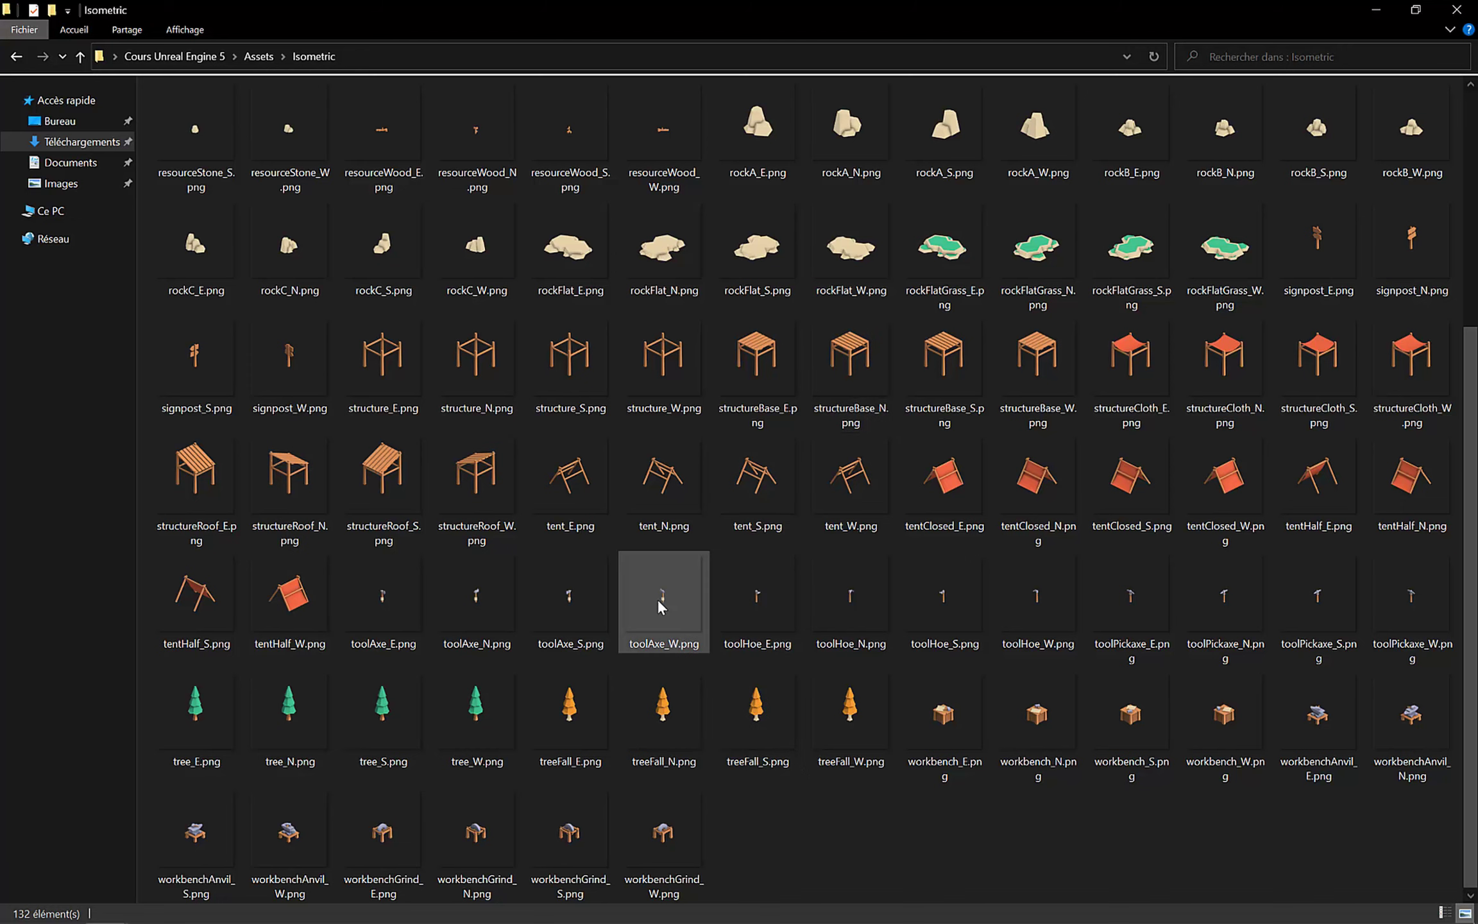
pyautogui.scroll(3, 658, 467)
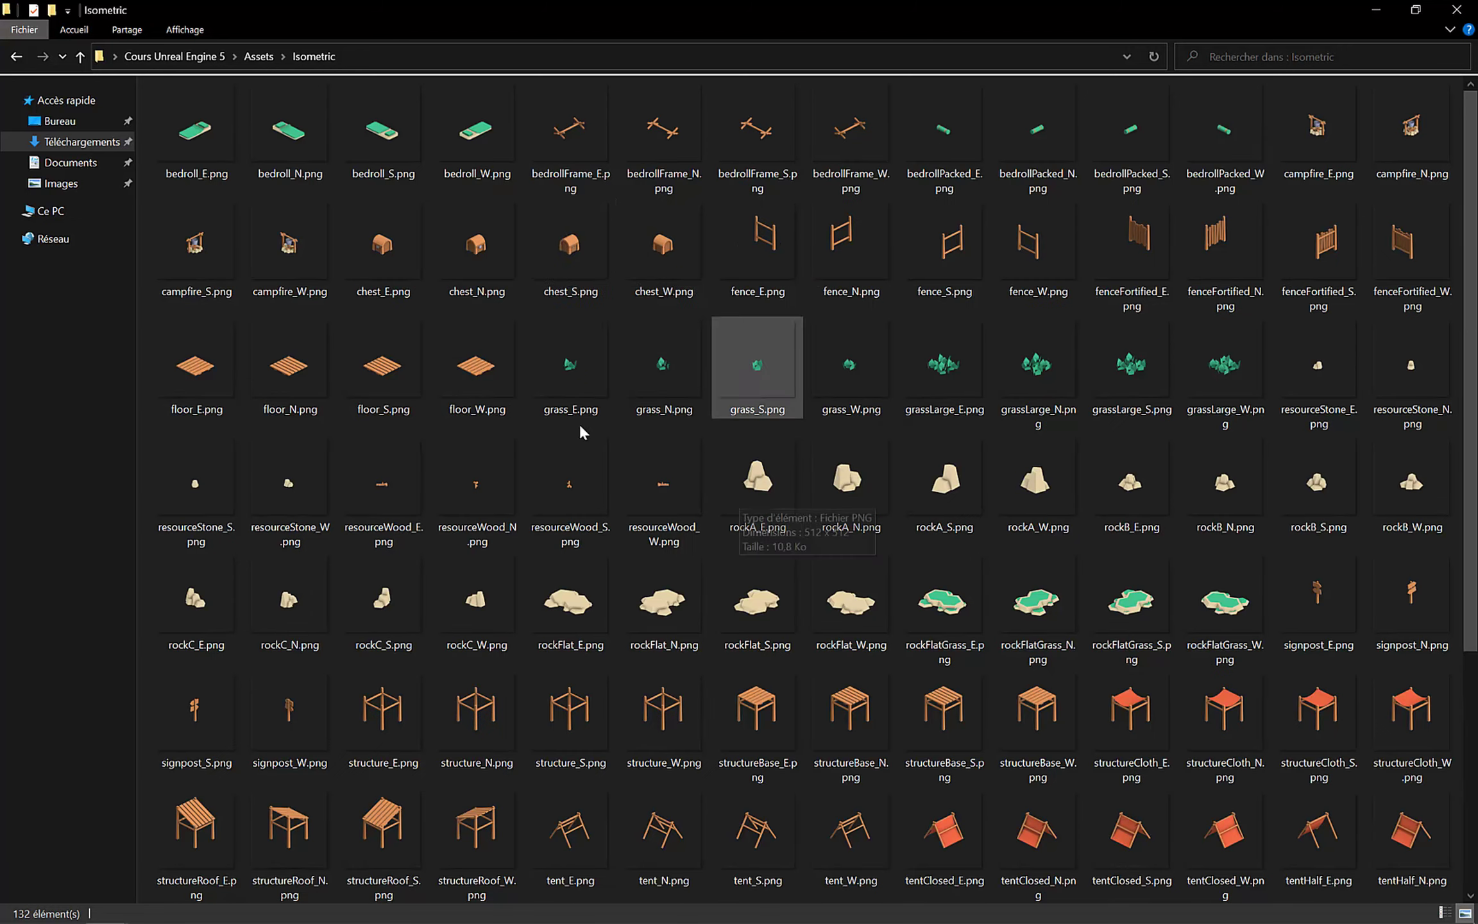
pyautogui.scroll(-3, 753, 429)
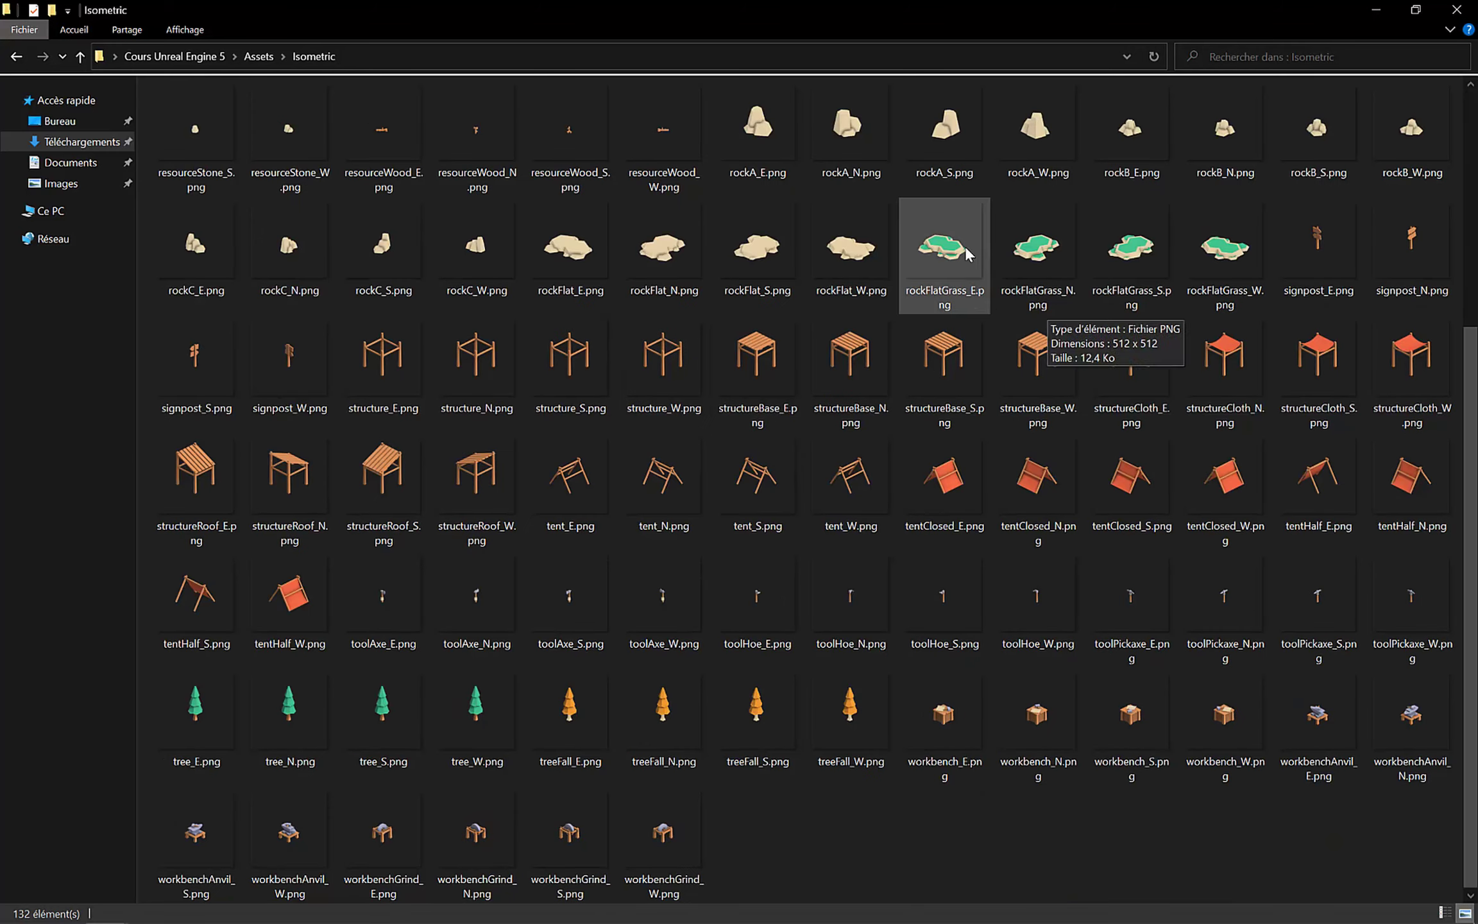
pyautogui.doubleClick(1037, 247)
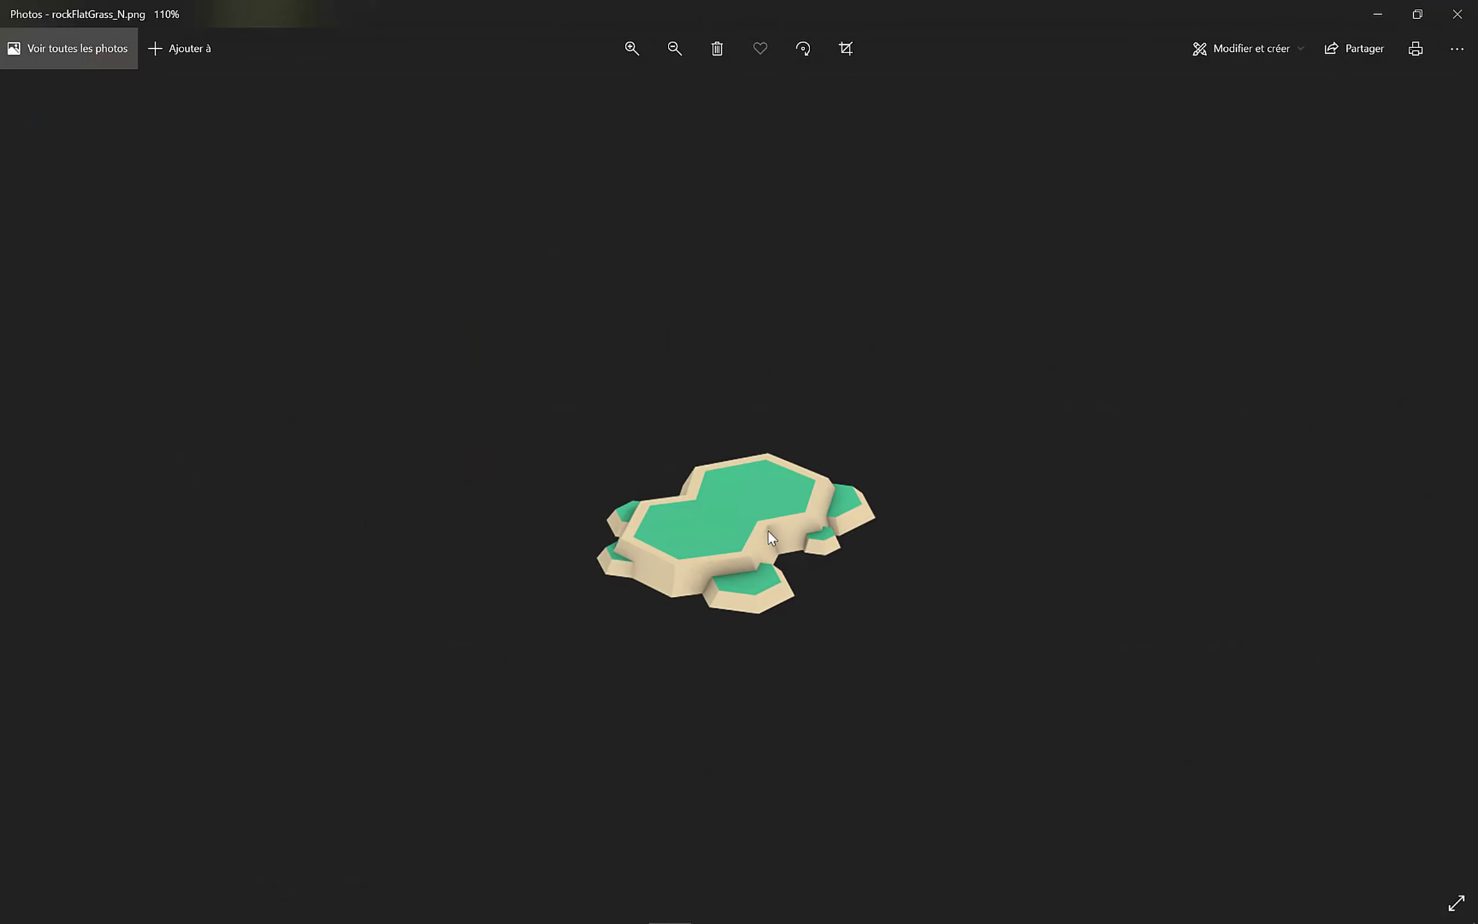
pyautogui.scroll(2, 768, 530)
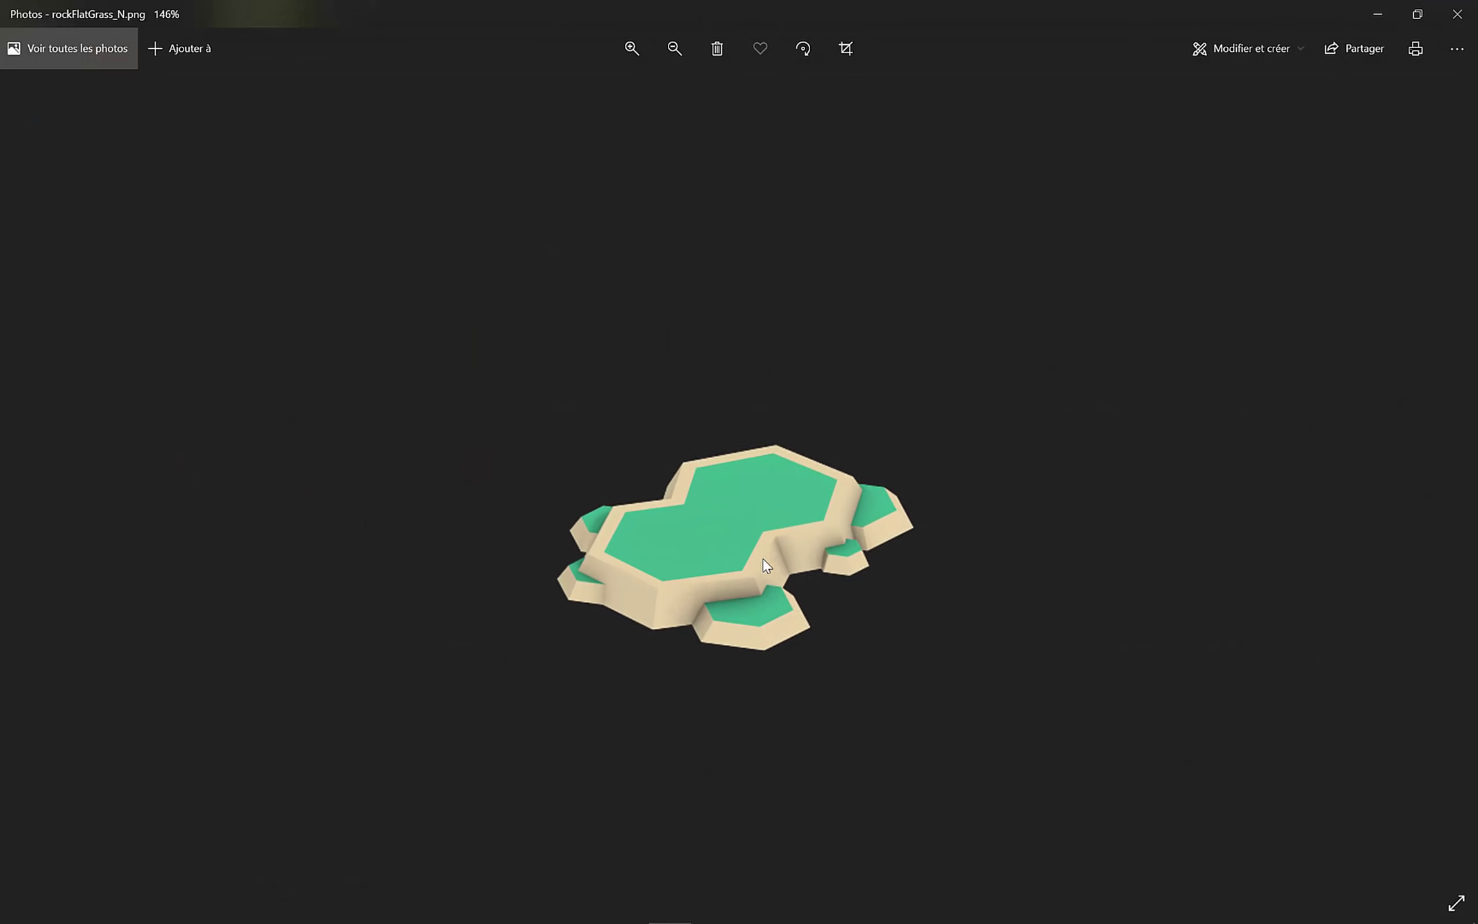
pyautogui.click(1455, 18)
pyautogui.click(259, 56)
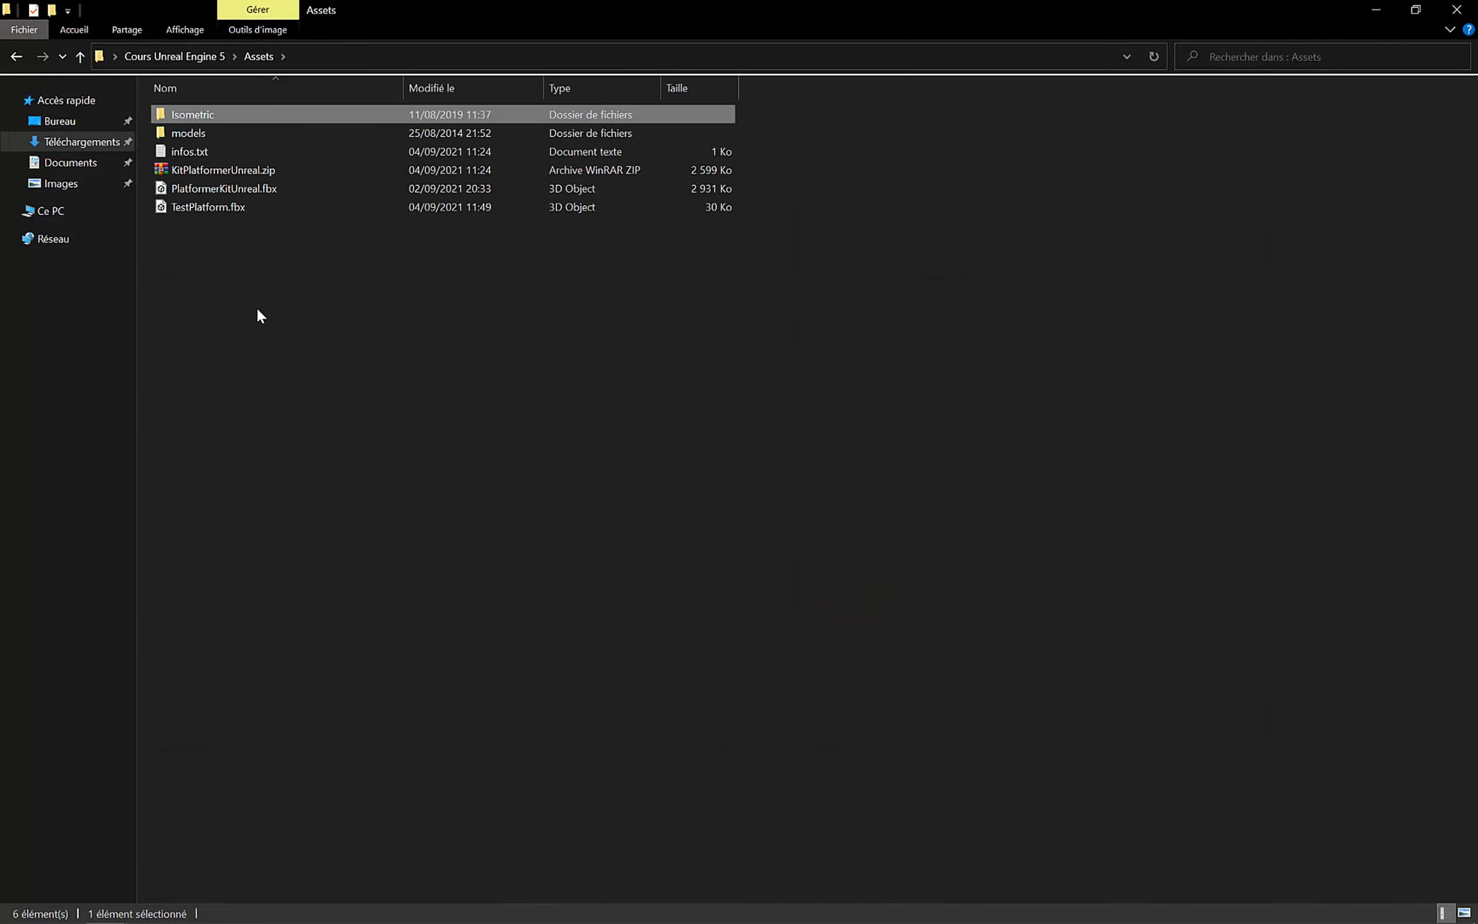
pyautogui.press('Delete')
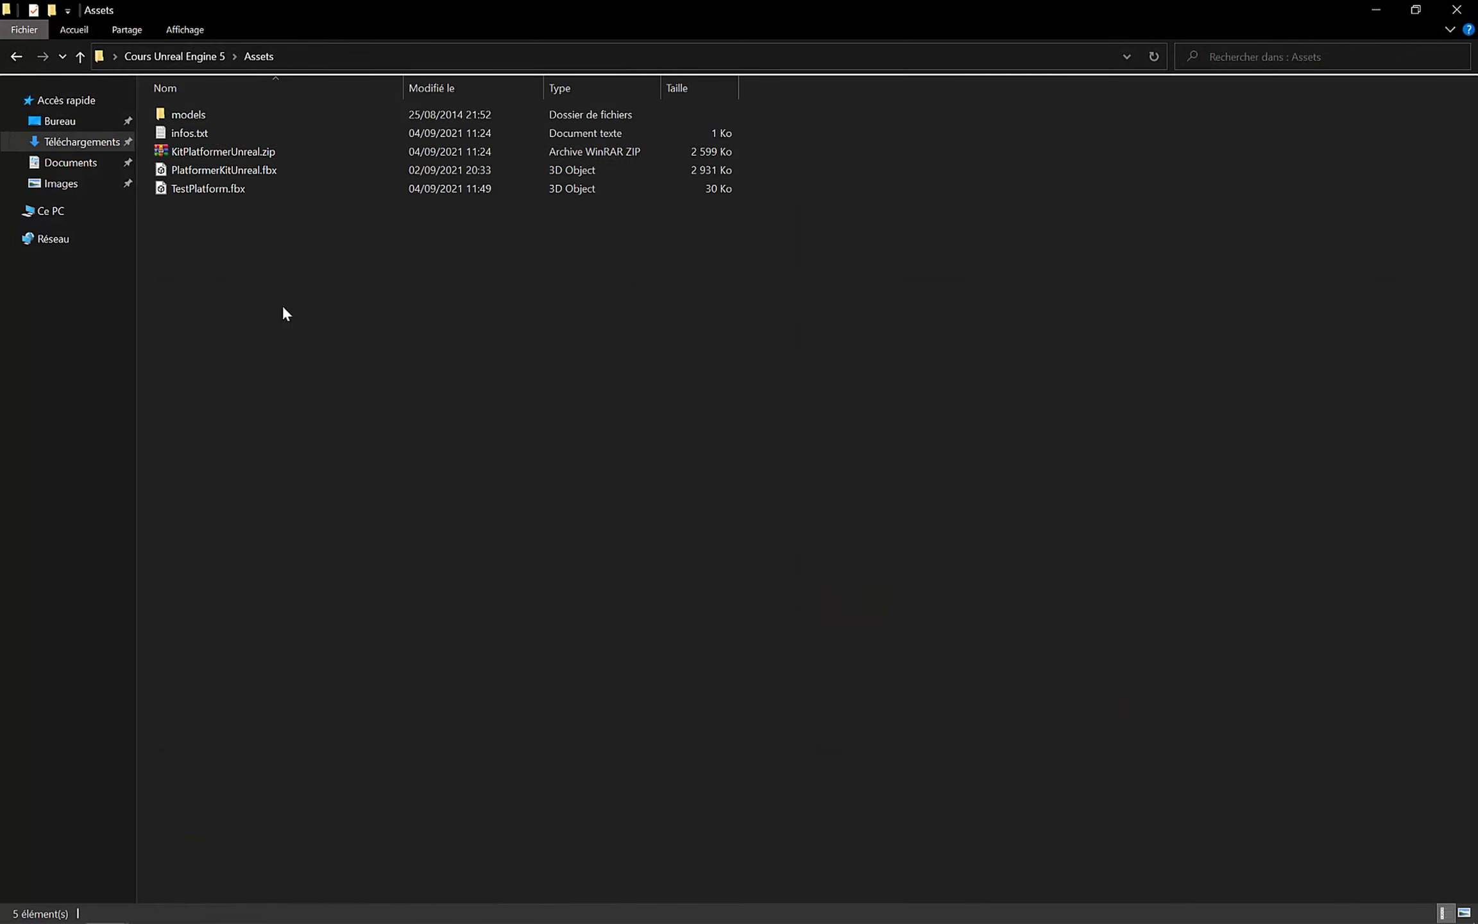
# Select PlatformerKitUnreal.fbx and TestPlatform.fbx together in the Assets folder.
pyautogui.click(207, 117)
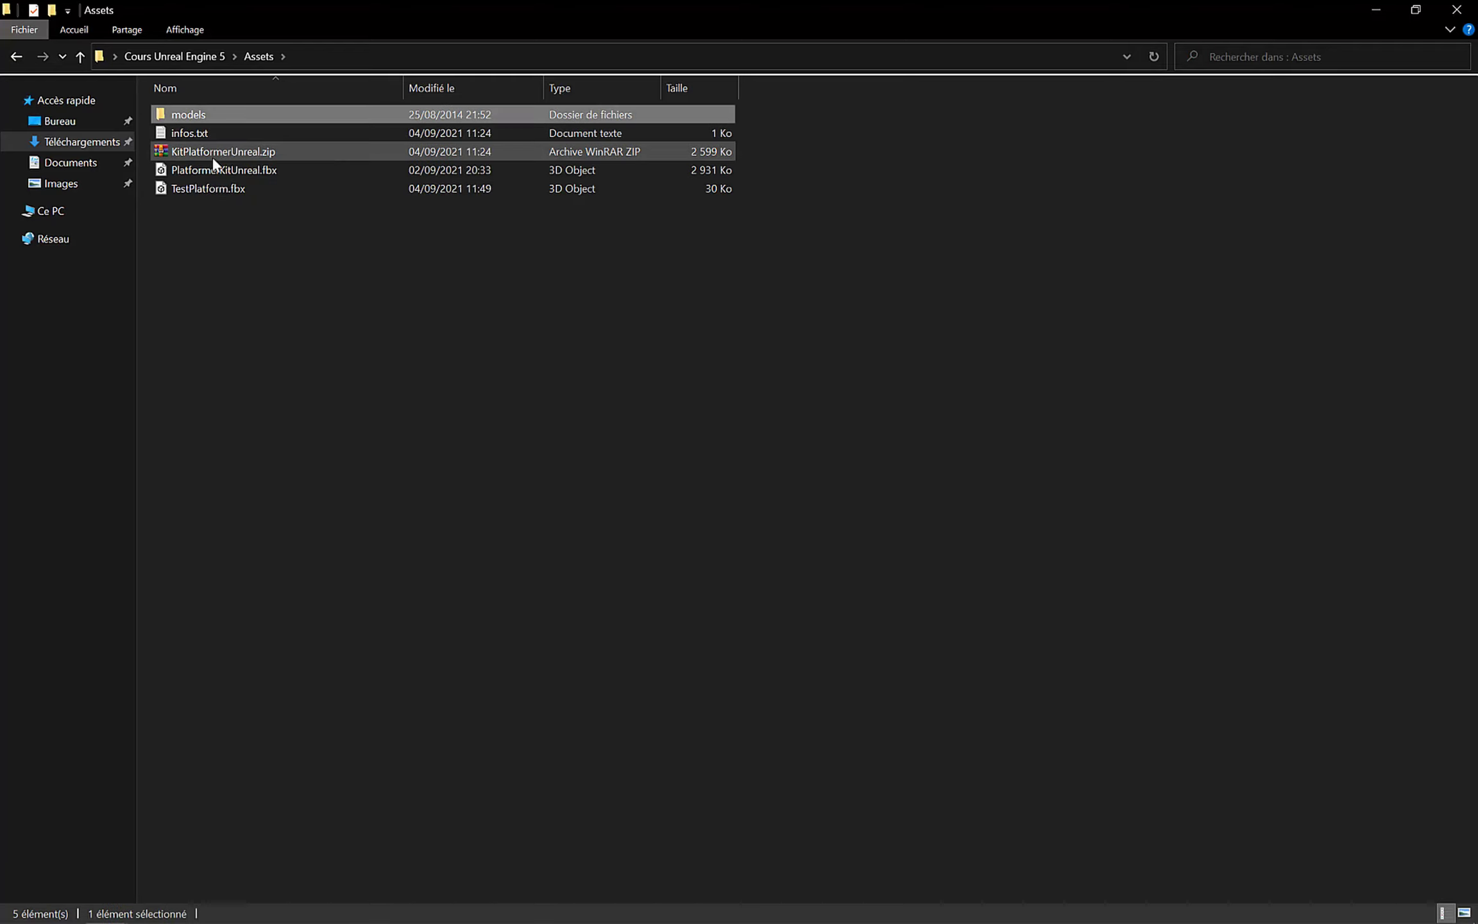
pyautogui.keyDown('ctrl'); pyautogui.click(193, 188); pyautogui.keyUp('ctrl')
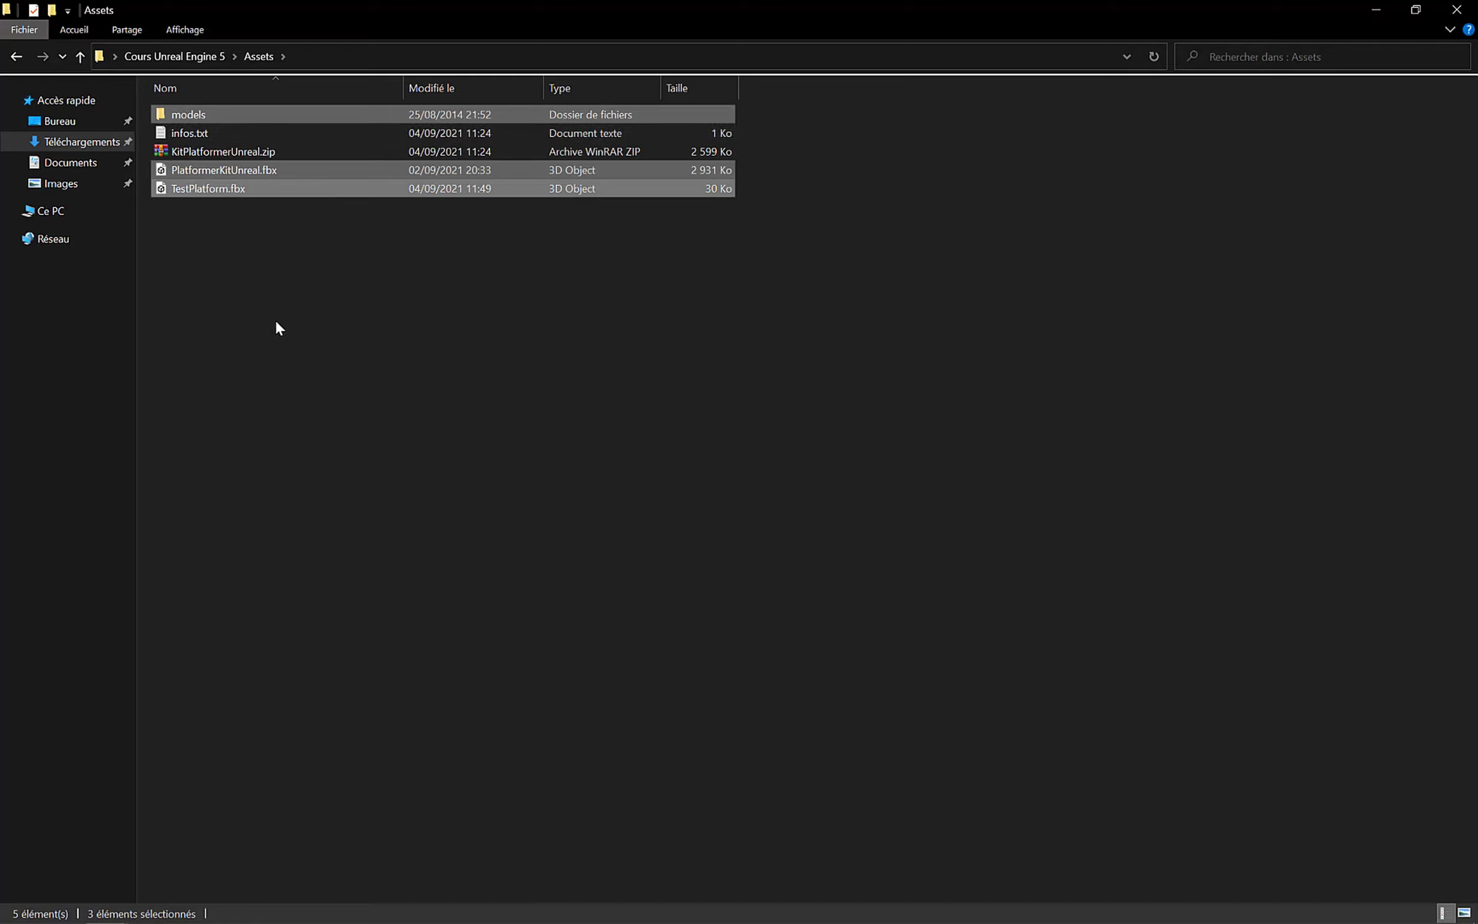
pyautogui.click(234, 275)
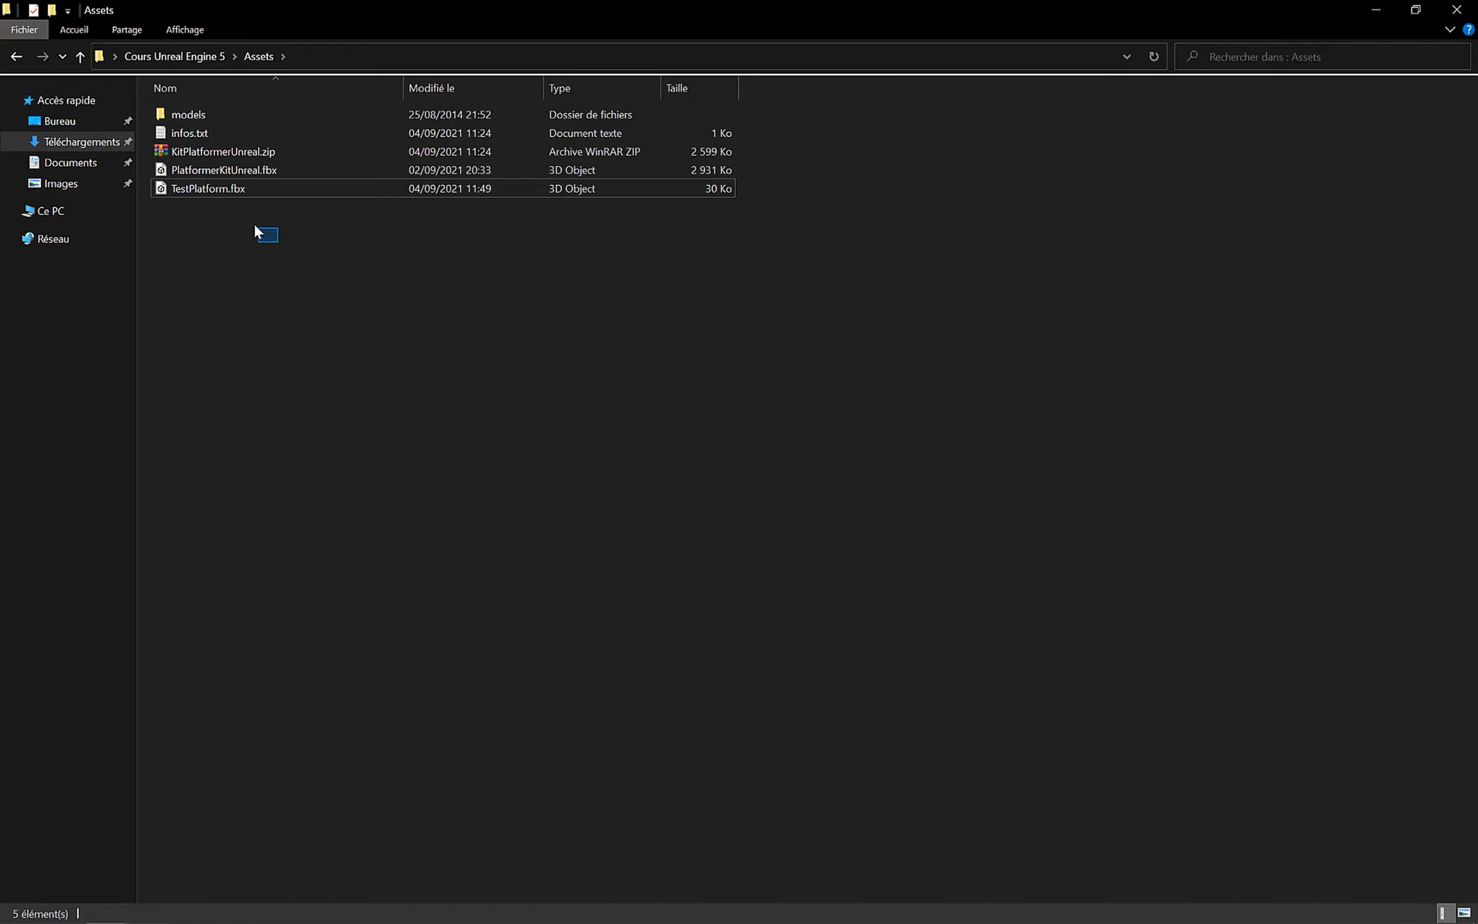
pyautogui.moveTo(255, 231); pyautogui.dragTo(195, 174)
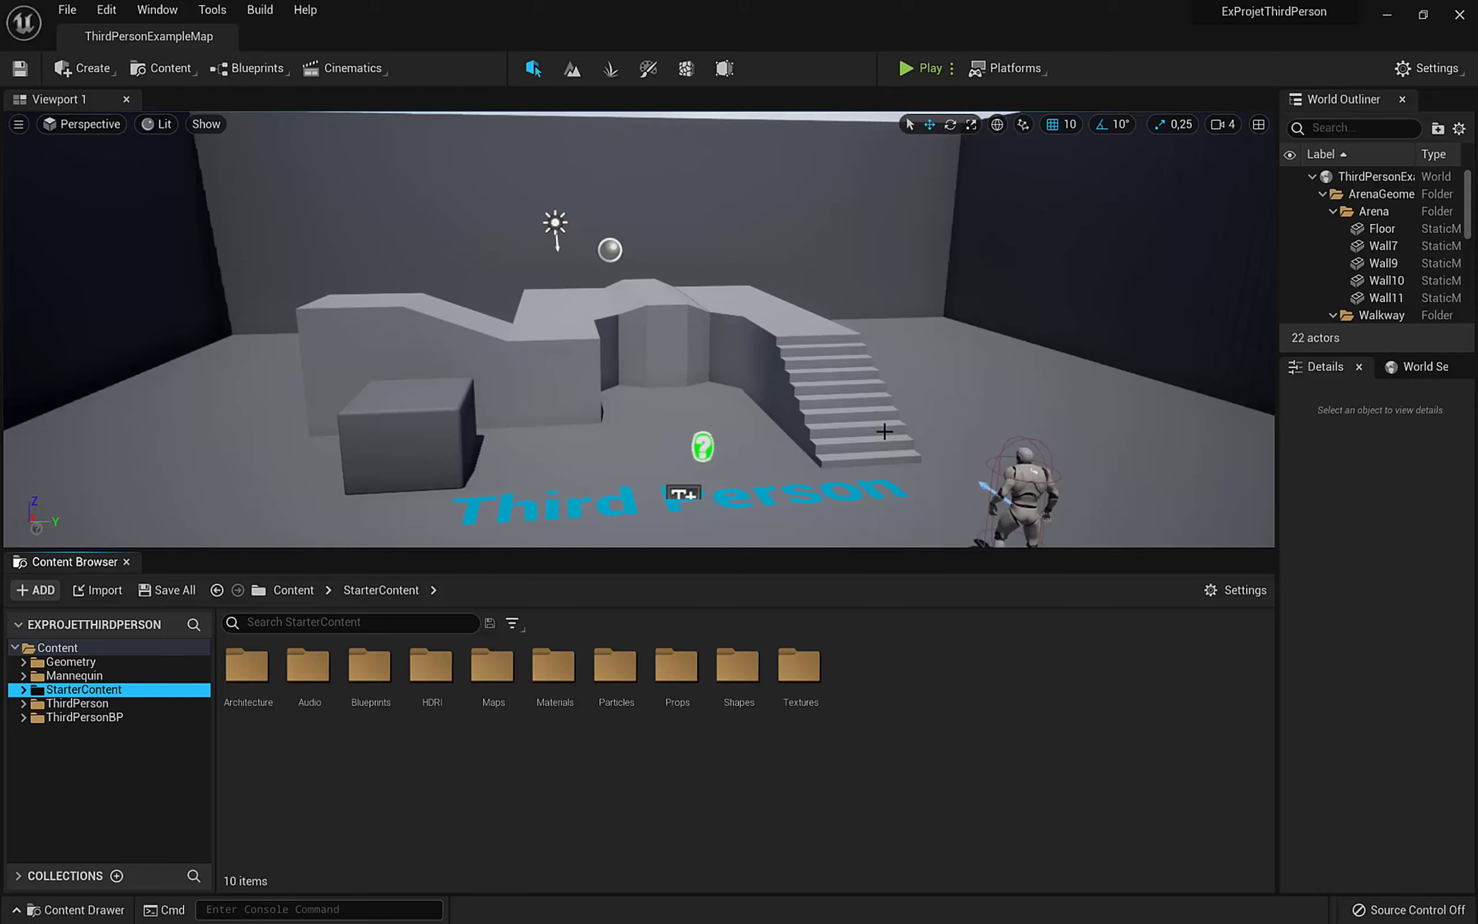
# Switch to Unreal Engine, create a folder named MyAssets in the project's Content folder, and open it.
pyautogui.click(58, 647)
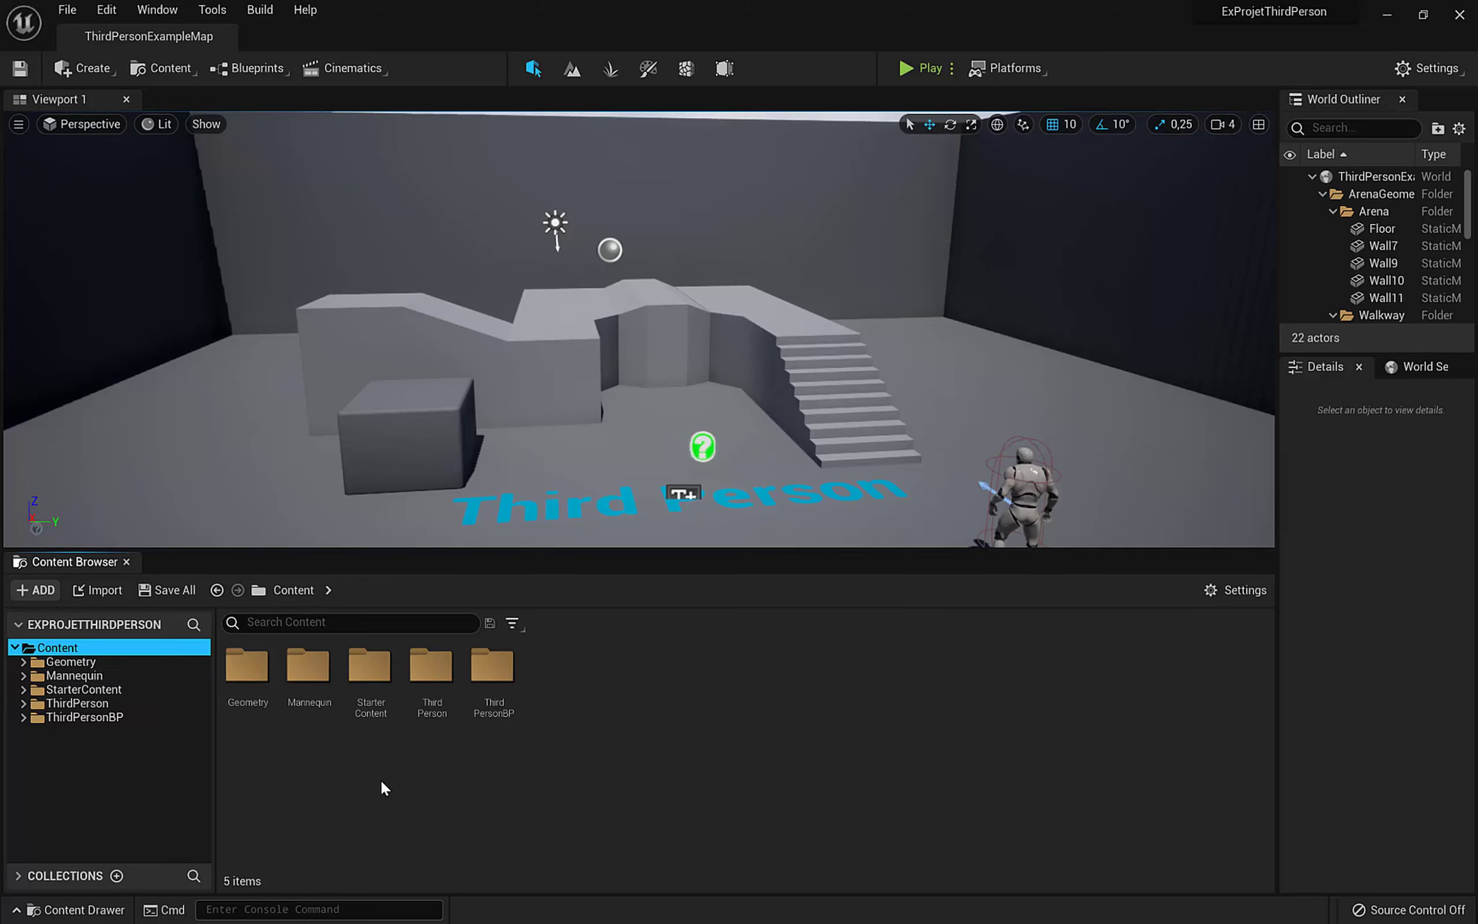
pyautogui.click(363, 772)
pyautogui.rightClick(672, 708)
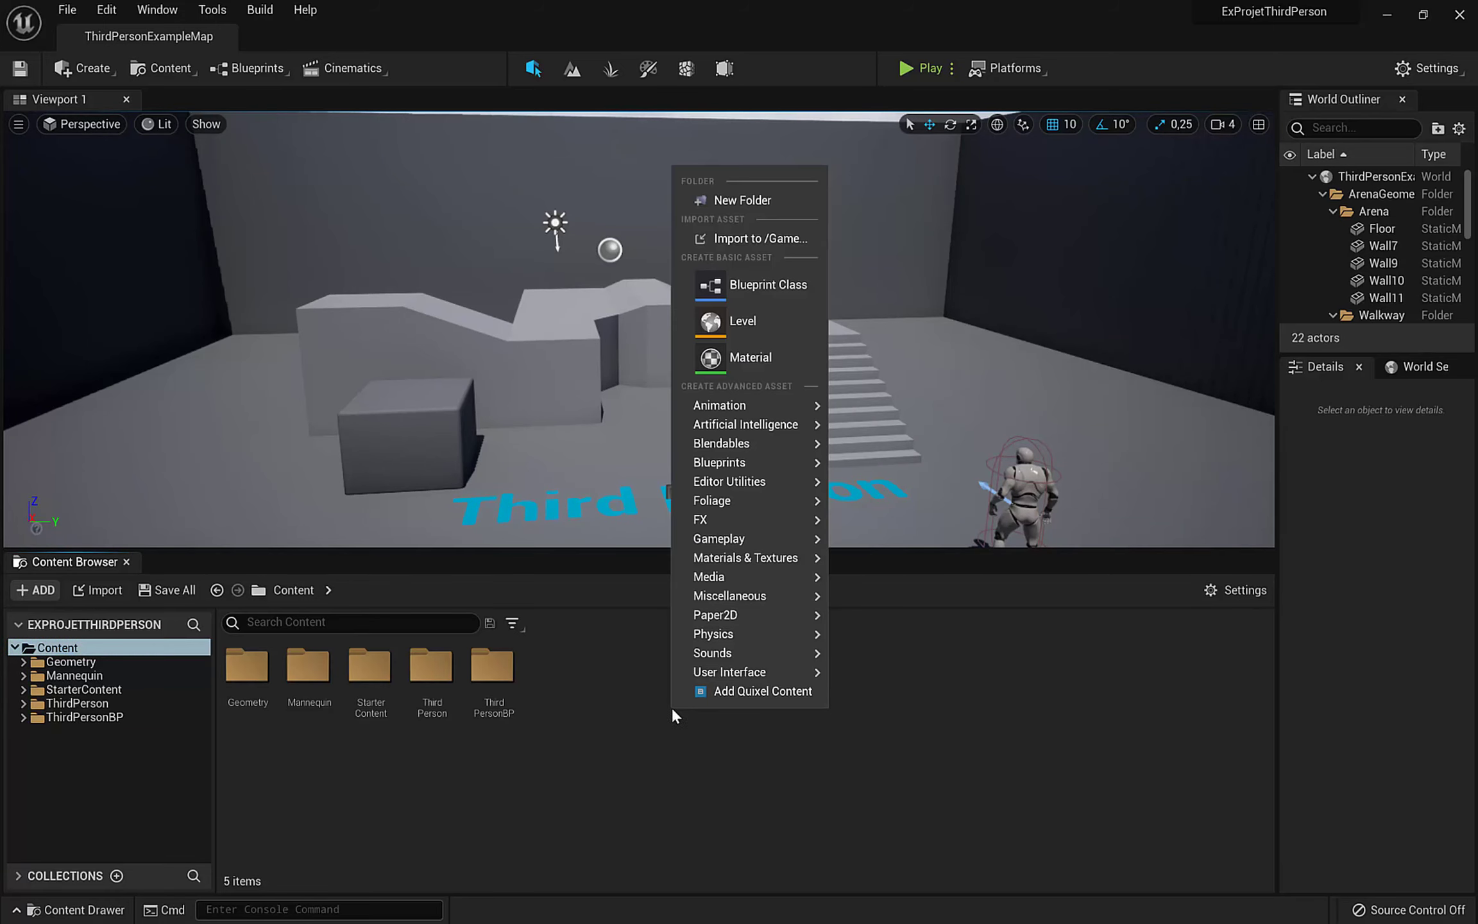
pyautogui.click(754, 199)
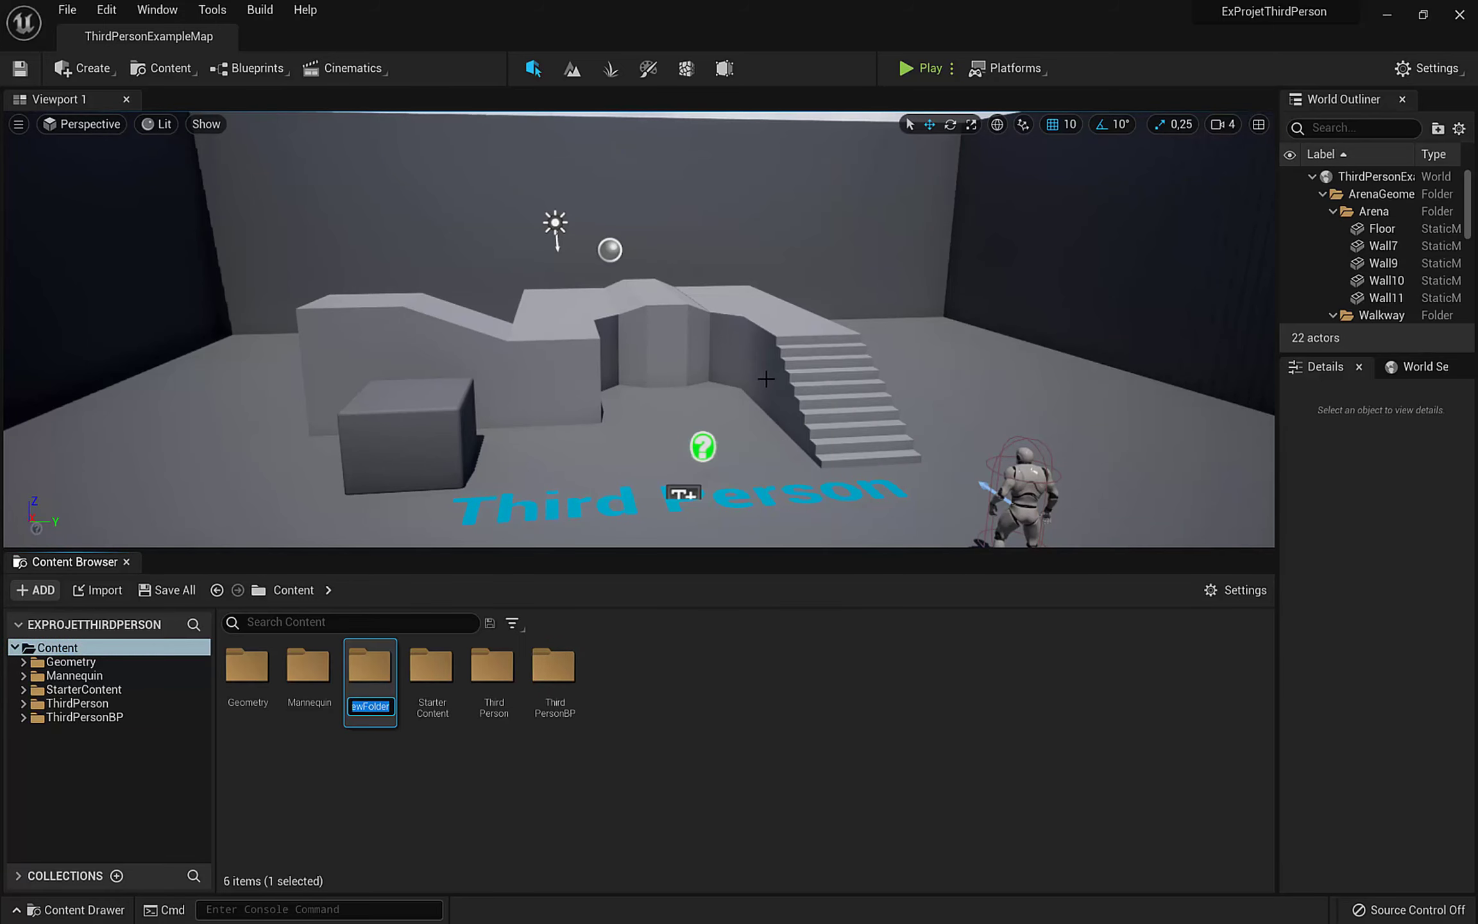
pyautogui.write('MyAssets')
pyautogui.press('Return')
pyautogui.doubleClick(356, 670)
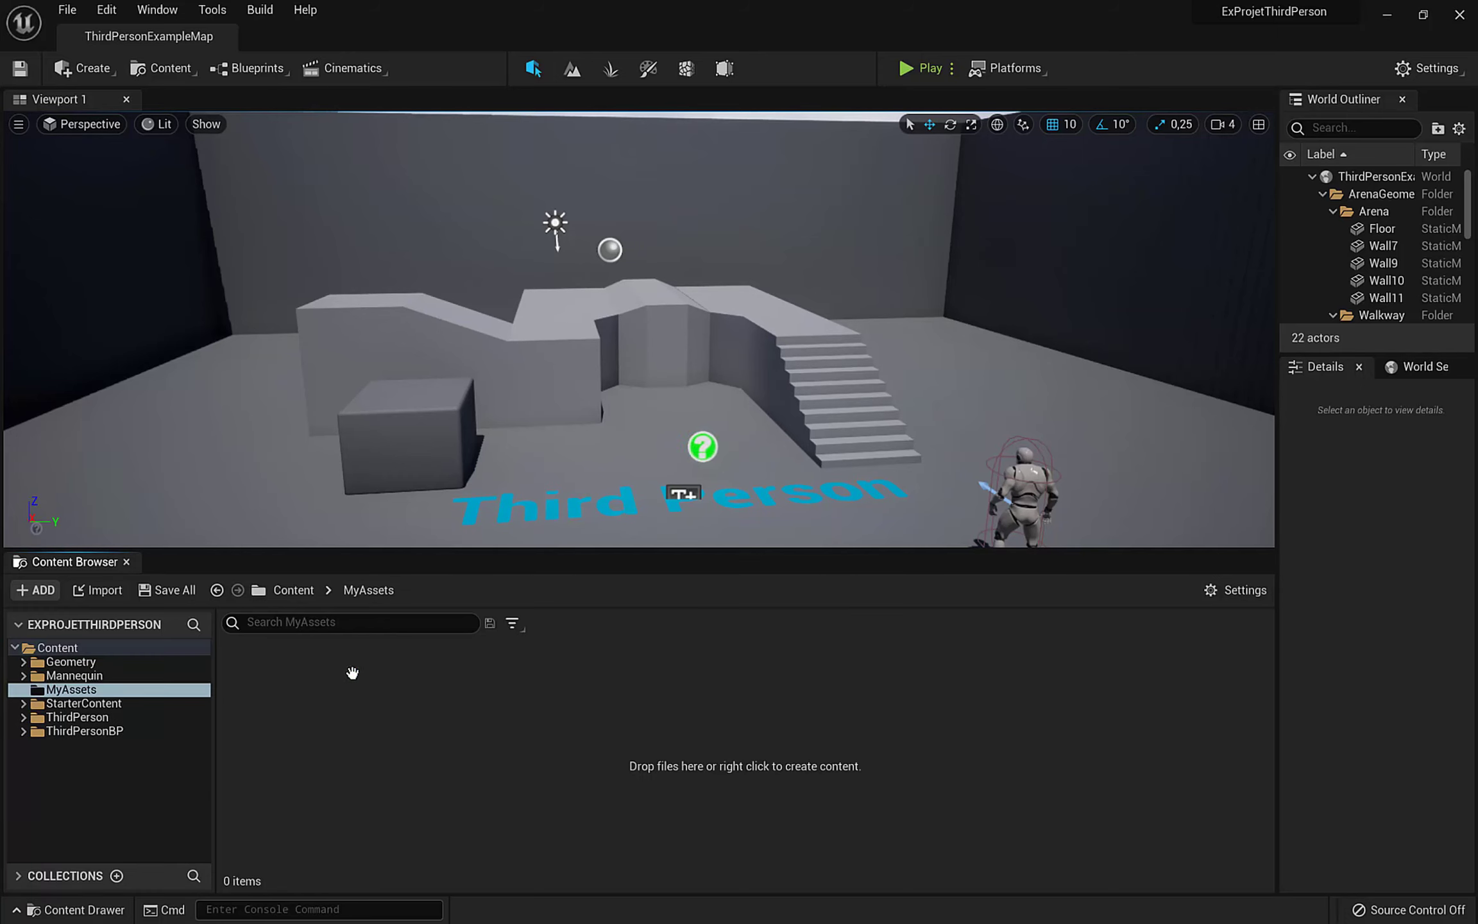
# Import PlatformerKitUnreal.fbx and TestPlatform.fbx from File Explorer into MyAssets with the default FBX options for all files, and close the message log.
pyautogui.hotkey('alt', 'Tab')
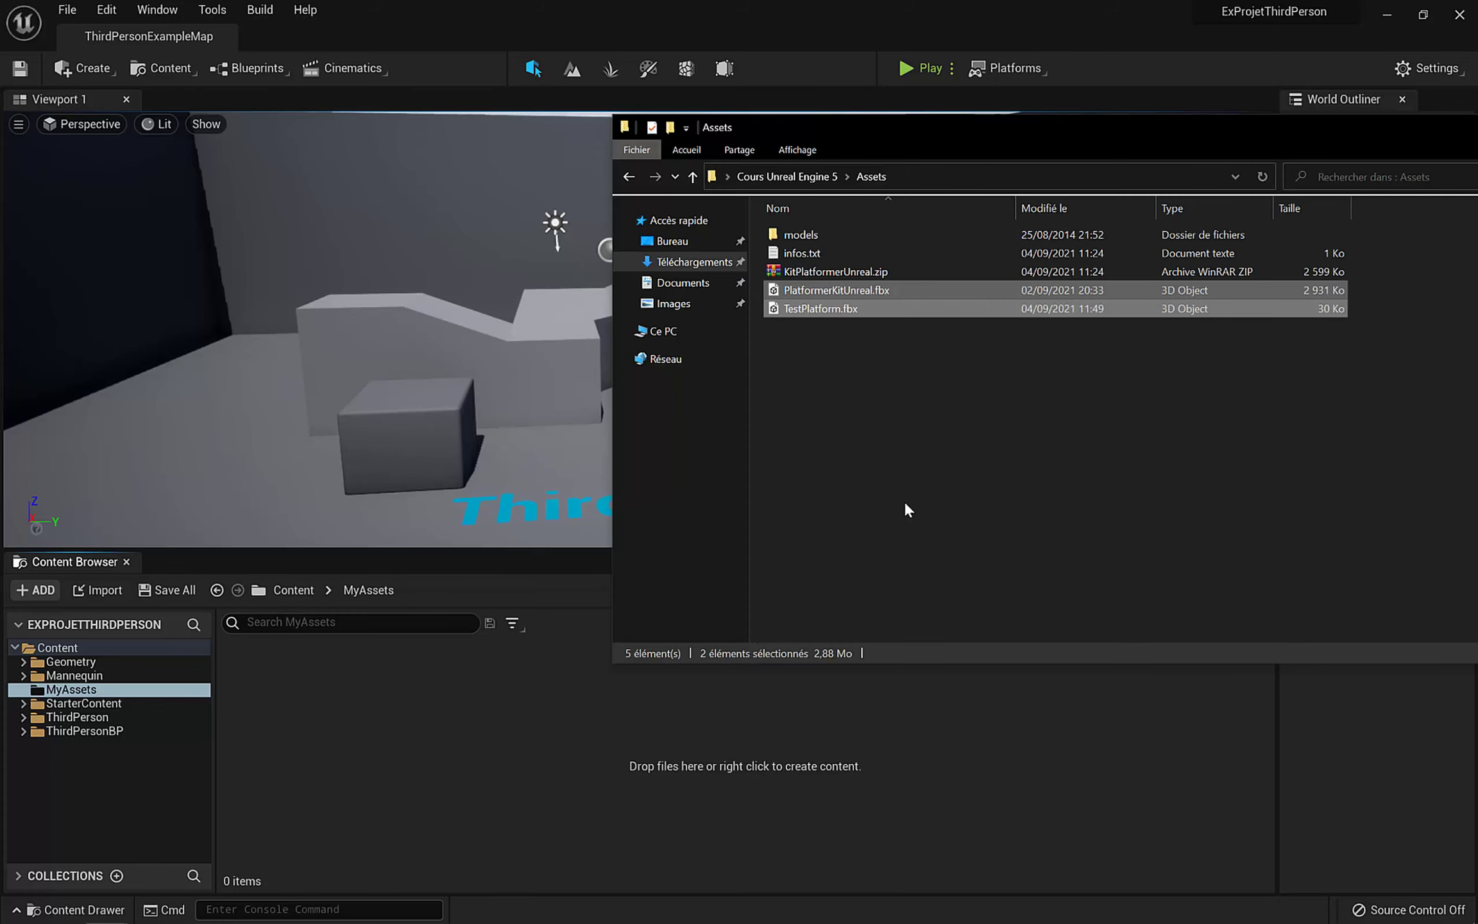
pyautogui.moveTo(893, 141); pyautogui.dragTo(979, 193)
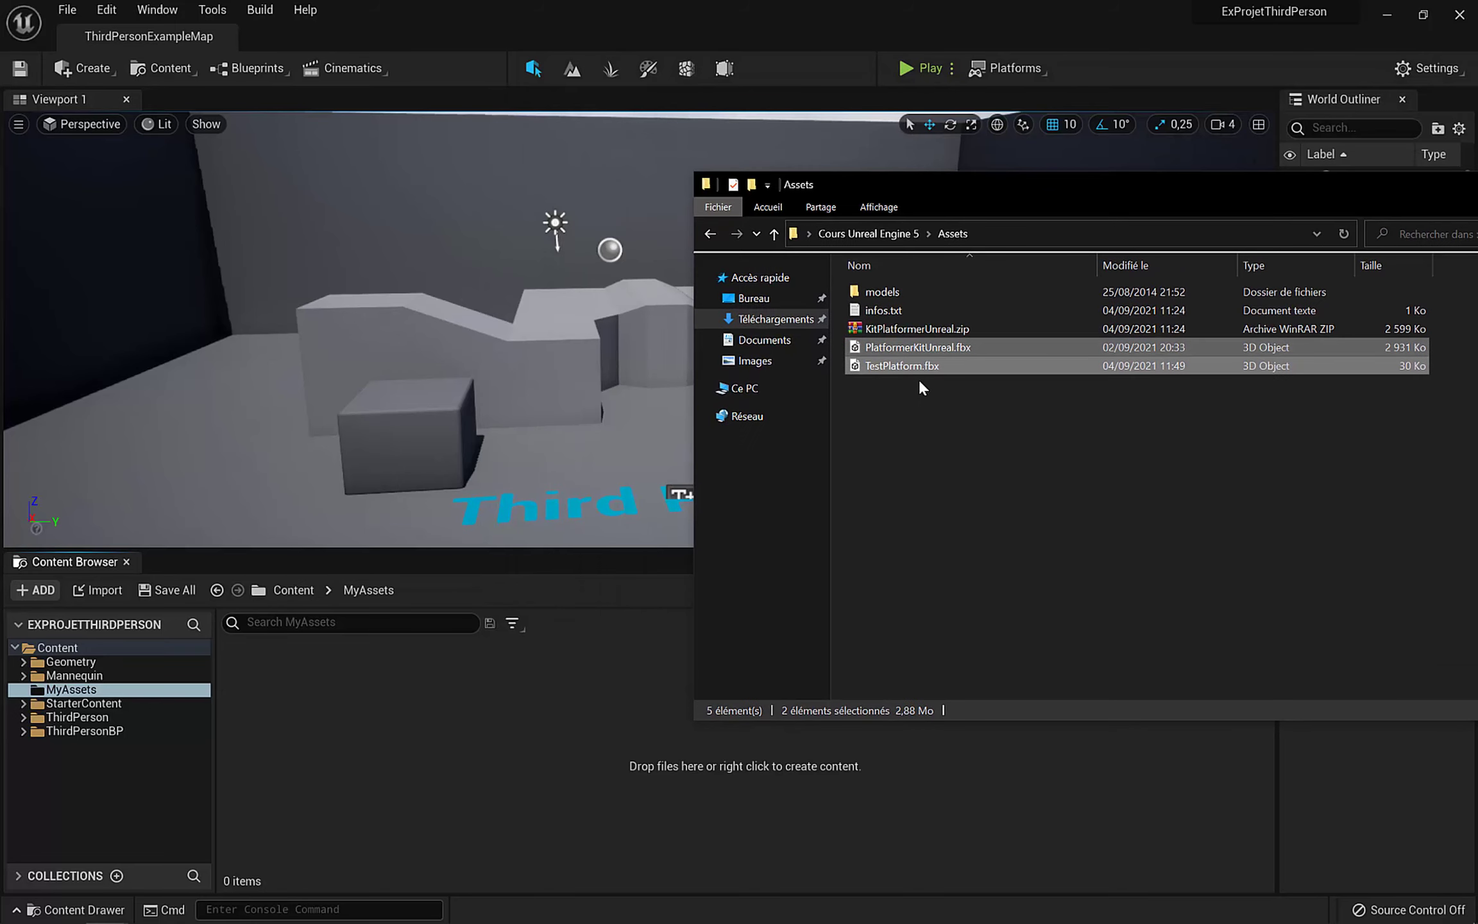
pyautogui.moveTo(945, 346); pyautogui.dragTo(448, 750)
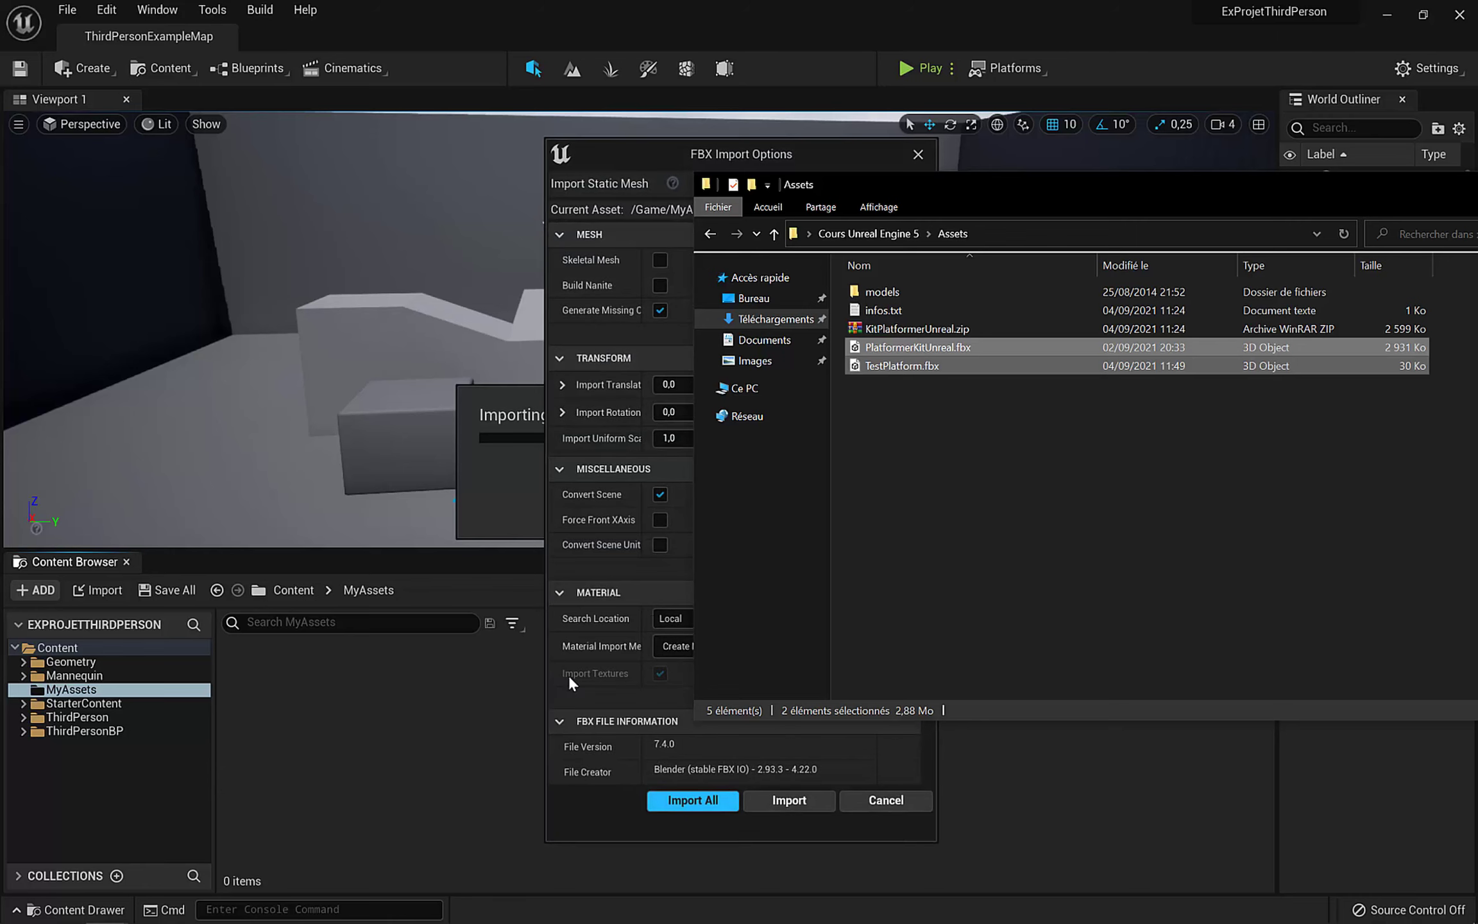
pyautogui.moveTo(642, 152); pyautogui.dragTo(556, 123)
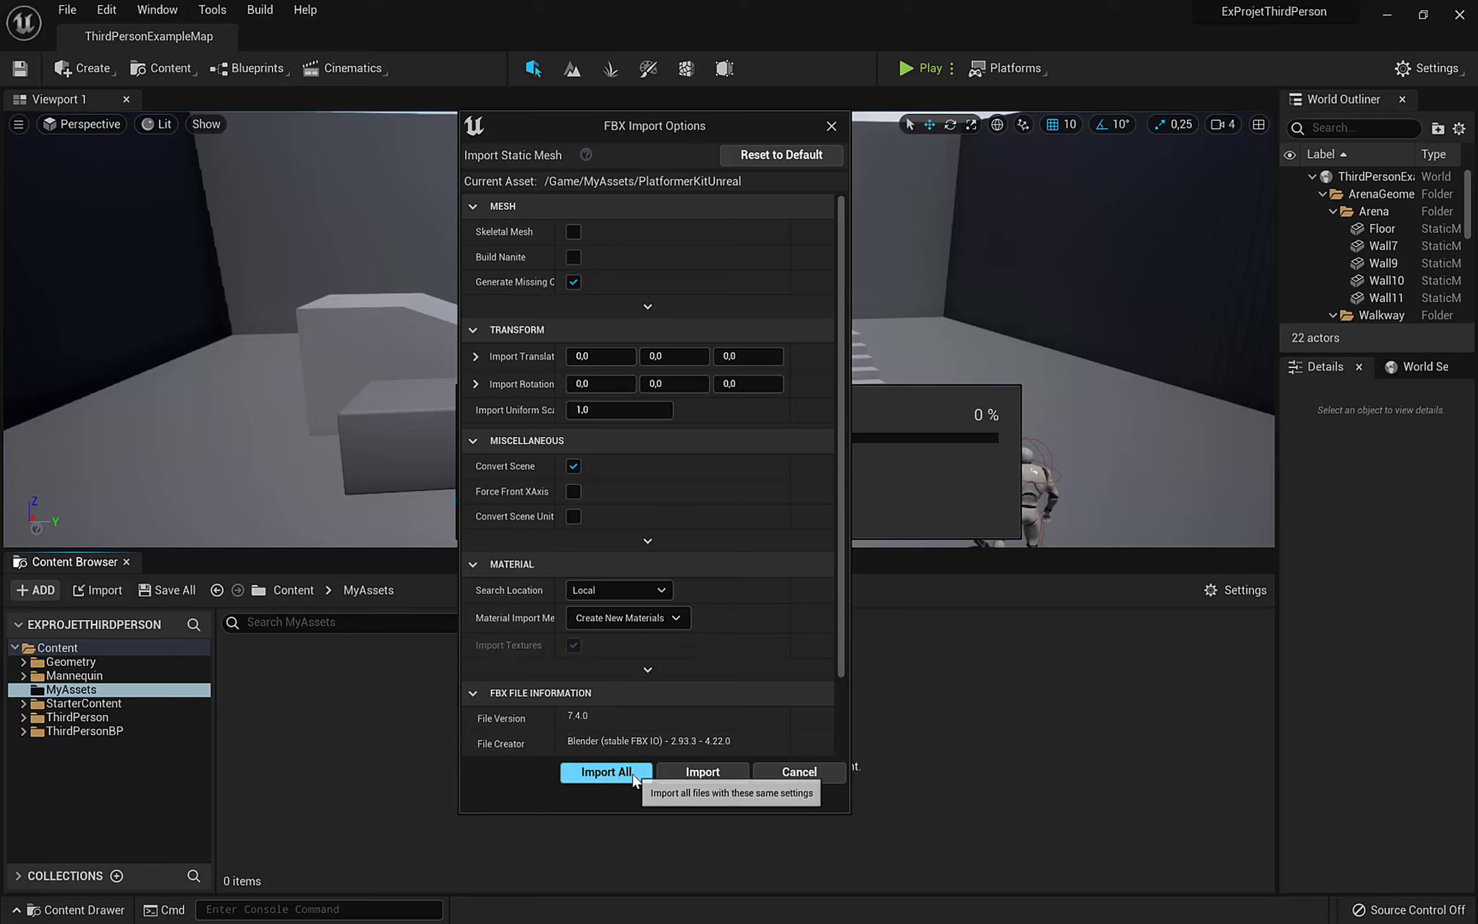
pyautogui.click(606, 772)
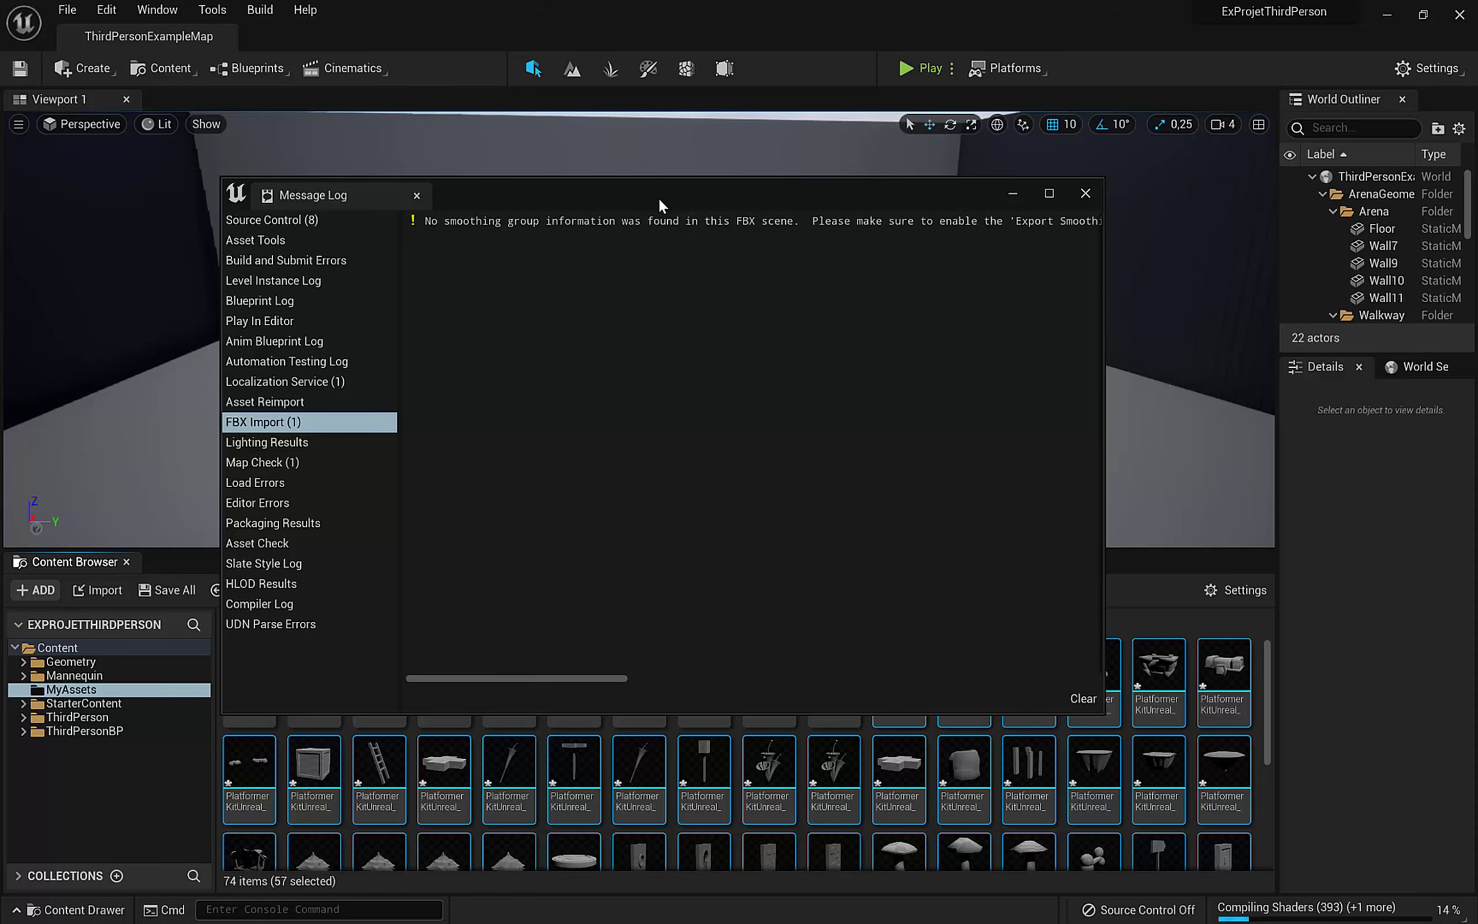
pyautogui.moveTo(668, 186); pyautogui.dragTo(642, 167)
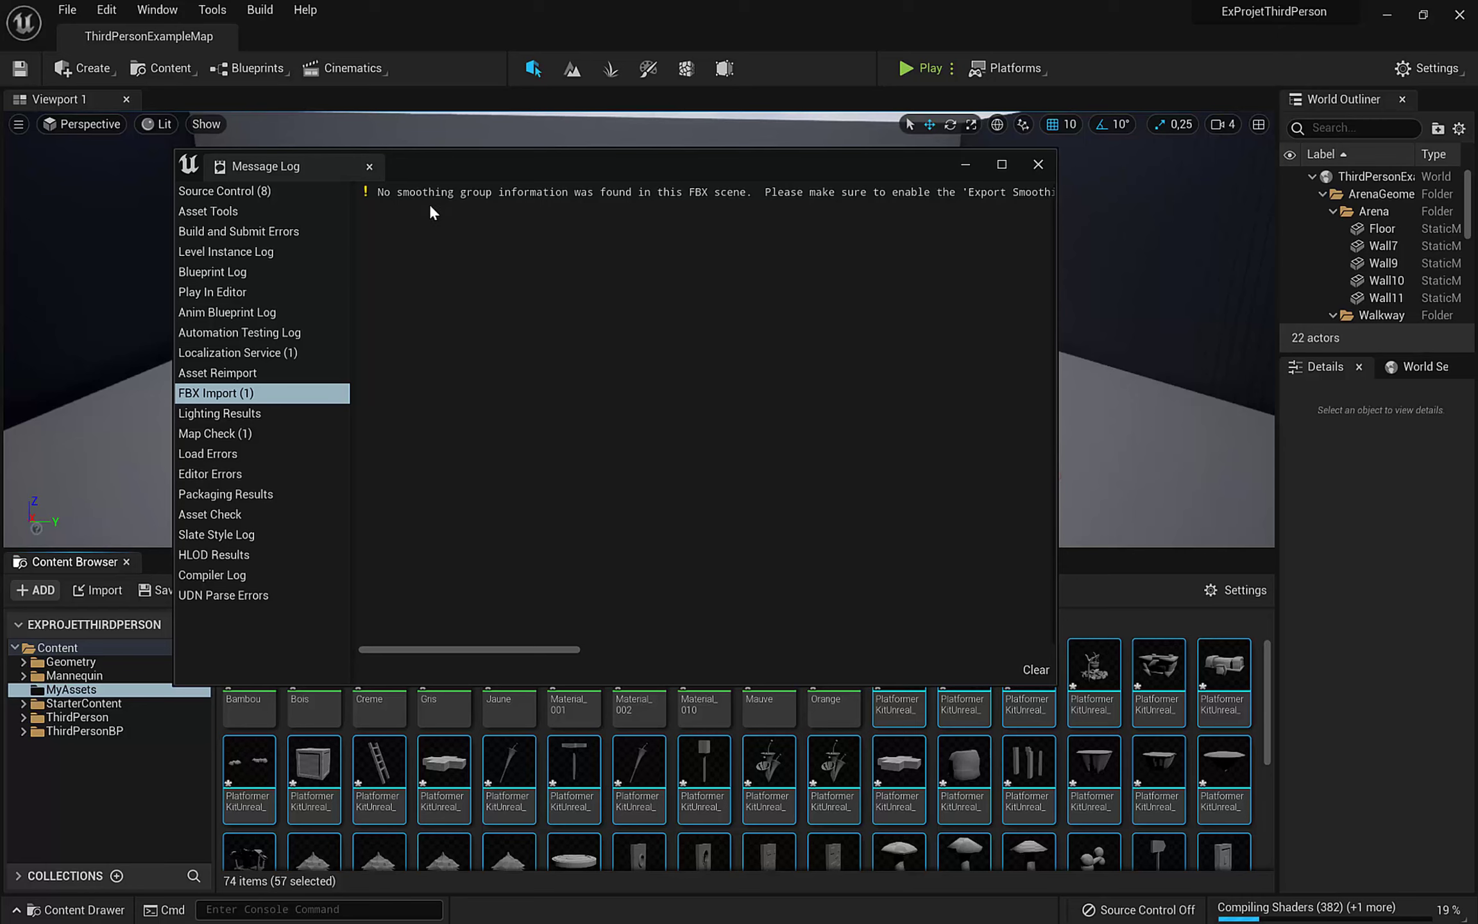
pyautogui.click(1036, 166)
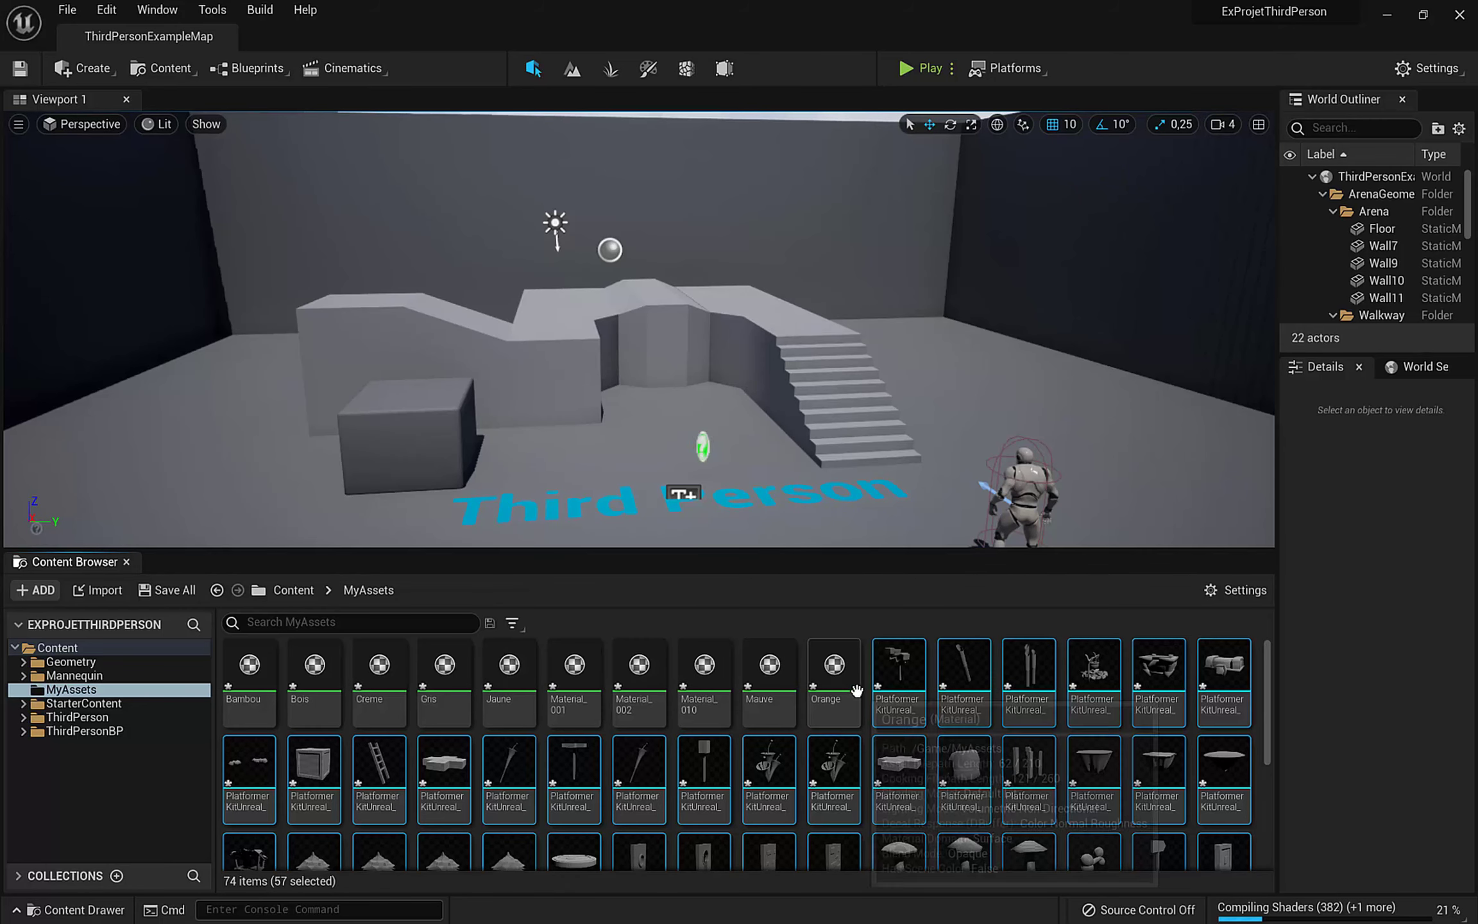
# Find the PlatformerKitUnreal_Sapin tree mesh among the imported assets and place it on the level floor beside the stairs.
pyautogui.scroll(-1, 962, 705)
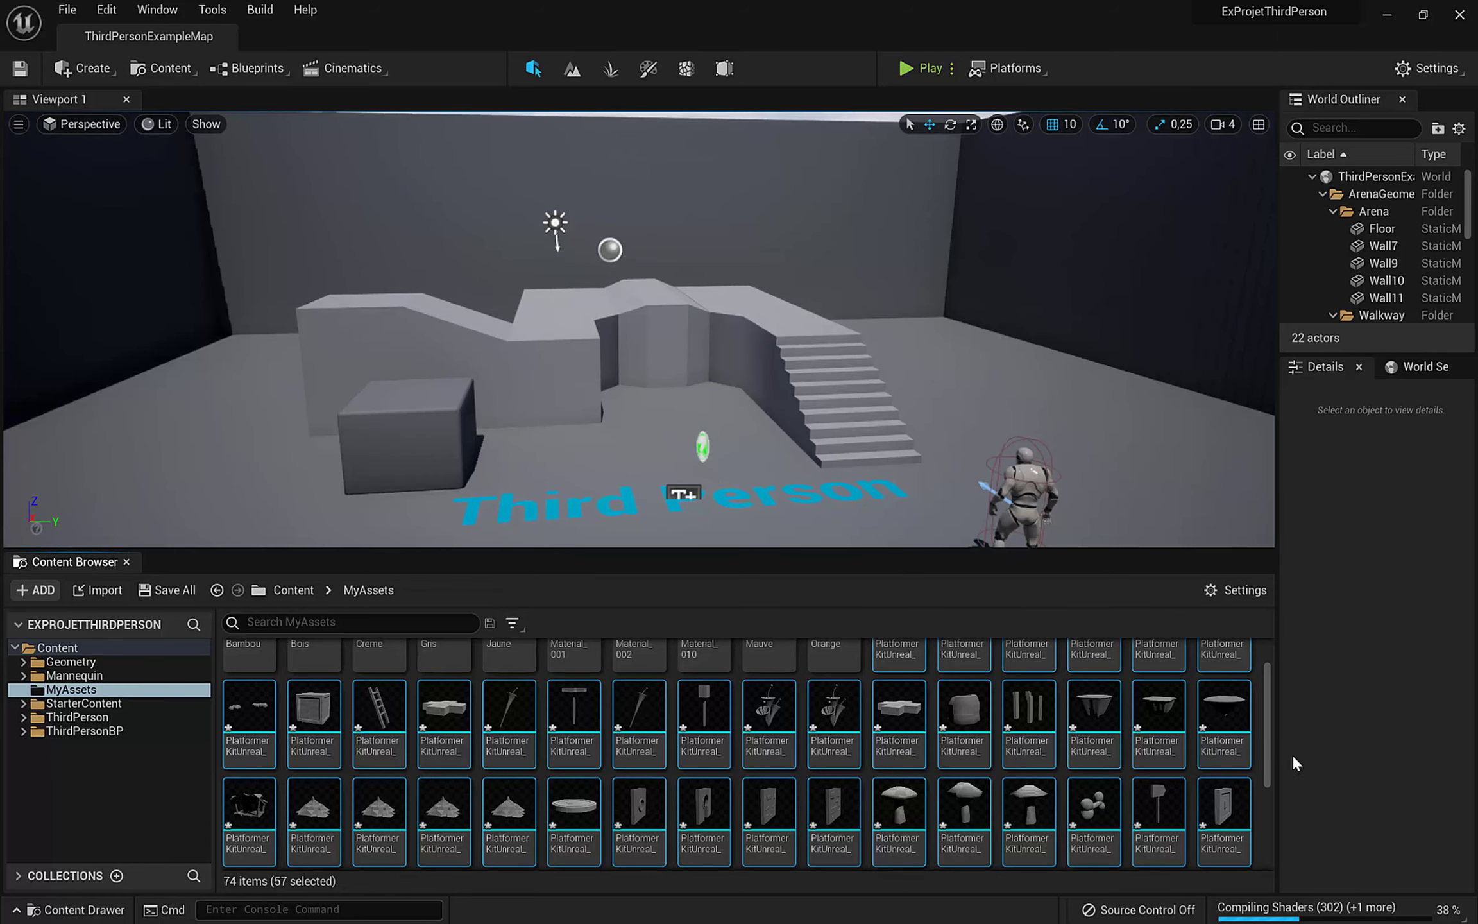
pyautogui.moveTo(1267, 736); pyautogui.dragTo(1270, 685)
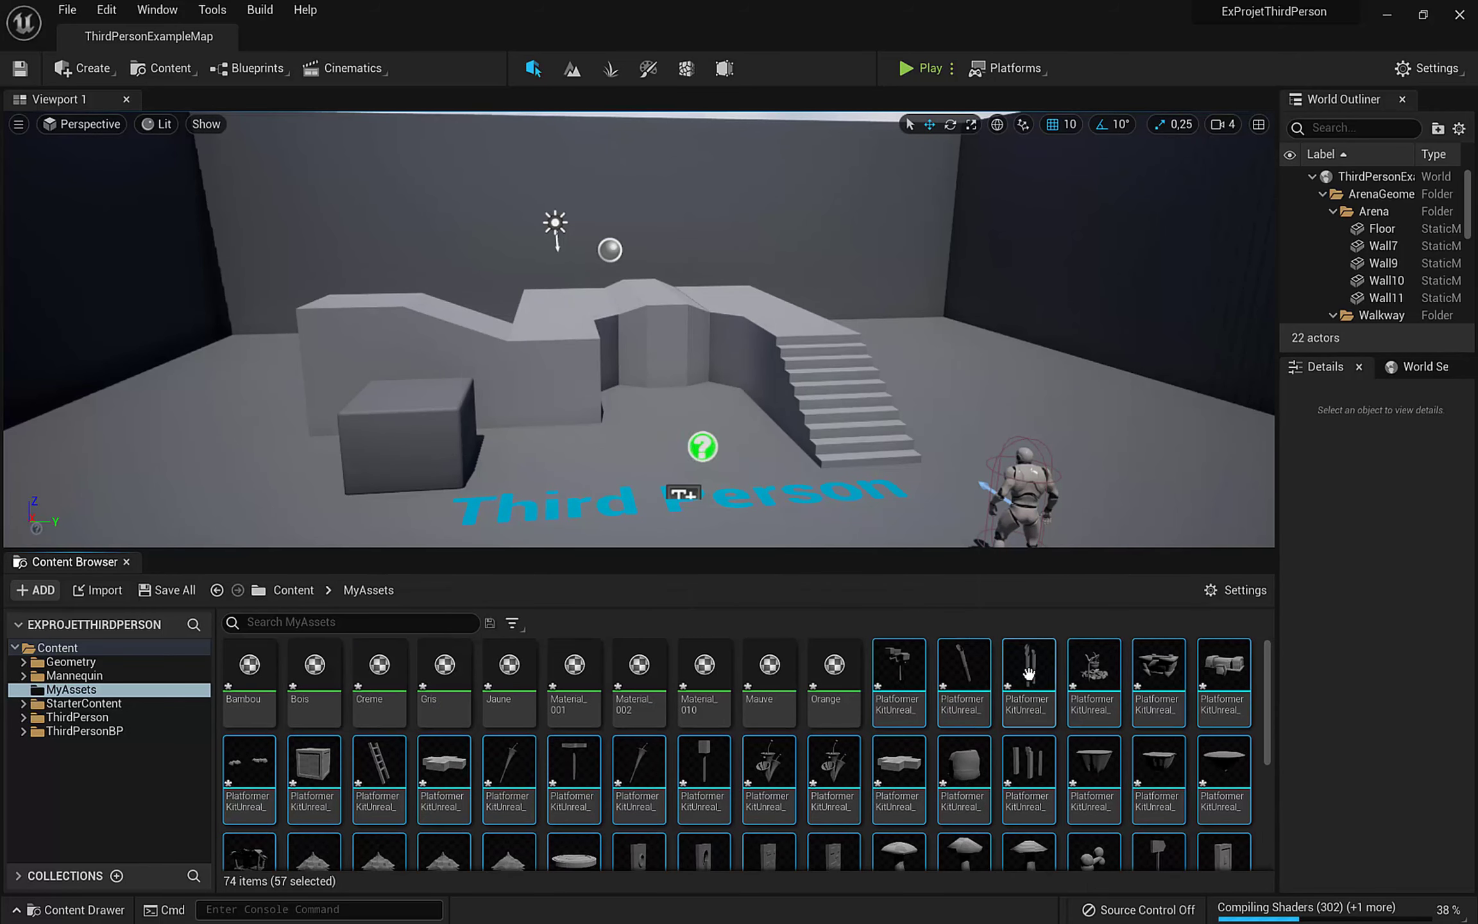
pyautogui.scroll(-2, 1001, 667)
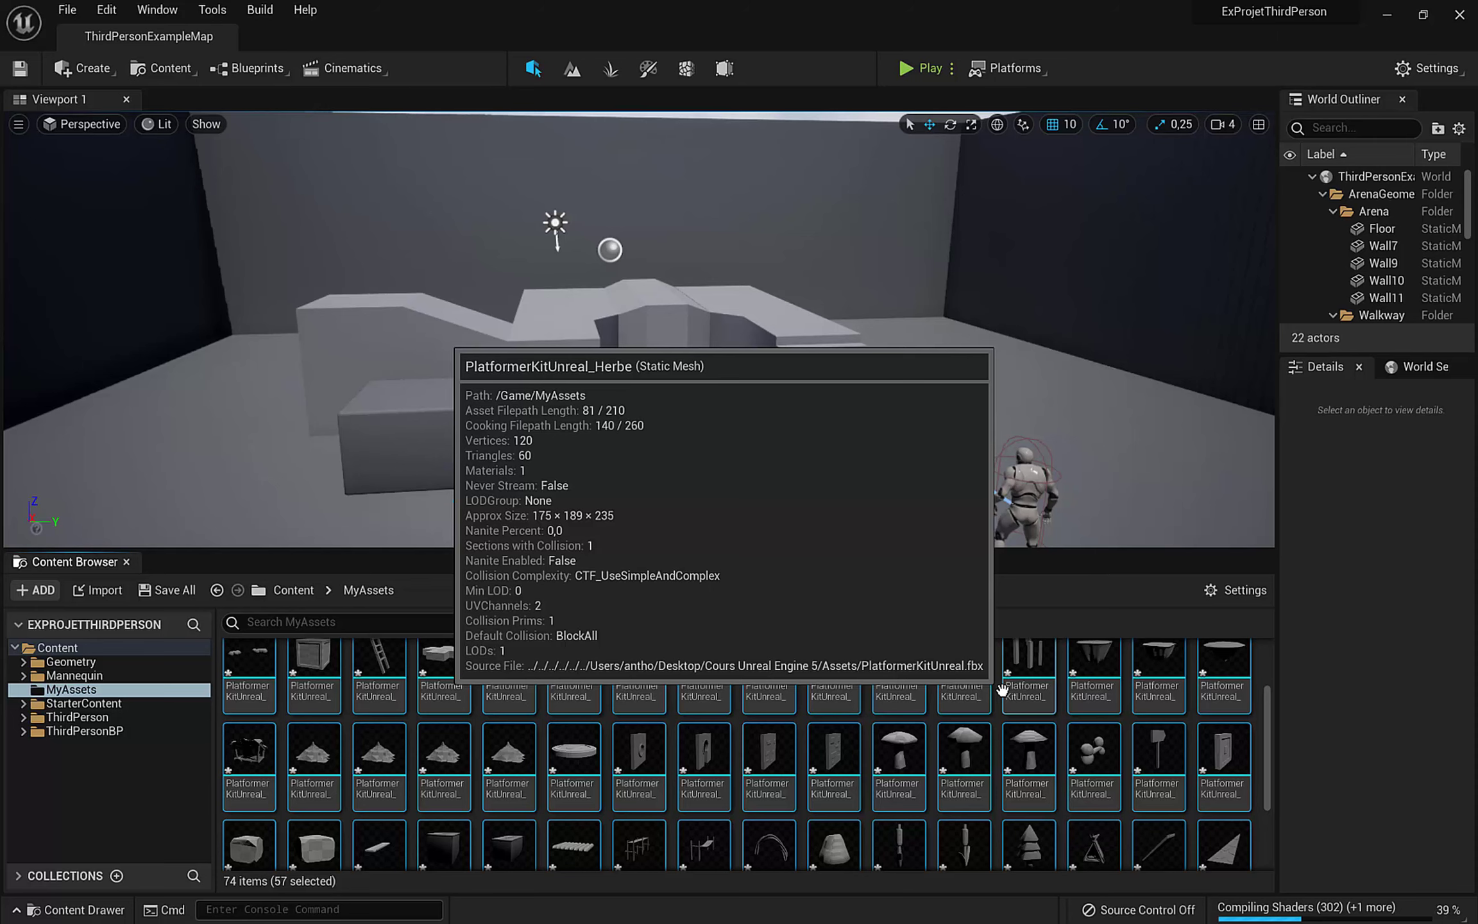
pyautogui.scroll(-1, 1002, 690)
pyautogui.scroll(-1, 995, 695)
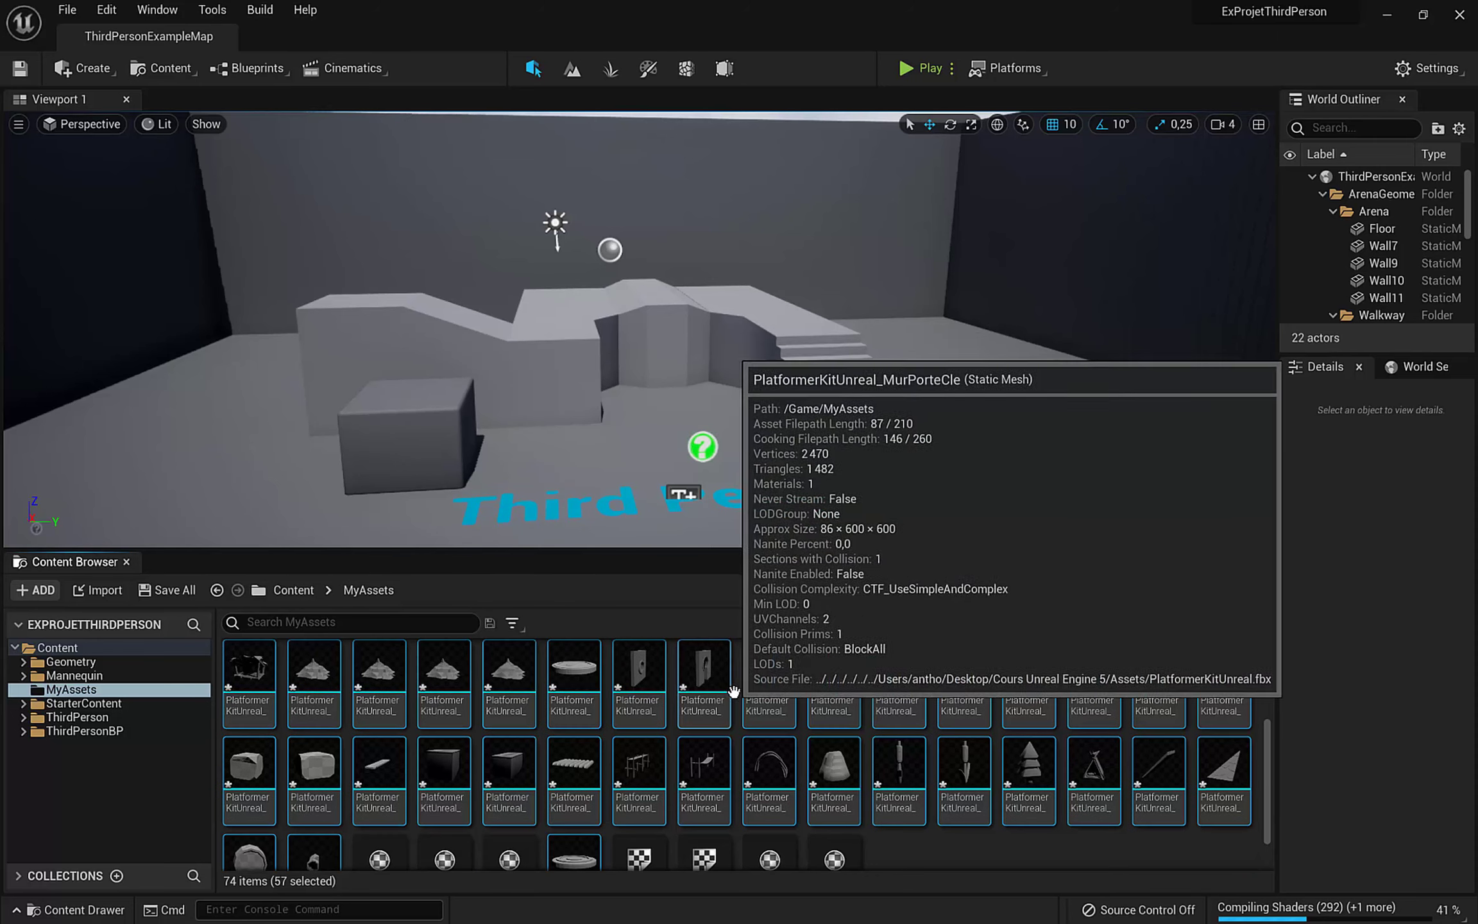
pyautogui.scroll(-1, 898, 668)
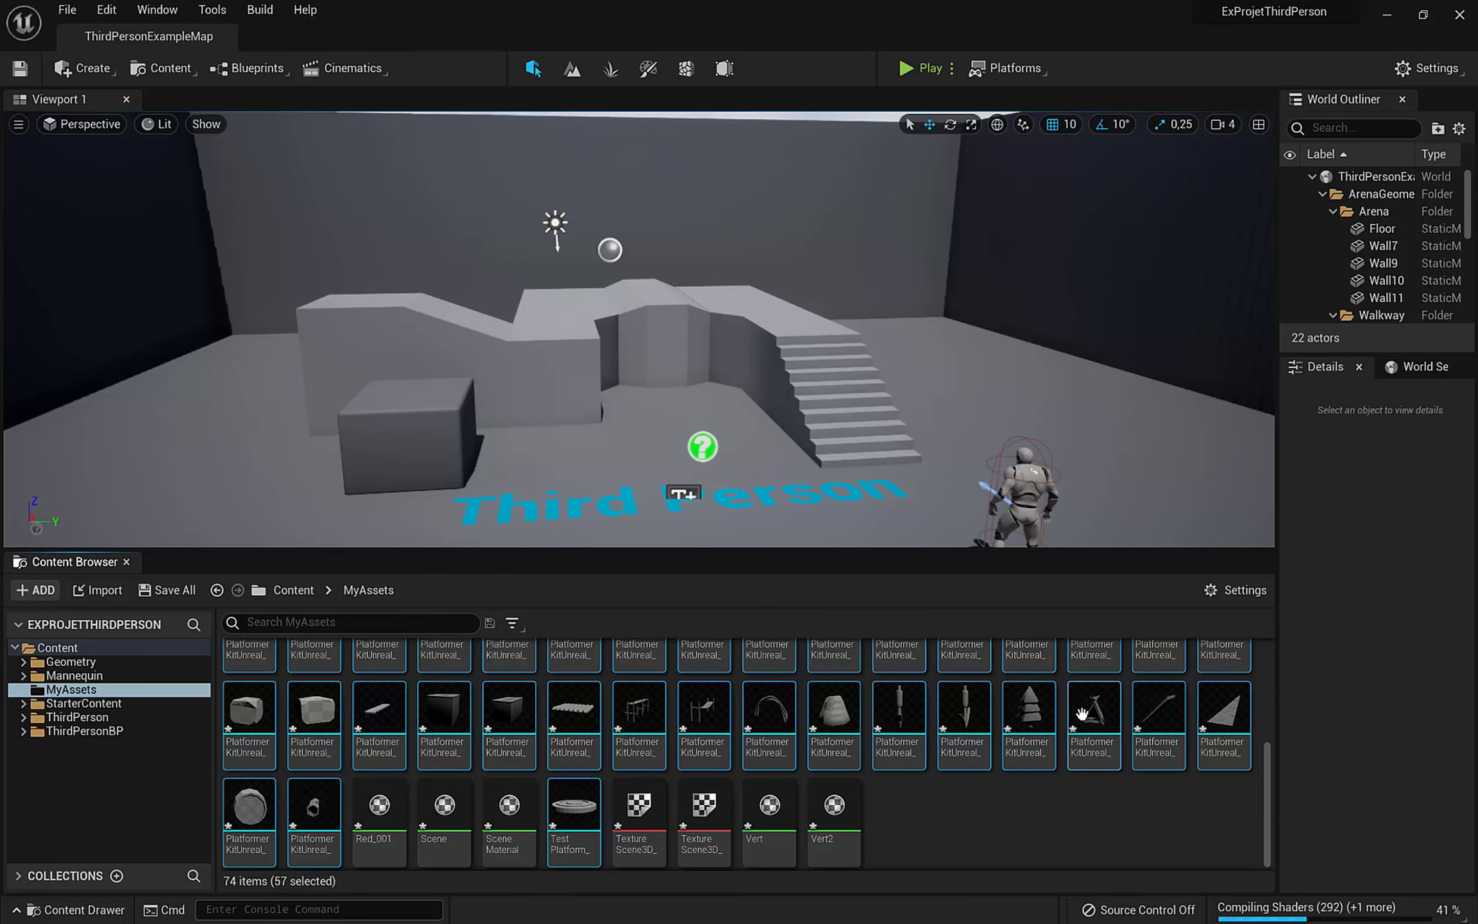
pyautogui.click(1030, 705)
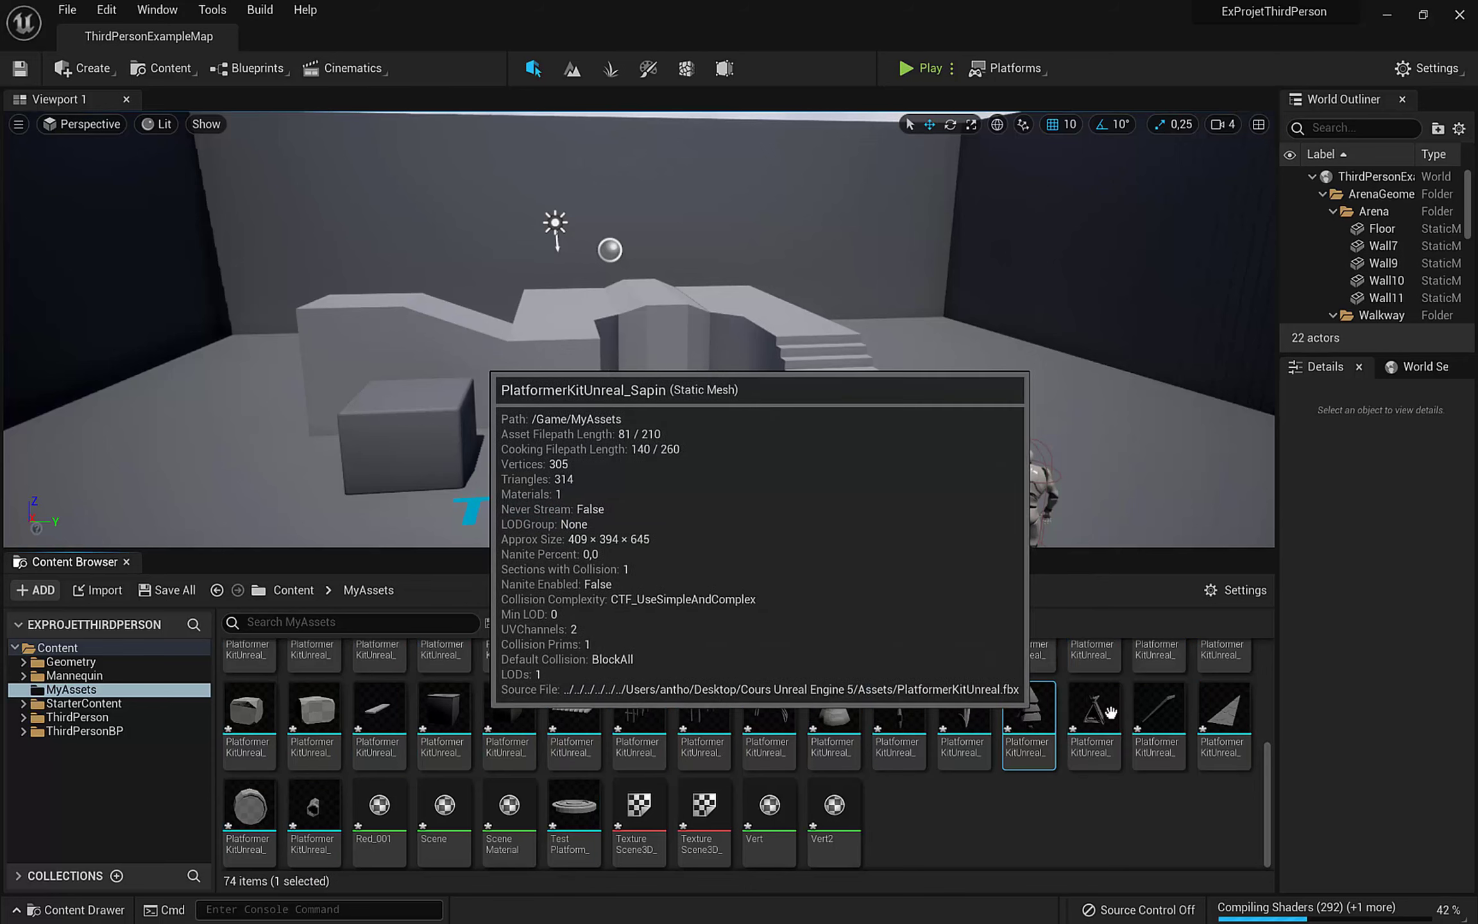
pyautogui.moveTo(1030, 719); pyautogui.dragTo(1043, 399)
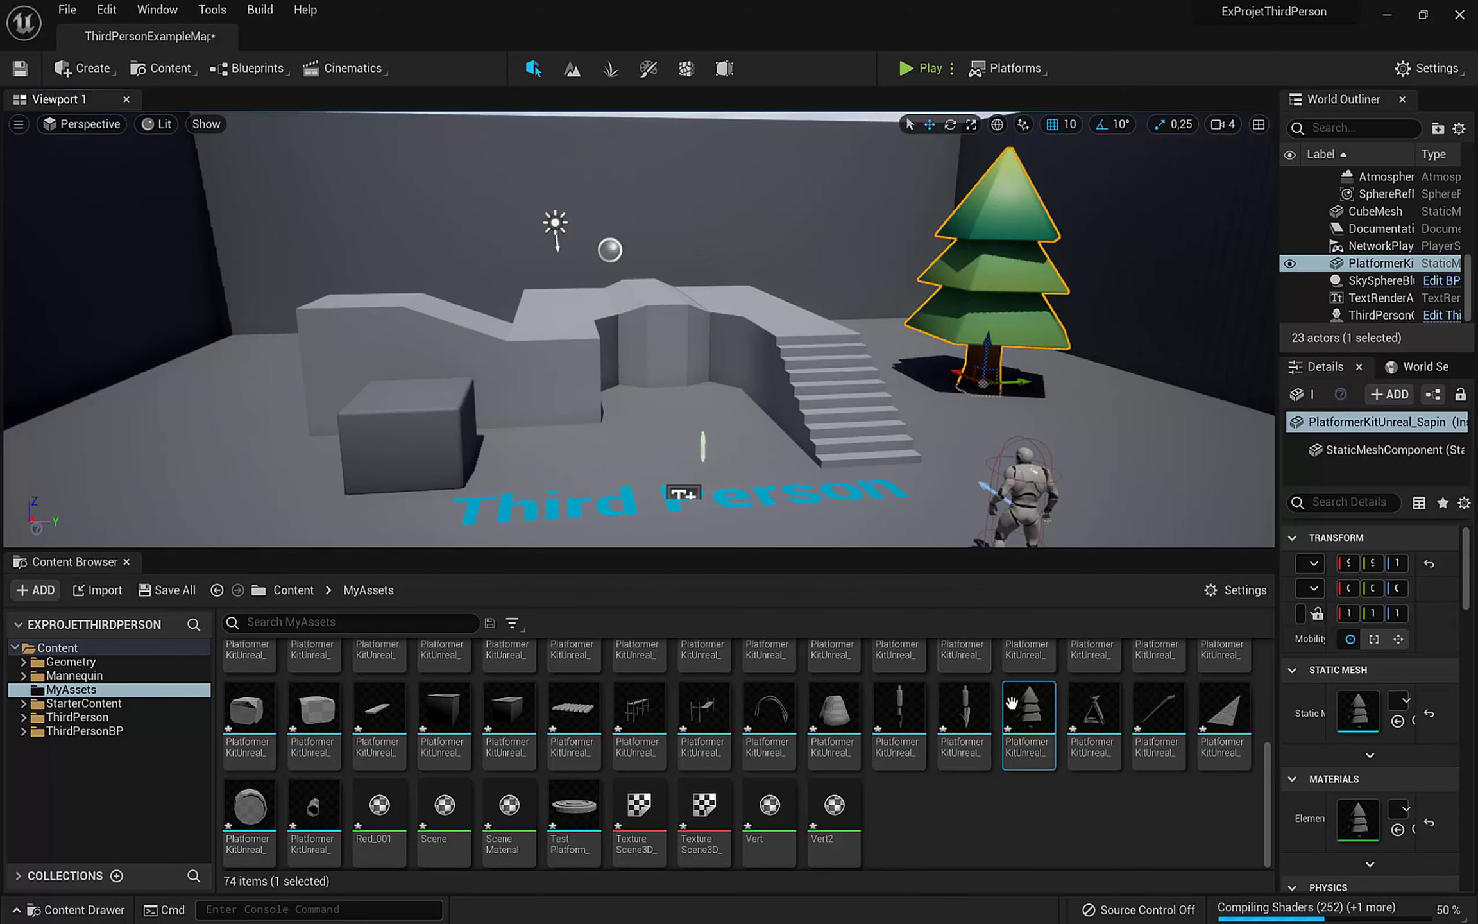
# Place the PlatformerKitUnreal_Arbre tree mesh on the level floor in the back corner behind the ramp.
pyautogui.scroll(3, 1011, 703)
pyautogui.scroll(-3, 1012, 712)
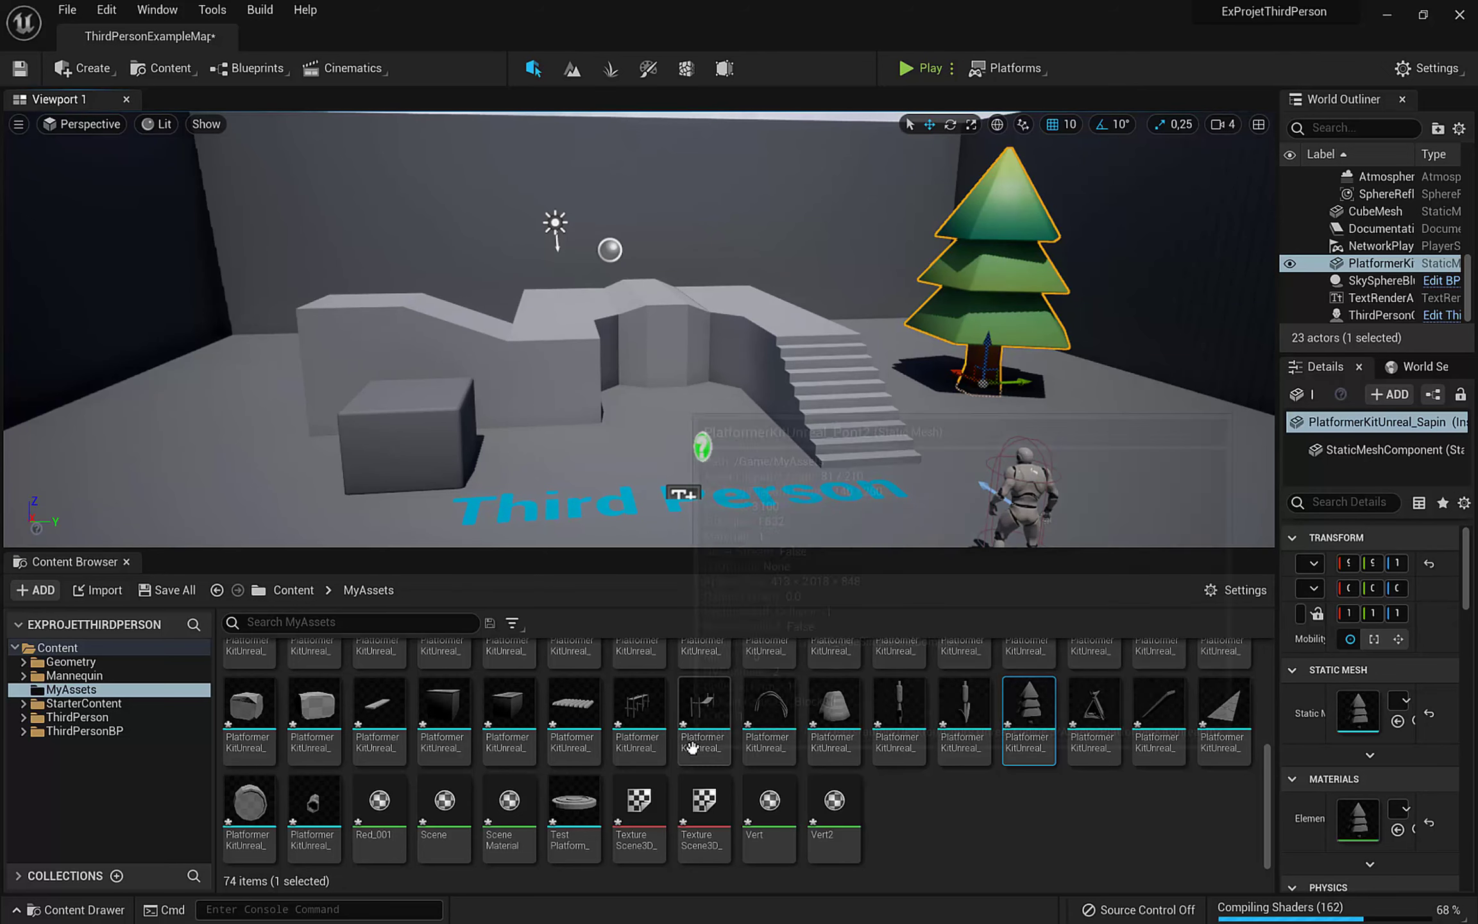
pyautogui.scroll(4, 834, 706)
pyautogui.moveTo(896, 675); pyautogui.dragTo(253, 342)
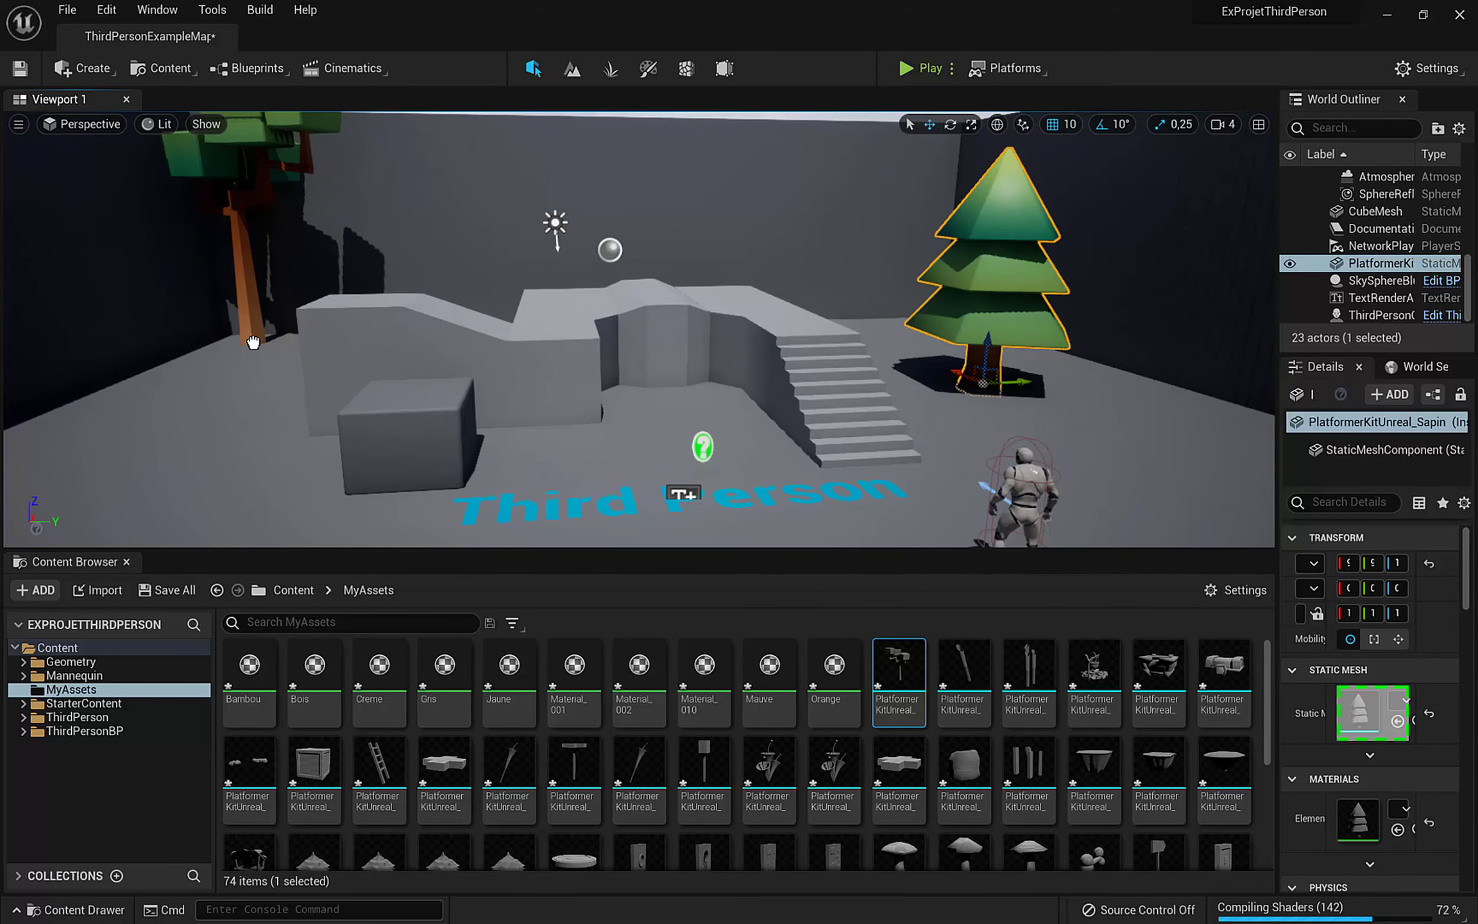
# Place the PlatformerKitUnreal_Fleur3_001 flower mesh on the floor in front of the Arbre tree, beside the ramp.
pyautogui.scroll(-2, 768, 705)
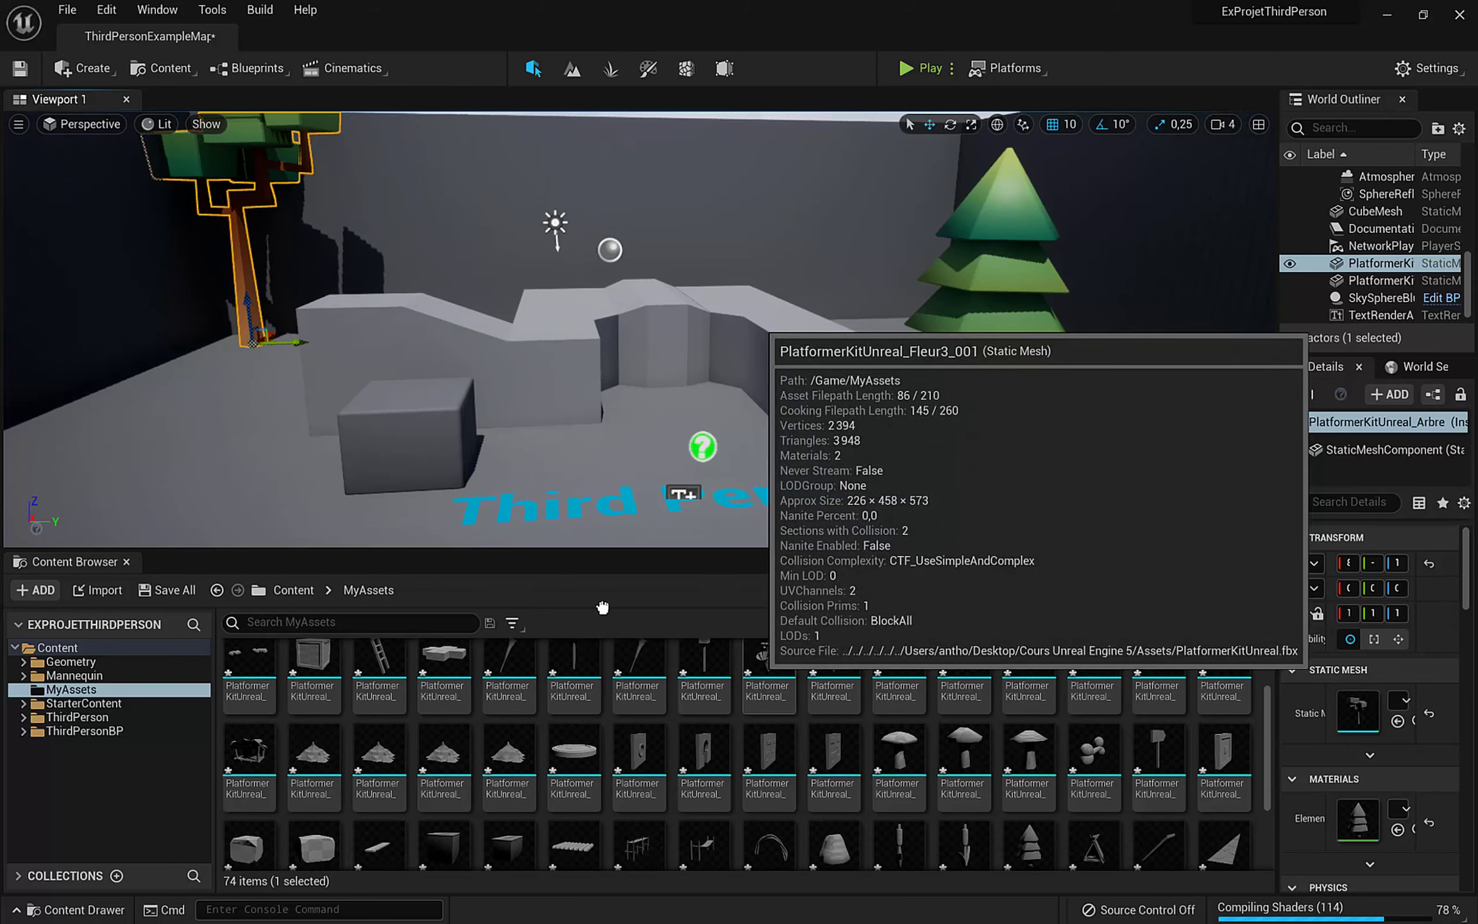
pyautogui.moveTo(769, 680); pyautogui.dragTo(199, 423)
pyautogui.moveTo(664, 390)
pyautogui.mouseDown(button='right')
pyautogui.moveTo(639, 360)
pyautogui.moveTo(672, 376)
pyautogui.mouseUp(button='right')
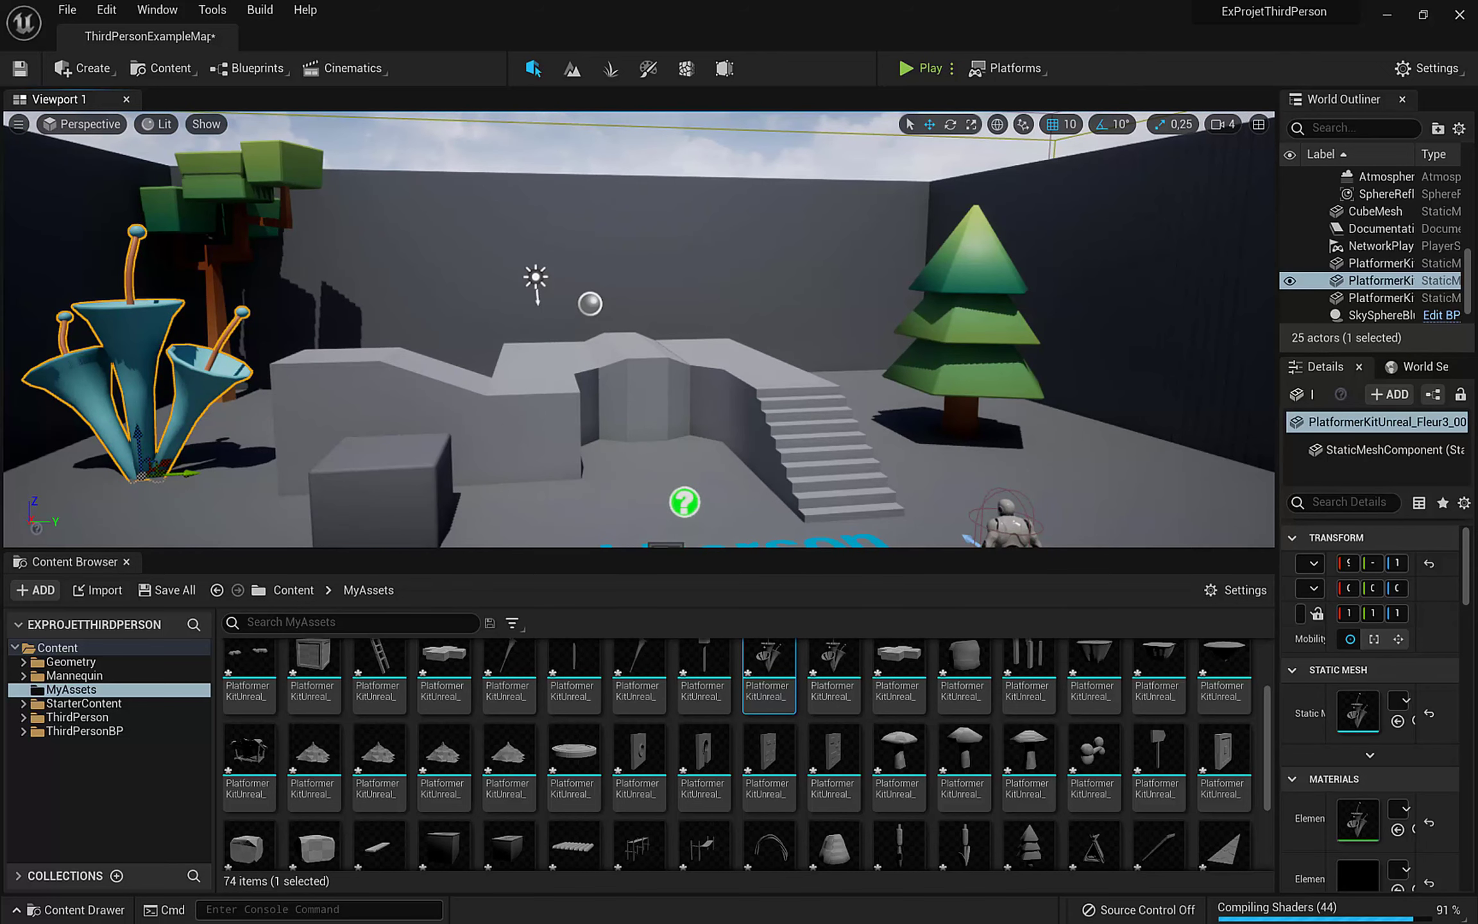
pyautogui.moveTo(671, 376); pyautogui.dragTo(674, 417, button='right')
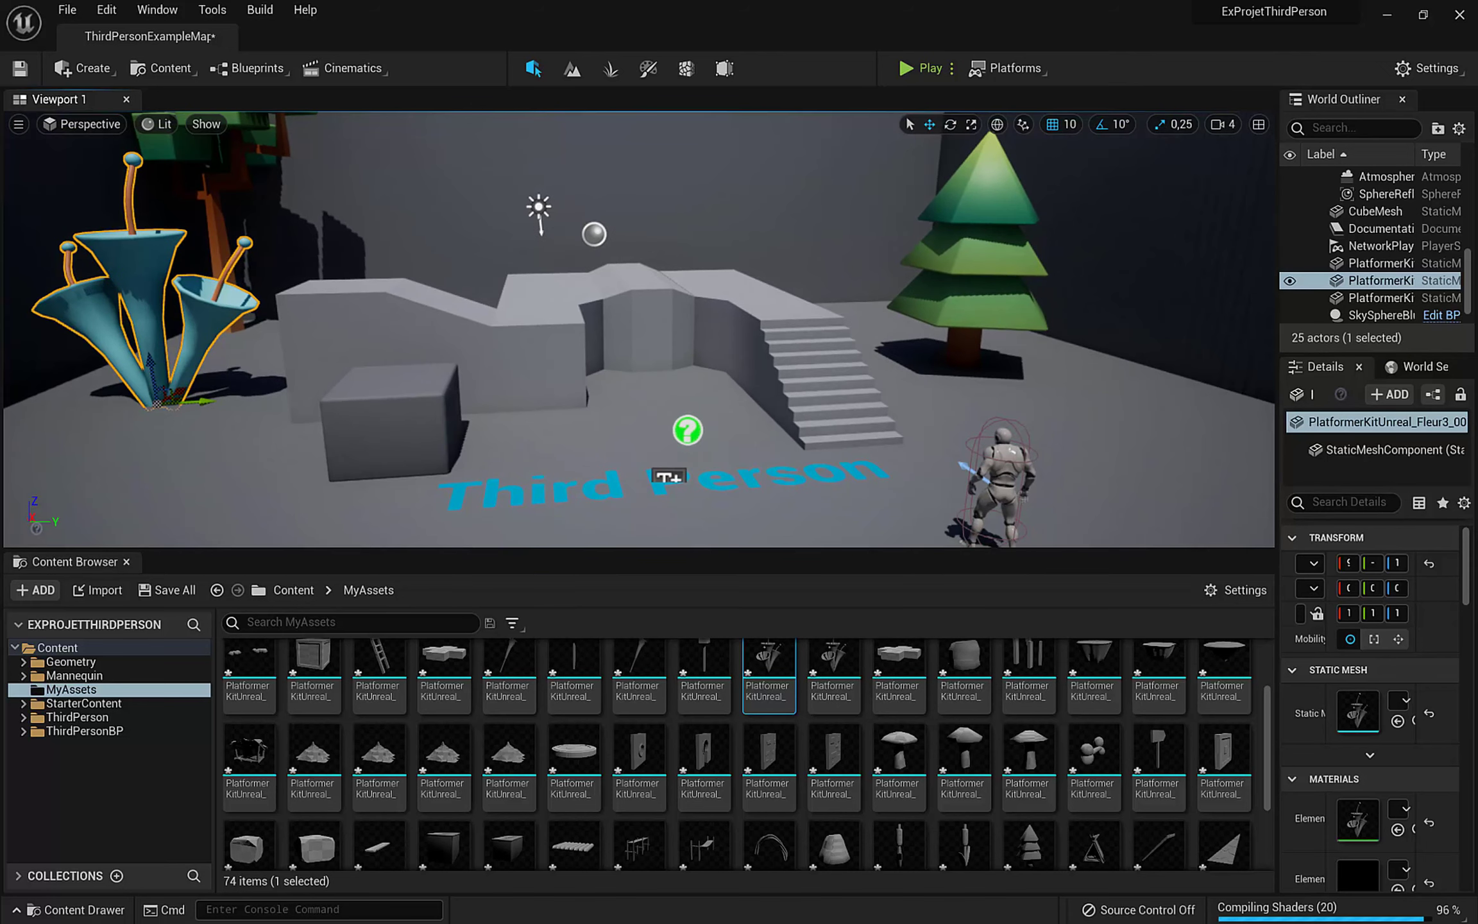
# Delete the TextureScene3D_Gradient_ncl1_1 and TextureScene3D_Gradient textures from the MyAssets folder.
pyautogui.scroll(-1, 567, 757)
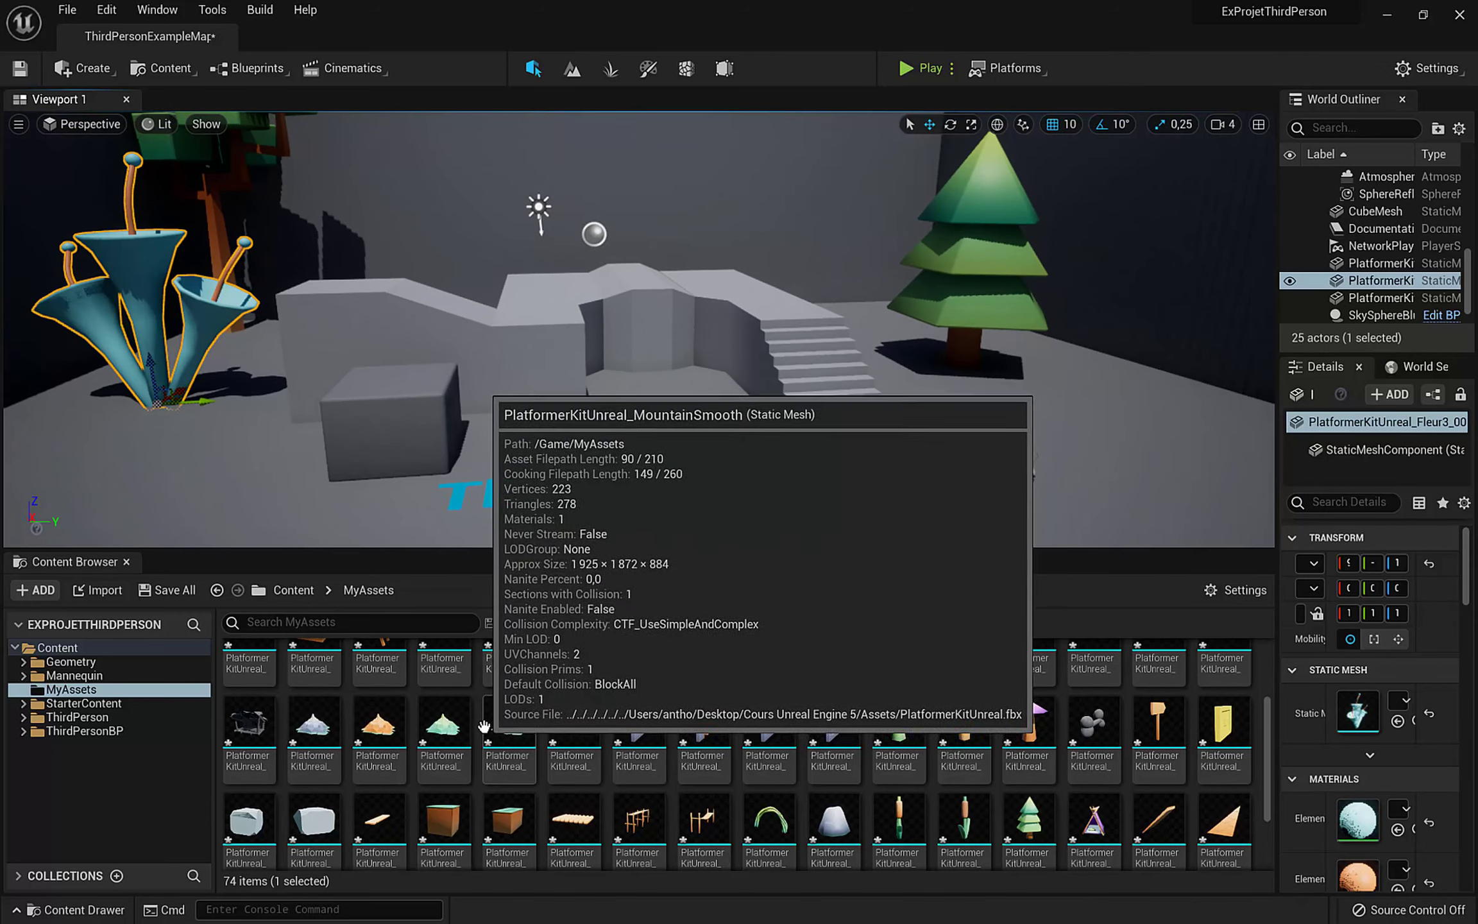
pyautogui.scroll(-4, 567, 757)
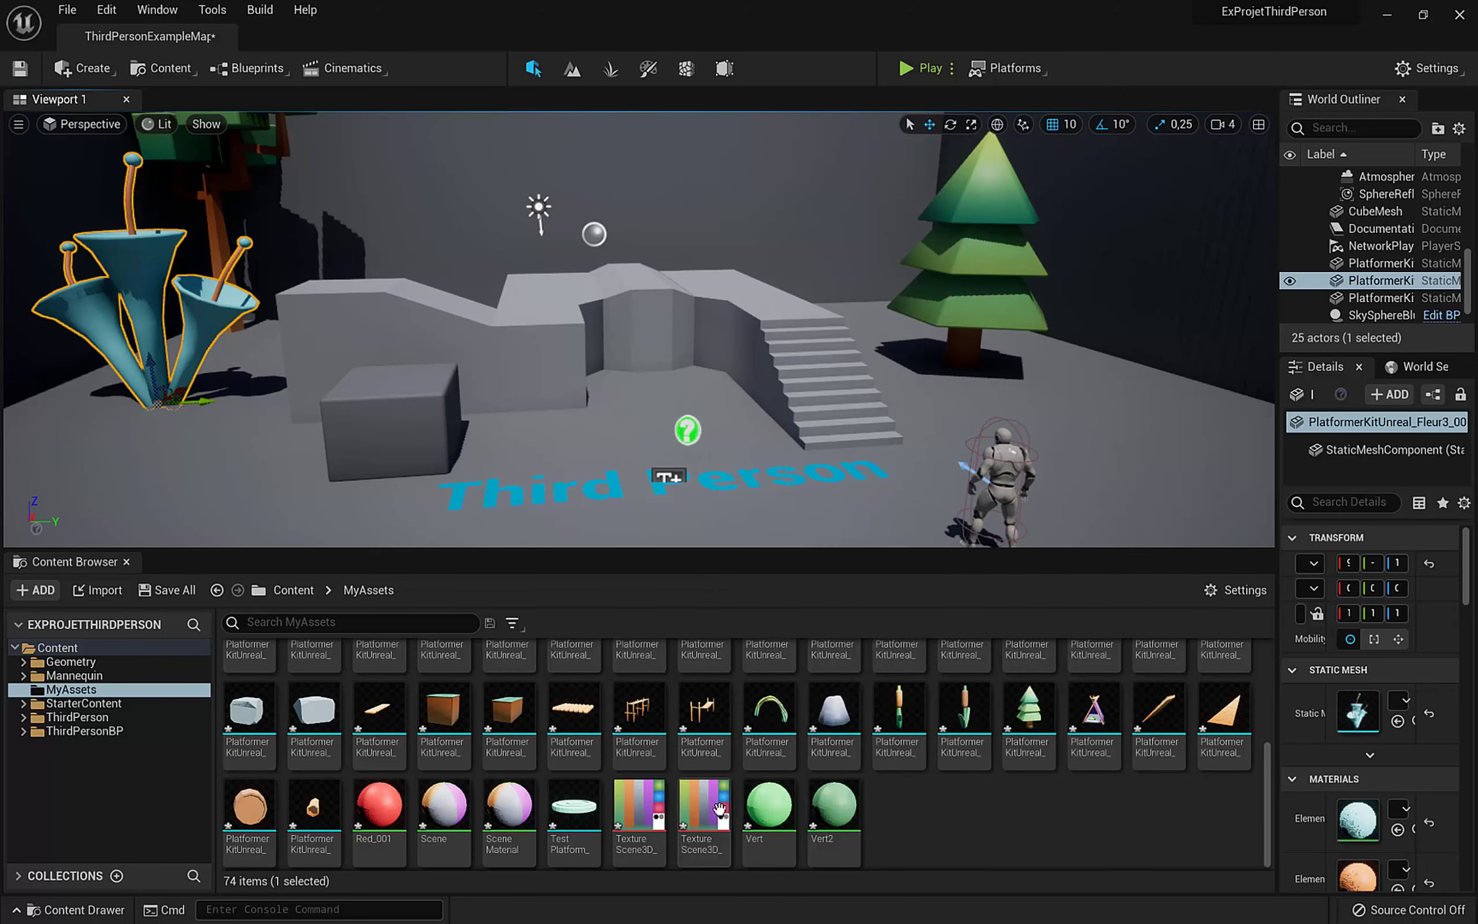
pyautogui.moveTo(852, 490)
pyautogui.mouseDown(button='right')
pyautogui.moveTo(827, 498)
pyautogui.moveTo(852, 491)
pyautogui.mouseUp(button='right')
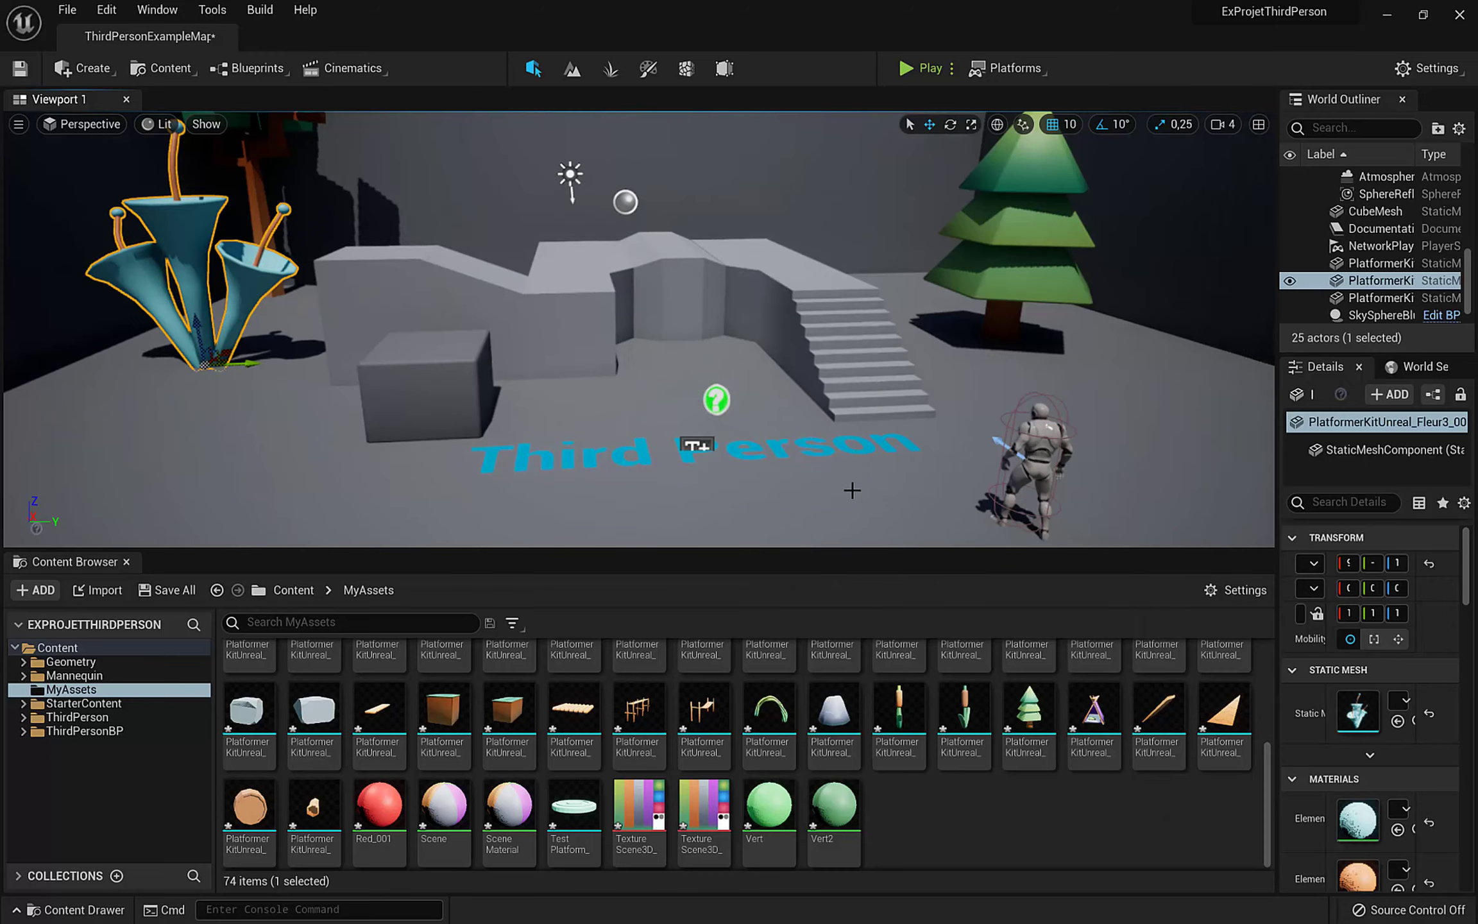
pyautogui.scroll(-3, 852, 490)
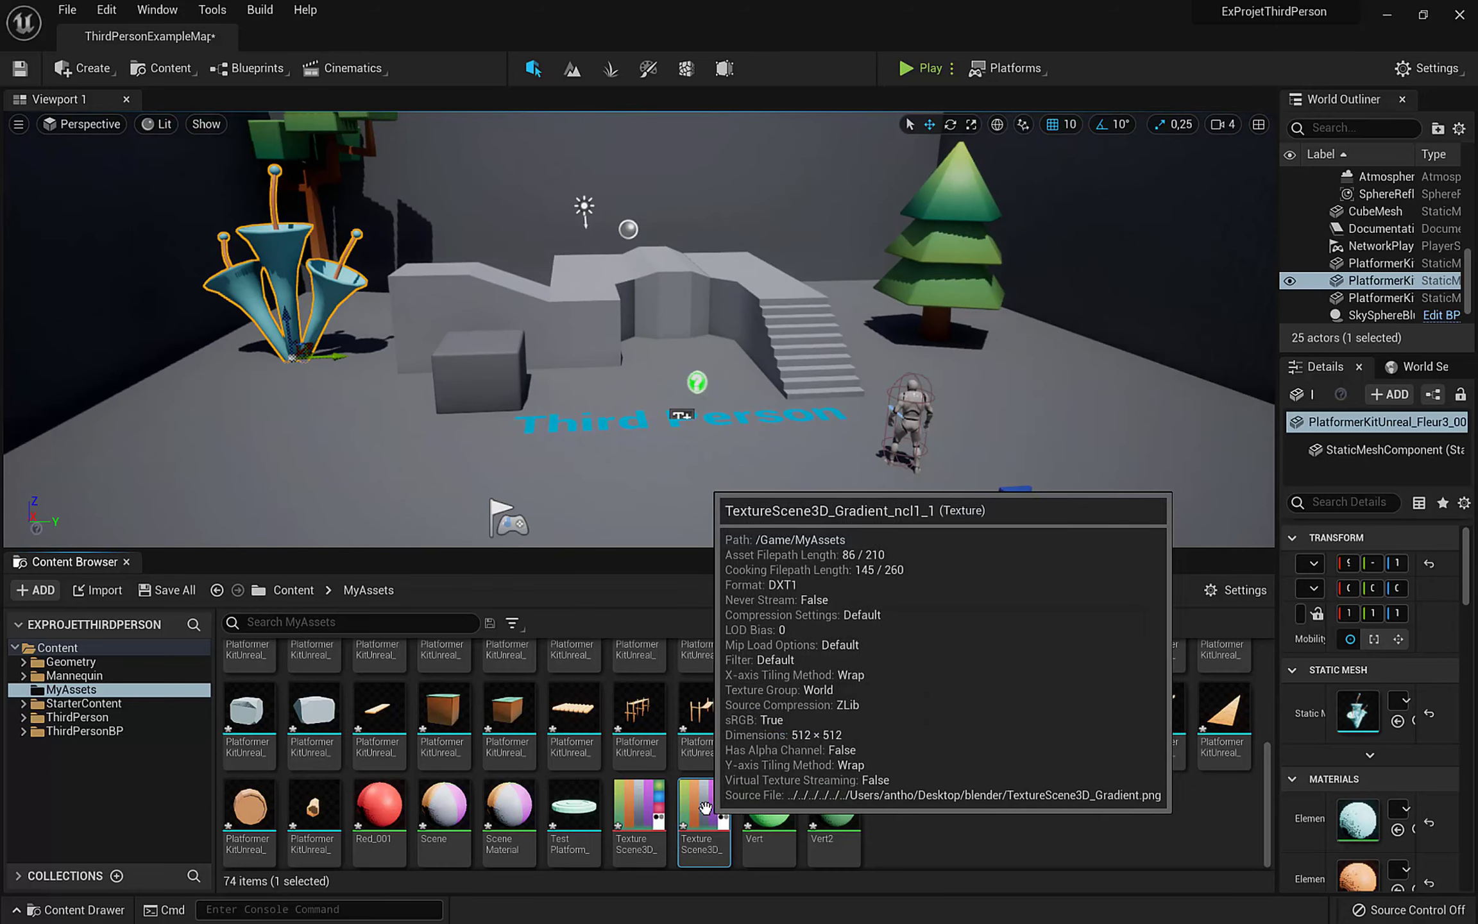
pyautogui.press('Delete')
pyautogui.click(636, 737)
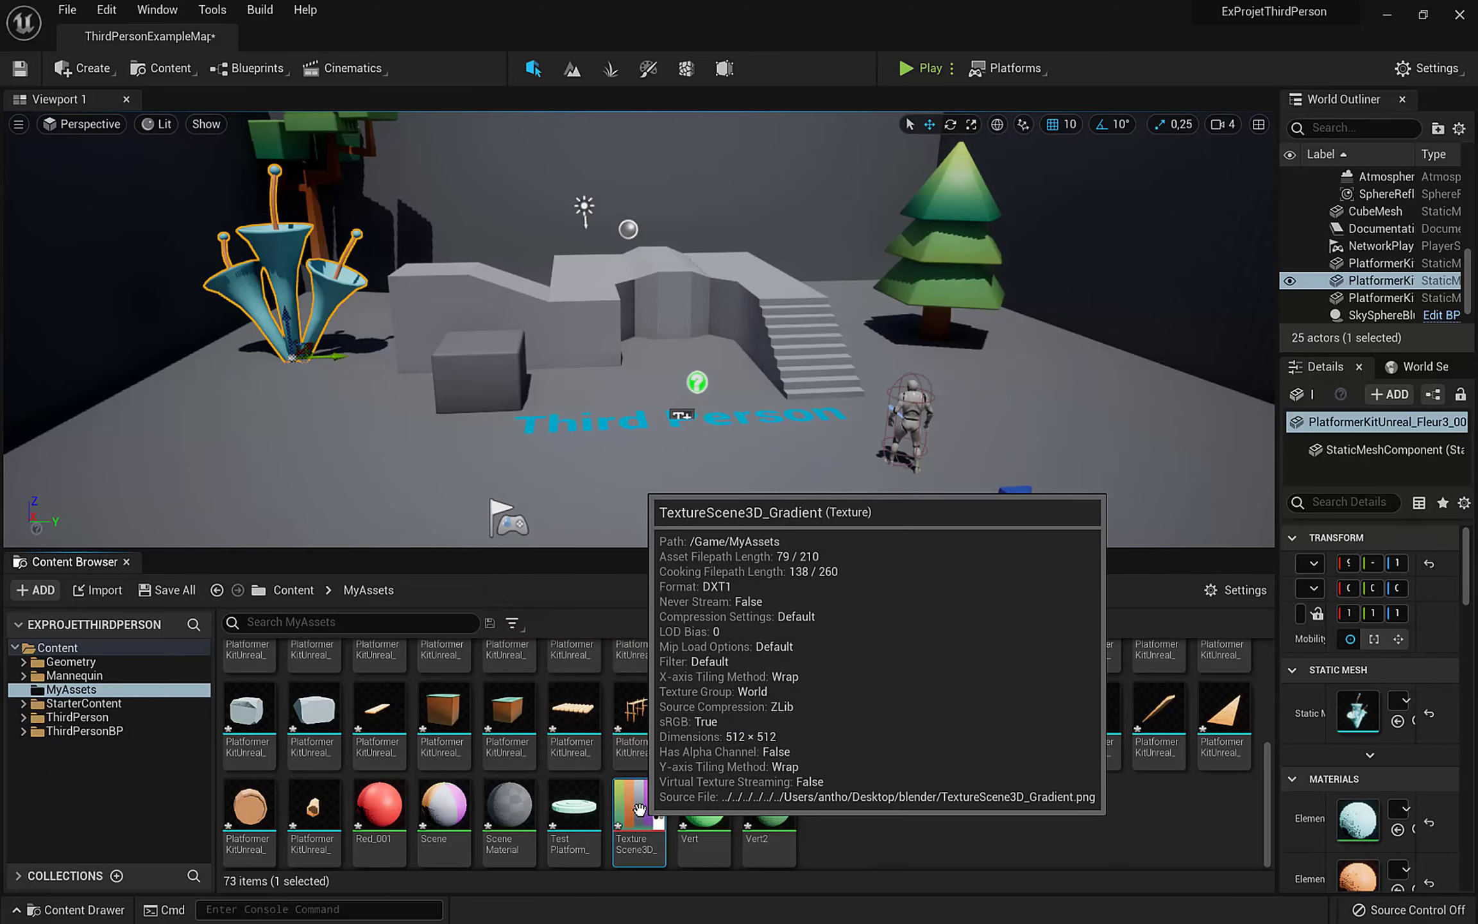
pyautogui.press('Delete')
pyautogui.click(614, 735)
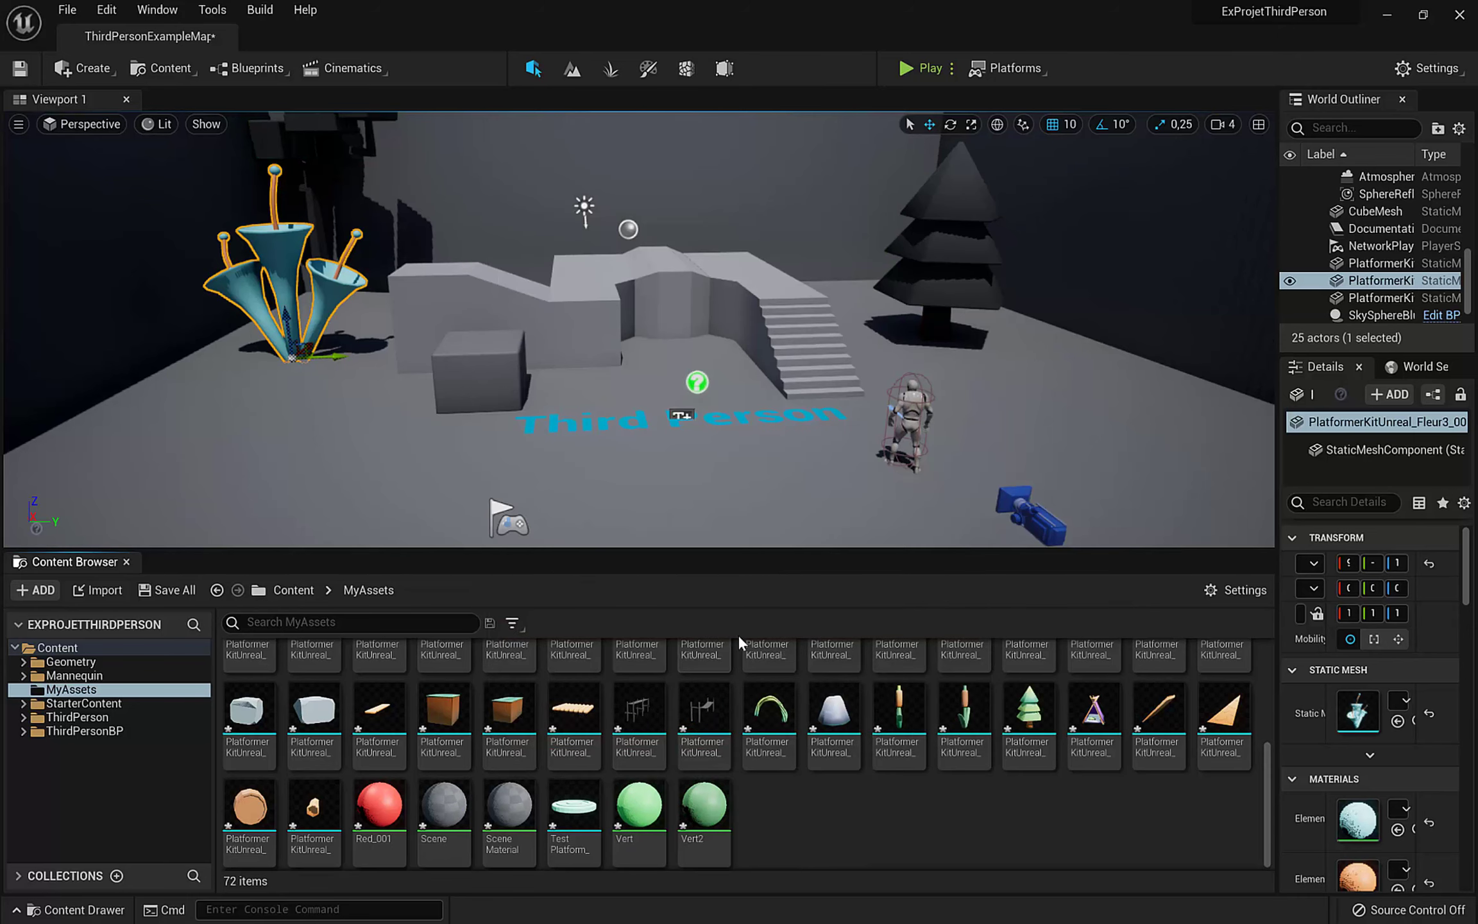
pyautogui.moveTo(705, 436); pyautogui.dragTo(656, 393, button='right')
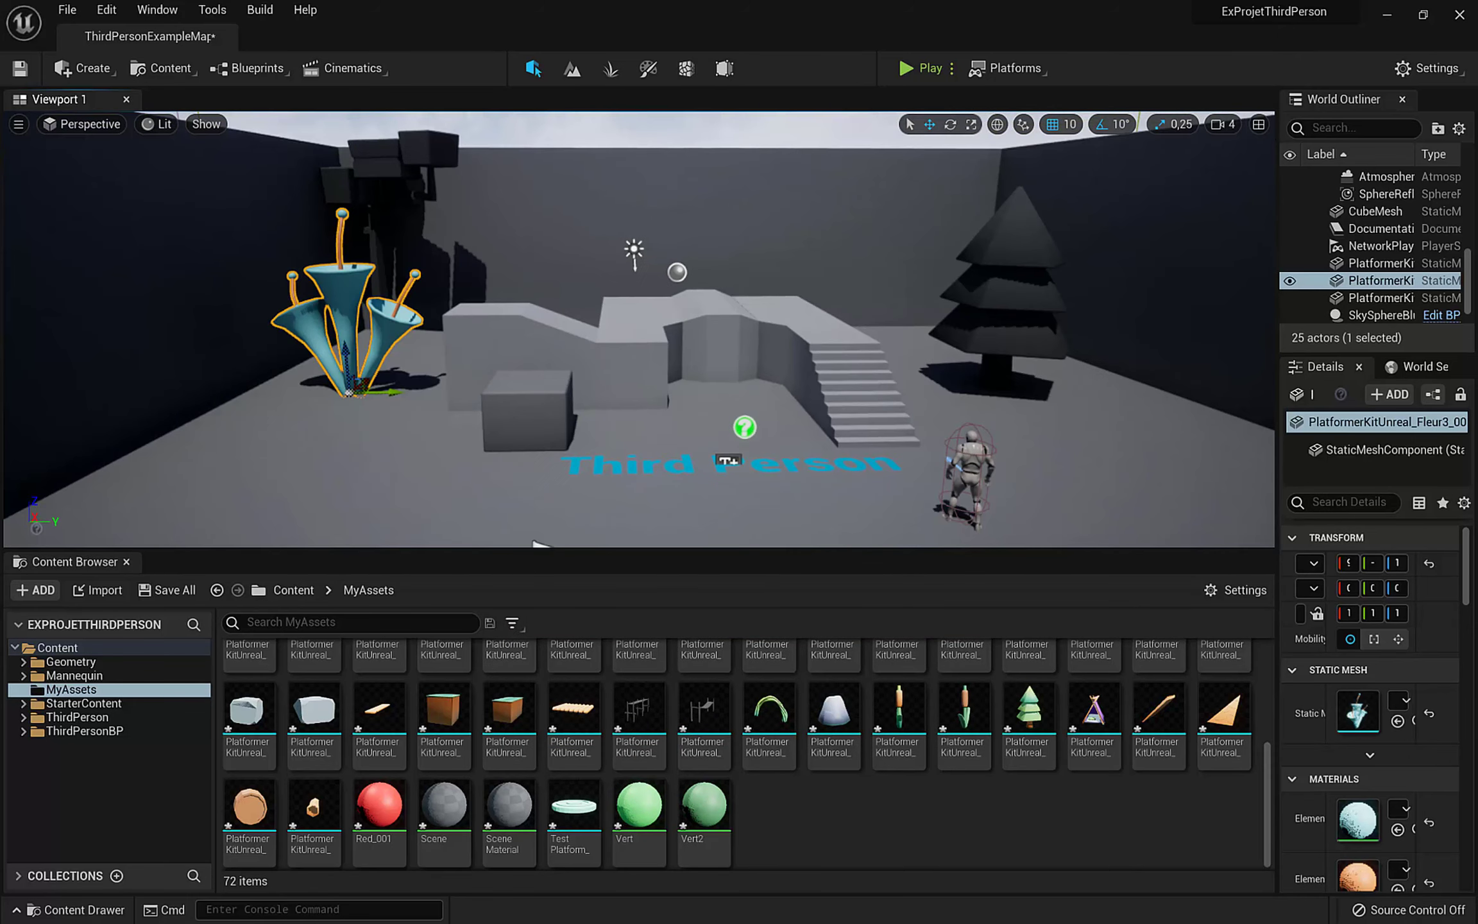
pyautogui.moveTo(855, 446); pyautogui.dragTo(936, 377, button='right')
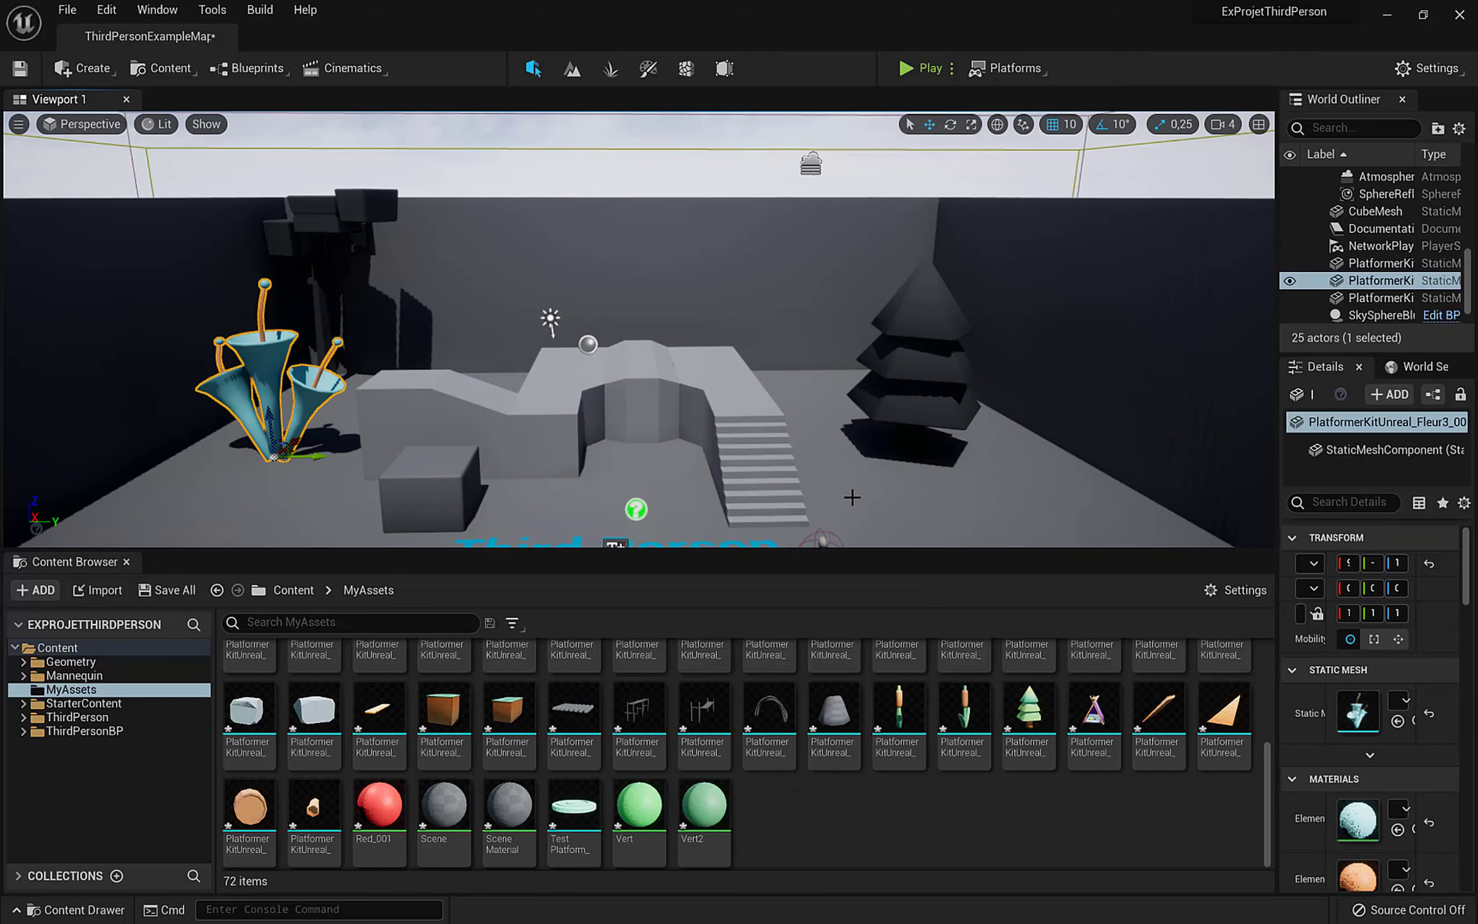
# Switch to File Explorer and import TextureScene3D_Gradient.png from the Assets folder into MyAssets in Unreal Engine.
pyautogui.hotkey('alt', 'Tab')
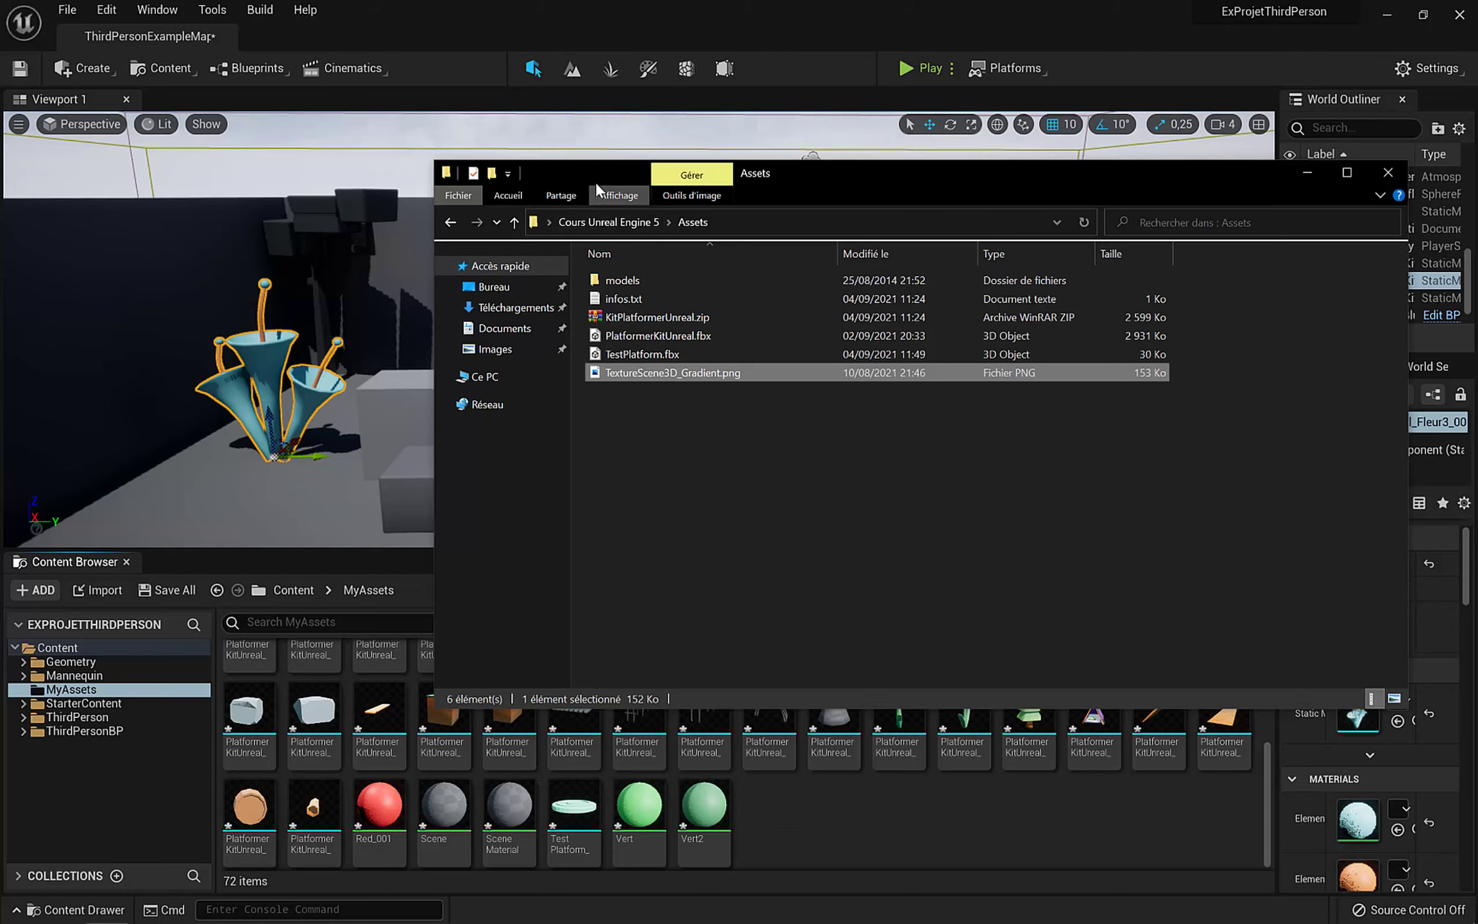
pyautogui.moveTo(596, 181); pyautogui.dragTo(1182, 120)
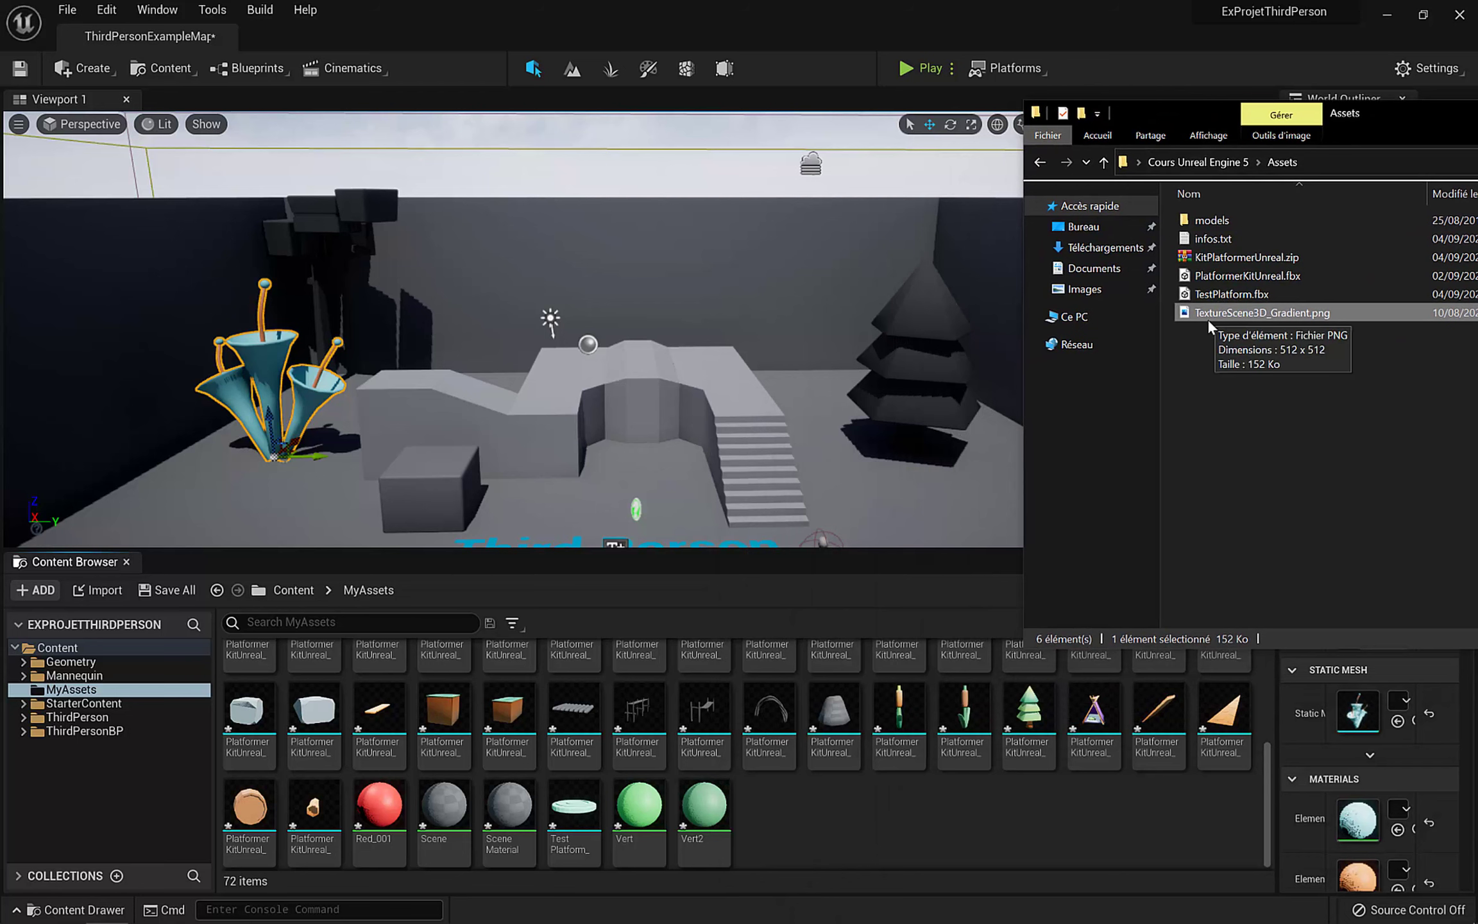
pyautogui.moveTo(1209, 314); pyautogui.dragTo(813, 811)
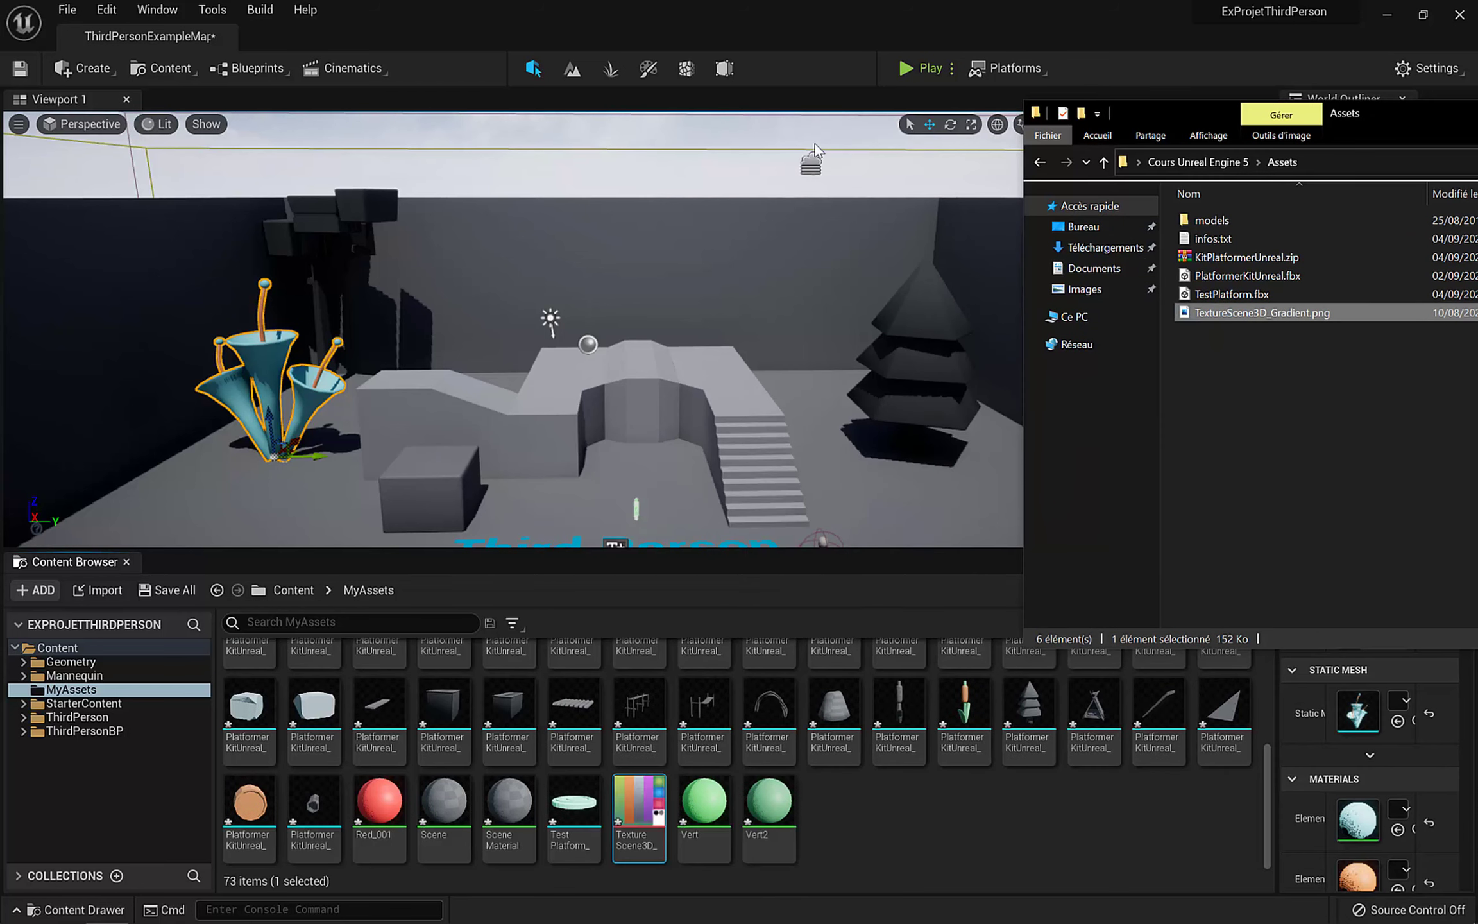
pyautogui.click(827, 45)
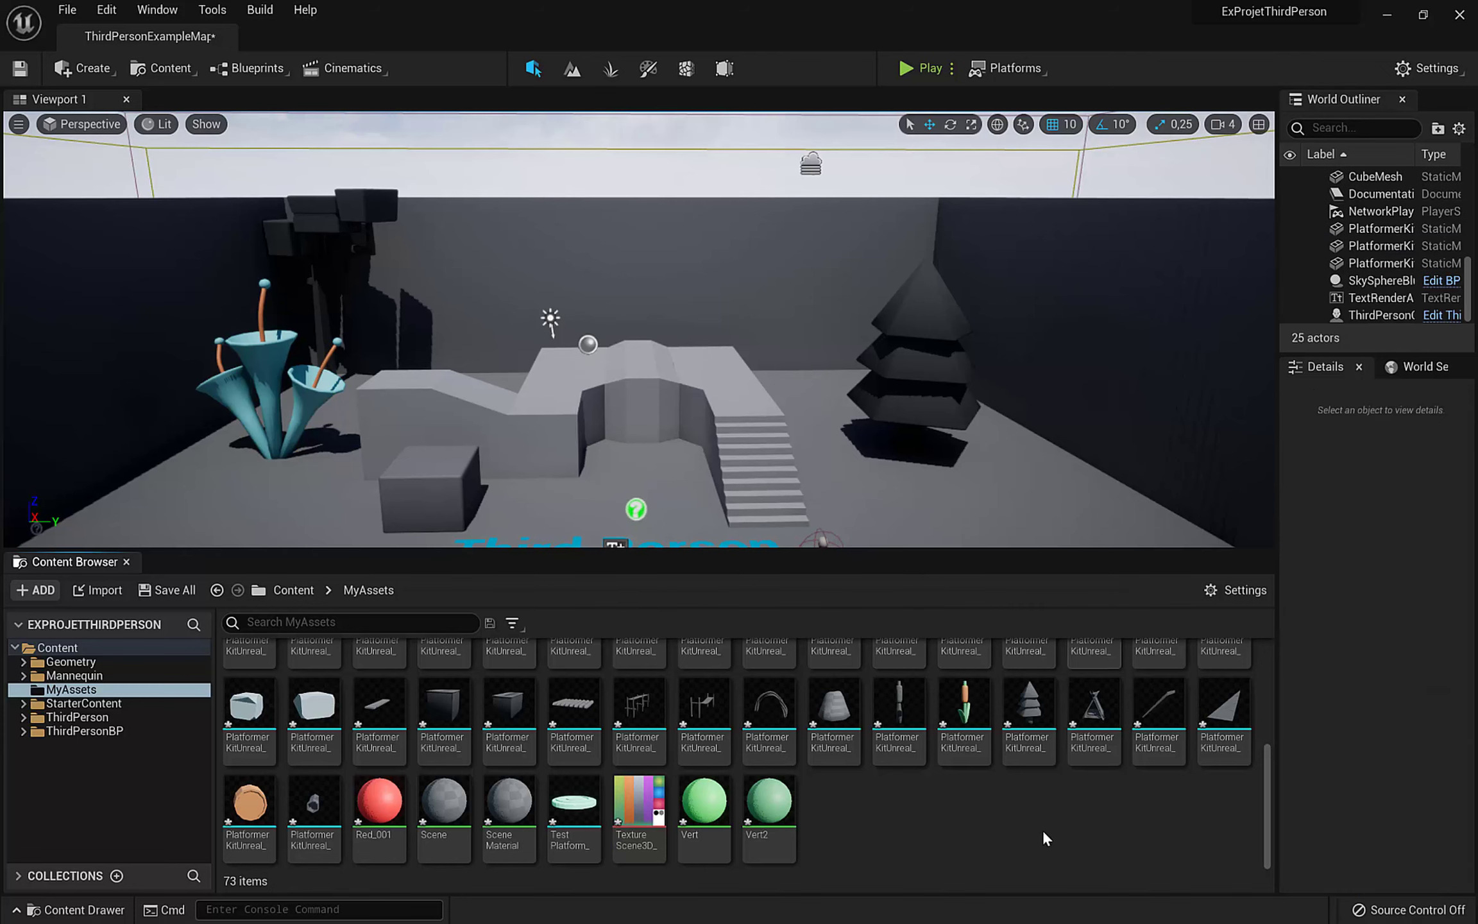
# Open the PlatformerKitUnreal_Sapin mesh from MyAssets and open its Scene material for editing.
pyautogui.scroll(5, 941, 815)
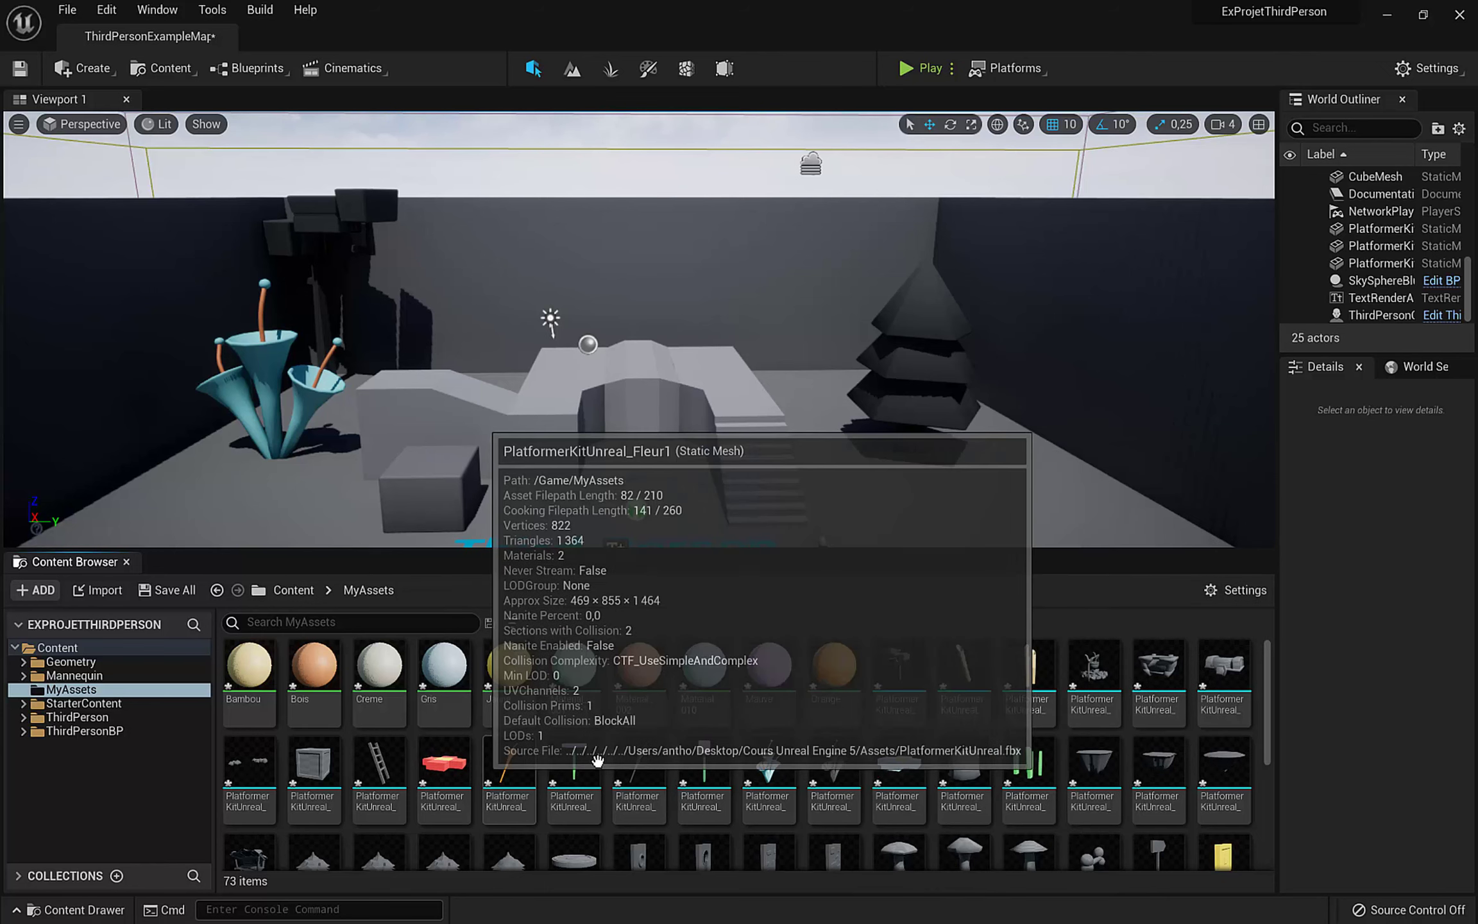
pyautogui.scroll(-4, 641, 700)
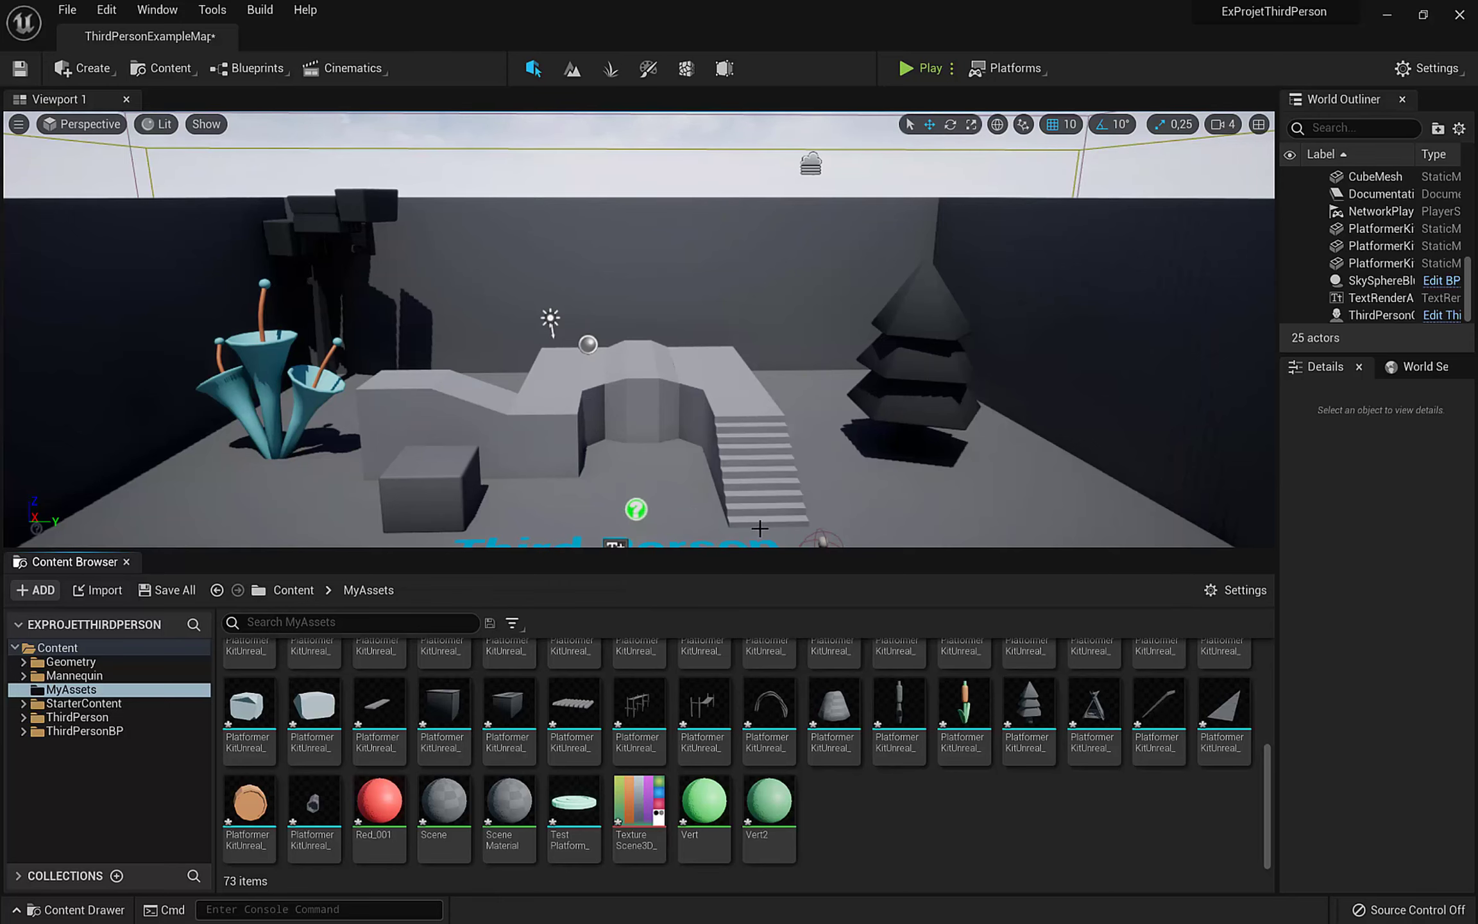
pyautogui.click(1028, 704)
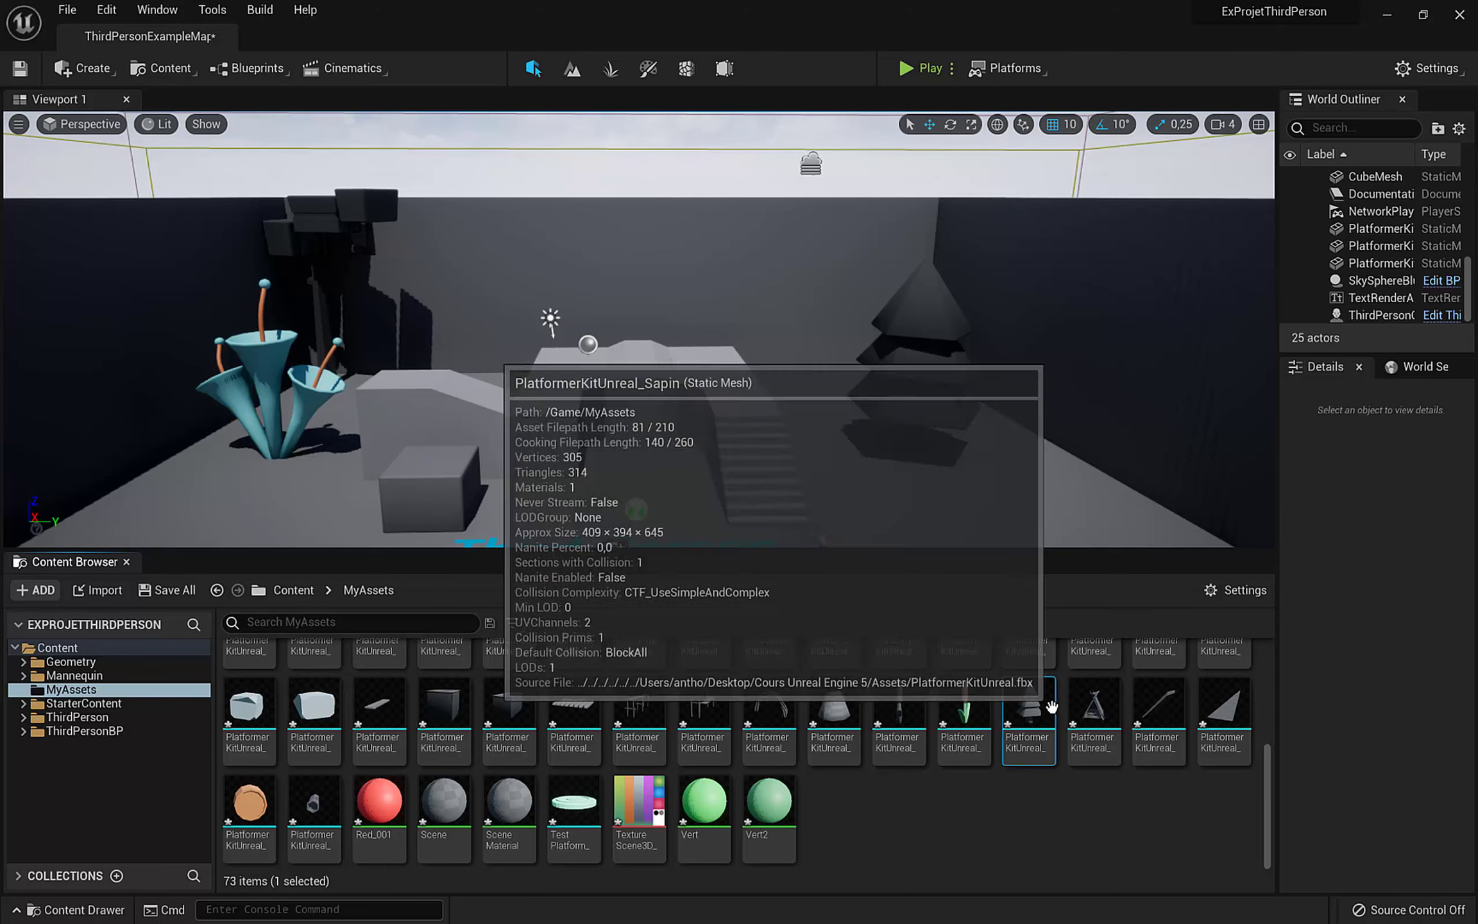
pyautogui.doubleClick(1028, 704)
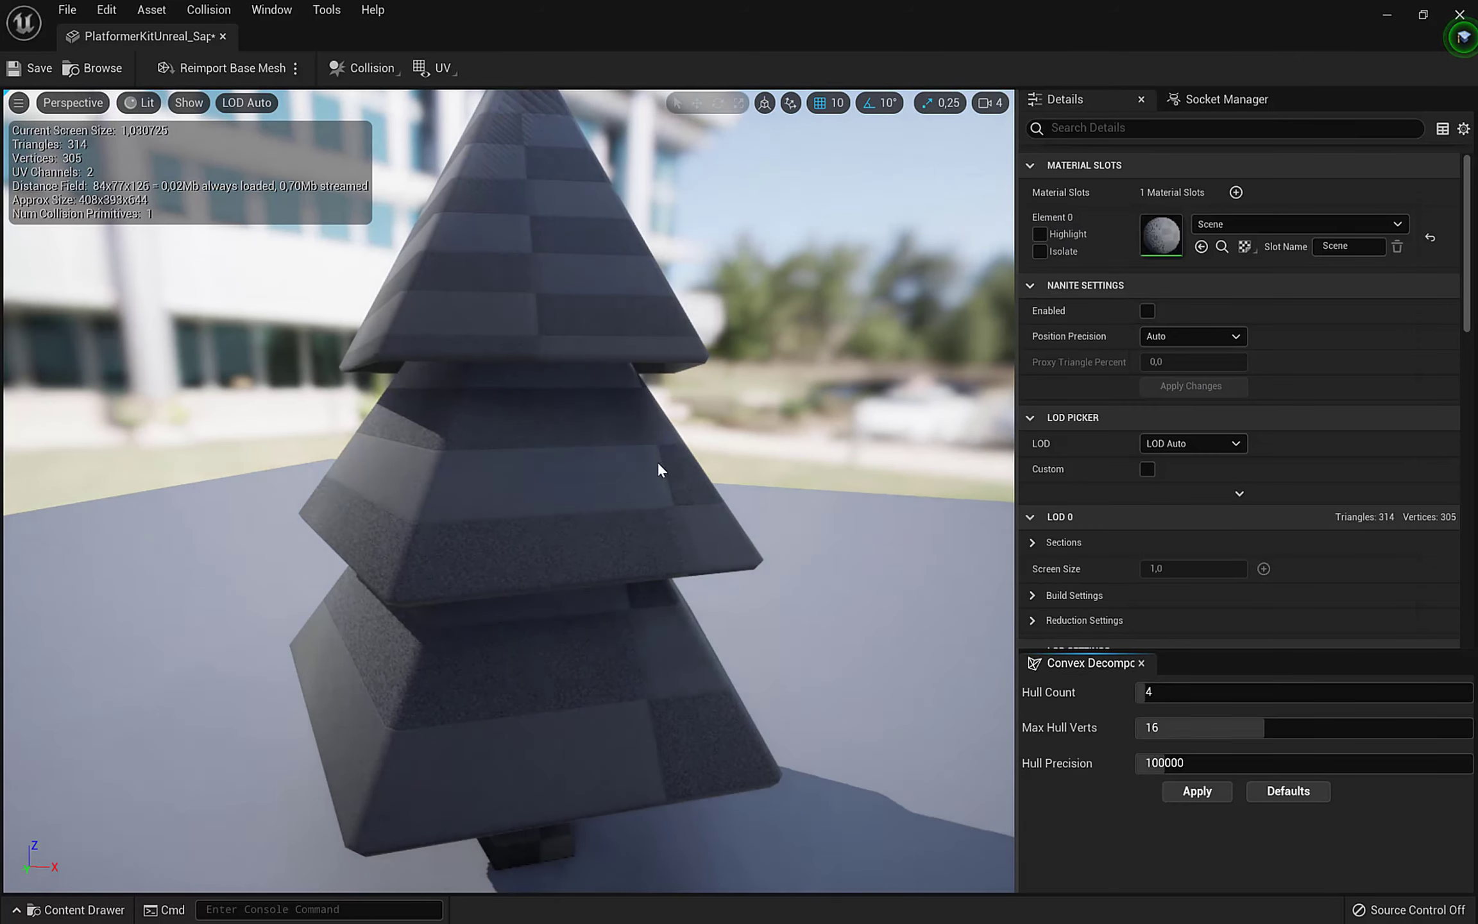
pyautogui.scroll(-5, 655, 463)
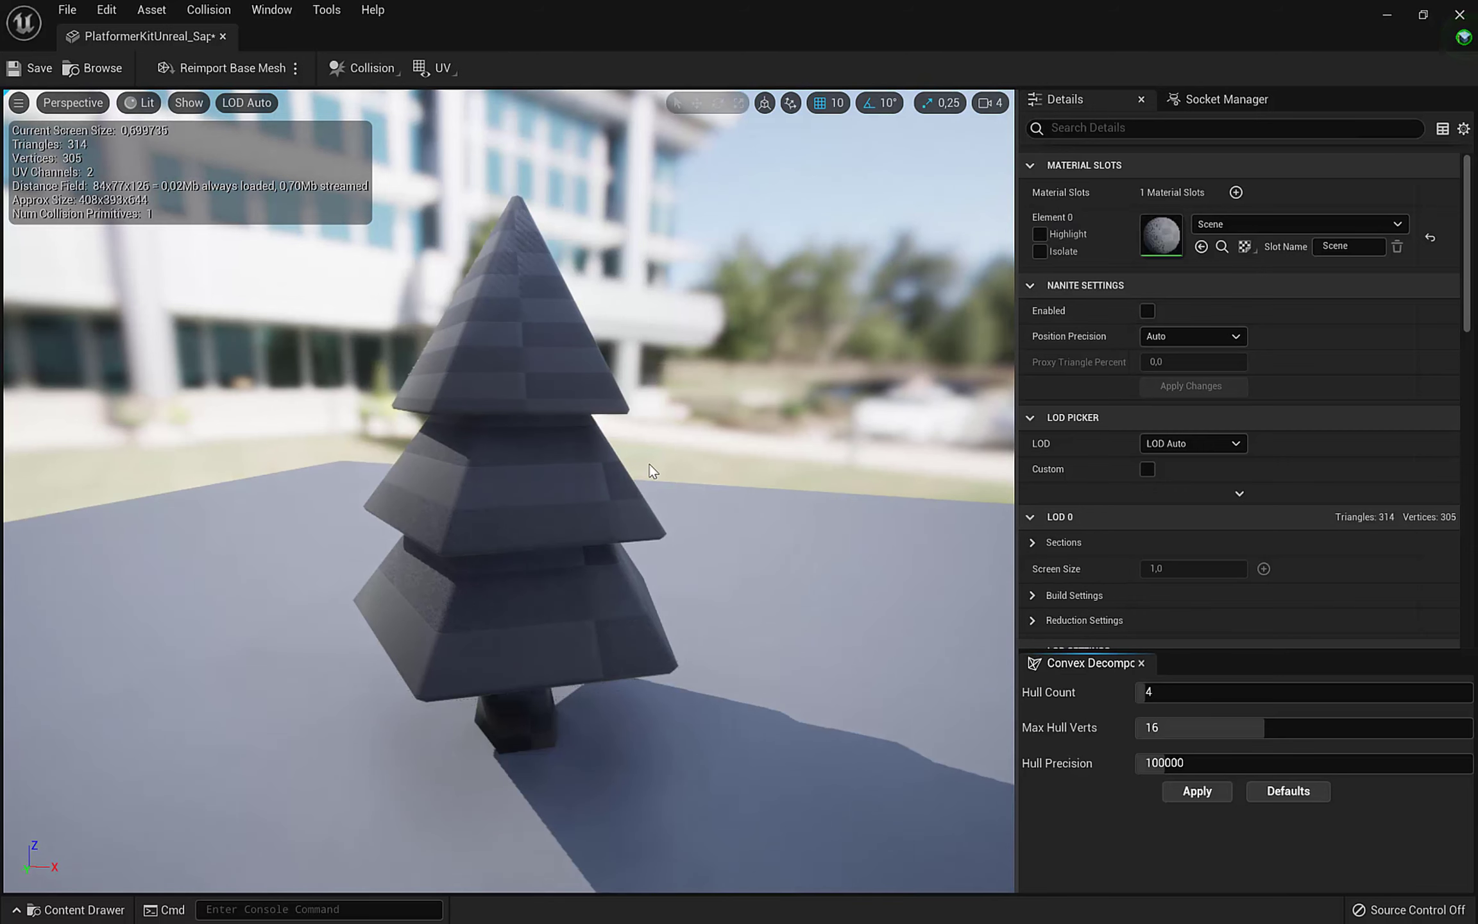
pyautogui.doubleClick(1163, 236)
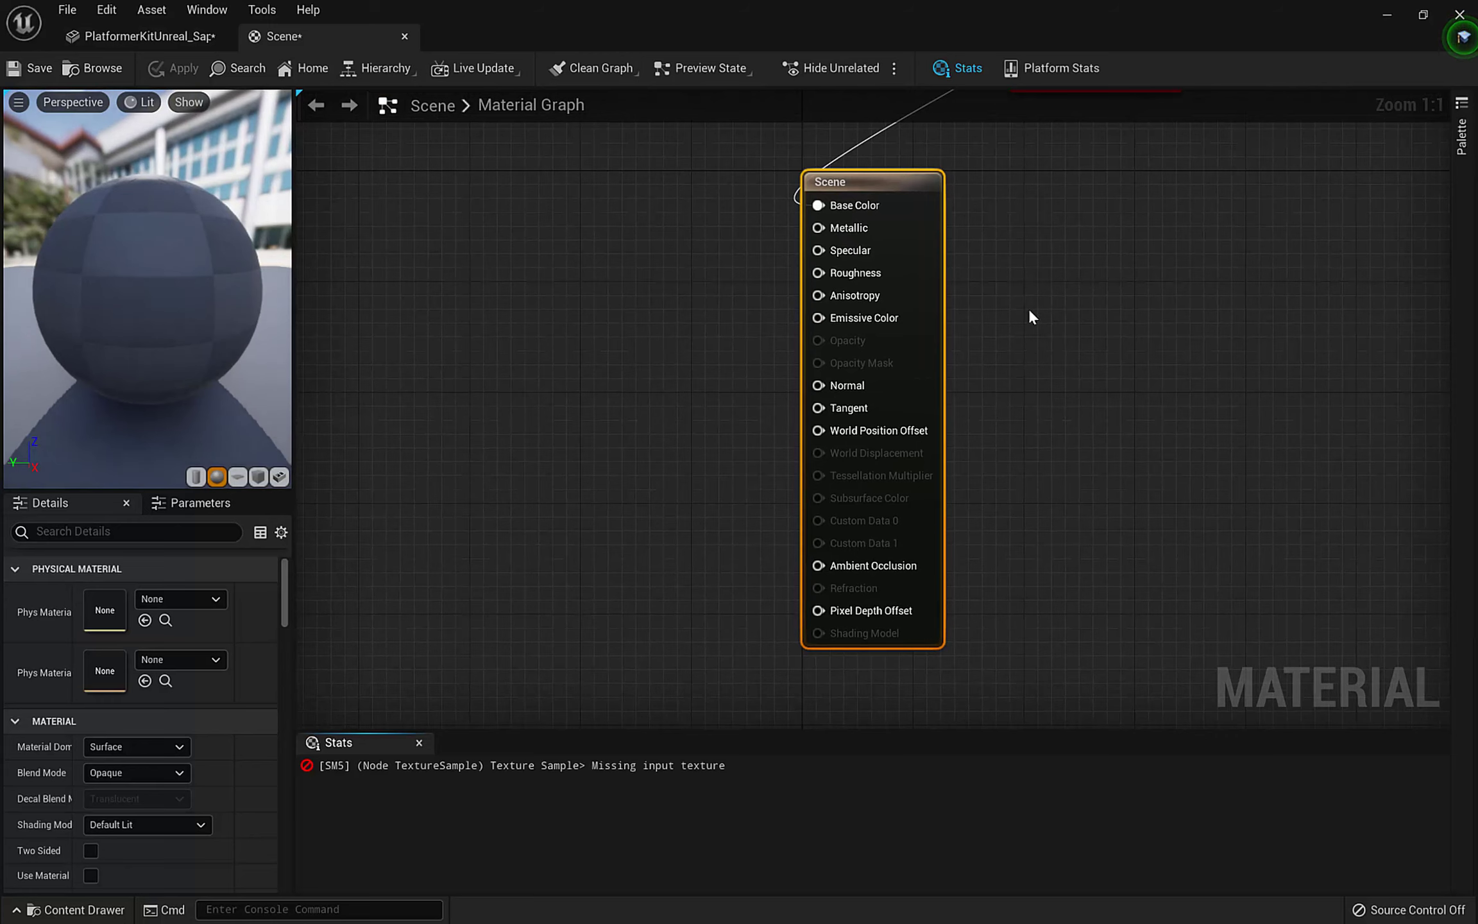
# Assign the TextureScene3D_Gradient texture to the Scene material's Texture Sample node, save the material and close the editor.
pyautogui.moveTo(1073, 232); pyautogui.dragTo(1024, 354)
pyautogui.moveTo(1089, 278); pyautogui.dragTo(928, 604, button='right')
pyautogui.moveTo(1099, 459); pyautogui.dragTo(1085, 479, button='right')
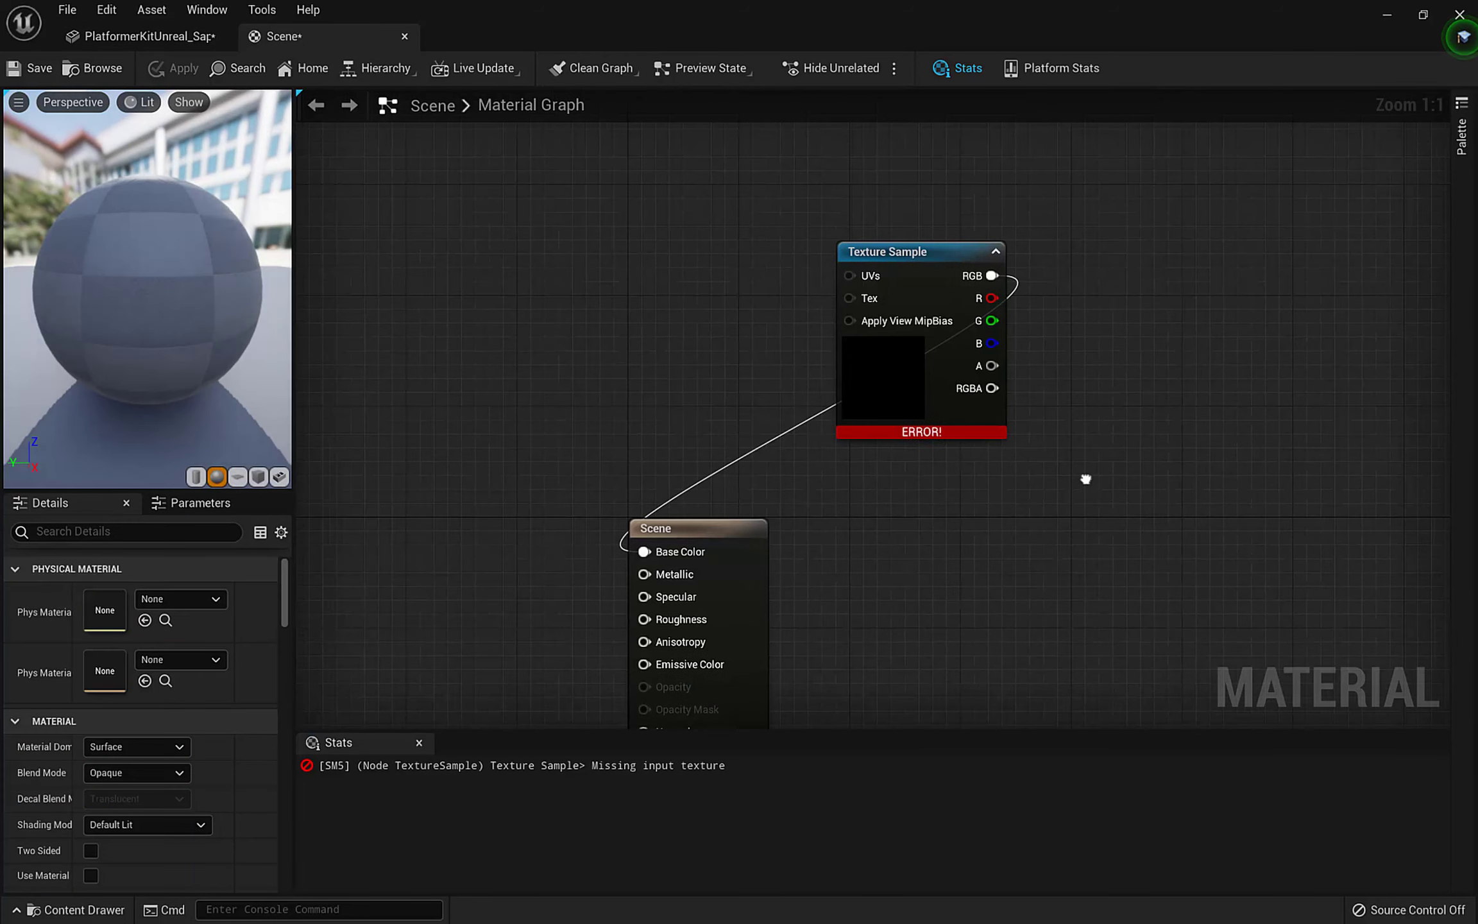
pyautogui.click(885, 386)
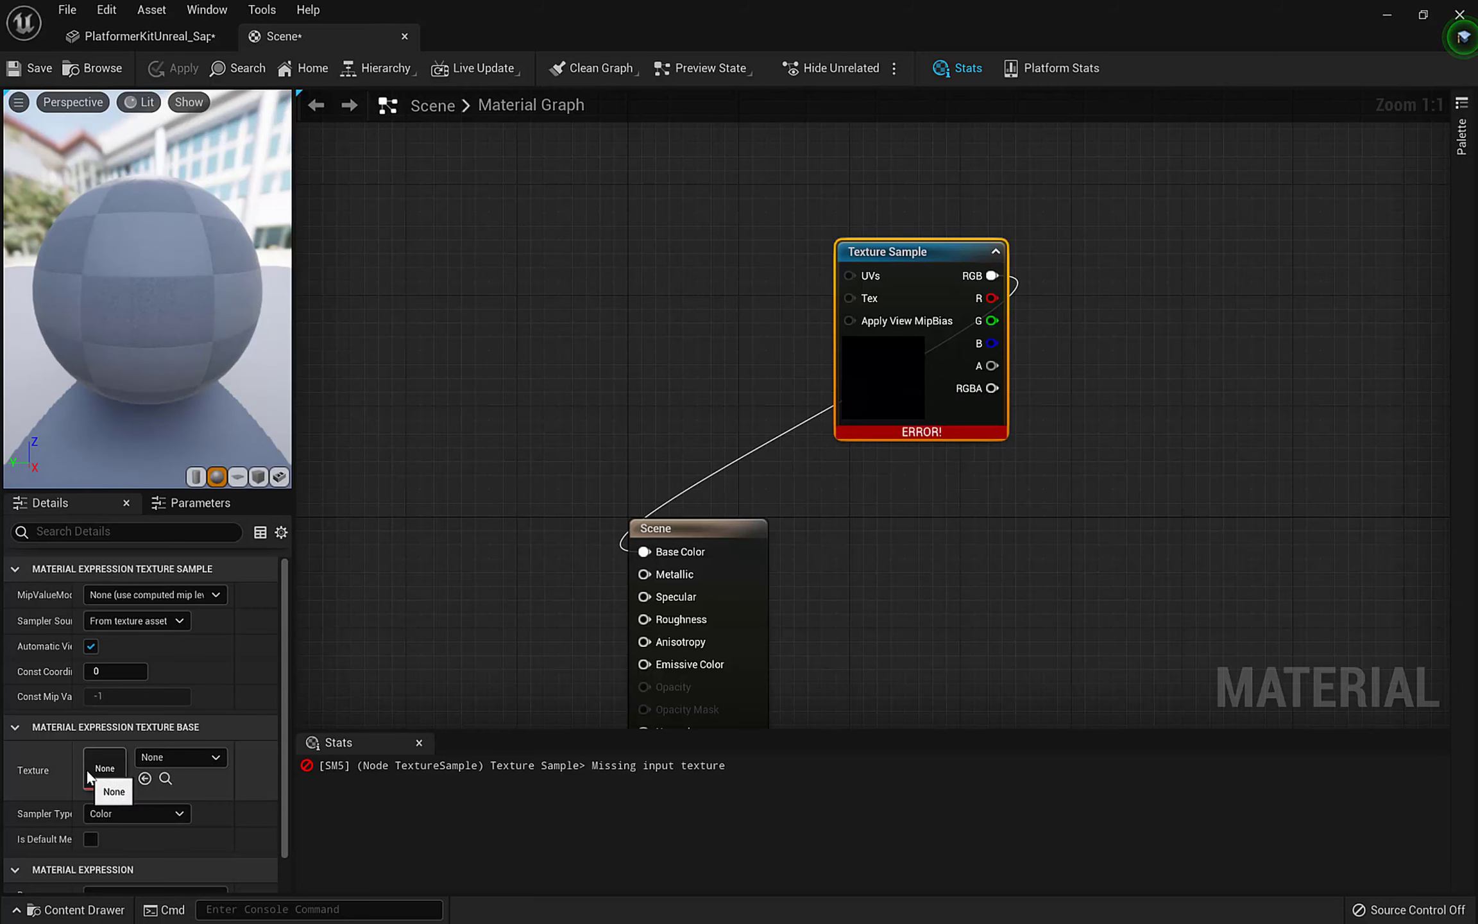
pyautogui.click(171, 761)
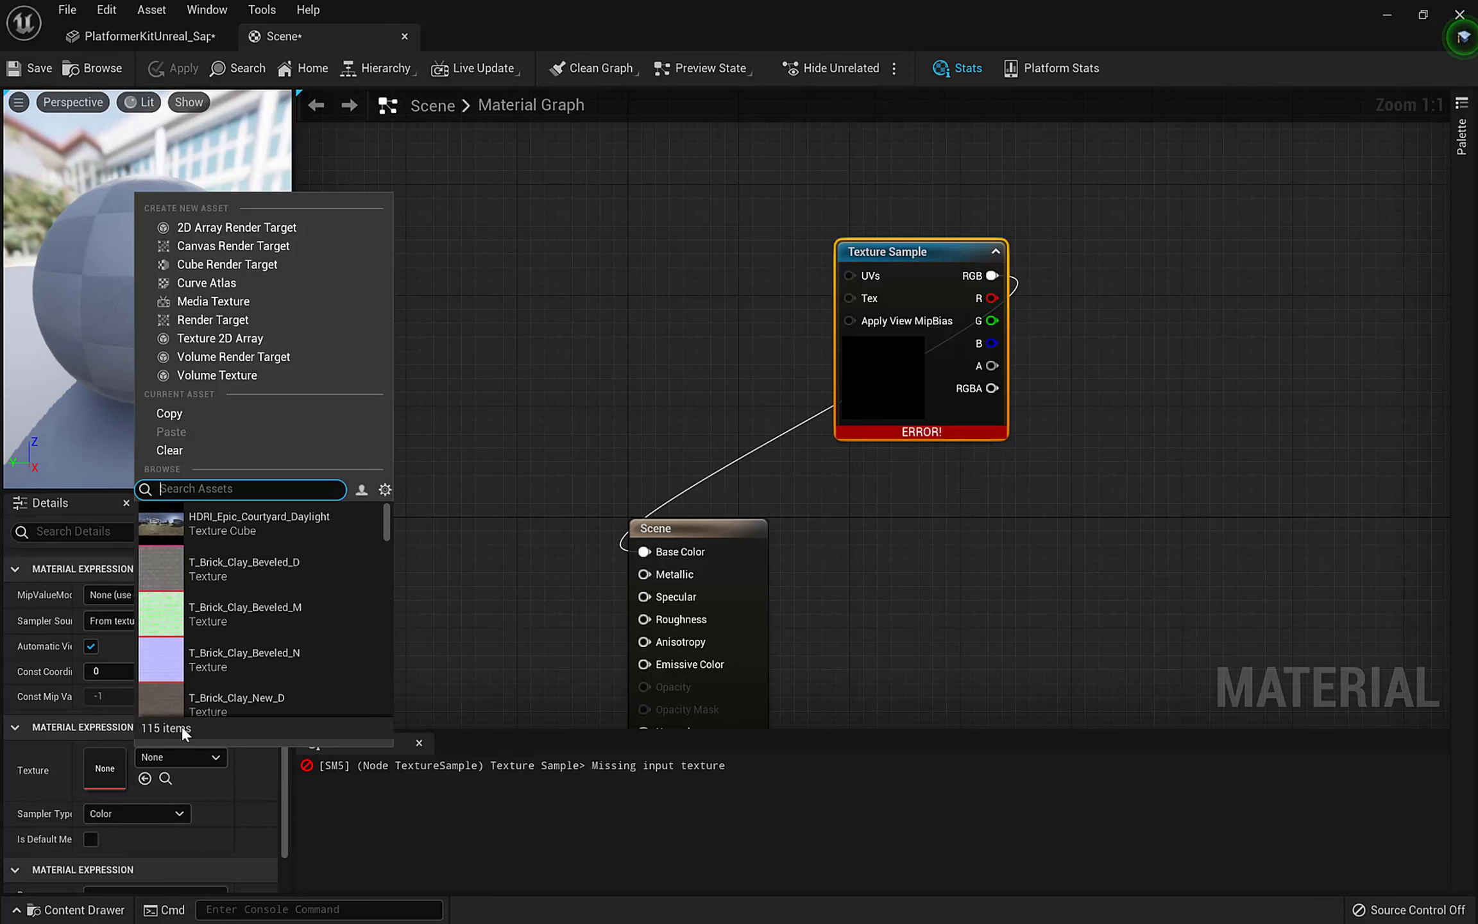
pyautogui.write('gradien')
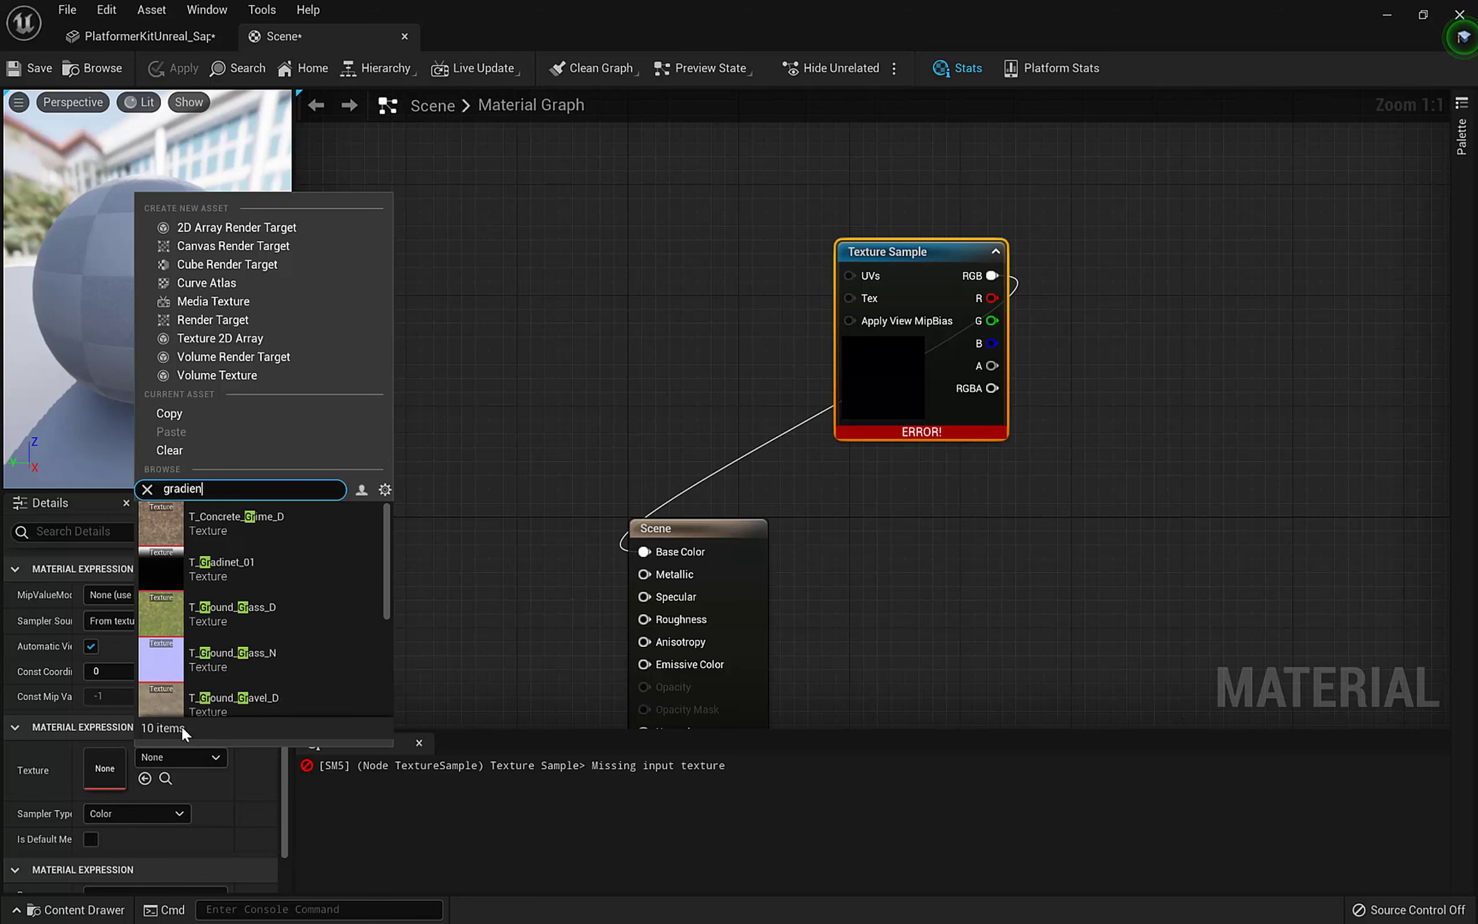
pyautogui.click(225, 523)
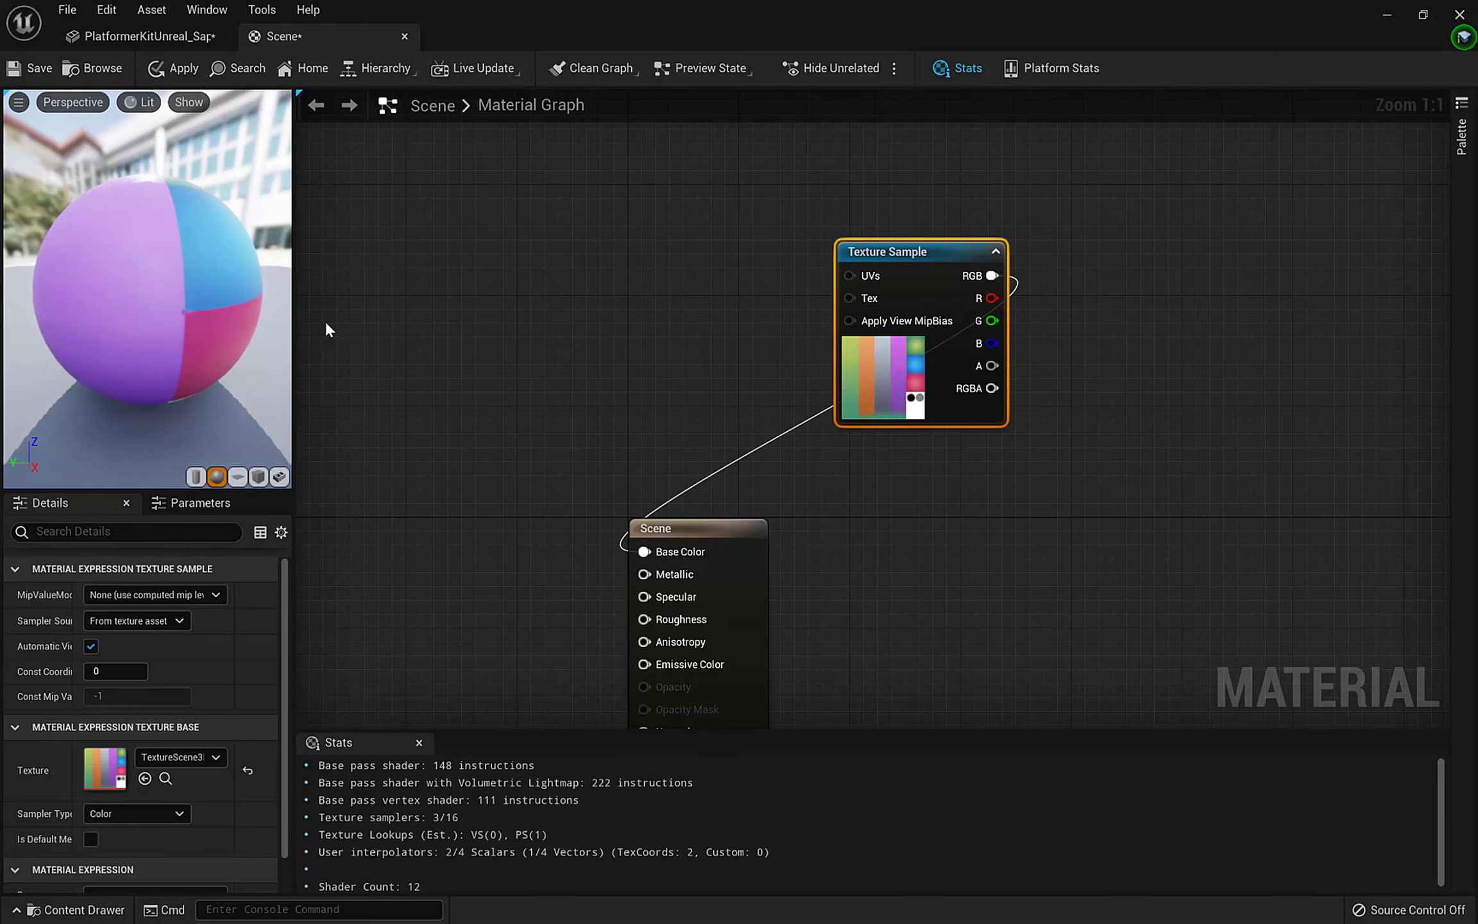
pyautogui.click(31, 70)
pyautogui.click(1461, 15)
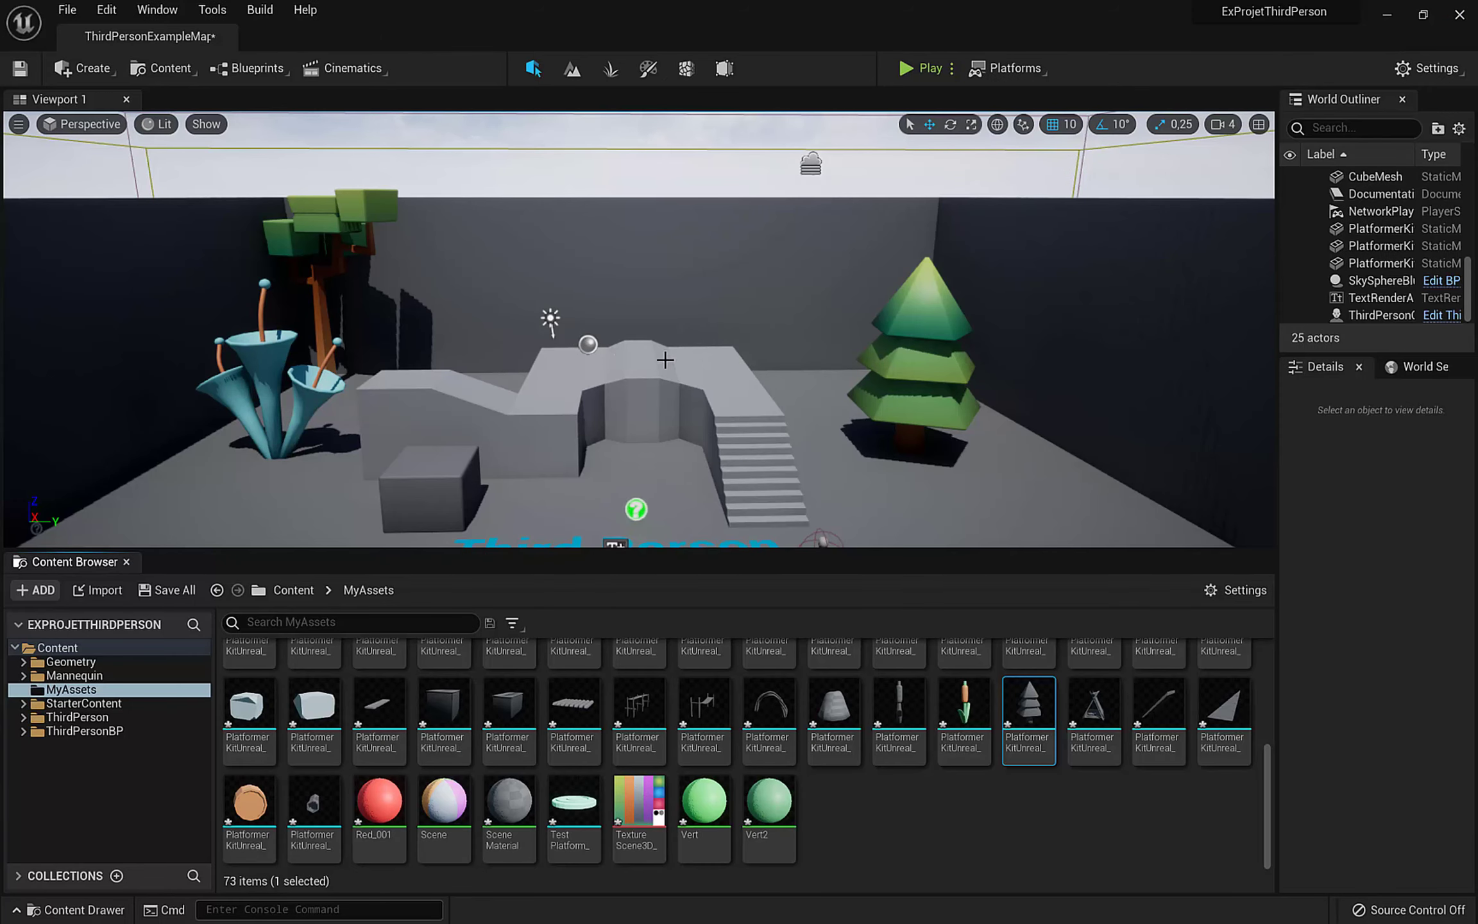
# Place the PlatformerKitUnreal_Roseau reed mesh on the level floor near the fir tree.
pyautogui.moveTo(665, 360)
pyautogui.mouseDown(button='right')
pyautogui.moveTo(619, 393)
pyautogui.moveTo(680, 372)
pyautogui.mouseUp(button='right')
pyautogui.moveTo(965, 706); pyautogui.dragTo(972, 470)
pyautogui.scroll(1, 1103, 746)
pyautogui.scroll(1, 1100, 736)
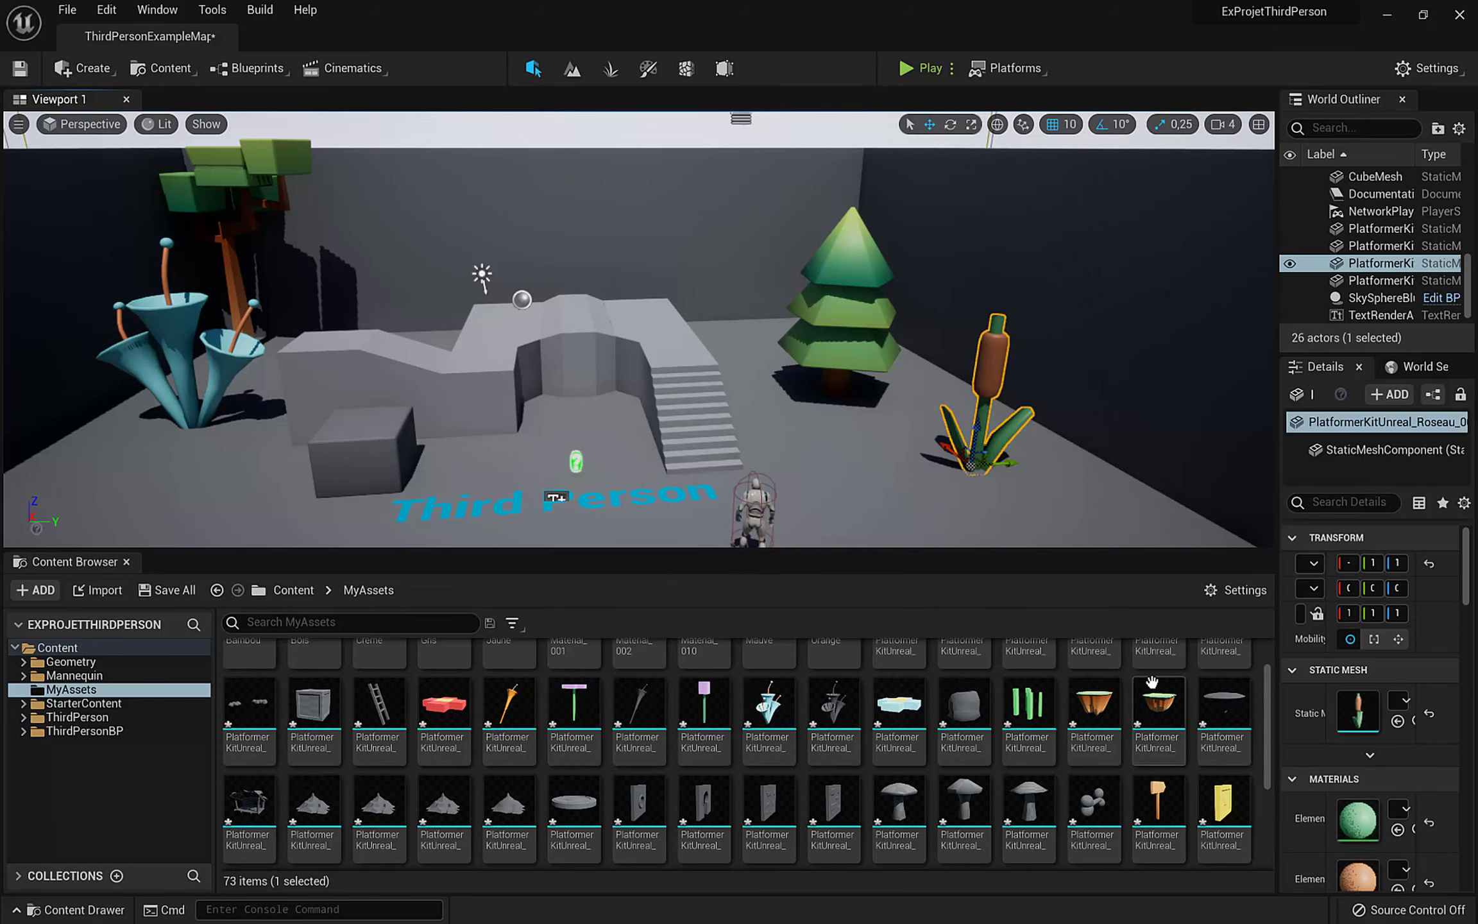
# Place the PlatformerKitUnreal_Ile1 island mesh in the level at the back of the arena.
pyautogui.scroll(-4, 822, 415)
pyautogui.scroll(4, 639, 329)
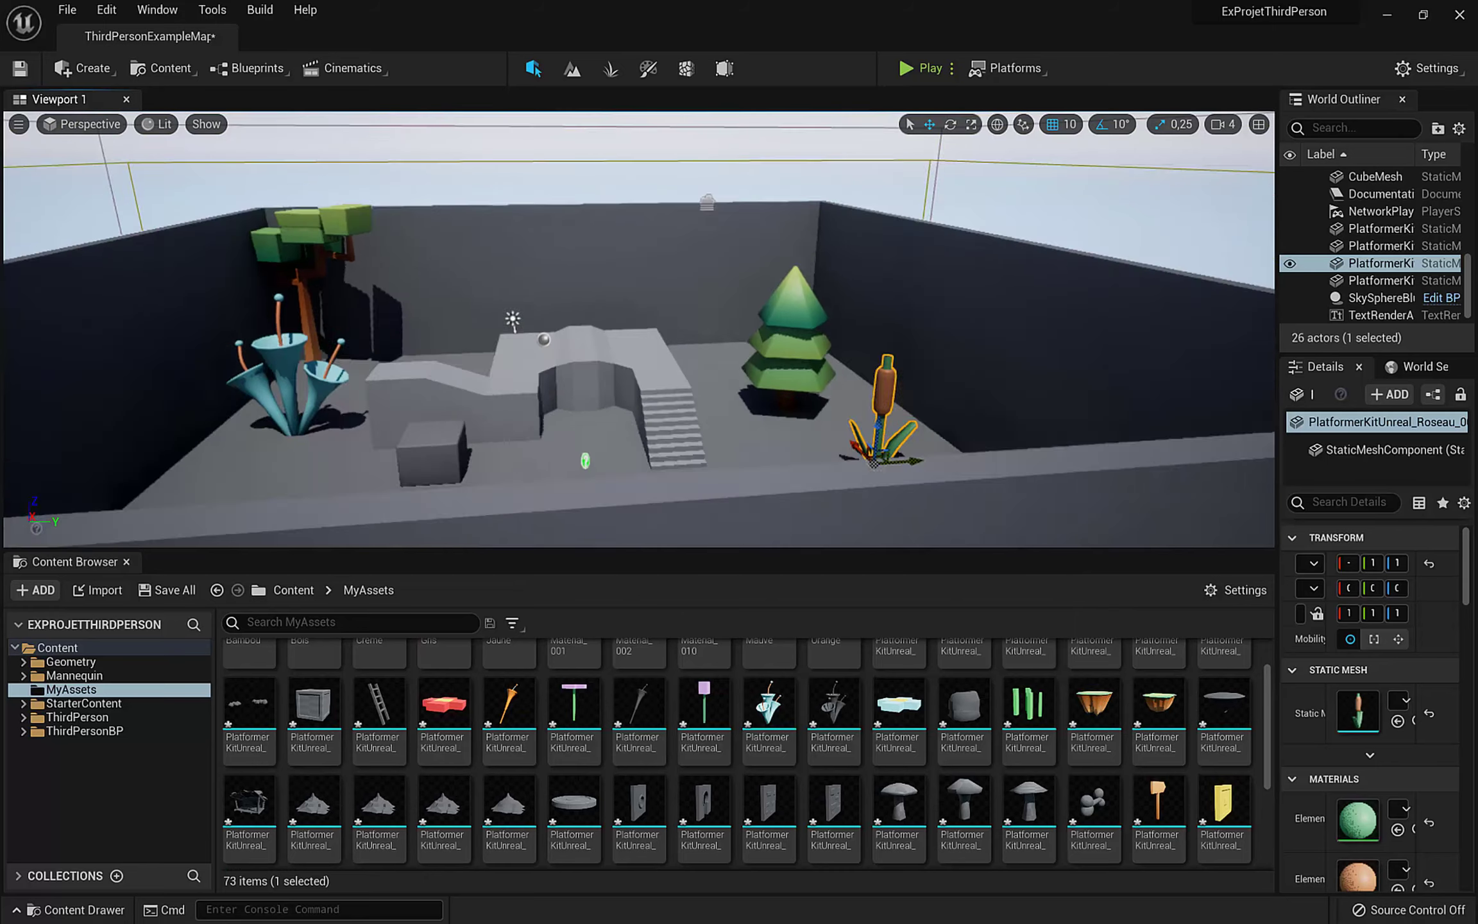
pyautogui.moveTo(1093, 706); pyautogui.dragTo(626, 228)
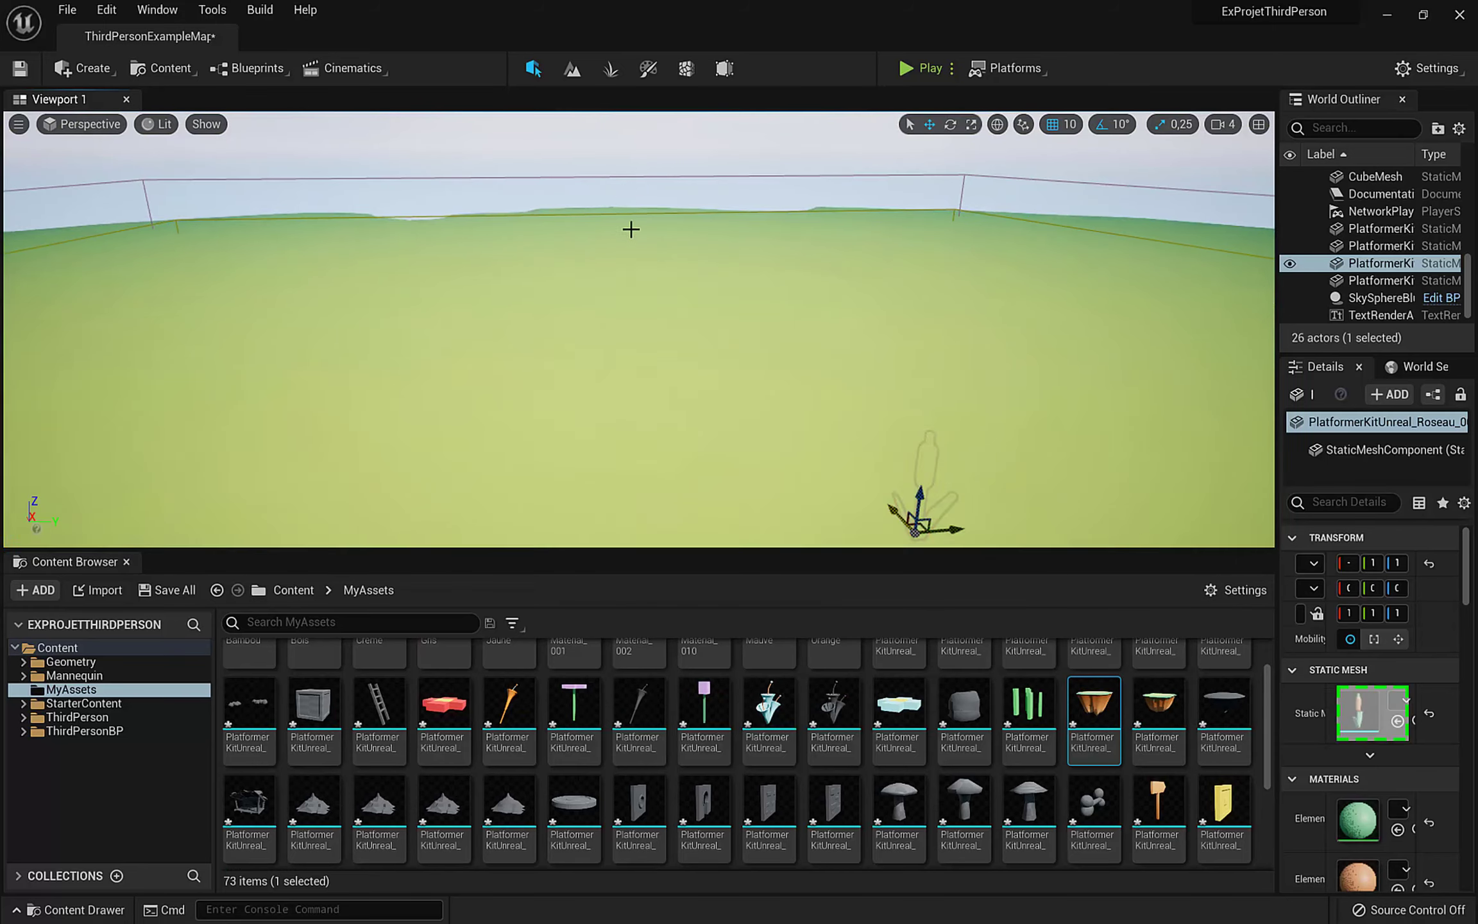
pyautogui.scroll(-5, 610, 244)
pyautogui.scroll(-6, 633, 297)
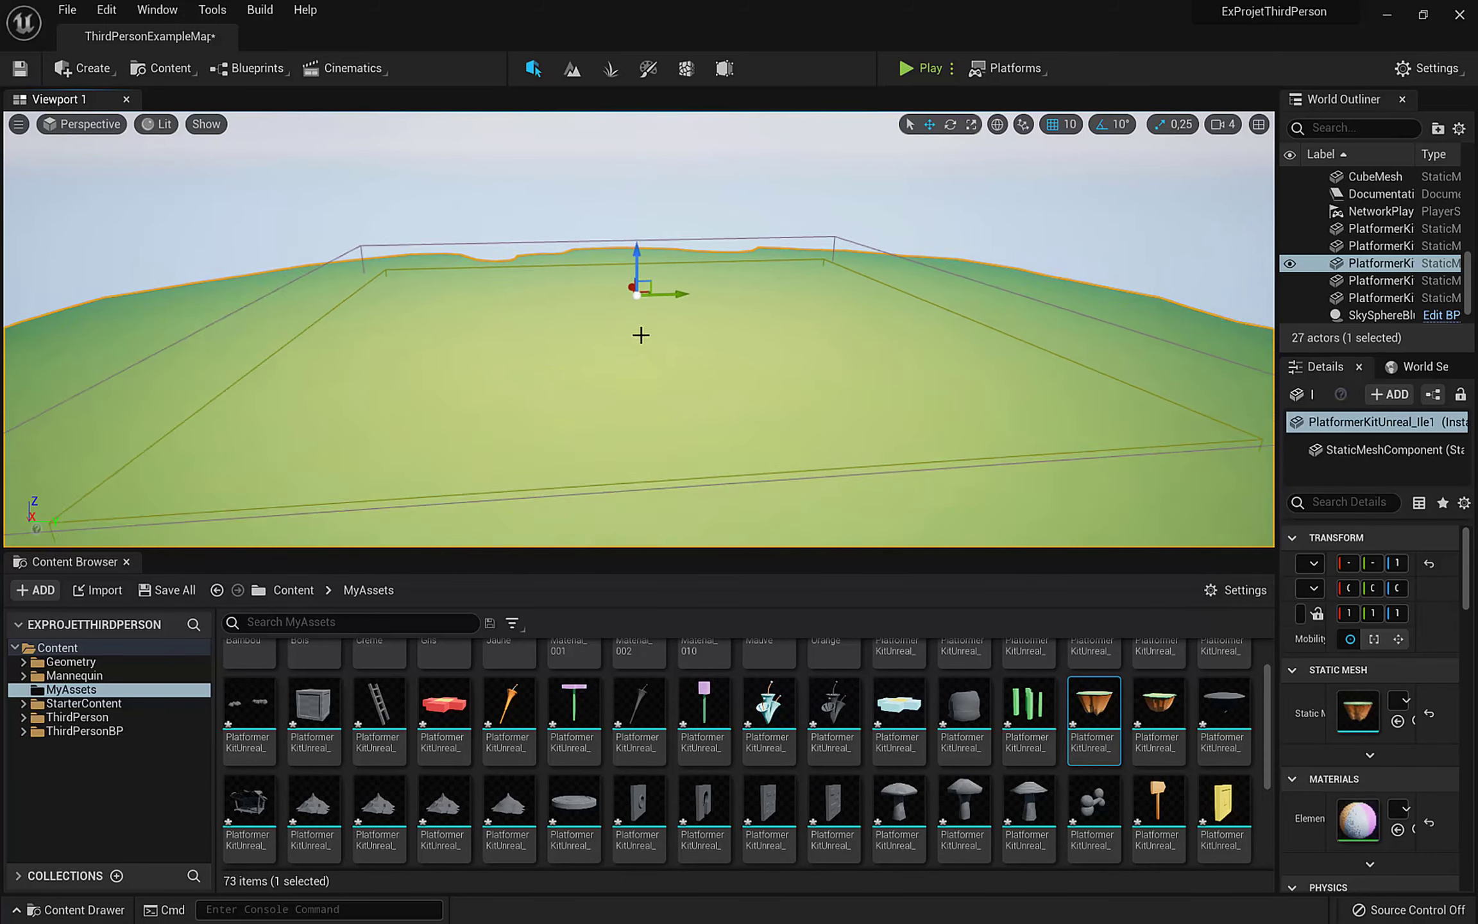
pyautogui.scroll(-3, 640, 340)
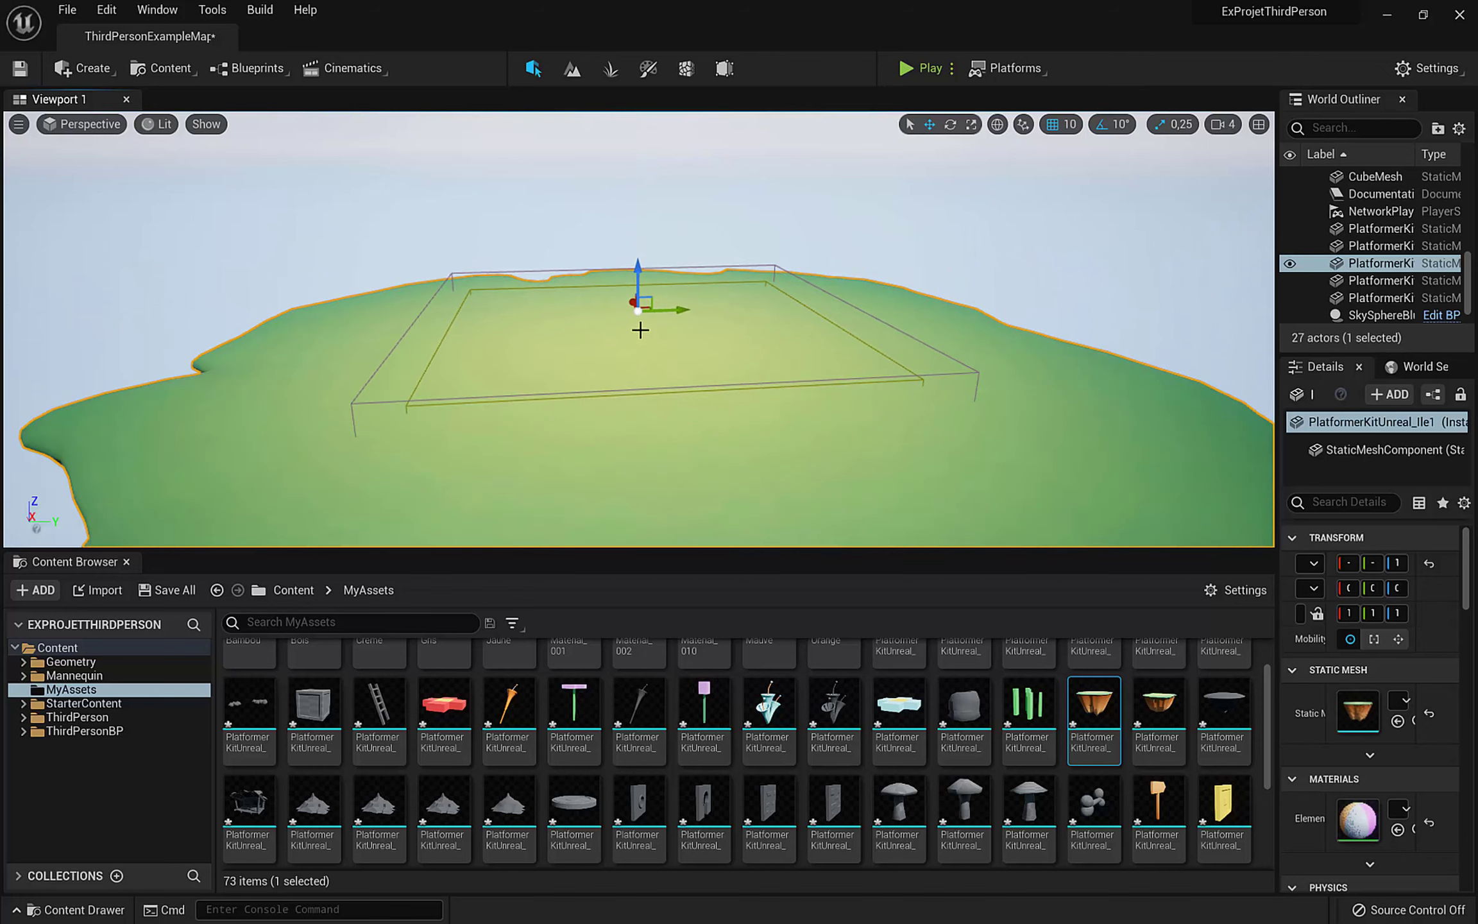
# Raise the Ile1 island above the arena and move it sideways until it floats beside the arena.
pyautogui.moveTo(639, 270); pyautogui.dragTo(643, 204)
pyautogui.click(971, 124)
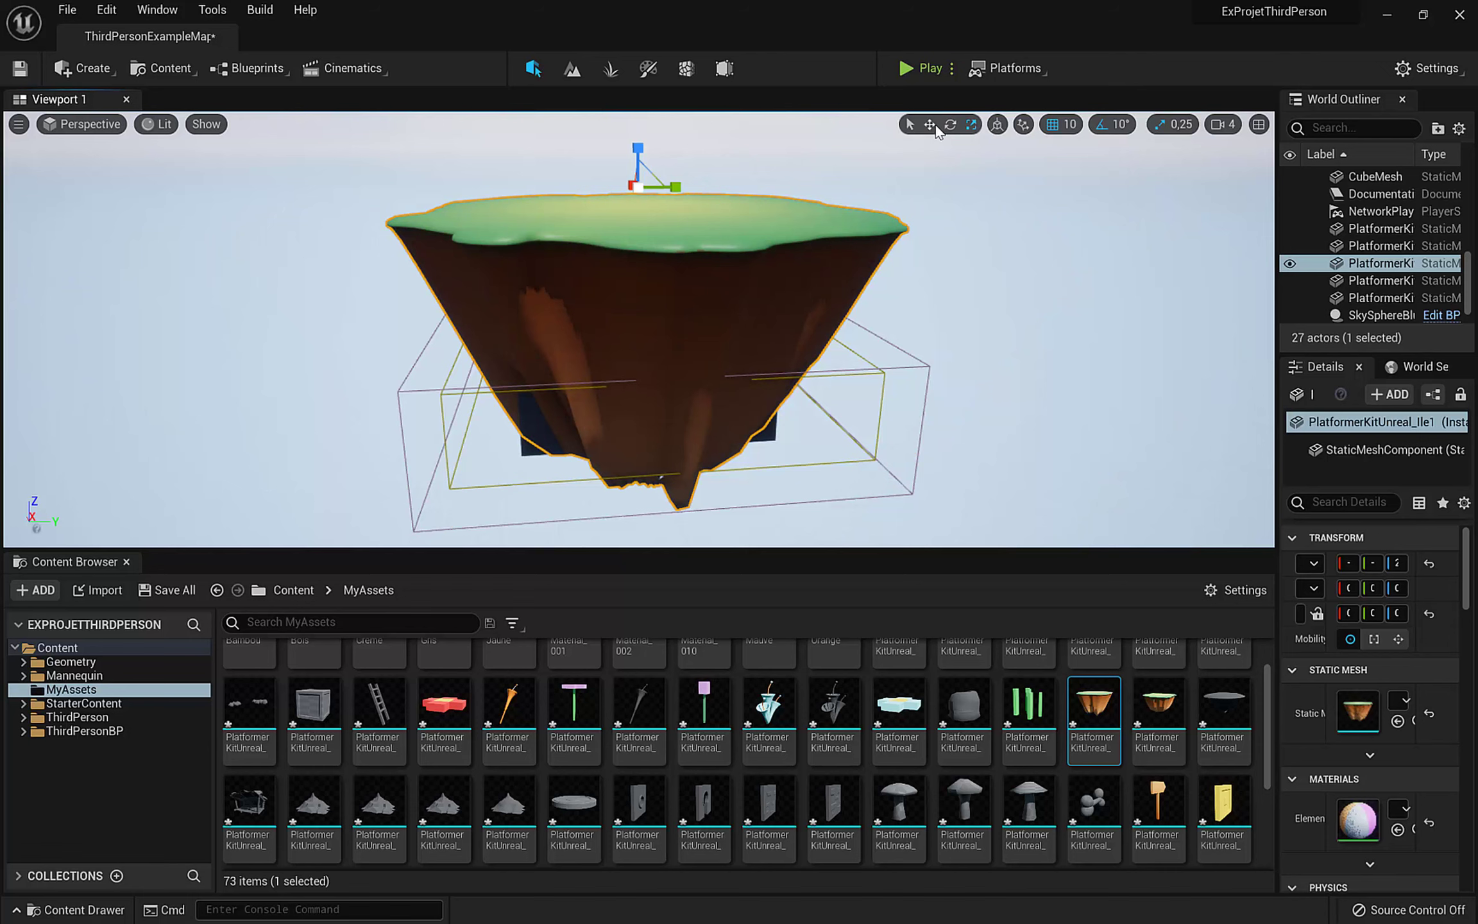
pyautogui.click(932, 124)
pyautogui.moveTo(675, 186); pyautogui.dragTo(1134, 177)
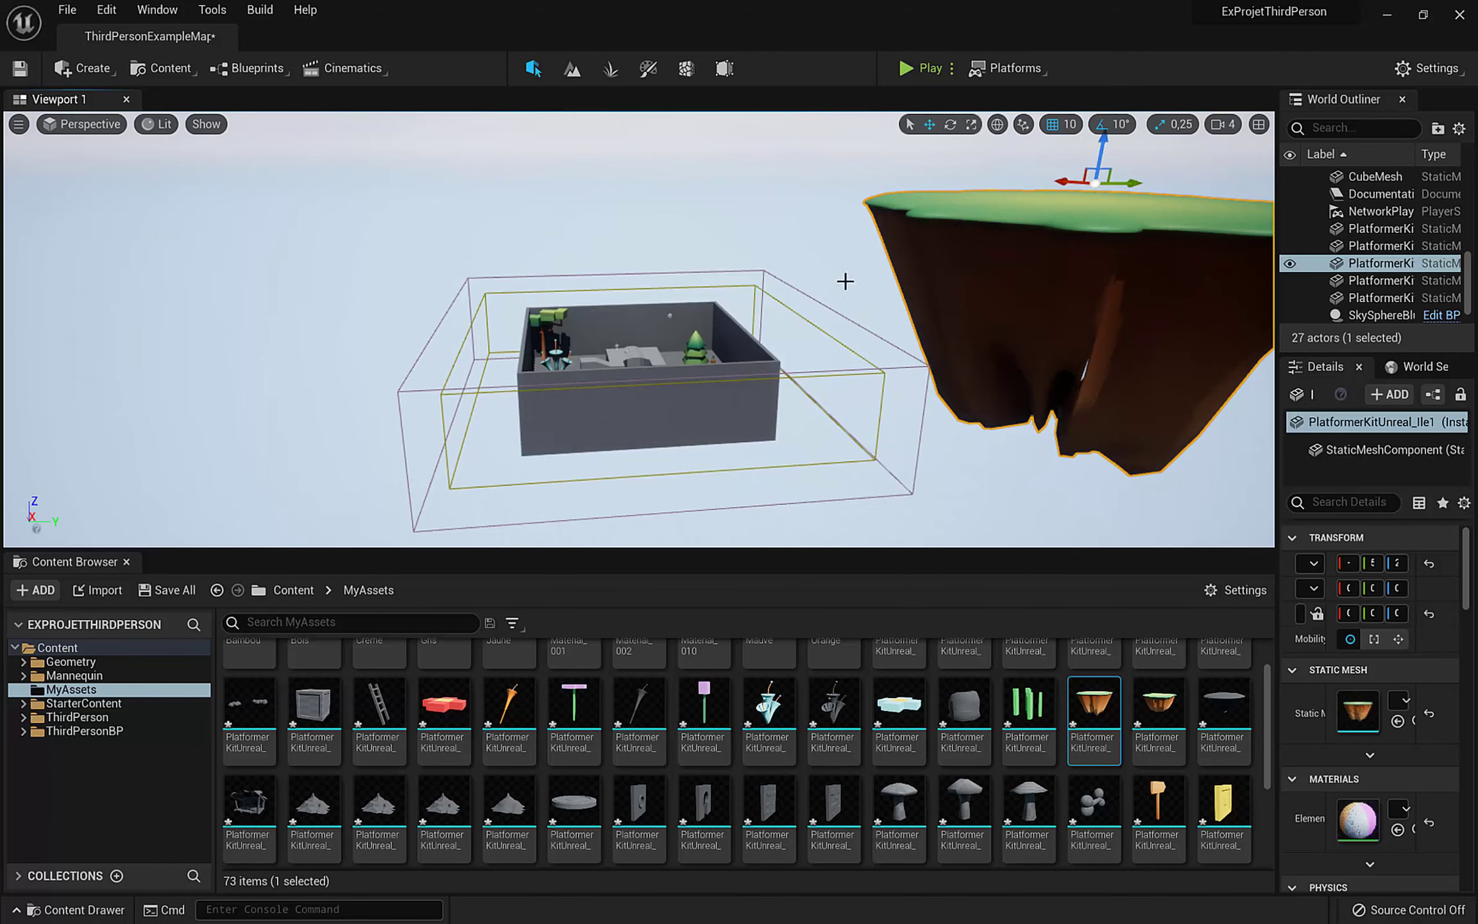
# Focus the view on the PlatformerKitUnreal_Sapin fir tree and look over the empty floor inside the arena.
pyautogui.scroll(6, 770, 359)
pyautogui.click(690, 357)
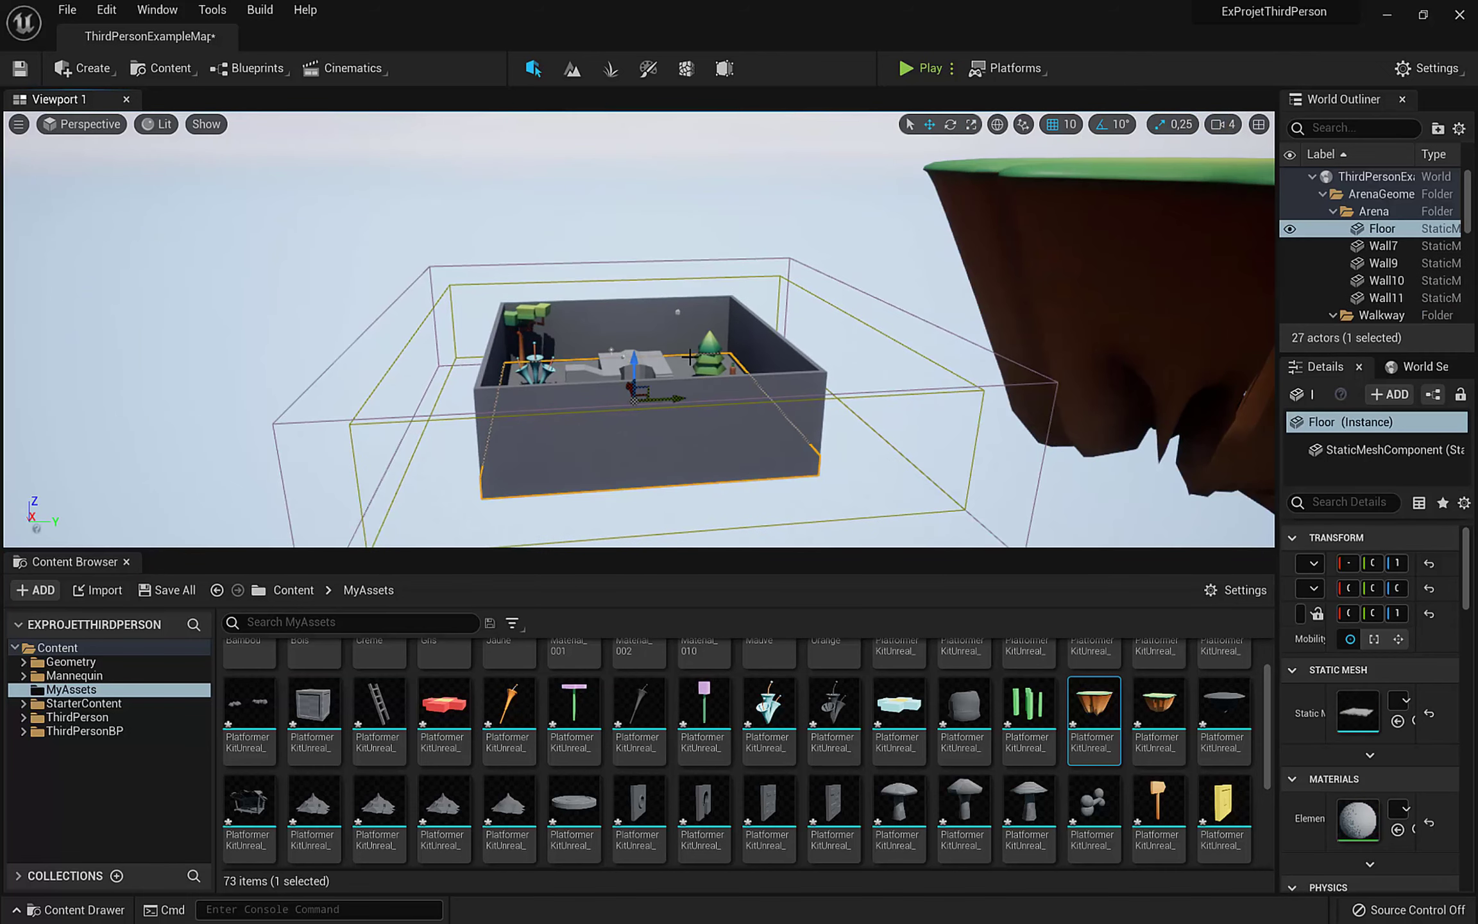
pyautogui.moveTo(675, 383); pyautogui.dragTo(674, 387, button='middle')
pyautogui.scroll(4, 657, 351)
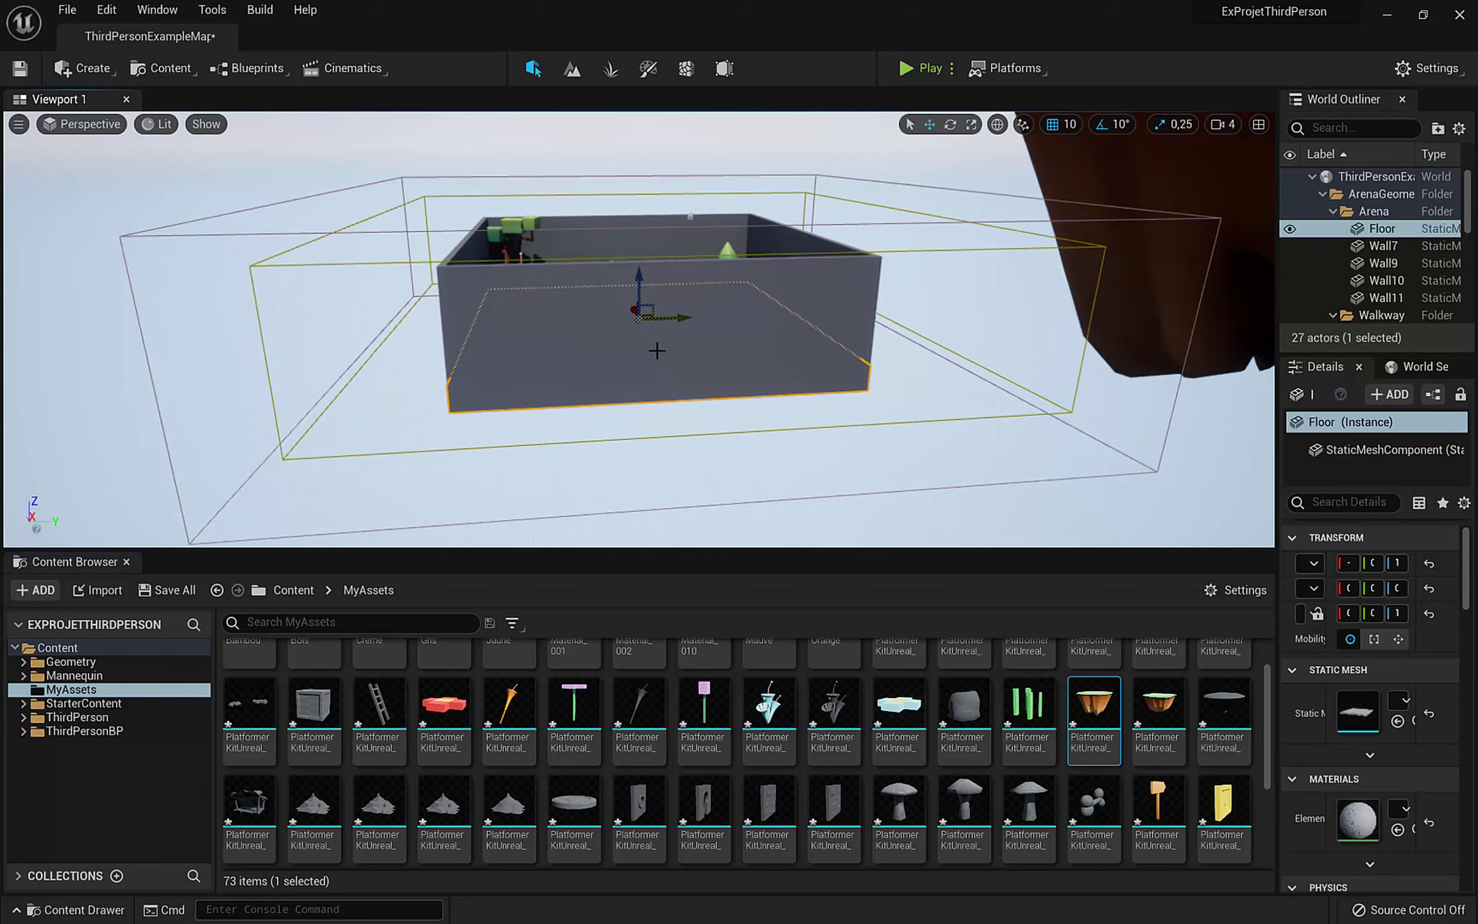
pyautogui.click(733, 245)
pyautogui.moveTo(727, 213); pyautogui.dragTo(750, 510, button='middle')
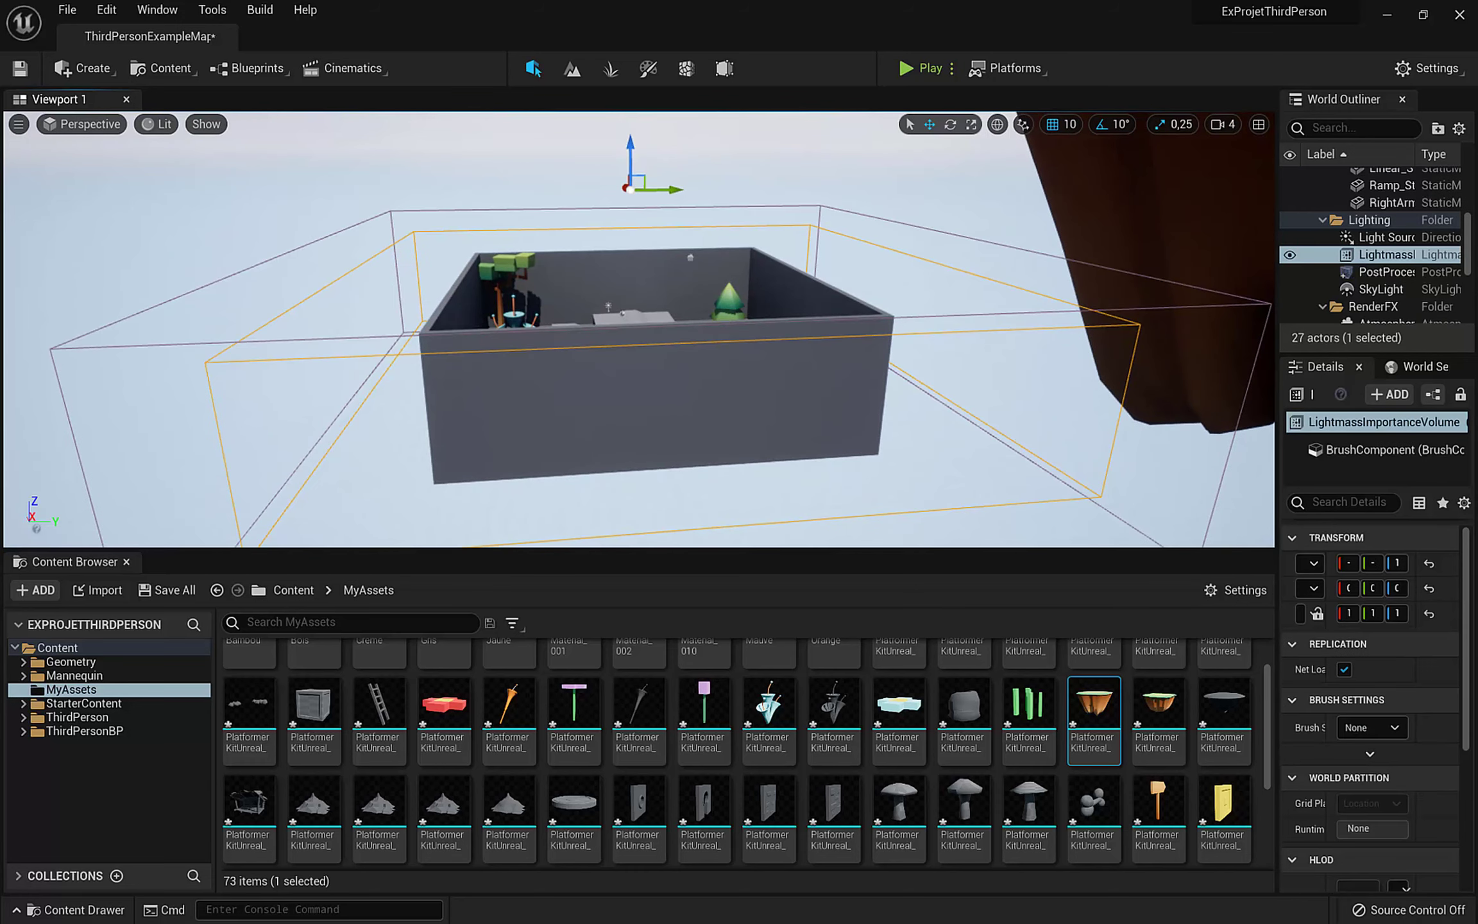
pyautogui.click(729, 302)
pyautogui.press('f')
pyautogui.moveTo(728, 302); pyautogui.dragTo(973, 668, button='right')
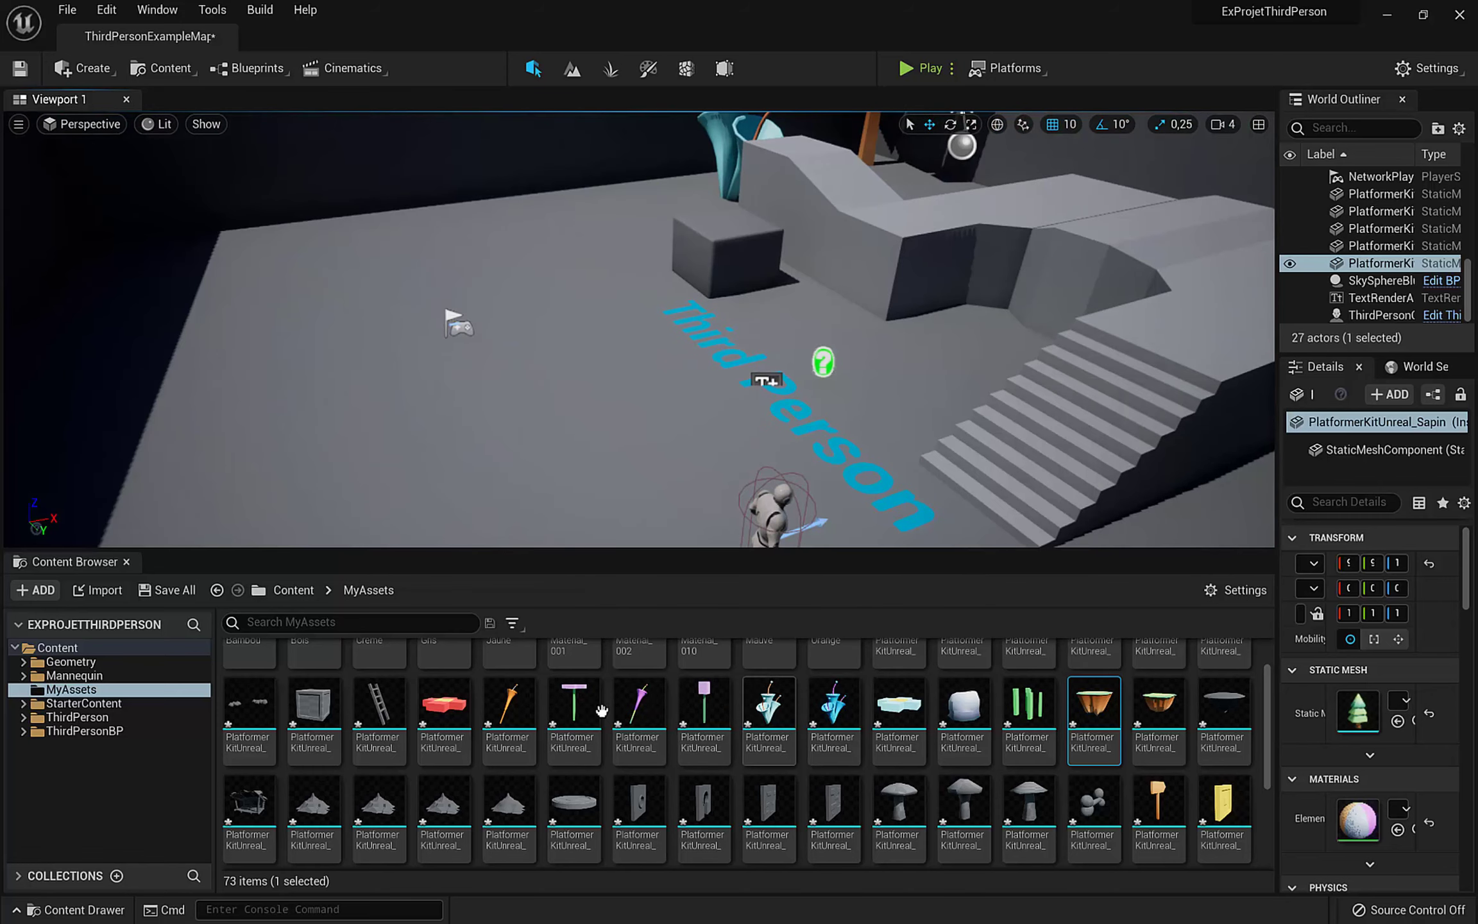
# Place the red PlatformerKitUnreal_Fleur and blue PlatformerKitUnreal_Fleur_001 flower meshes on the empty floor beside the Third Person text.
pyautogui.moveTo(443, 704); pyautogui.dragTo(376, 408)
pyautogui.scroll(2, 823, 745)
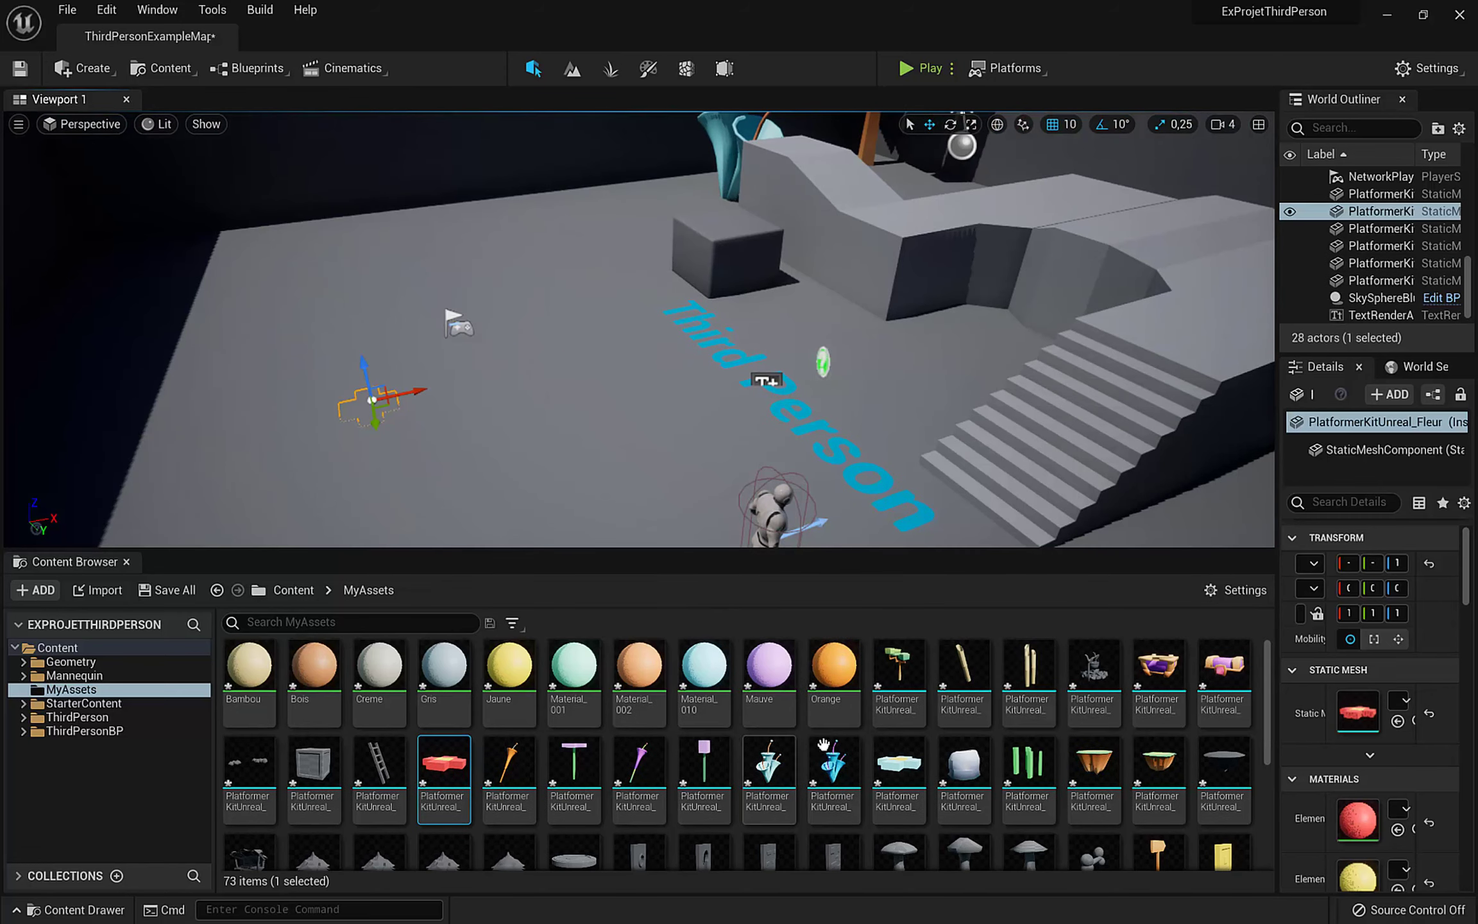
pyautogui.scroll(-1, 1139, 706)
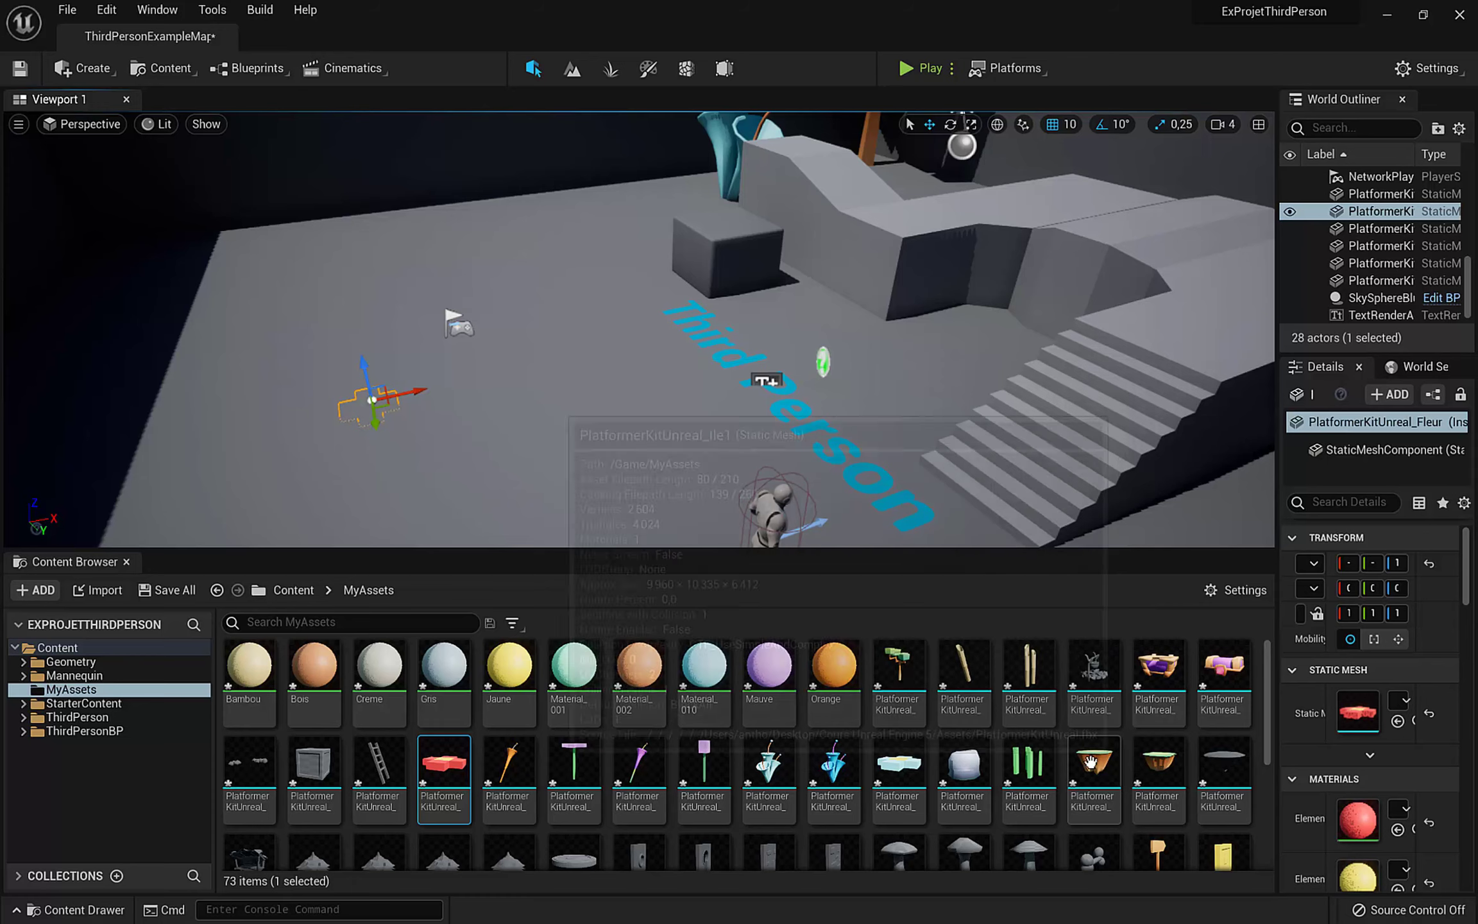
pyautogui.moveTo(899, 751); pyautogui.dragTo(511, 439)
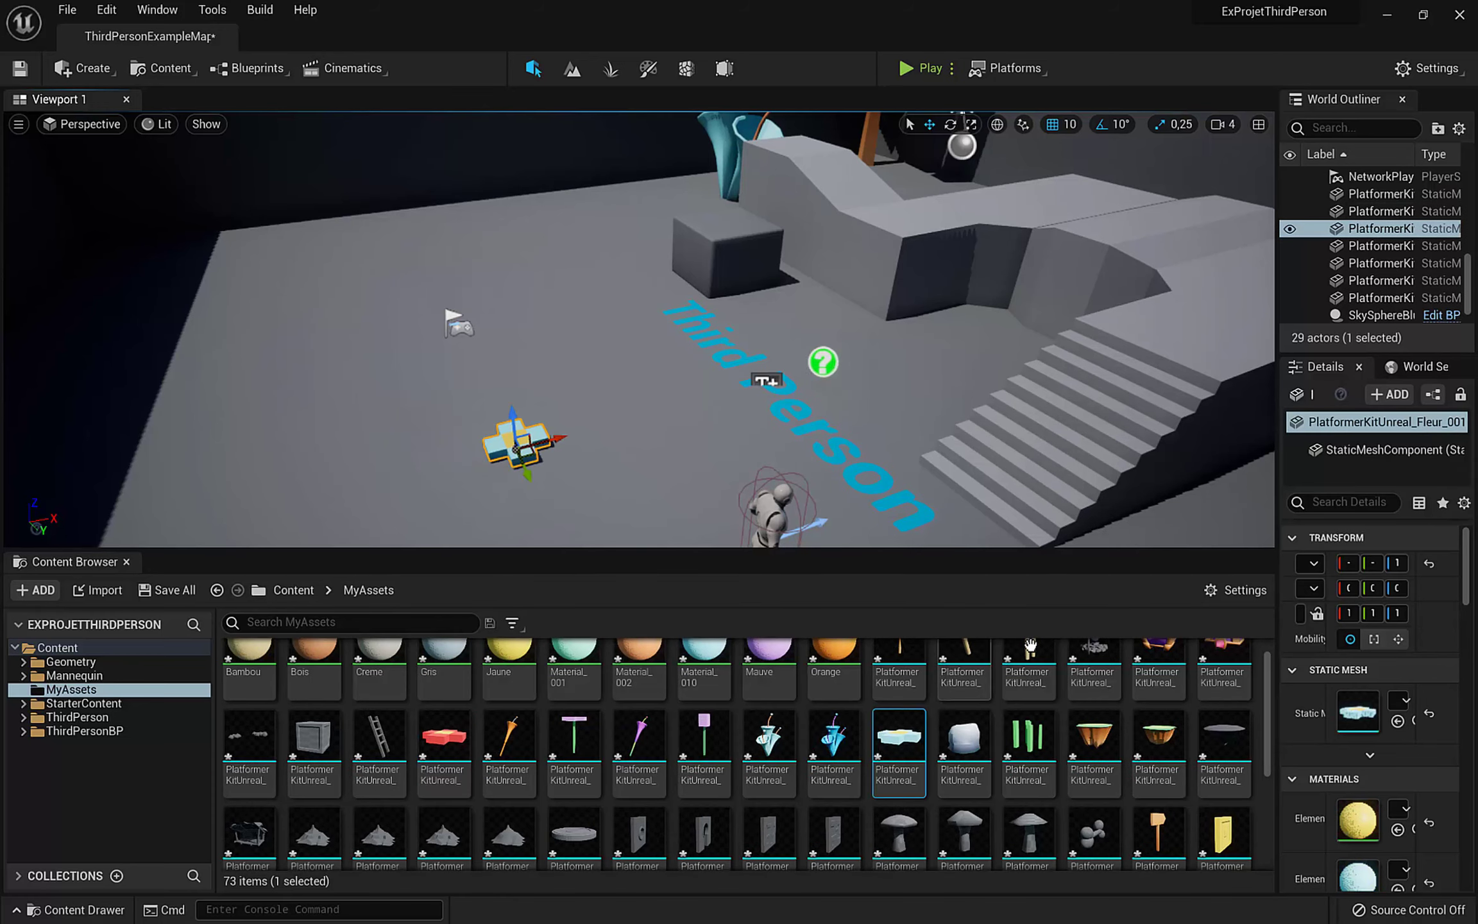
# Try placing the PlatformerKitUnreal_Grotte cave mesh on the arena floor, and delete it from the level.
pyautogui.moveTo(977, 750); pyautogui.dragTo(409, 300)
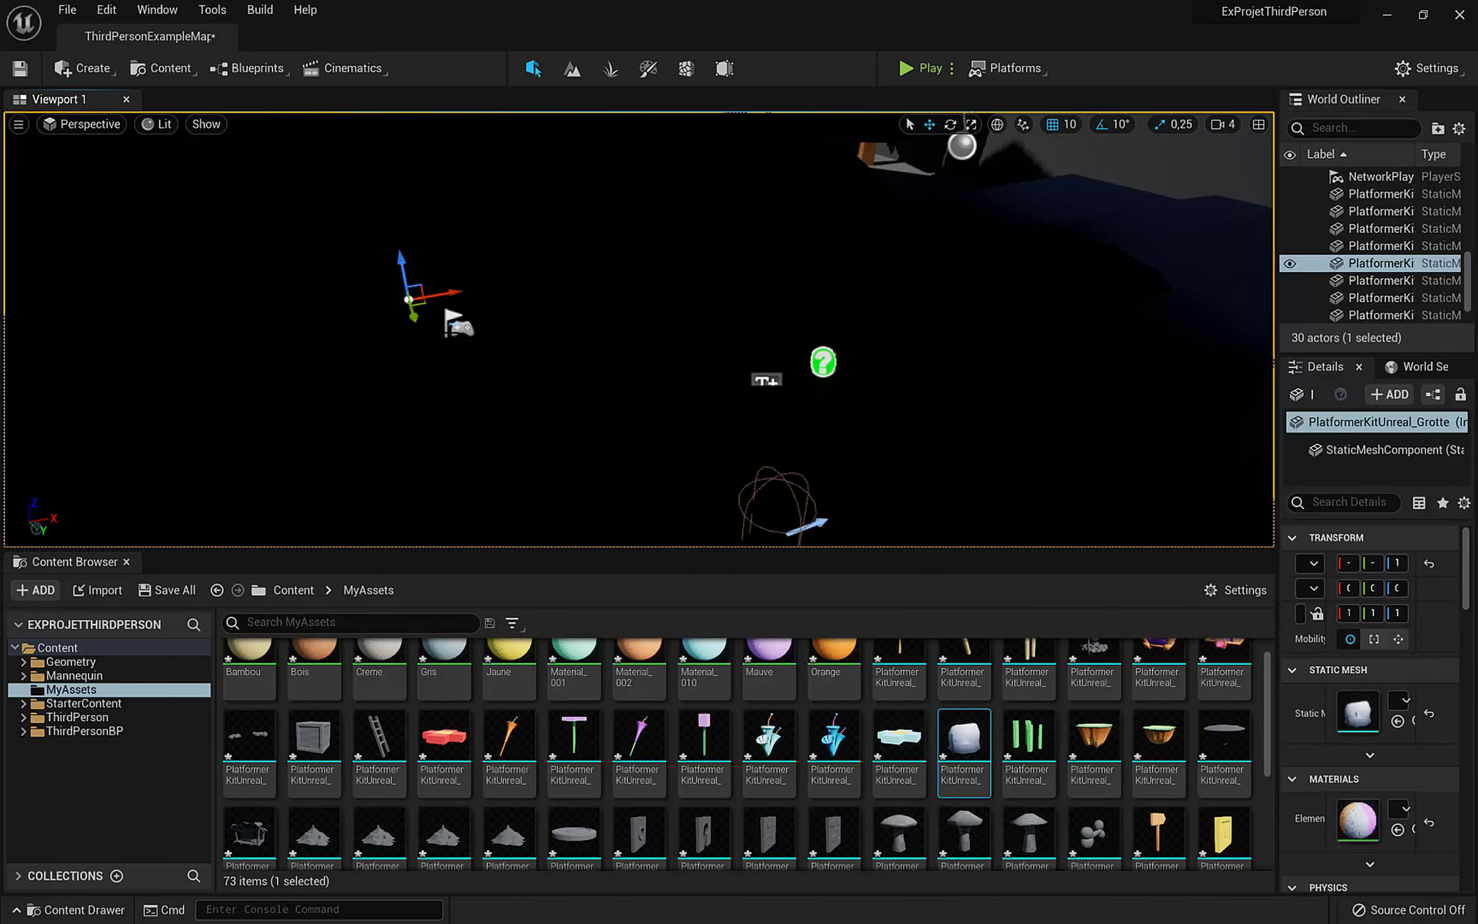
pyautogui.press('Delete')
# Place the first grey PlatformerKitUnreal mushroom mesh on the arena floor, farther back than the blue flower.
pyautogui.scroll(-2, 916, 722)
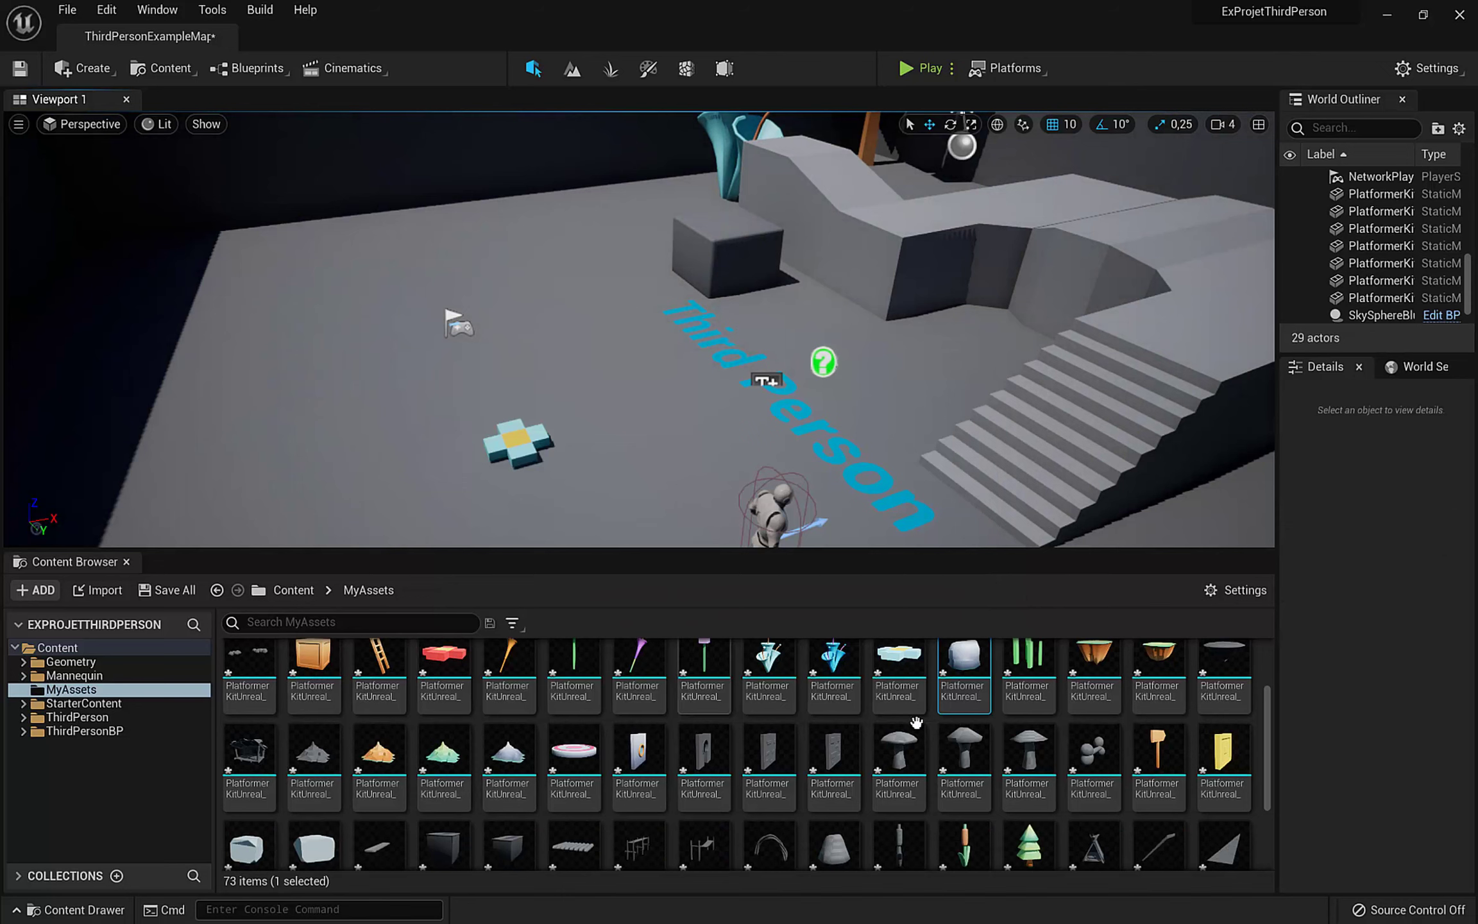
pyautogui.scroll(-1, 1043, 741)
pyautogui.moveTo(917, 744); pyautogui.dragTo(473, 226)
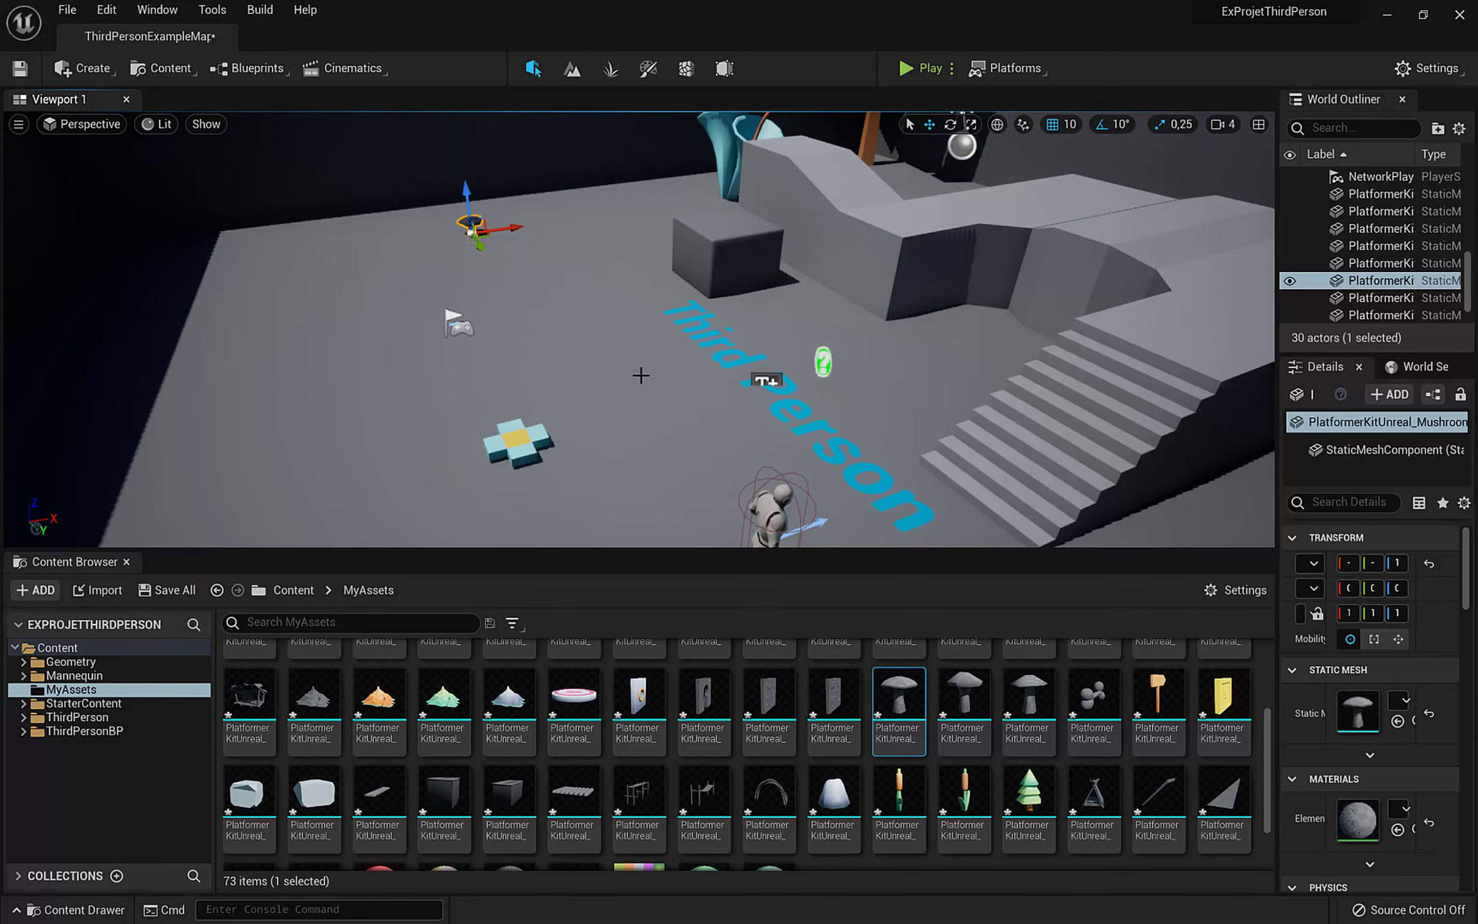
# Replace SceneMaterial with the Scene material on the placed mushroom's static mesh and close the mesh editor.
pyautogui.doubleClick(1357, 710)
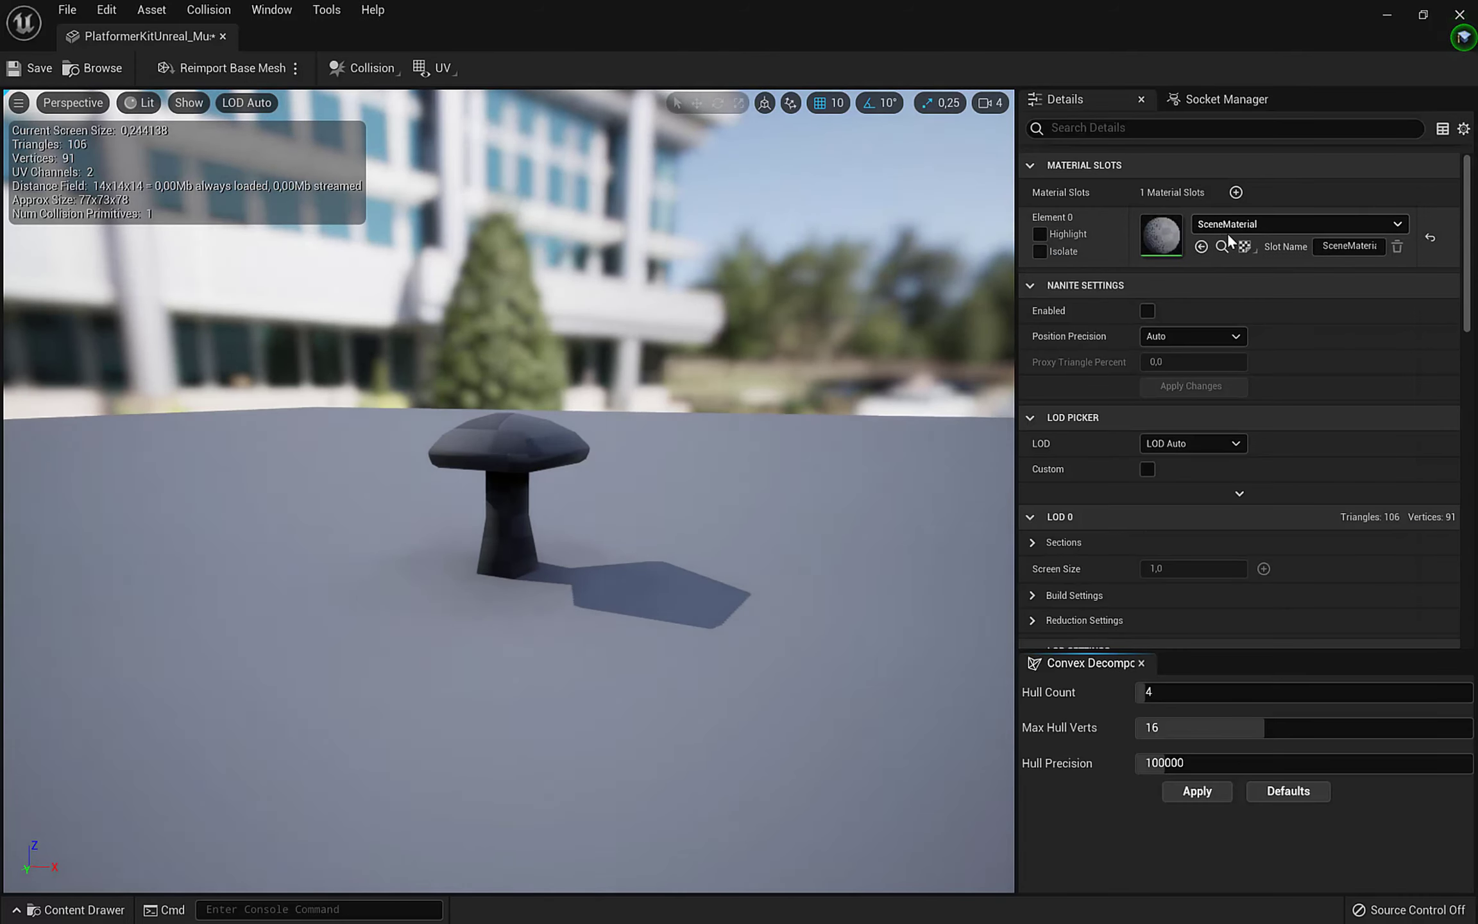
pyautogui.click(1230, 225)
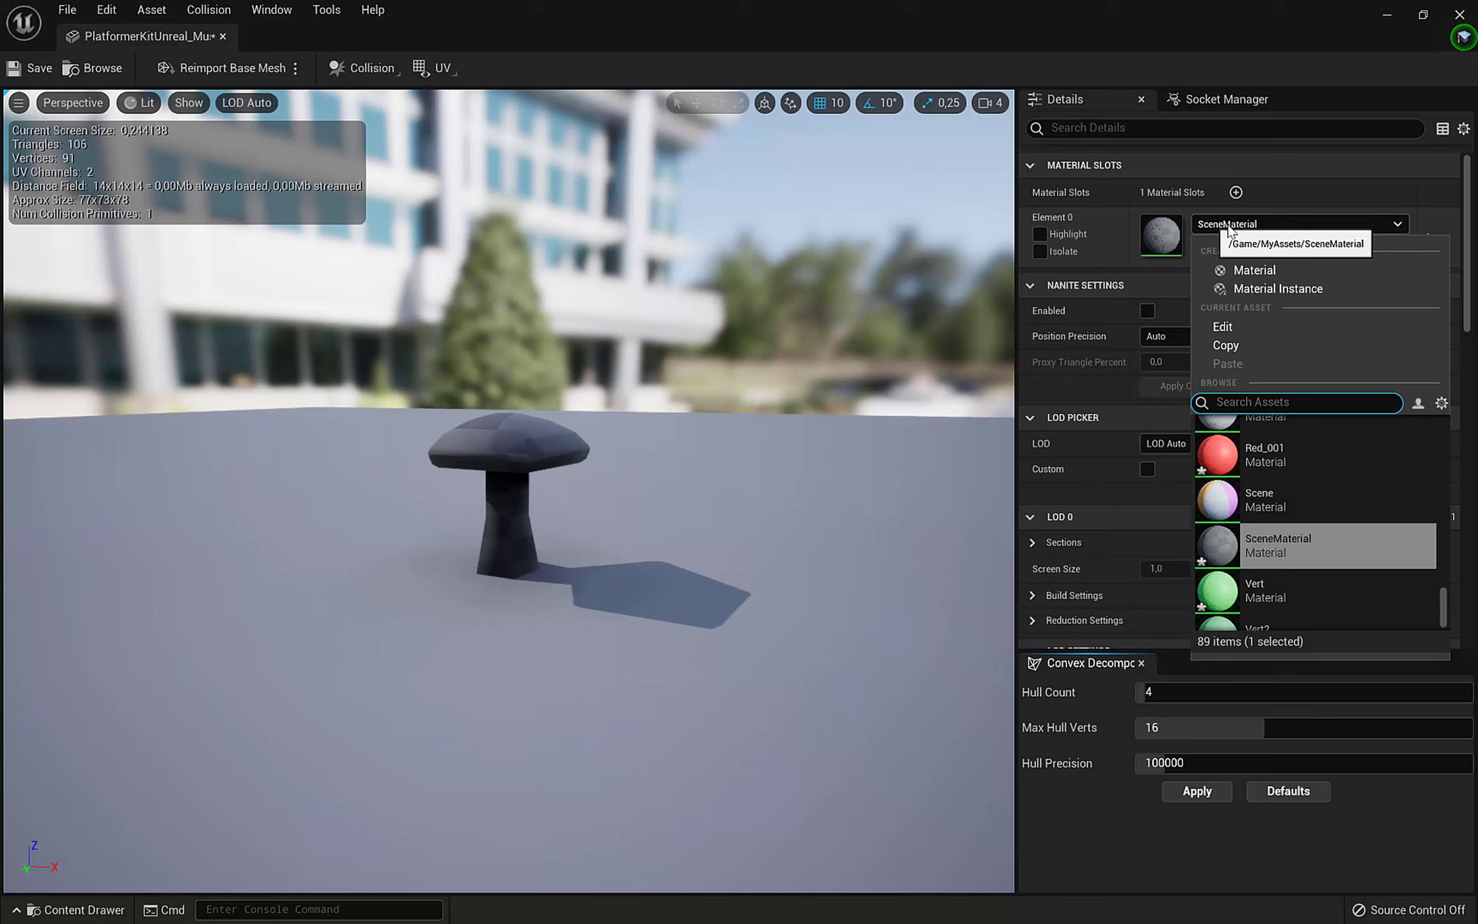
pyautogui.click(1238, 506)
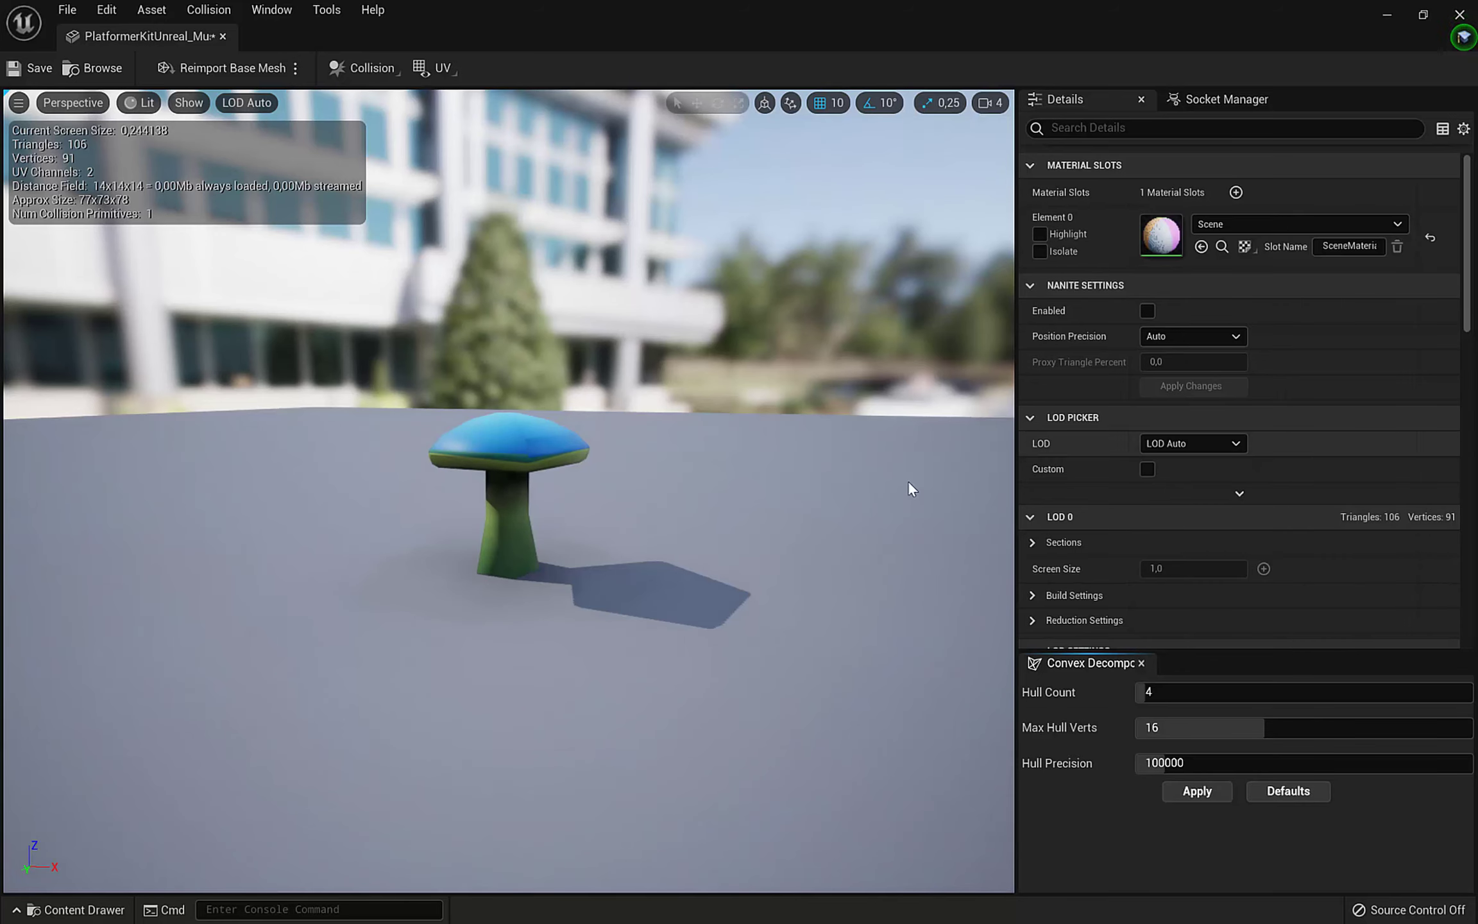
pyautogui.click(1460, 15)
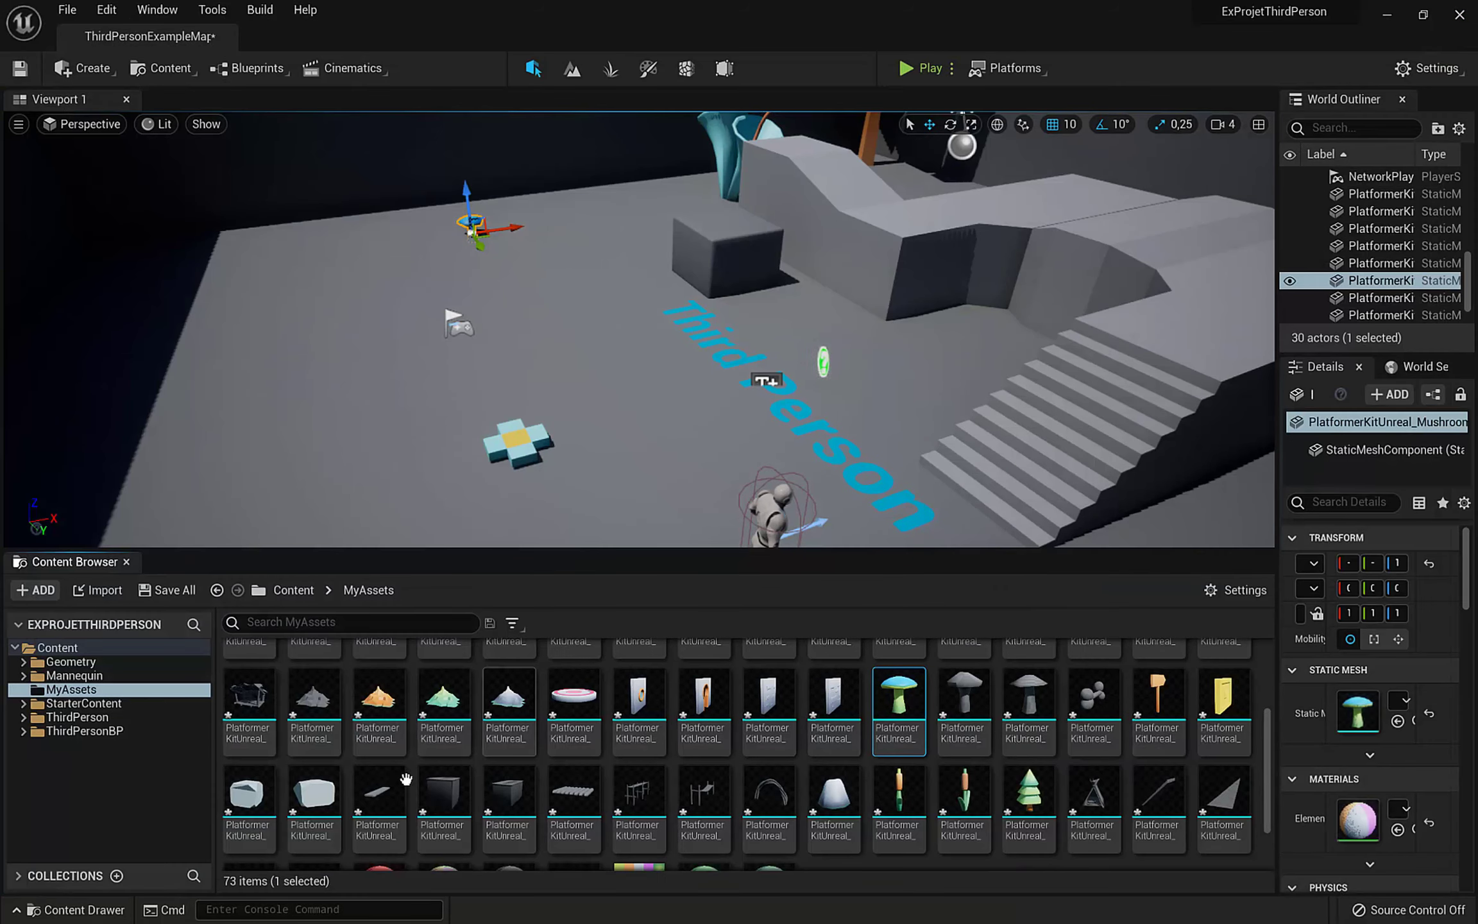
# Open another grey mushroom mesh from MyAssets and open its SceneMaterial for editing.
pyautogui.scroll(1, 899, 743)
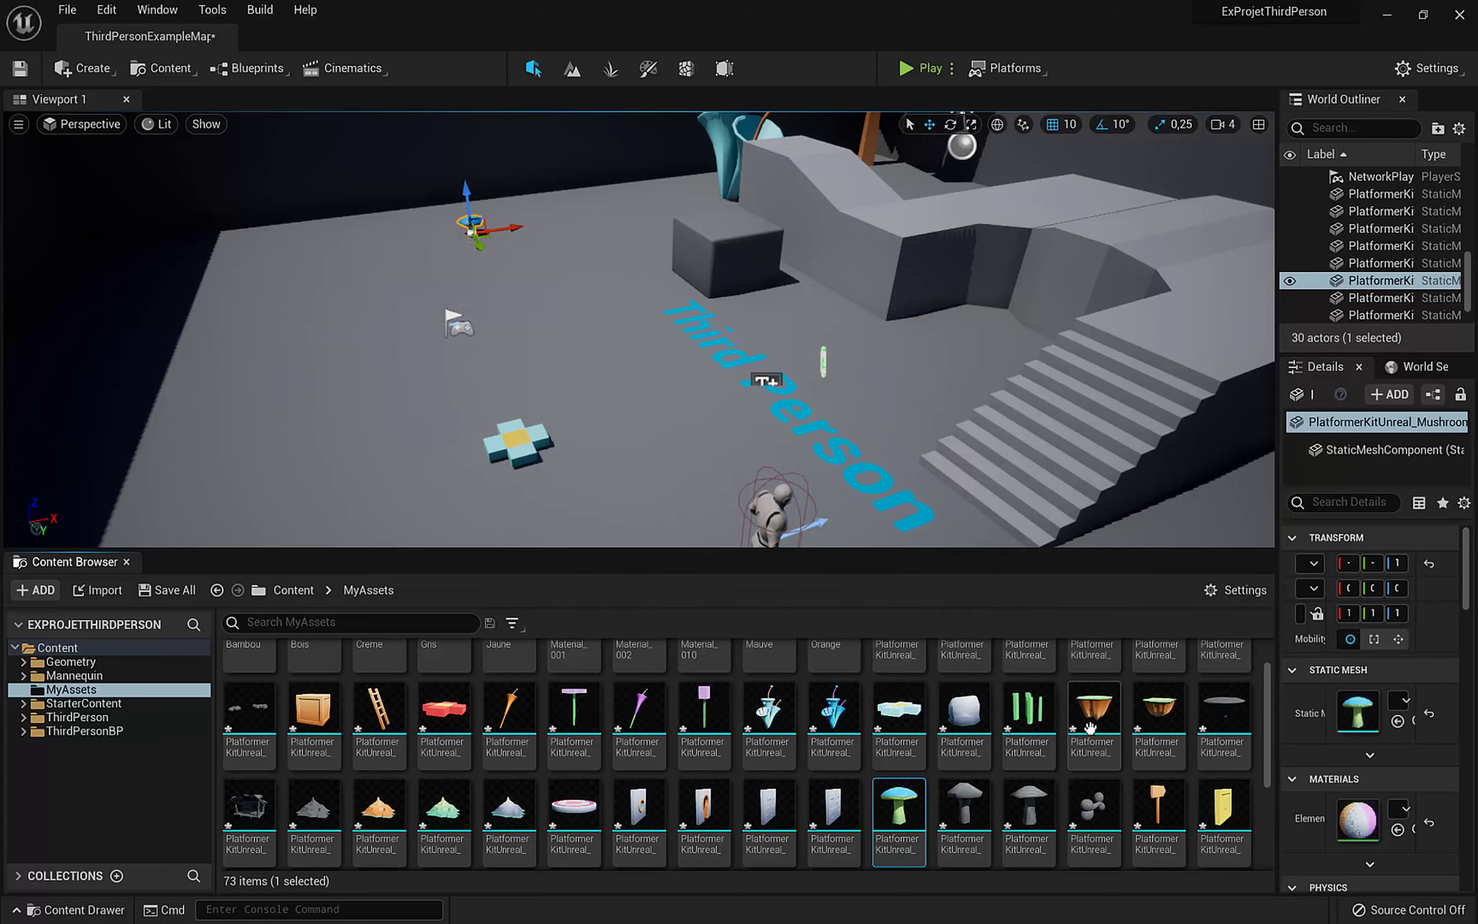
pyautogui.scroll(1, 1121, 705)
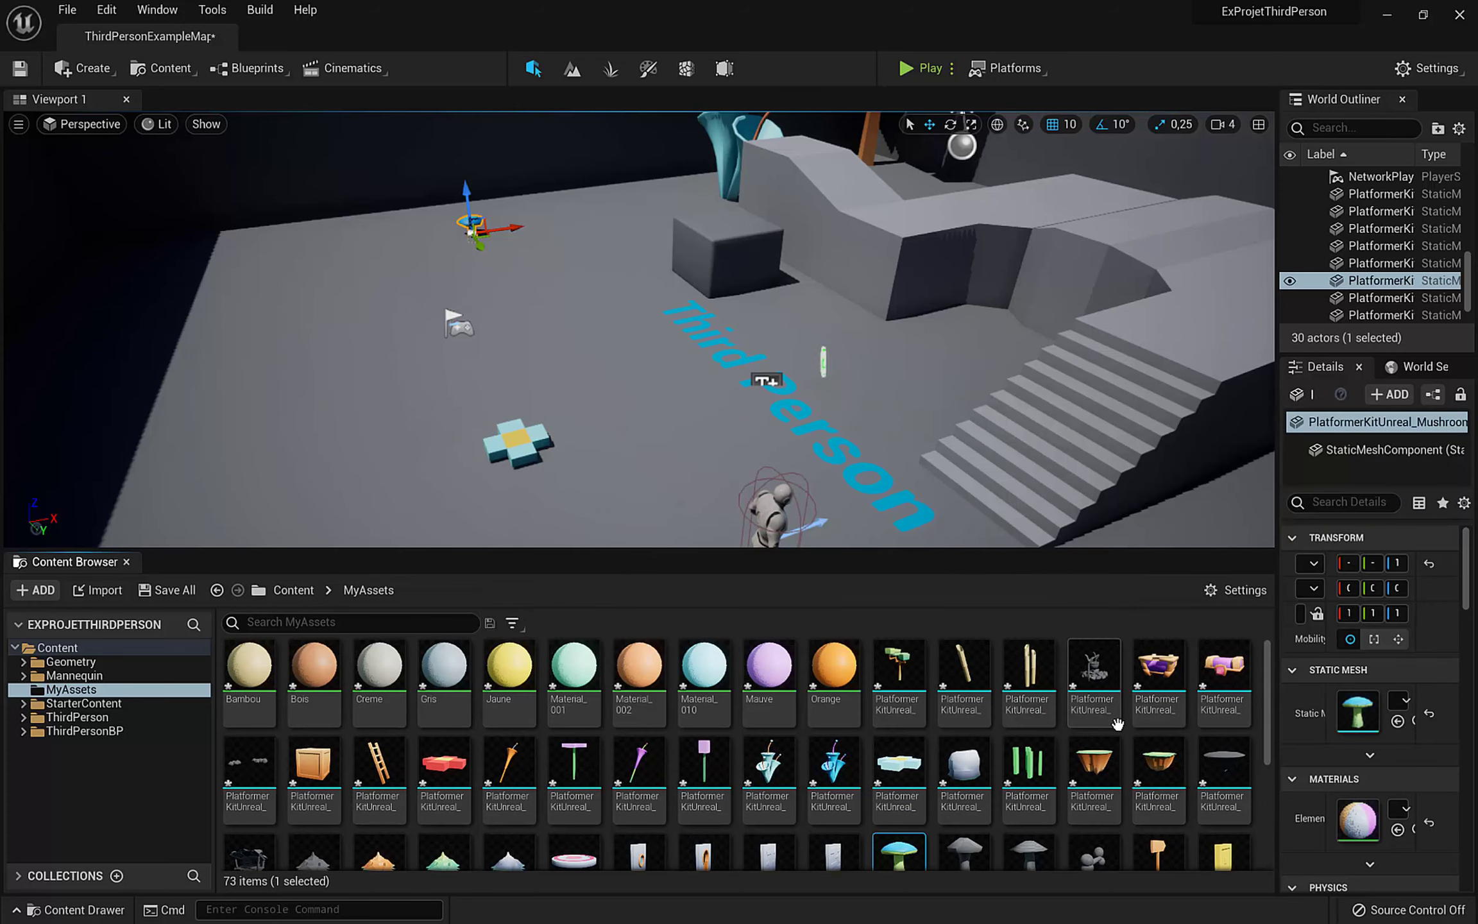
pyautogui.scroll(-2, 866, 707)
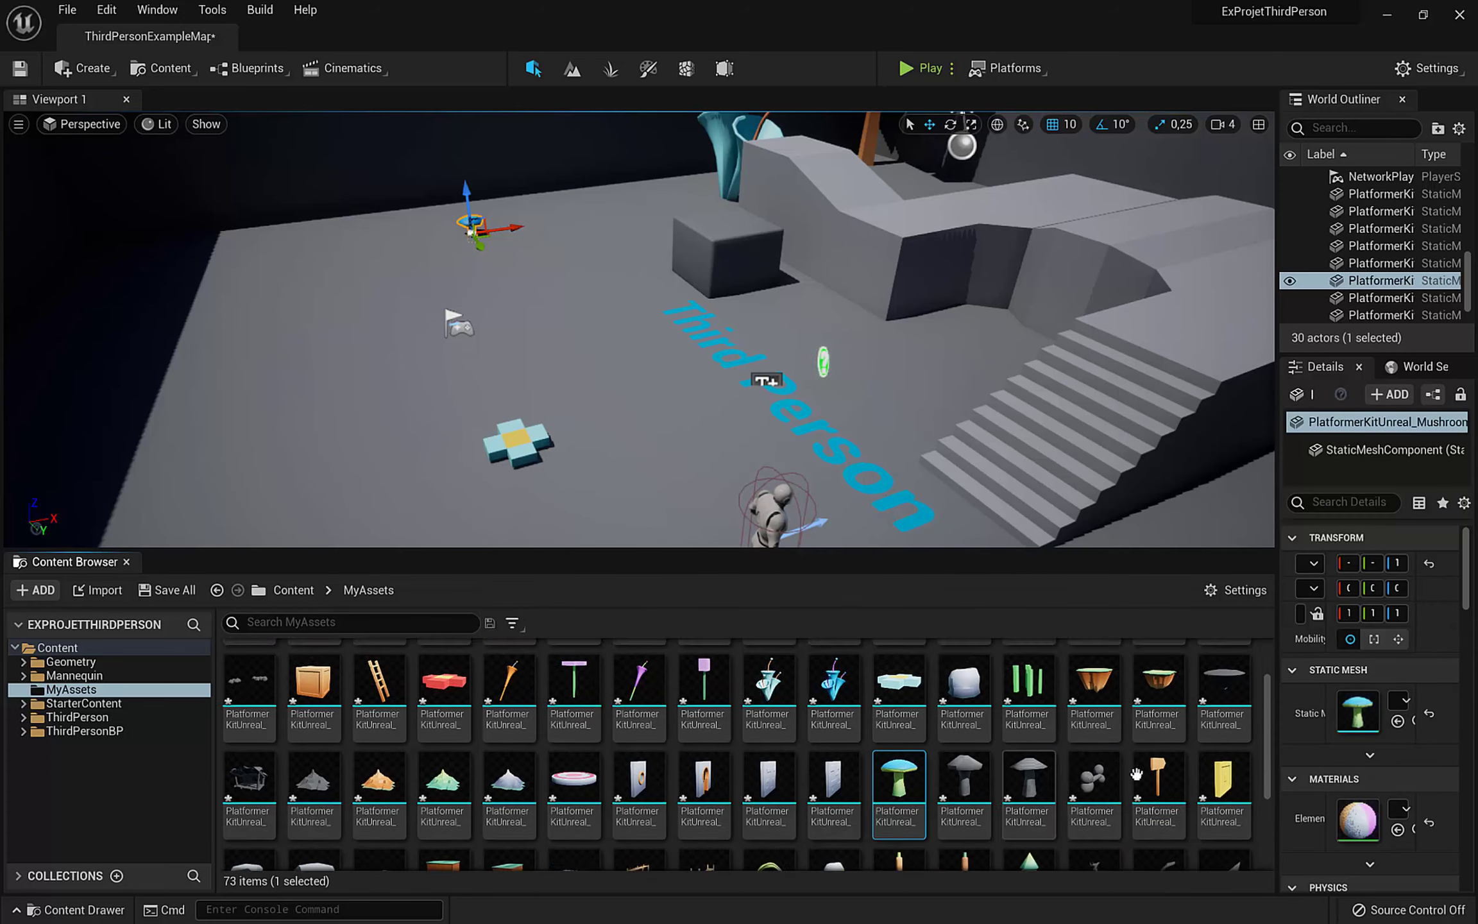
pyautogui.doubleClick(898, 734)
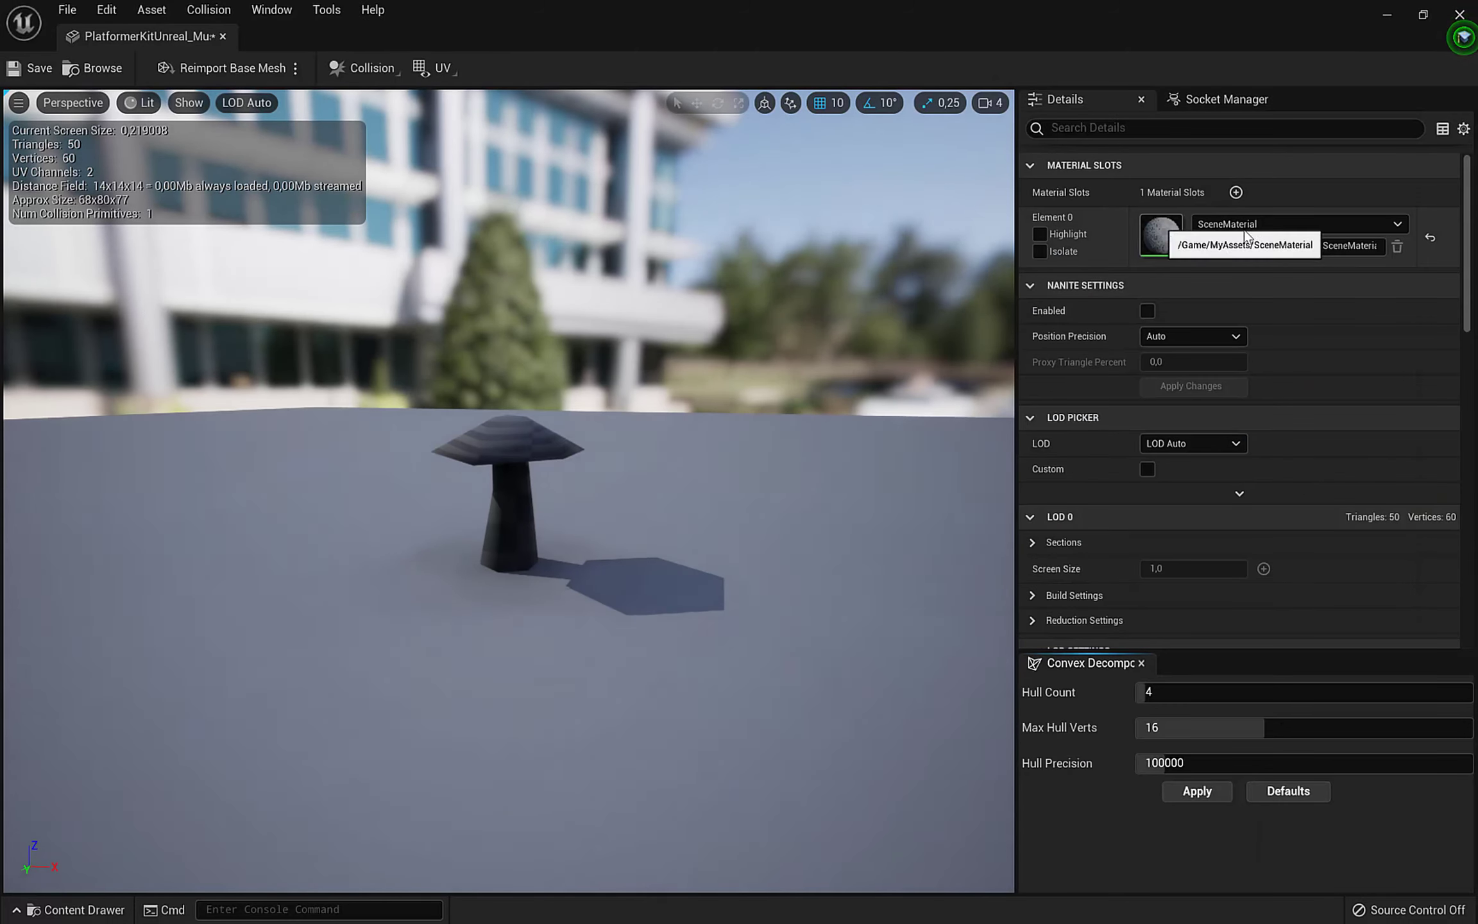
pyautogui.doubleClick(1164, 232)
# Assign the TextureScene3D_Gradient texture to SceneMaterial's Texture Sample node and save the material.
pyautogui.moveTo(831, 307); pyautogui.dragTo(881, 315, button='right')
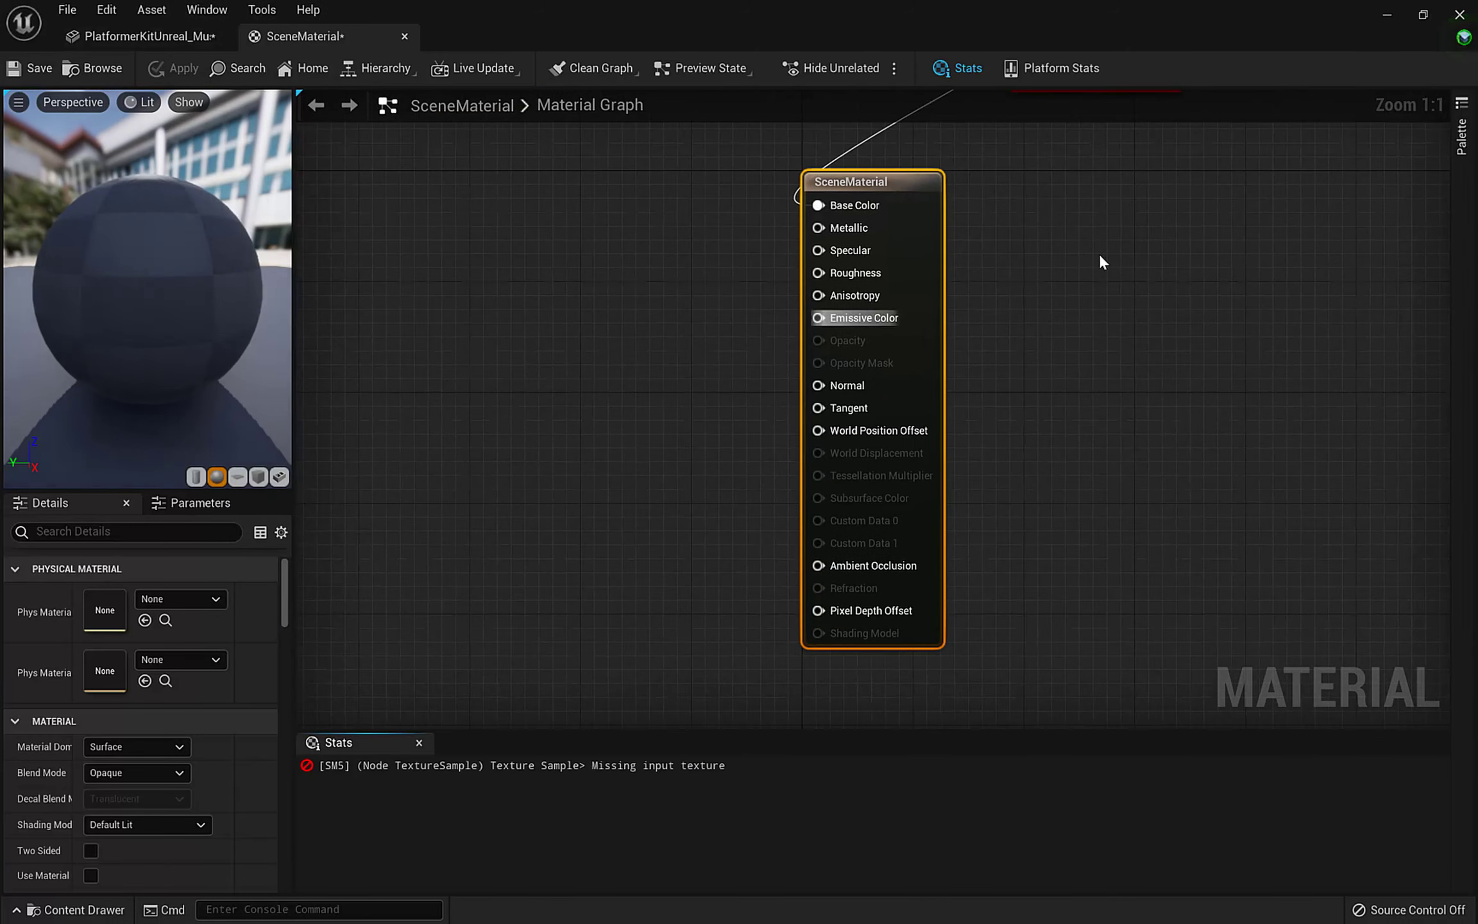
pyautogui.moveTo(1097, 259); pyautogui.dragTo(1039, 577, button='right')
pyautogui.click(1004, 353)
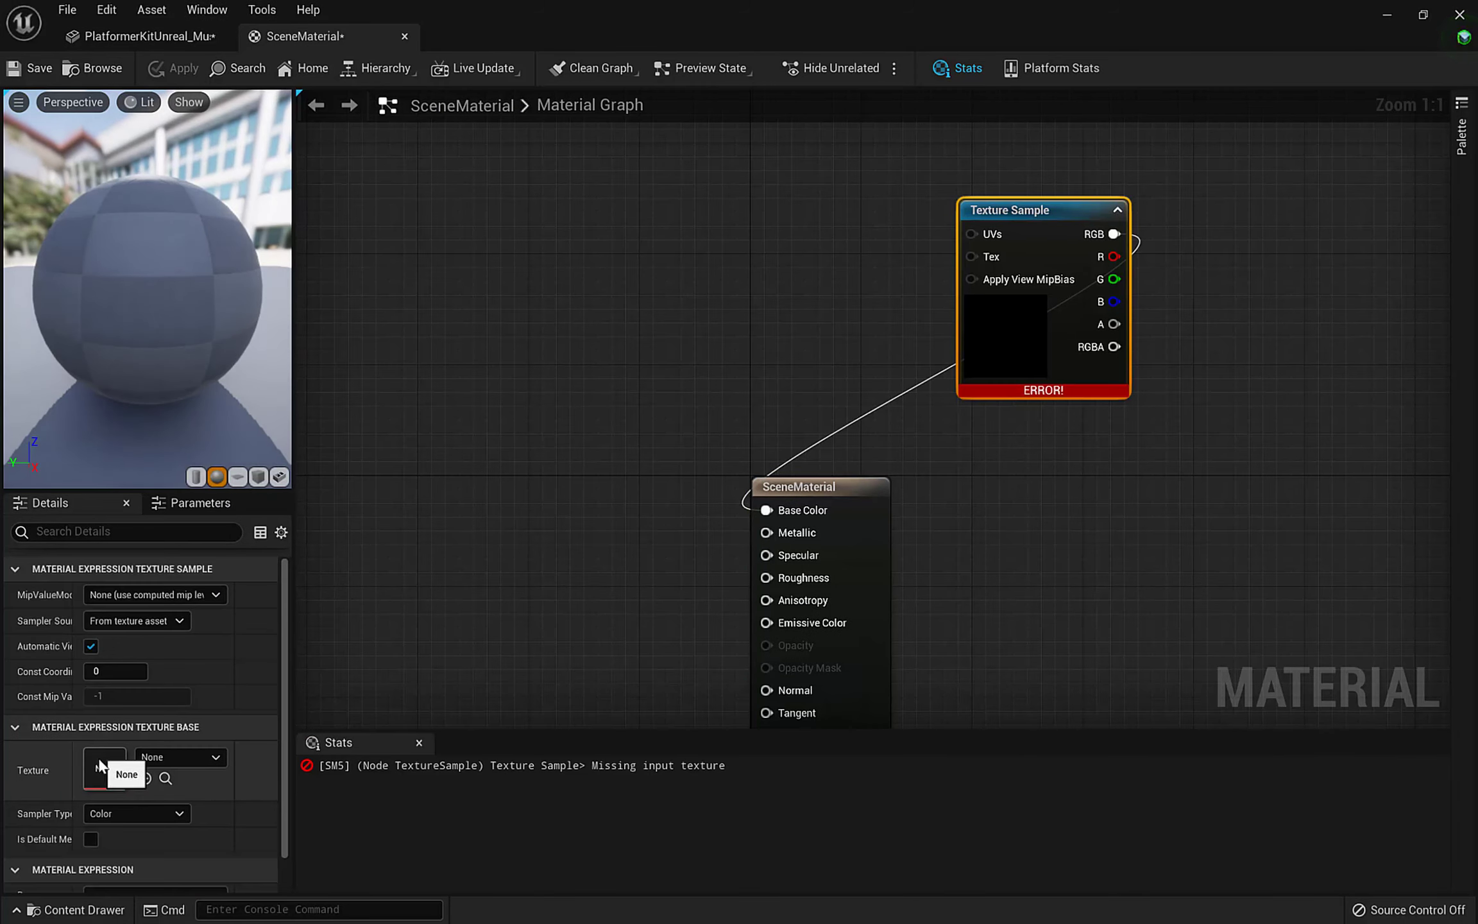
pyautogui.click(179, 757)
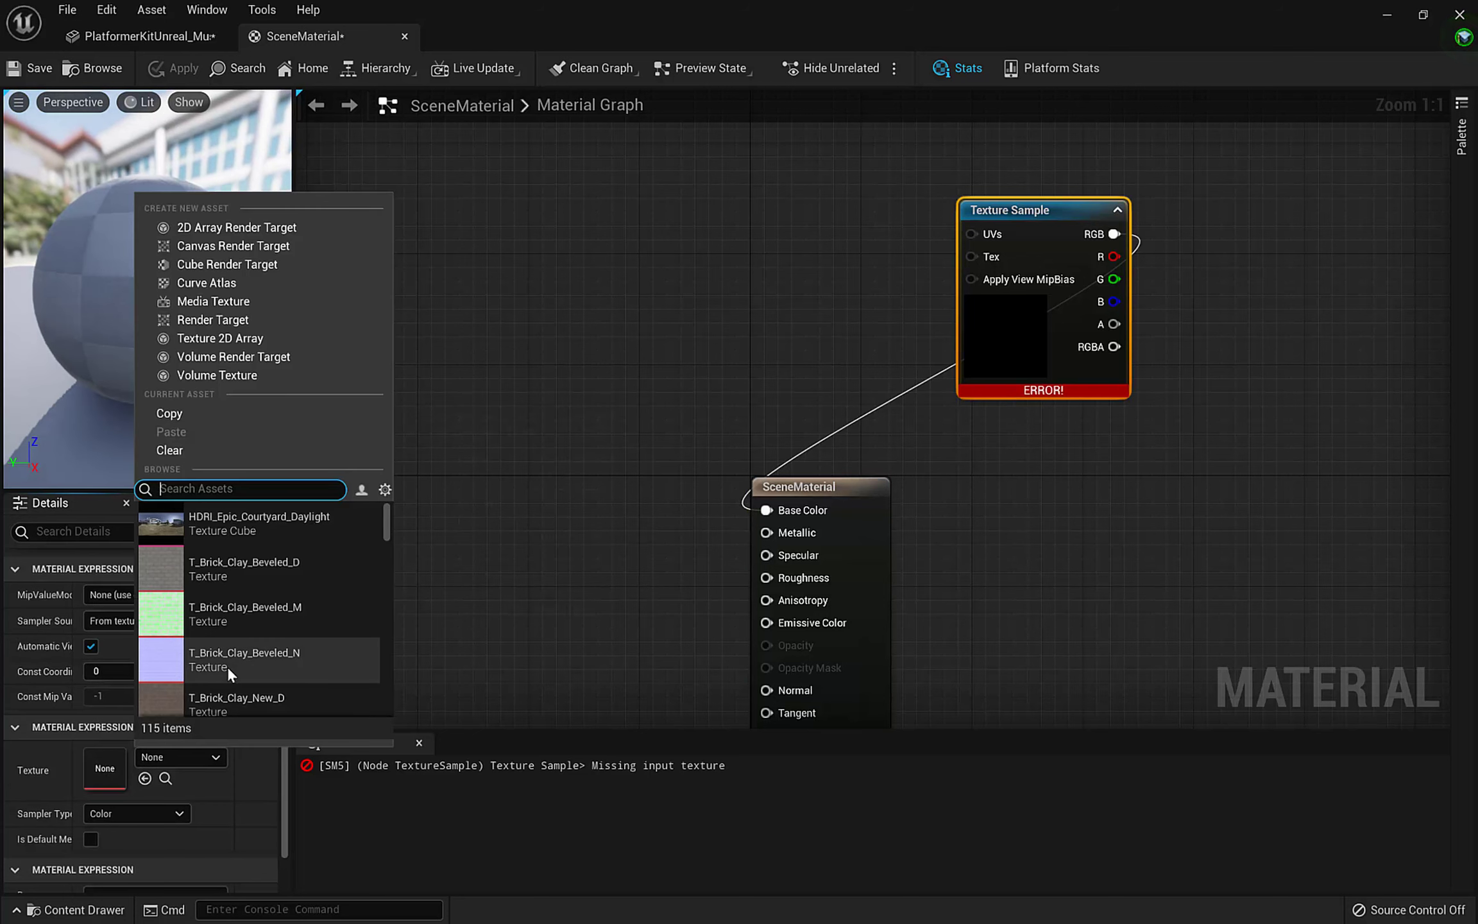
pyautogui.write('grad')
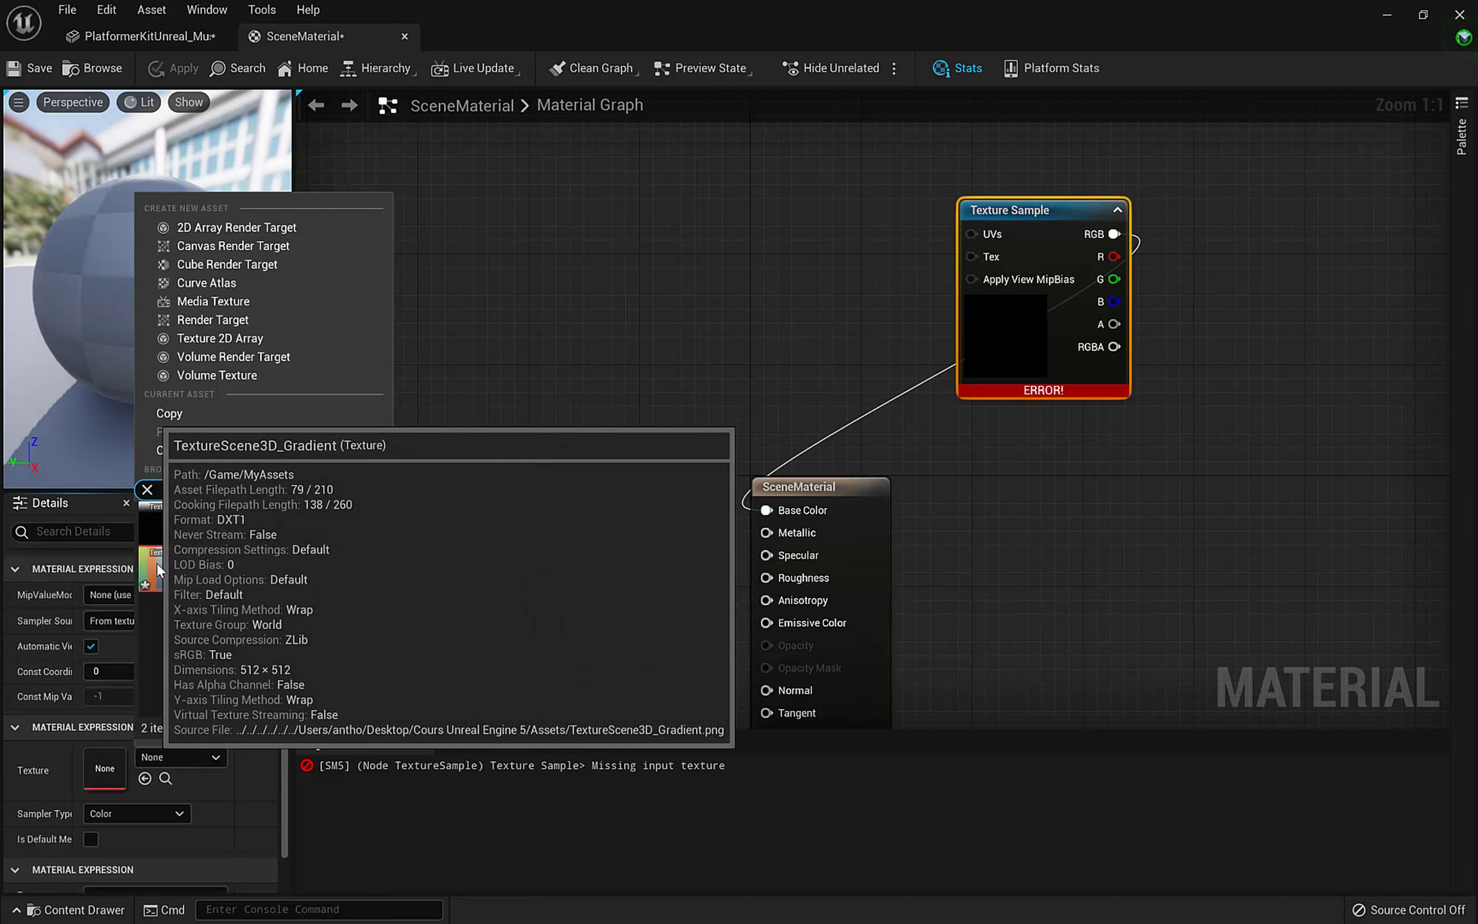
pyautogui.click(157, 563)
pyautogui.click(40, 72)
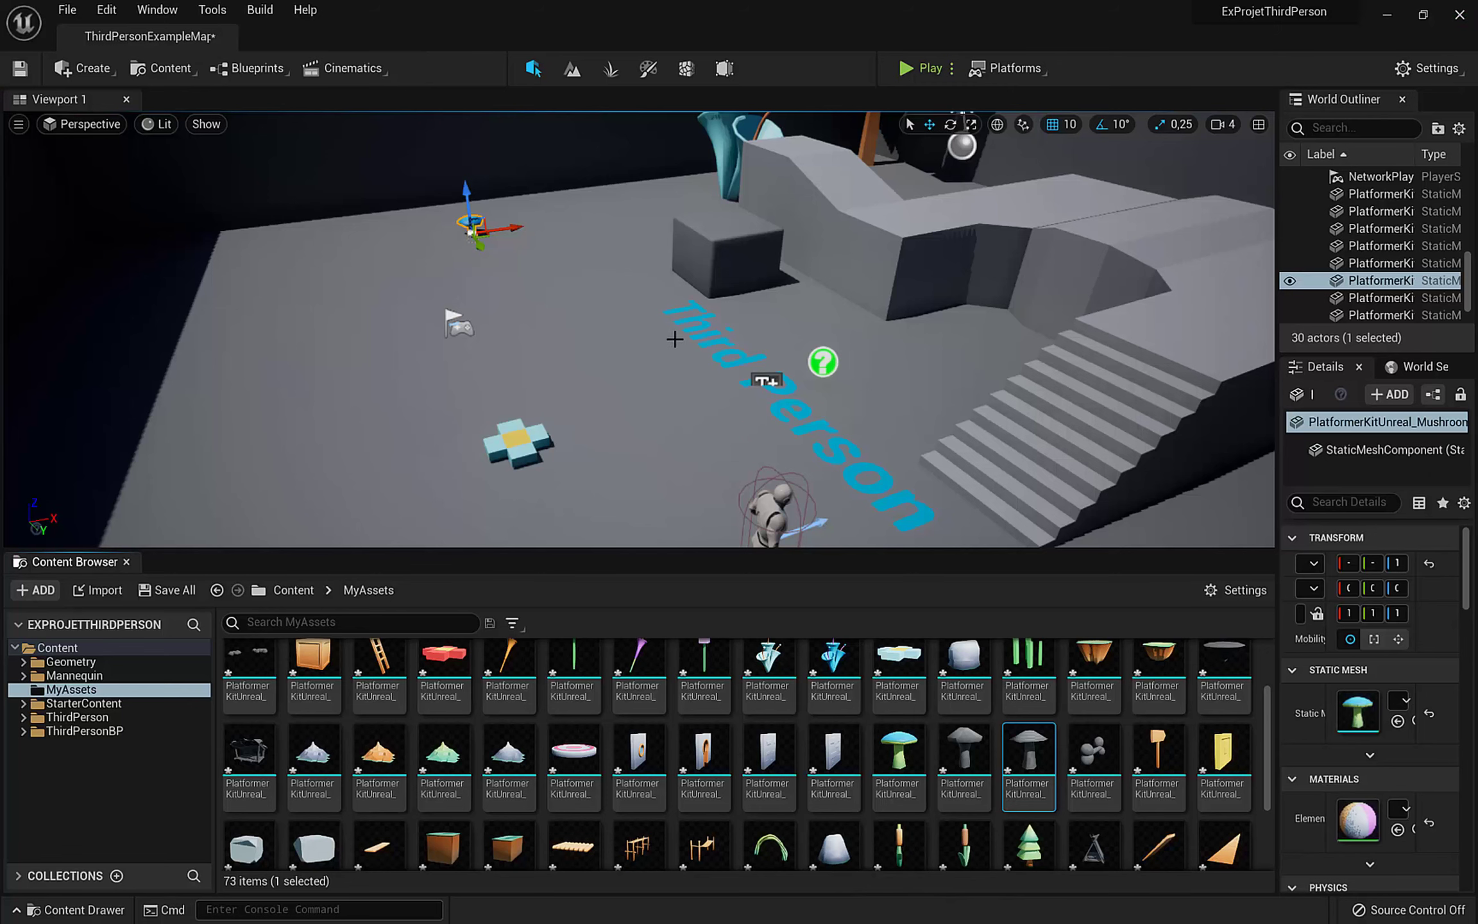
# Place the TestPlatform_Platform mesh from MyAssets in the level above the stairs.
pyautogui.moveTo(654, 379); pyautogui.dragTo(624, 418, button='right')
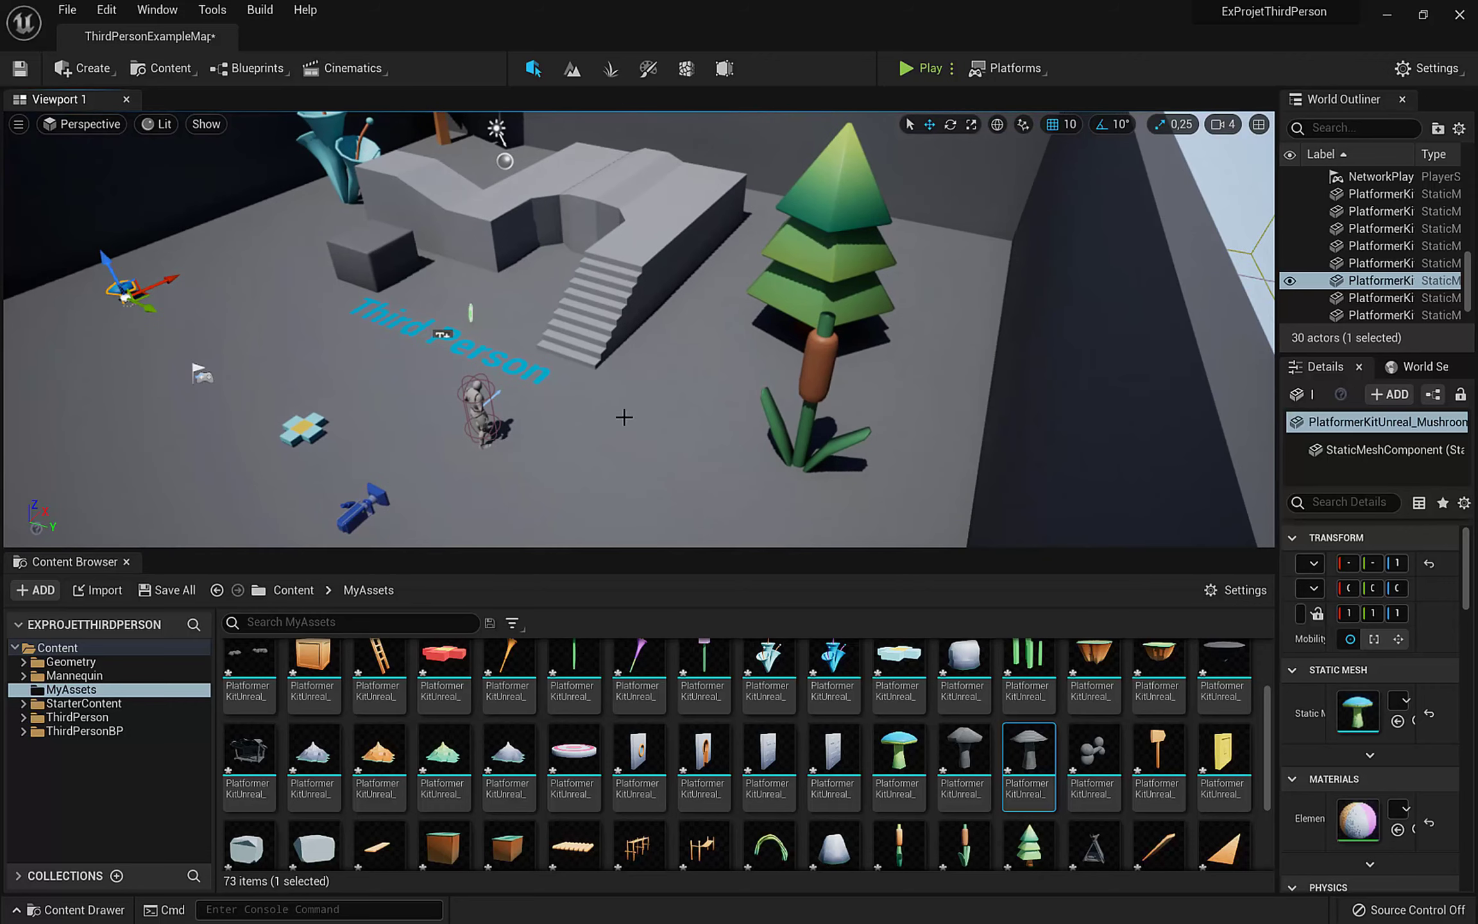
pyautogui.scroll(-3, 814, 718)
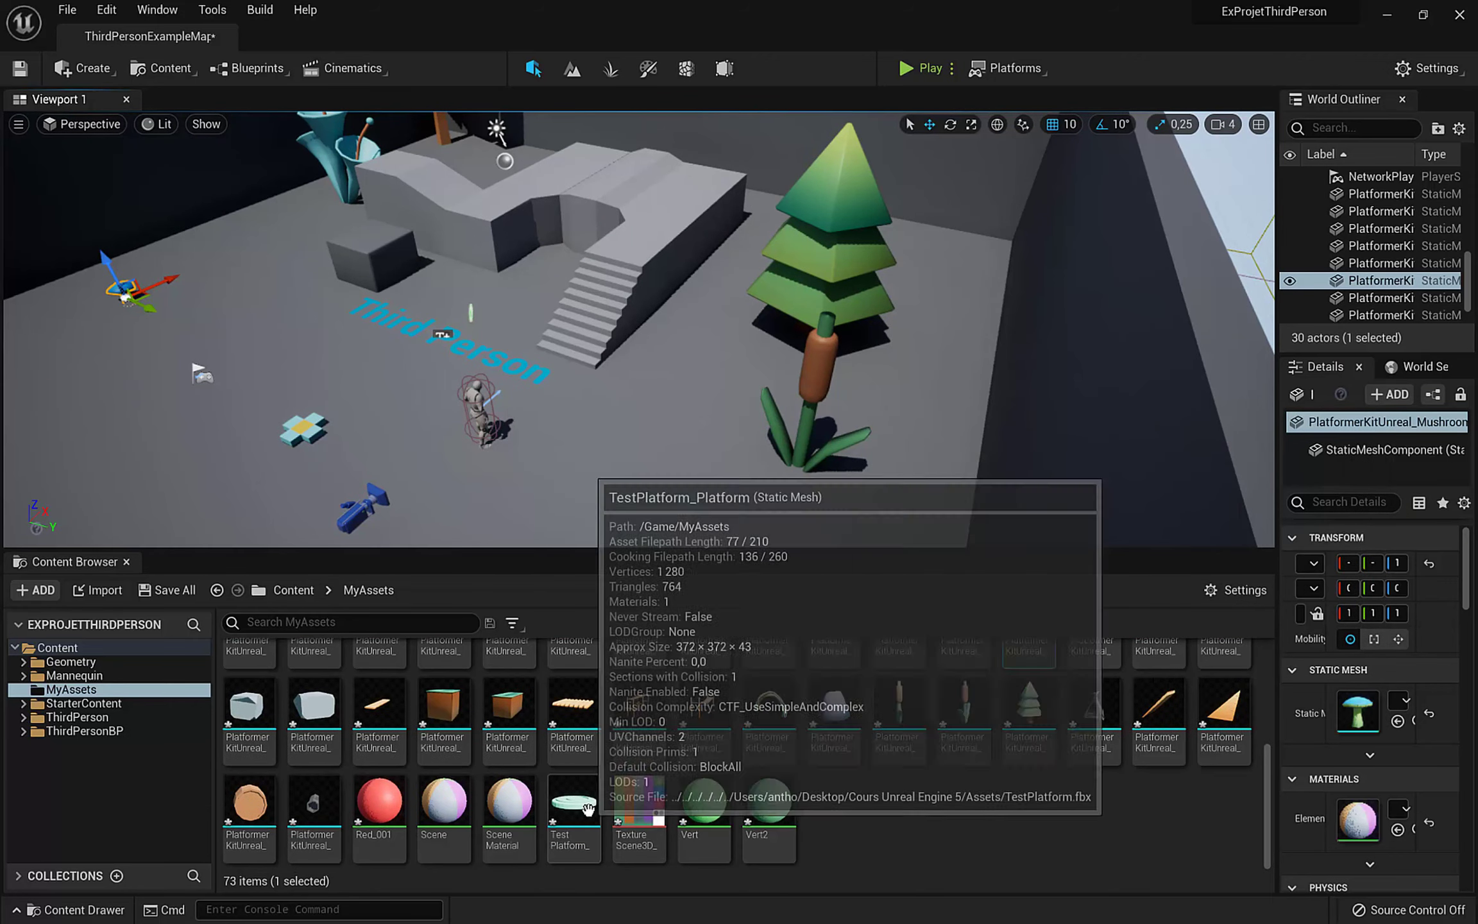
pyautogui.moveTo(574, 807); pyautogui.dragTo(636, 206)
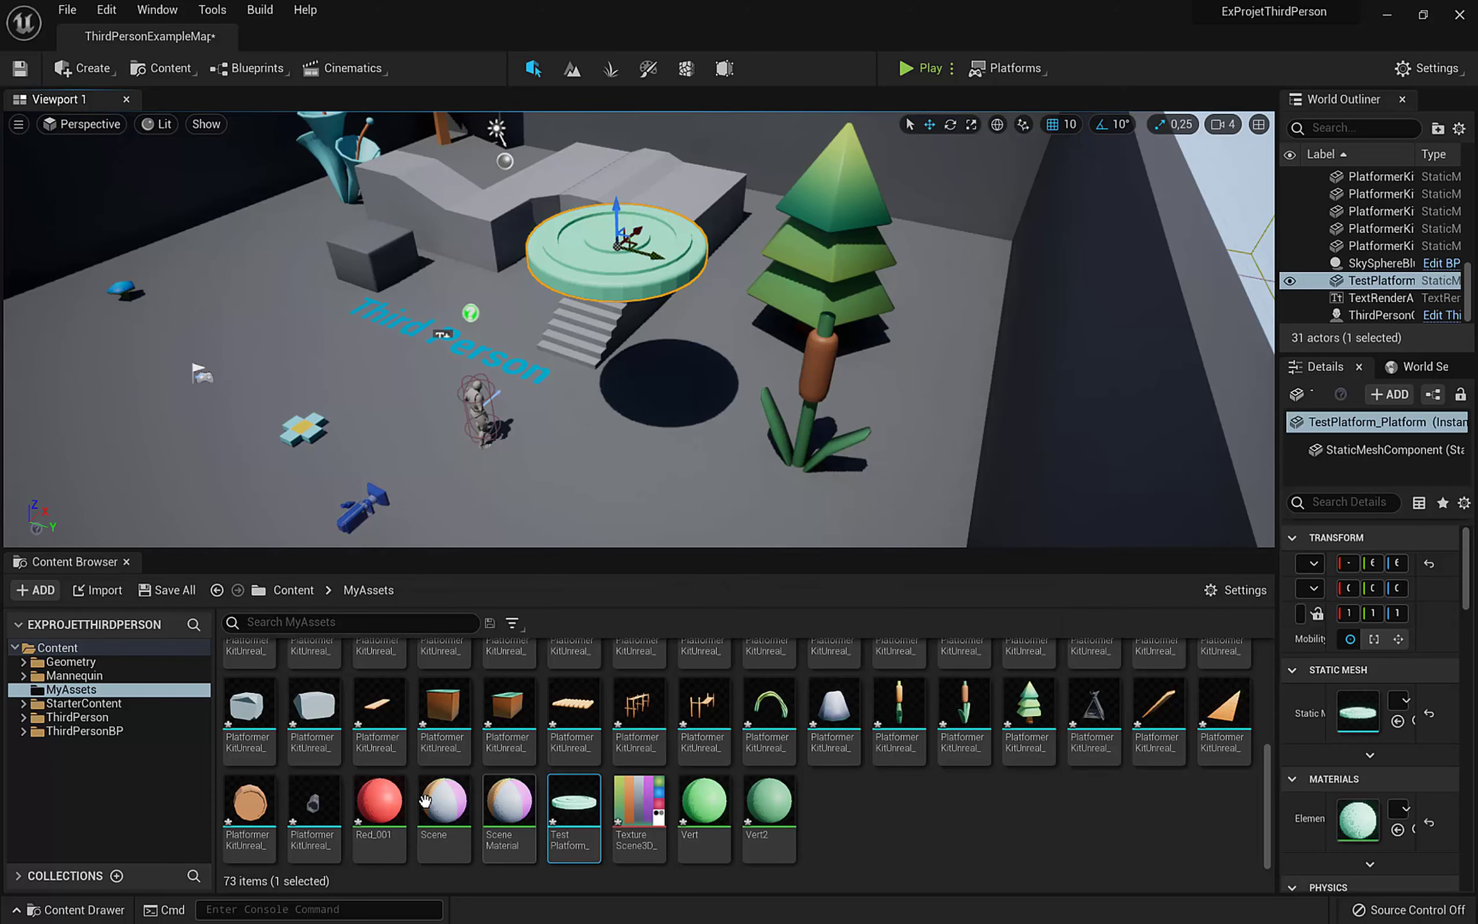
# Open Material_001 from MyAssets and move its main node clear of the Param color node.
pyautogui.scroll(5, 564, 706)
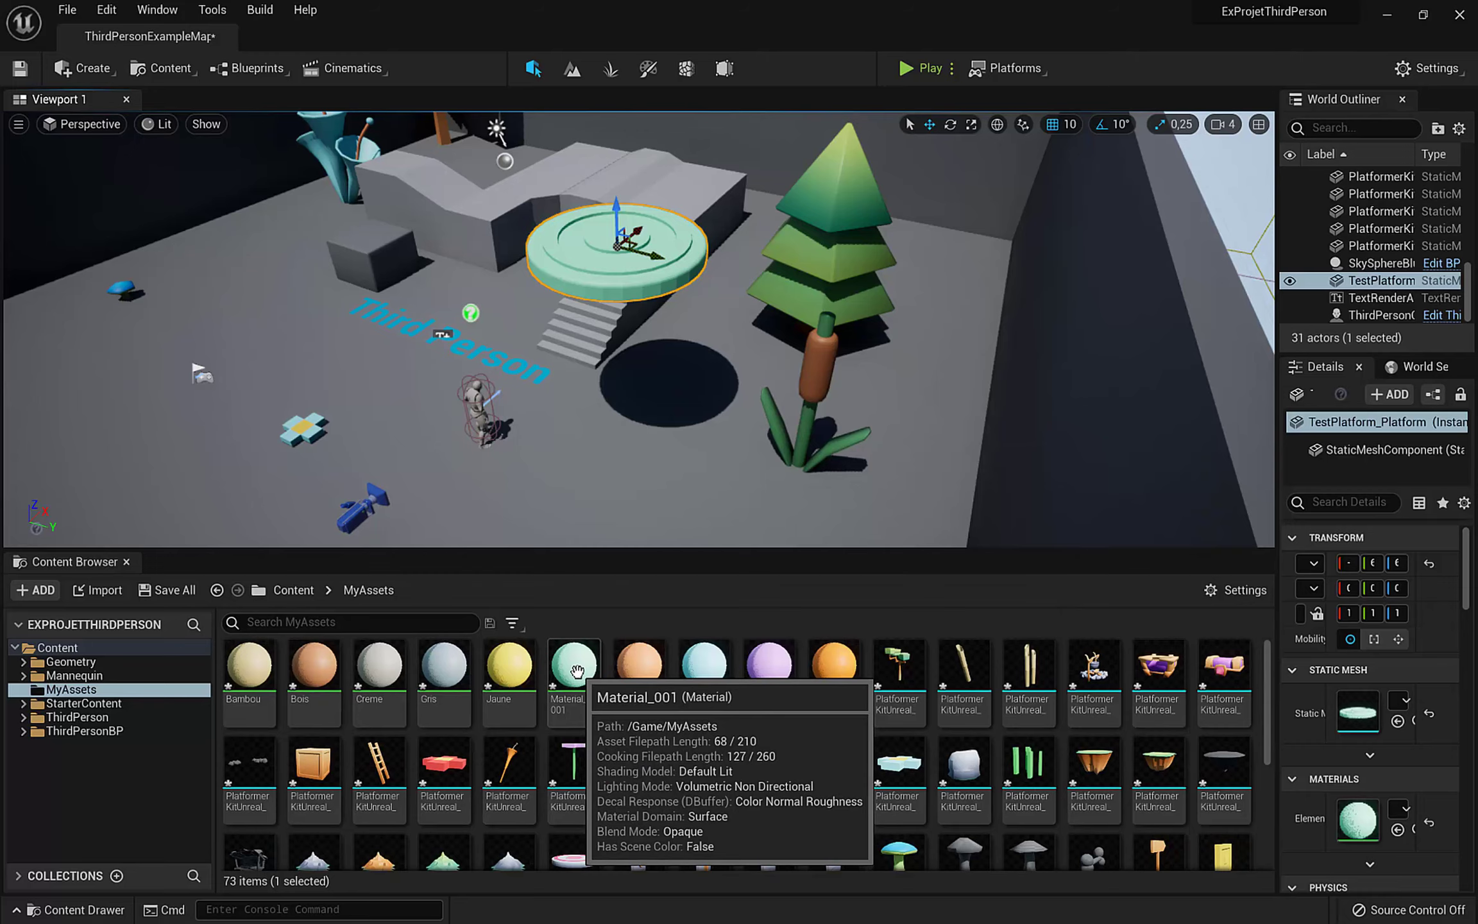
pyautogui.doubleClick(574, 664)
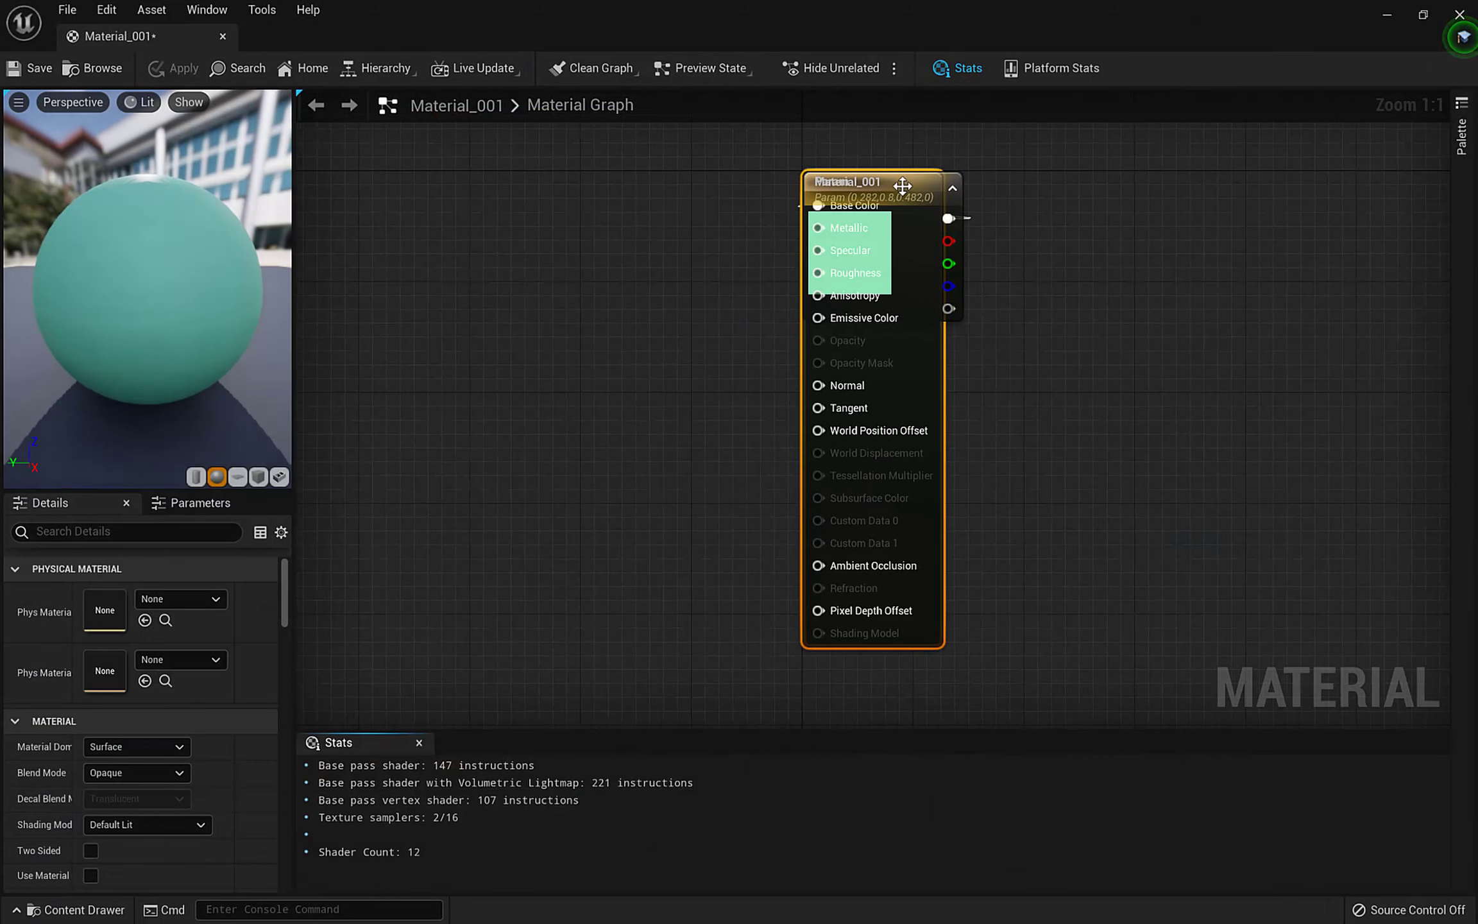
pyautogui.moveTo(898, 184); pyautogui.dragTo(682, 197)
pyautogui.click(842, 257)
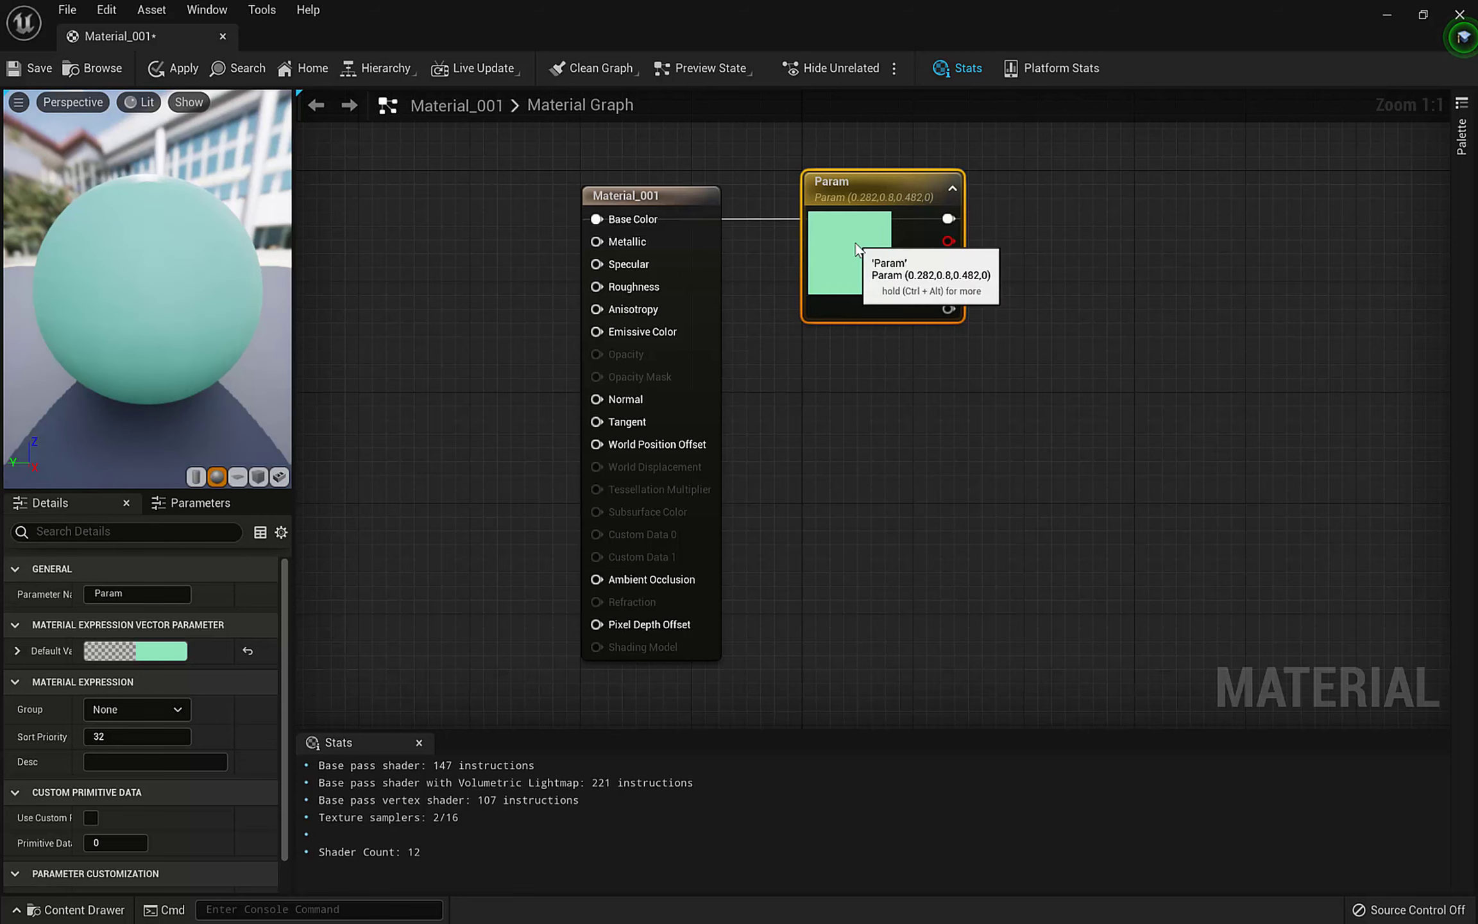
# Change Material_001's Param color to light purple, hex sRGB C2A8E7, then save the material and close its editor.
pyautogui.doubleClick(856, 250)
pyautogui.moveTo(959, 391); pyautogui.dragTo(956, 361)
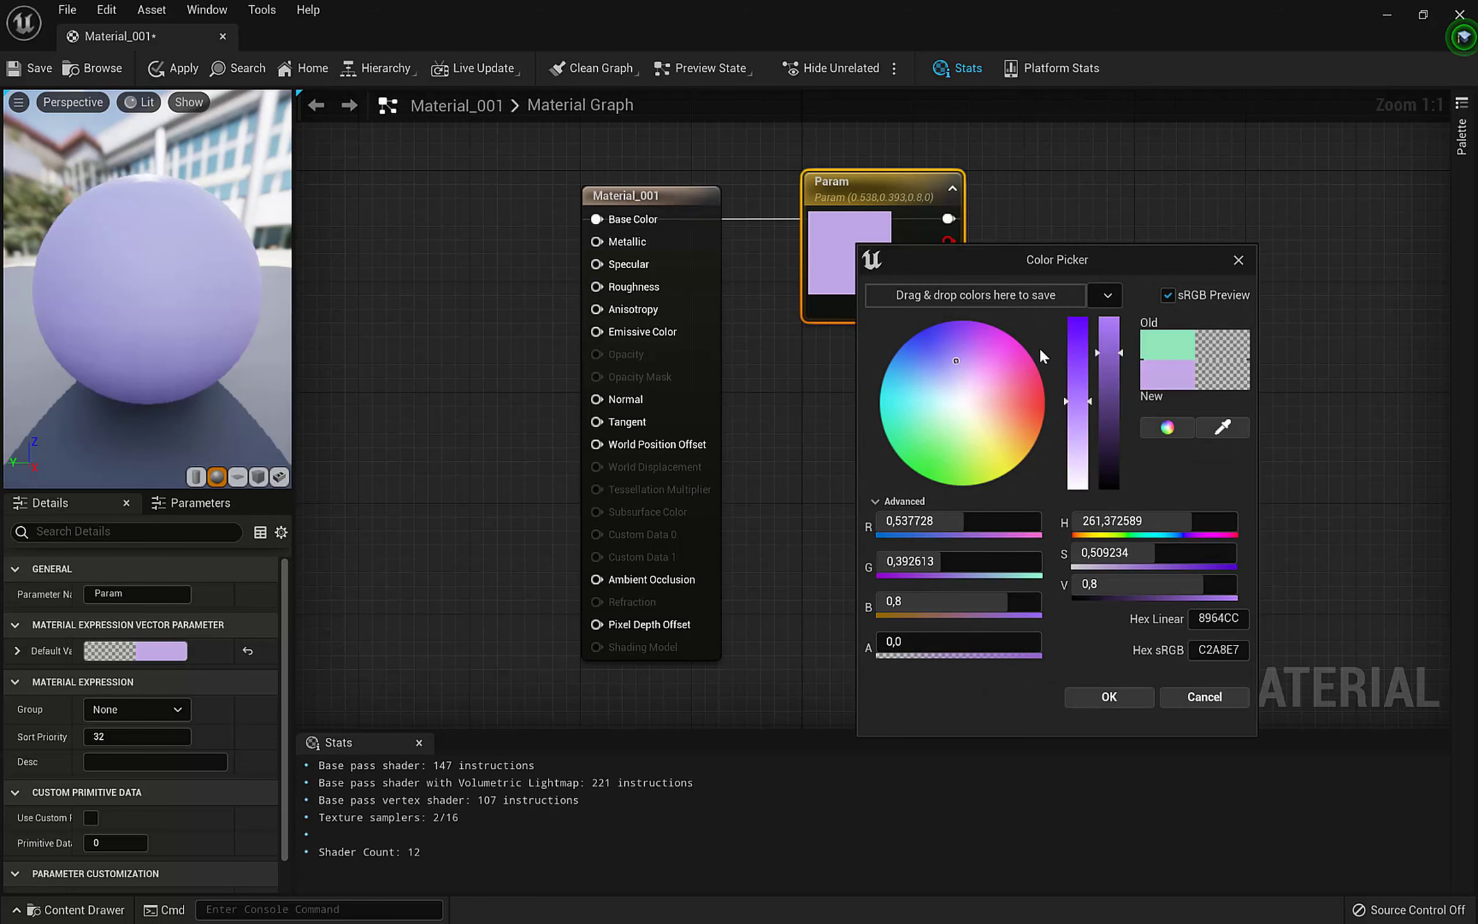
pyautogui.click(1238, 260)
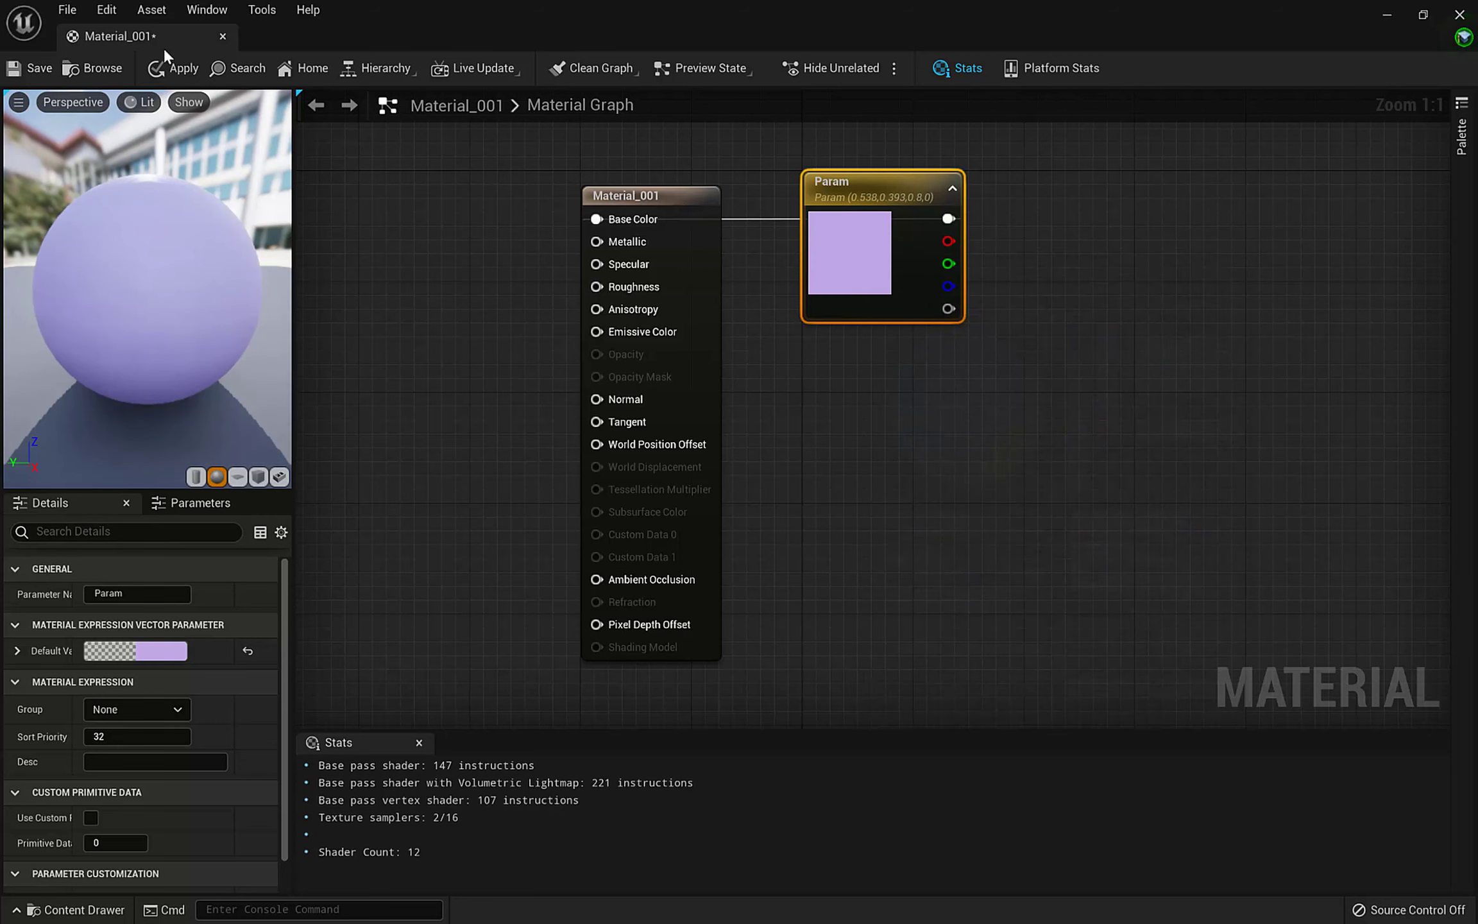
pyautogui.click(30, 72)
pyautogui.click(1458, 14)
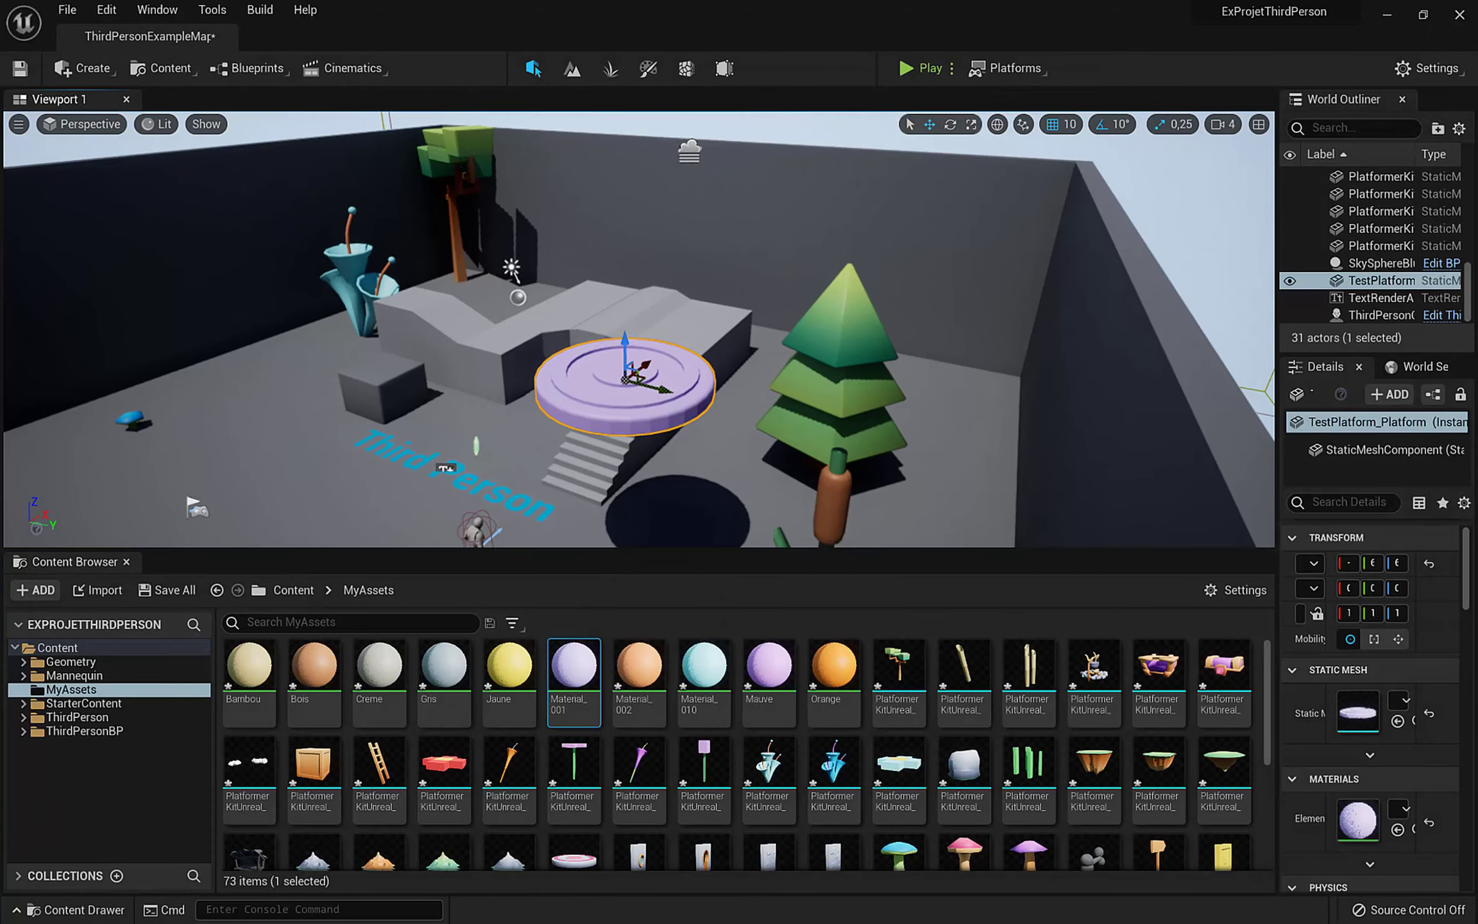
# Place a second TestPlatform_Platform in the arena, on the open side away from the fir tree.
pyautogui.scroll(-3, 683, 685)
pyautogui.moveTo(573, 801); pyautogui.dragTo(266, 377)
pyautogui.moveTo(312, 447); pyautogui.dragTo(416, 543, button='right')
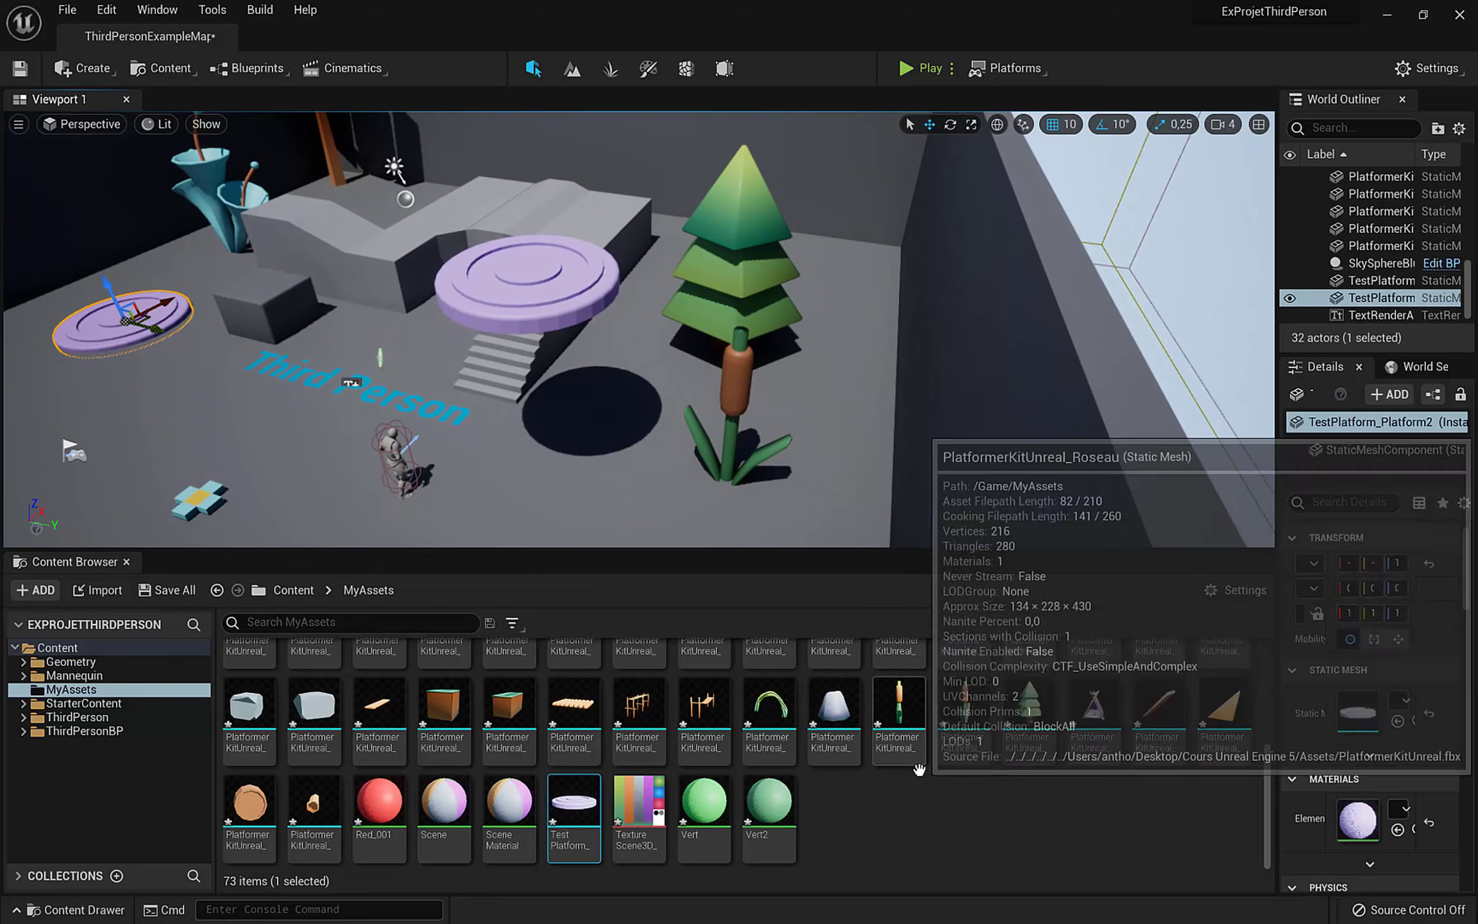
# Look through the imported assets in MyAssets and examine the populated arena from several viewing angles and distances.
pyautogui.scroll(2, 917, 770)
pyautogui.scroll(2, 916, 770)
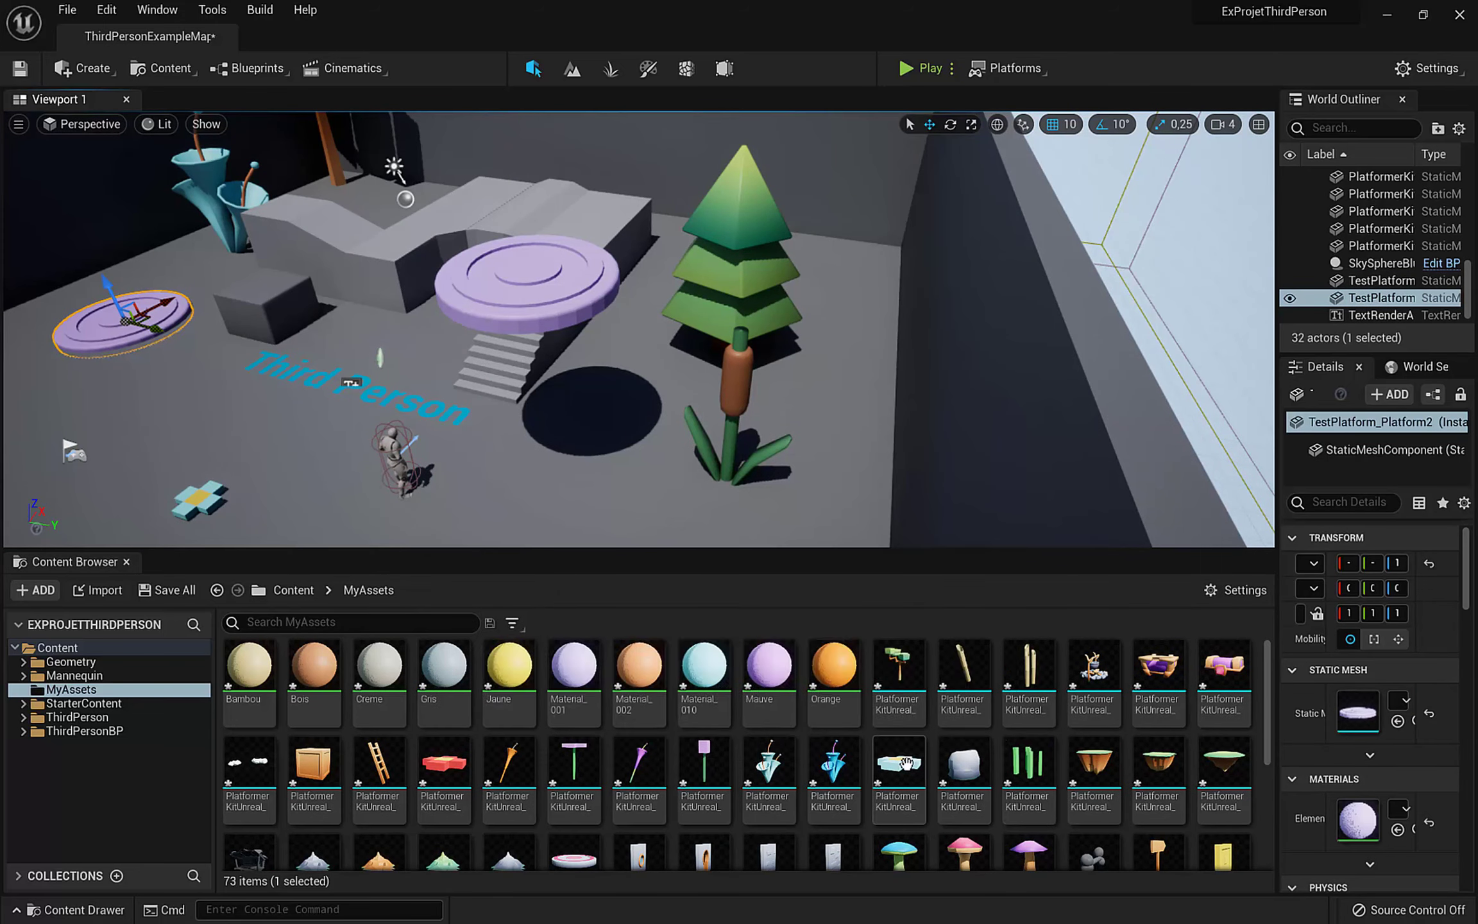
pyautogui.scroll(-3, 902, 767)
pyautogui.scroll(-1, 901, 767)
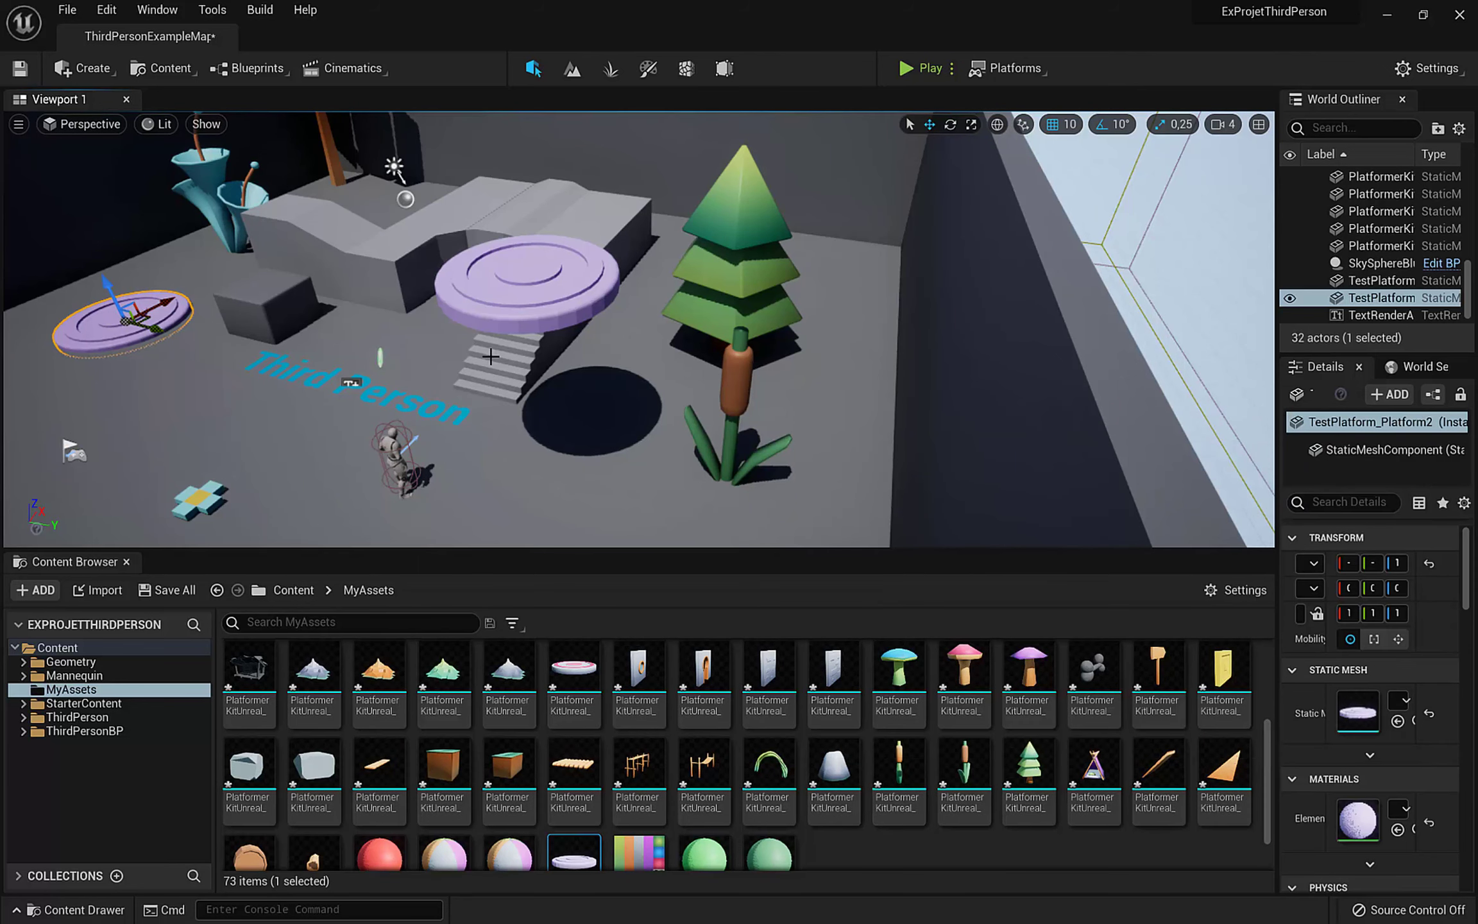
pyautogui.moveTo(640, 329); pyautogui.dragTo(571, 273, button='right')
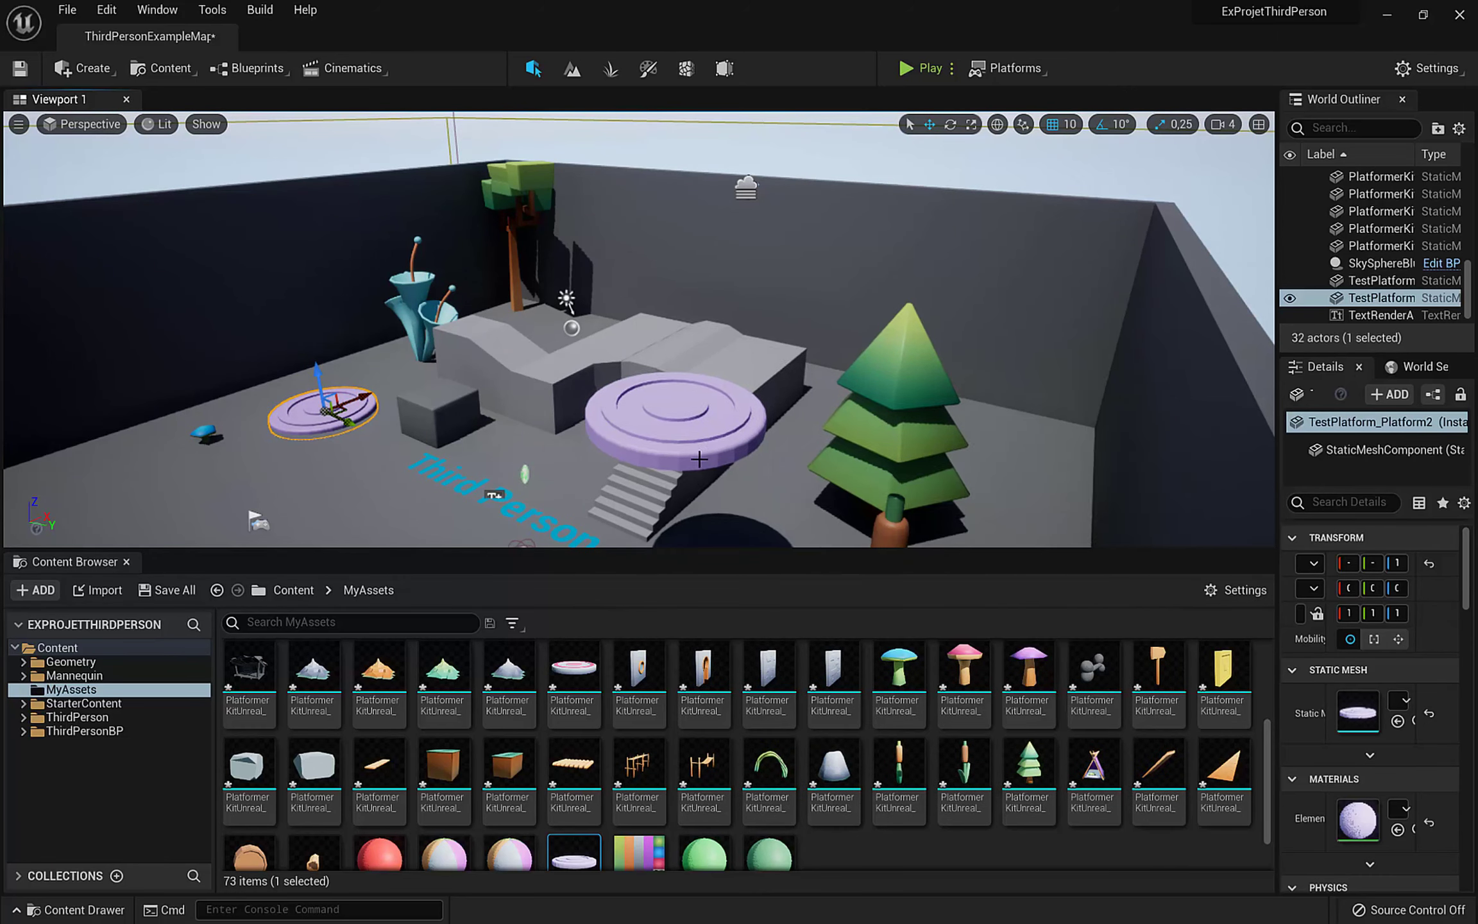
pyautogui.moveTo(696, 455); pyautogui.dragTo(763, 568, button='right')
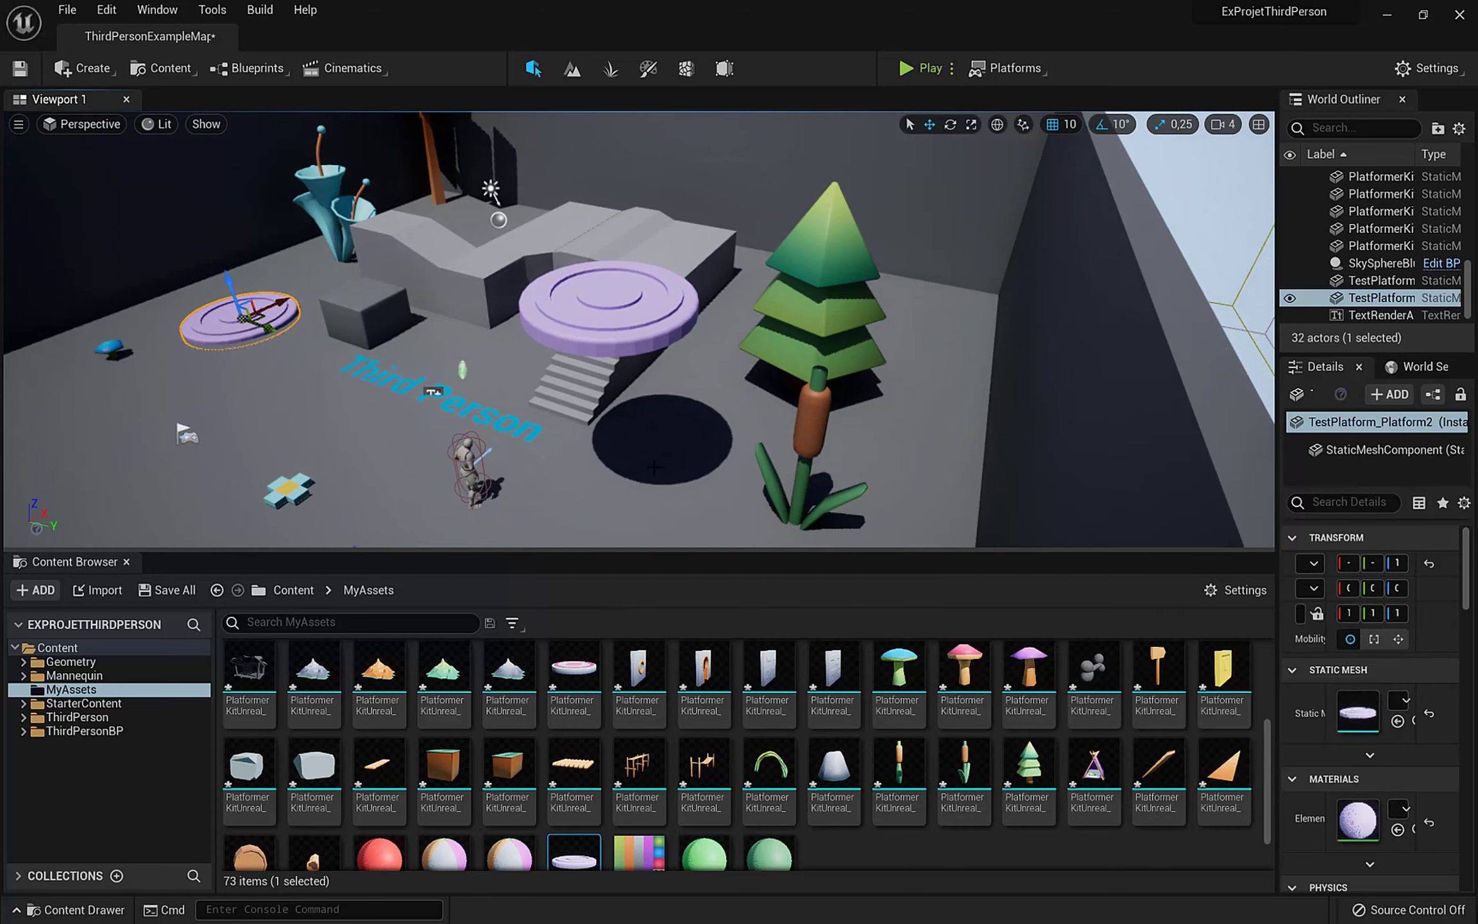
pyautogui.scroll(-6, 653, 469)
pyautogui.scroll(-2, 653, 469)
pyautogui.moveTo(653, 468); pyautogui.dragTo(696, 545, button='right')
pyautogui.scroll(4, 676, 472)
pyautogui.rightClick(736, 464)
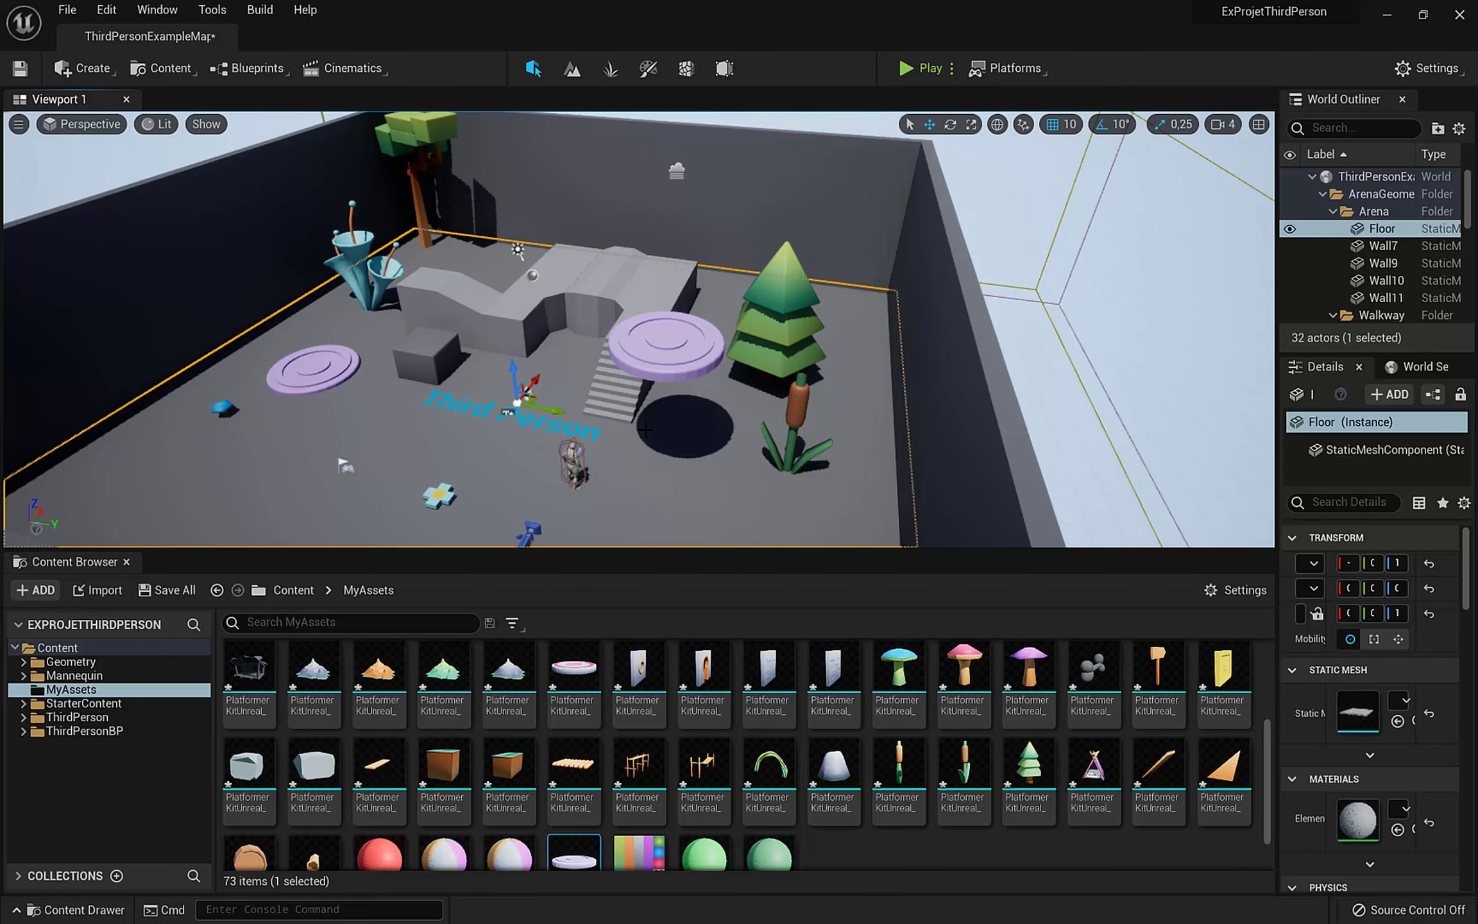
pyautogui.moveTo(639, 330); pyautogui.dragTo(684, 461, button='right')
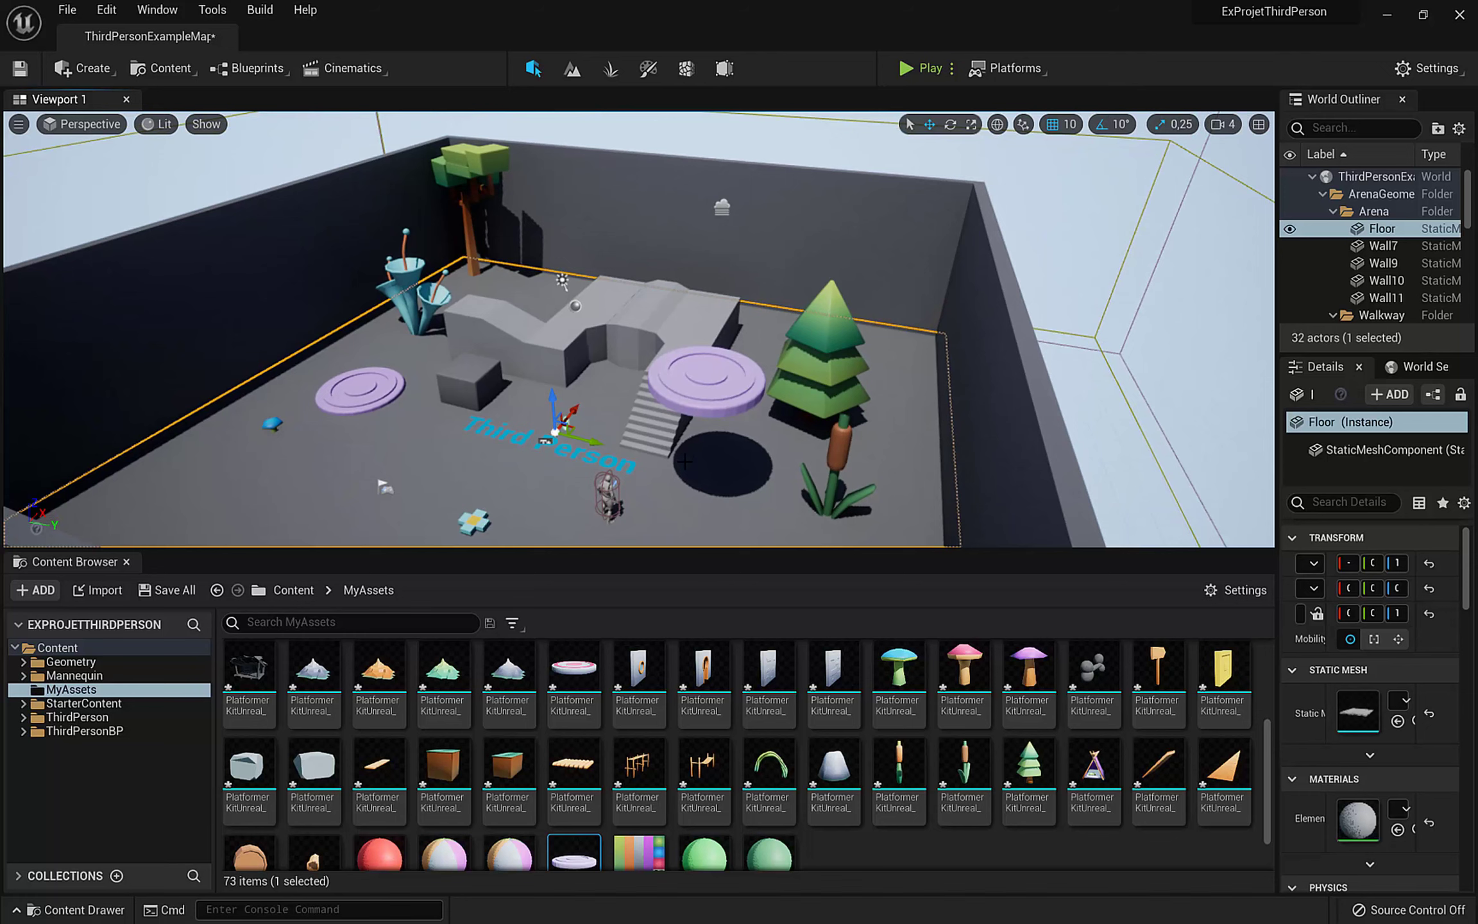